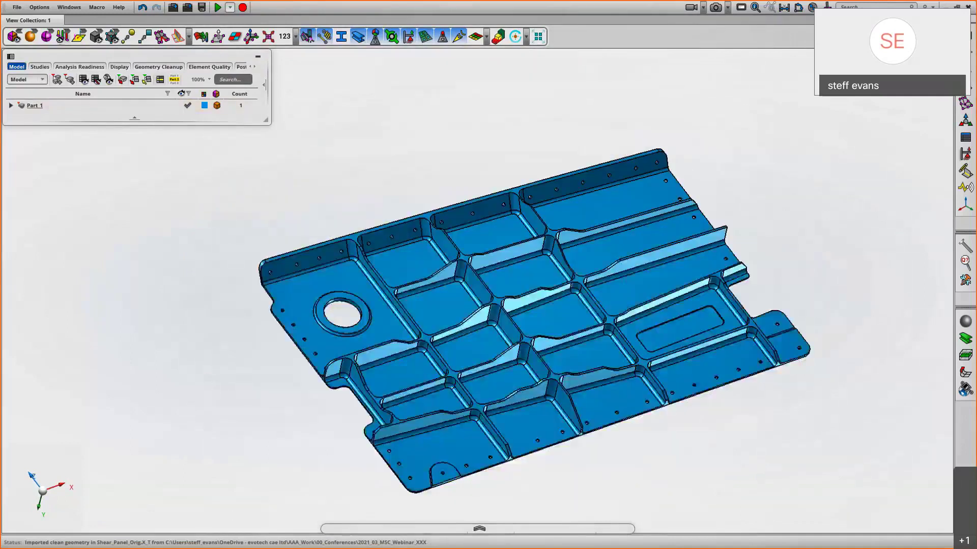
Step: Examine the imported shear panel up close around its corner tab and pockets, and check the single solid under Part_1
left_click_drag(802, 416, 739, 290)
middle_click_drag(742, 258, 733, 229)
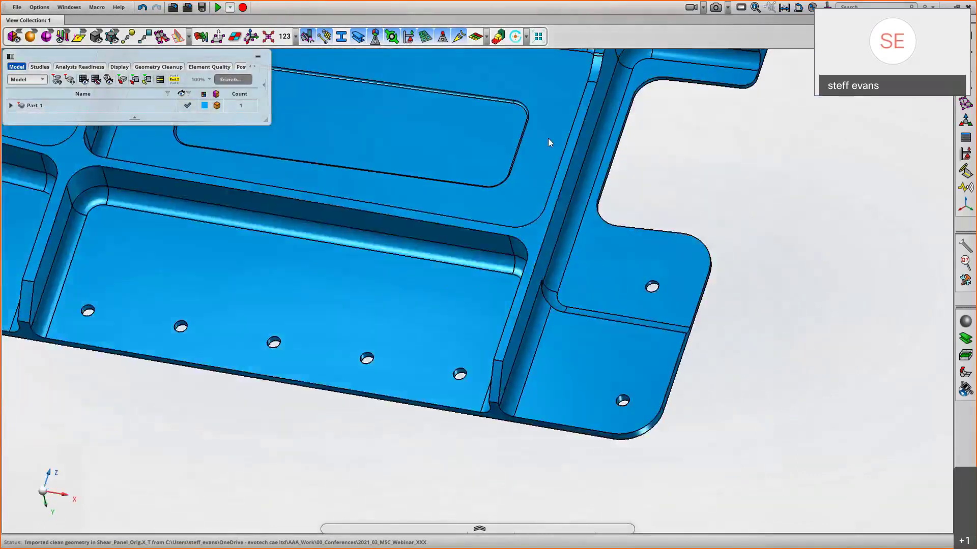
scroll(560, 154, "down", 1)
scroll(759, 203, "down", 2)
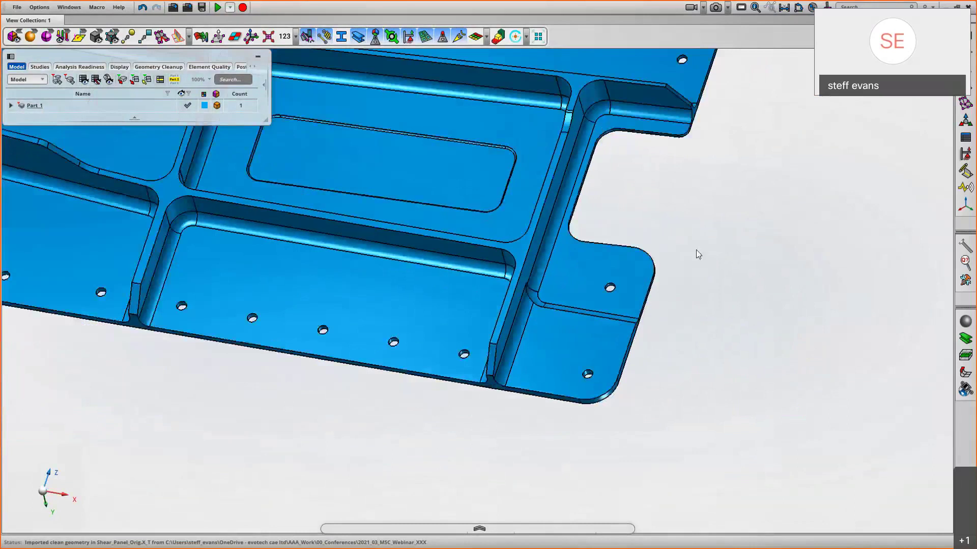
left_click(578, 351)
key("f")
middle_click_drag(741, 416, 793, 339)
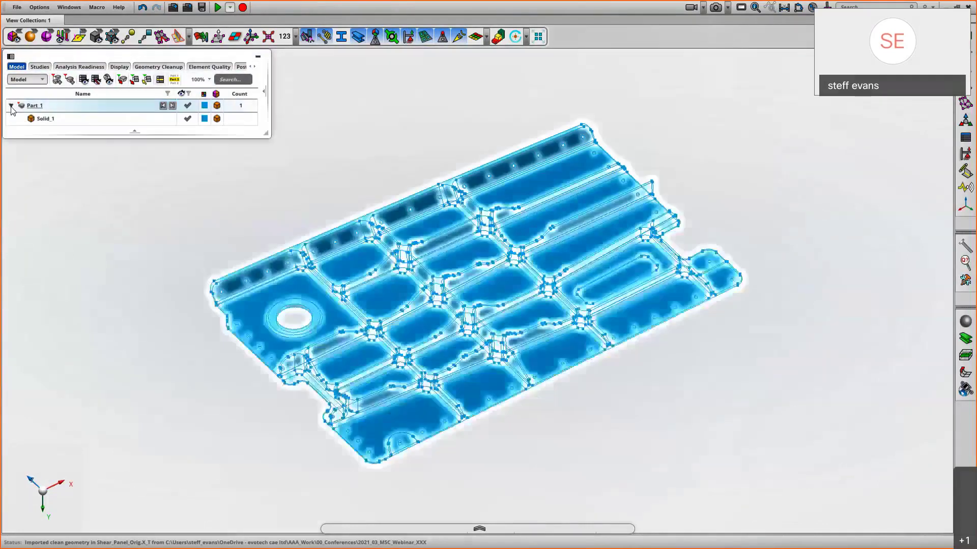
left_click(60, 120)
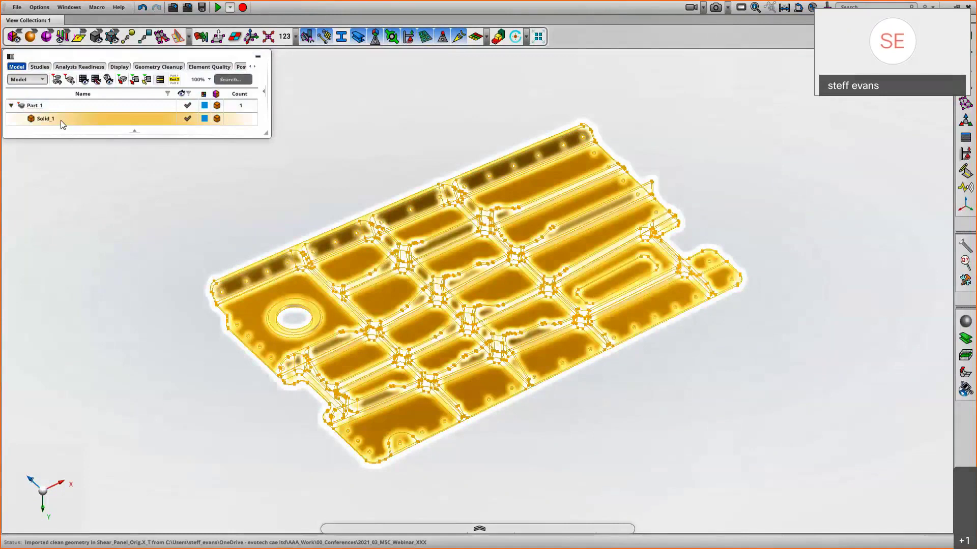
left_click(345, 145)
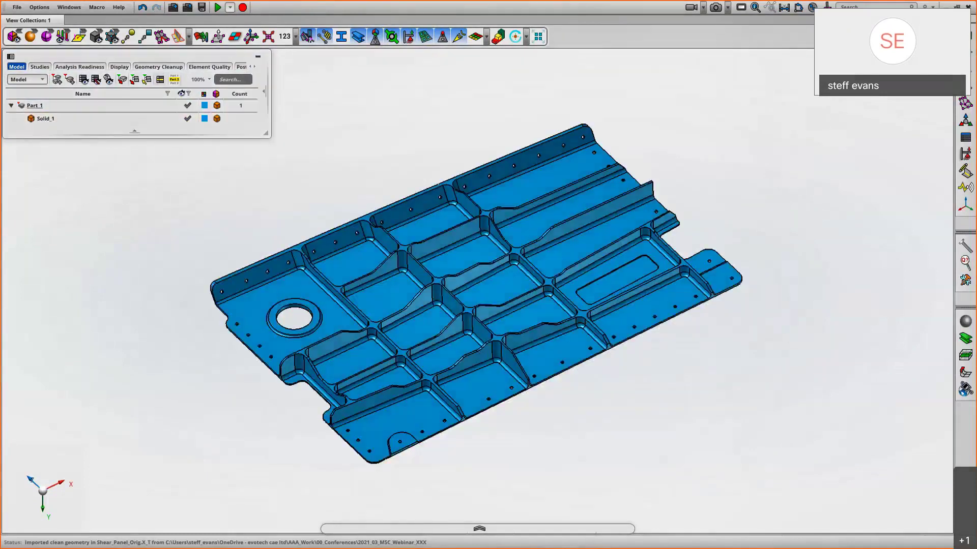
Step: Run Geometry Cleanup on the whole panel solid, cleaning topology and optimizing the geometric representation with 0.01 mm tolerances
left_click(965, 70)
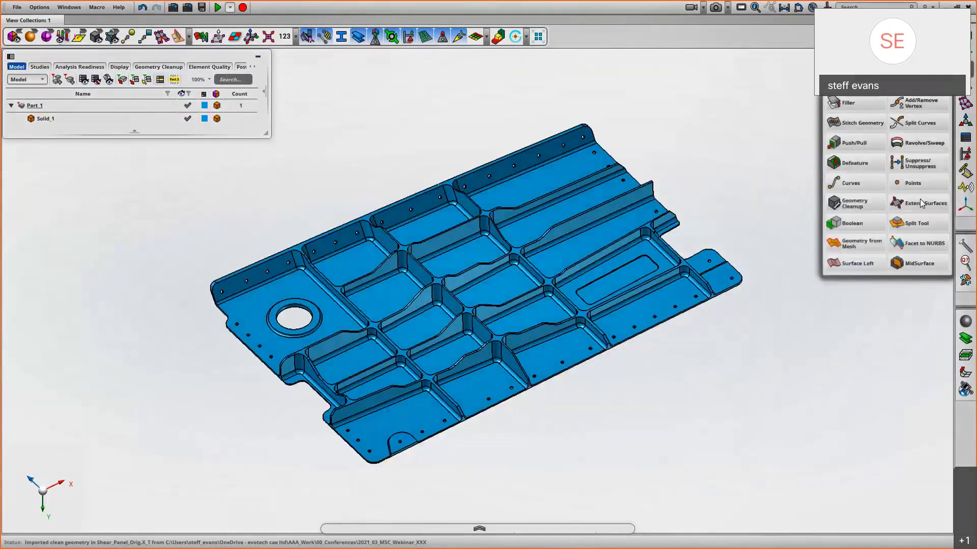
left_click(852, 211)
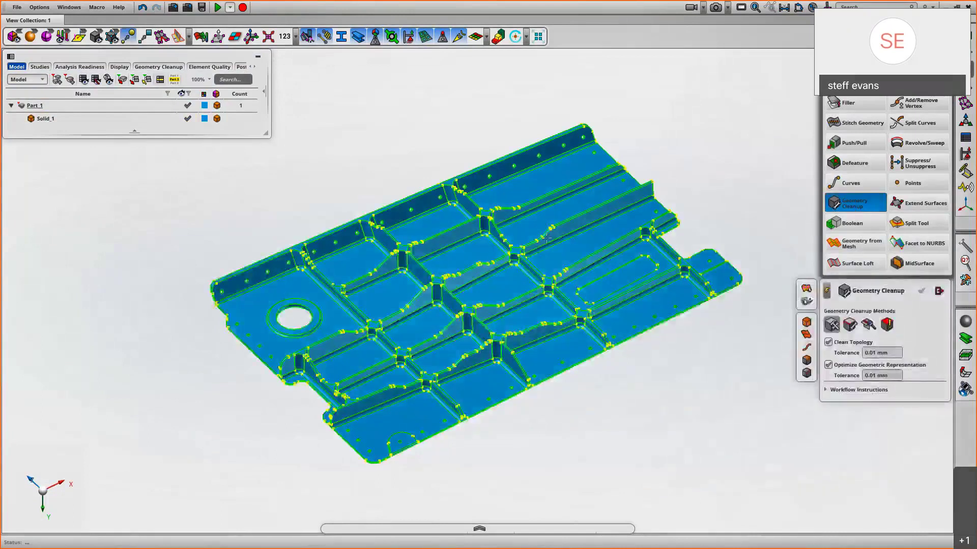
left_click(637, 190)
scroll(691, 145, "down", 3)
middle_click(691, 145)
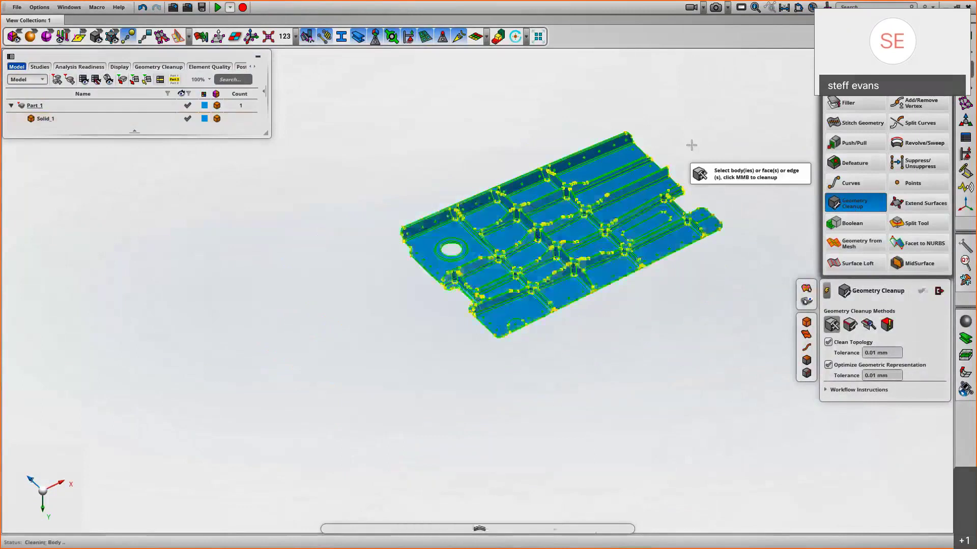
left_click(939, 291)
scroll(672, 97, "up", 3)
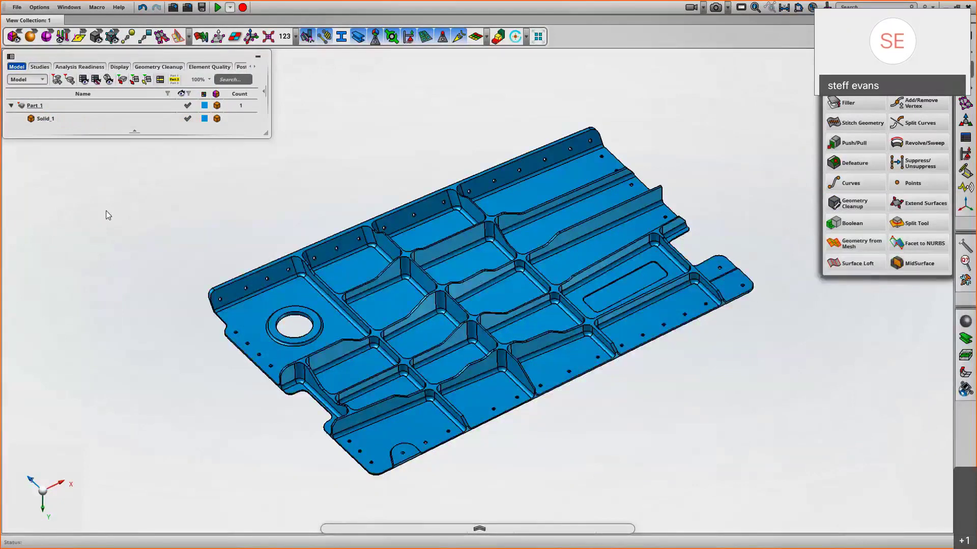
Step: Identify the panel solid's face pairs with the incremental MidSurface method at a thickness ratio of 5.00
scroll(153, 197, "down", 1)
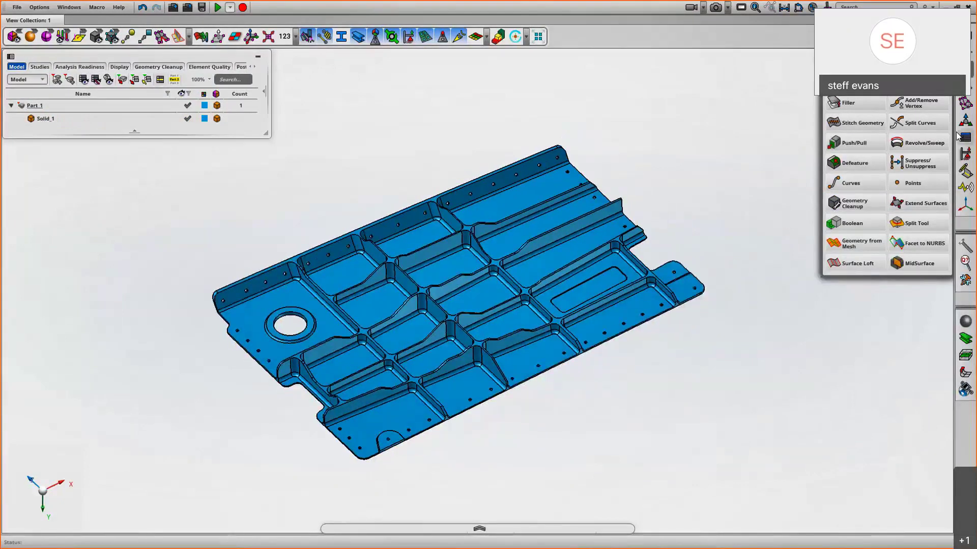
left_click(969, 83)
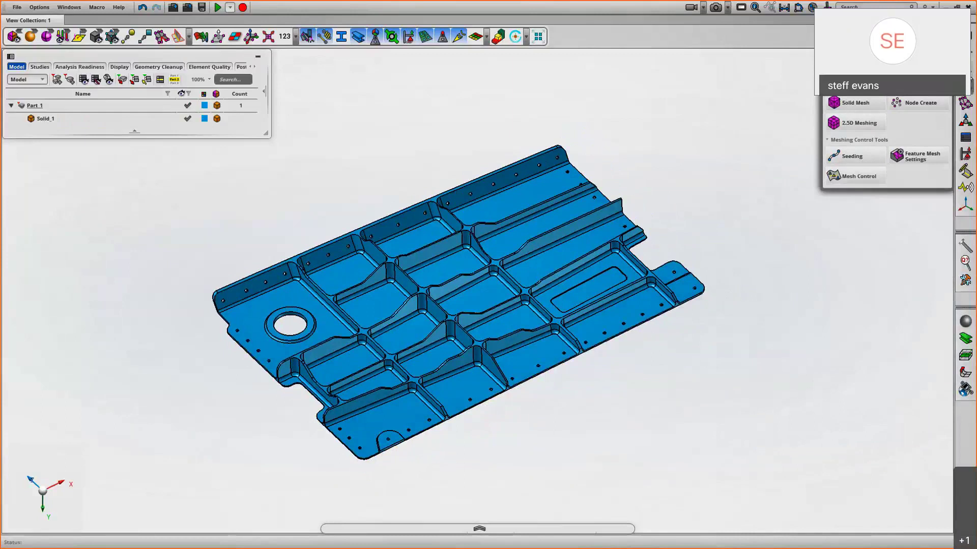
left_click(971, 70)
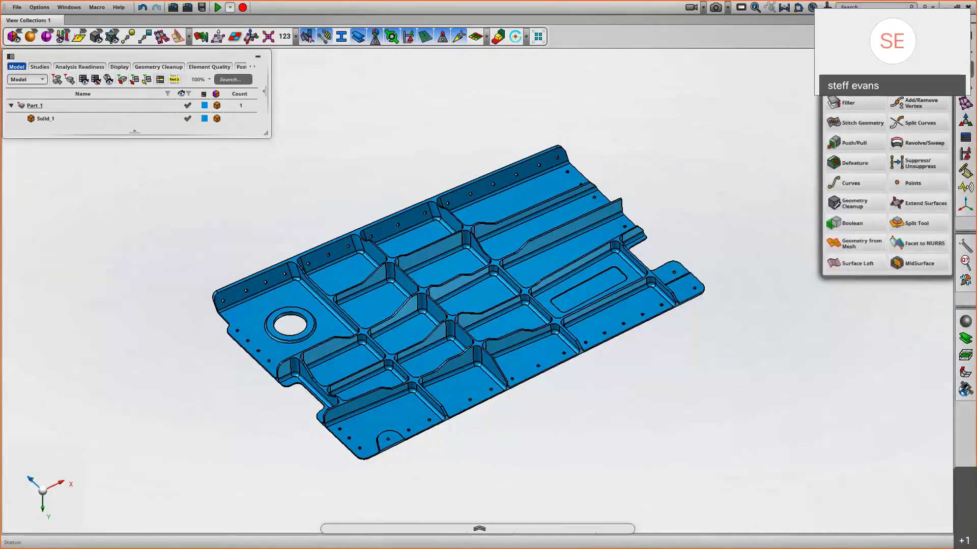
left_click(918, 263)
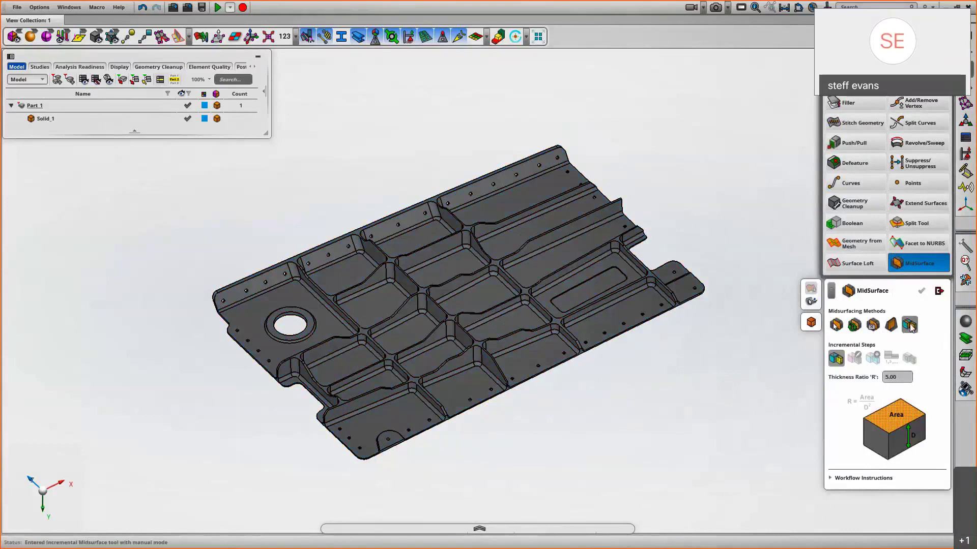
left_click(534, 312)
middle_click(682, 388)
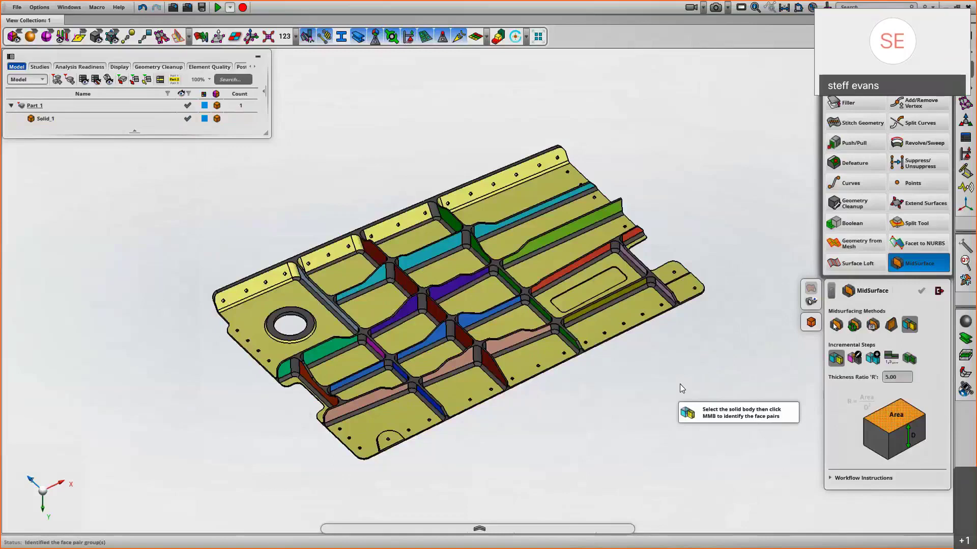
Step: Merge the separate face pairs along the cross rib nearest the large round hole into one face pair
middle_click_drag(678, 384, 711, 395)
scroll(681, 380, "up", 1)
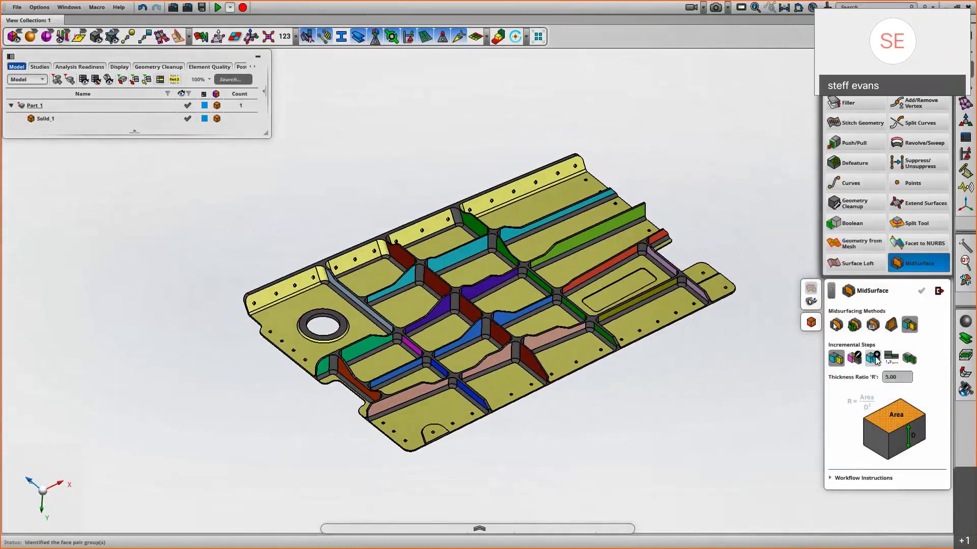
left_click(873, 359)
middle_click_drag(560, 402, 573, 403)
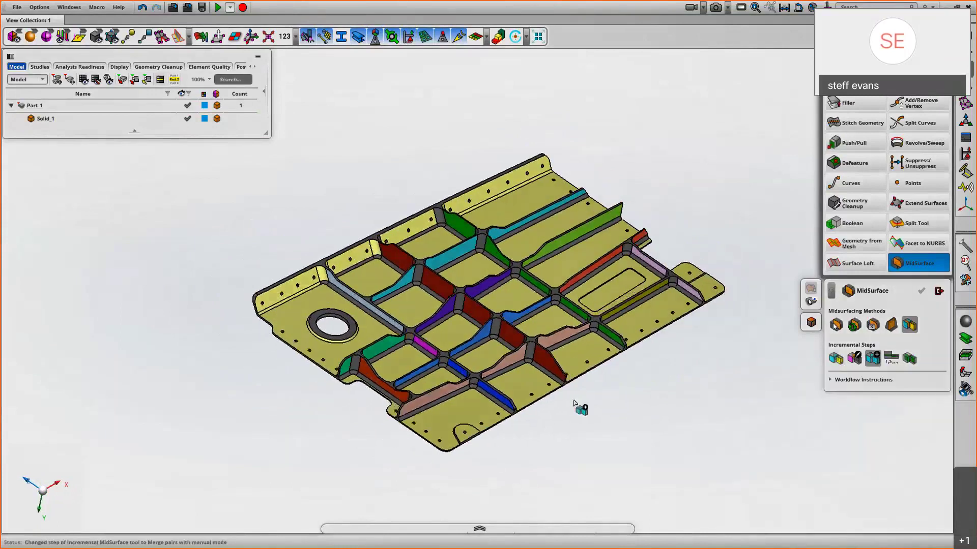
scroll(577, 406, "up", 2)
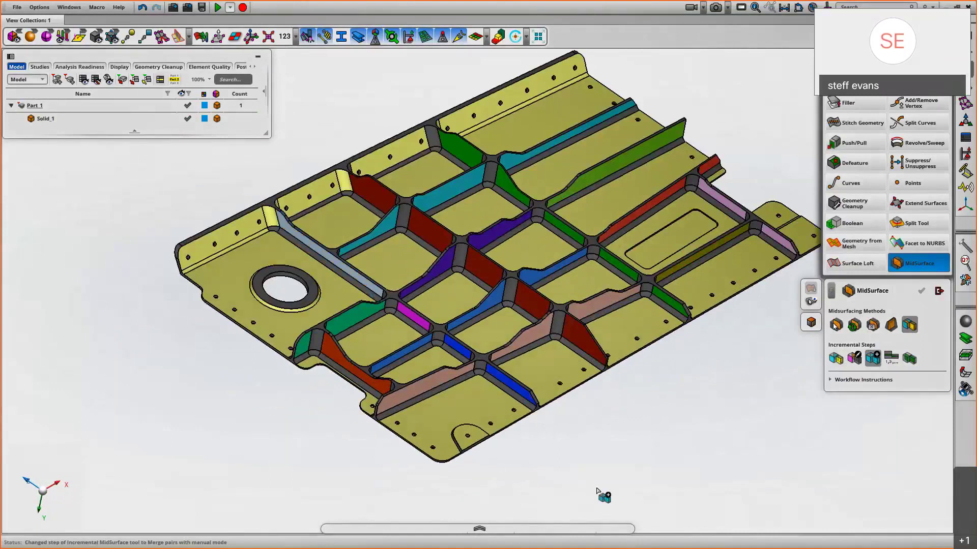
left_click(373, 288)
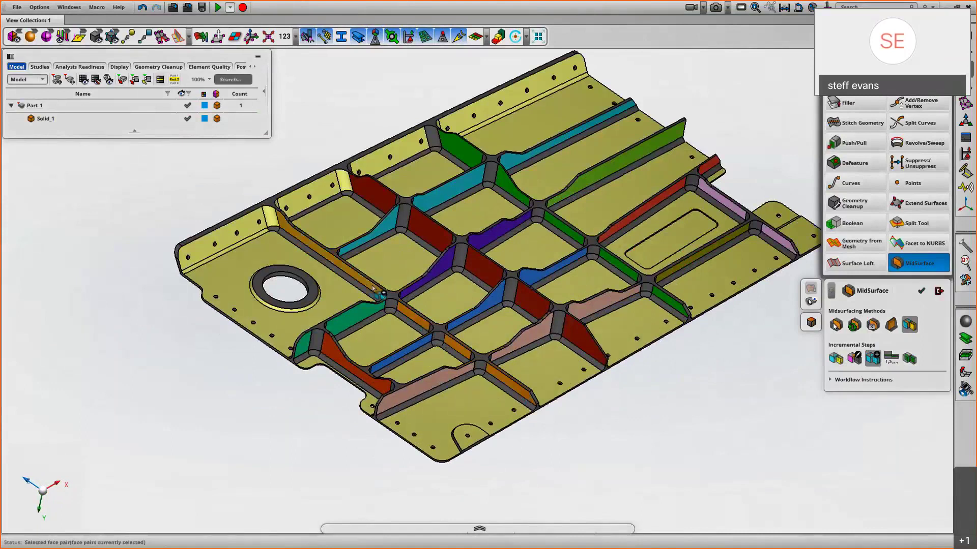
middle_click(614, 409)
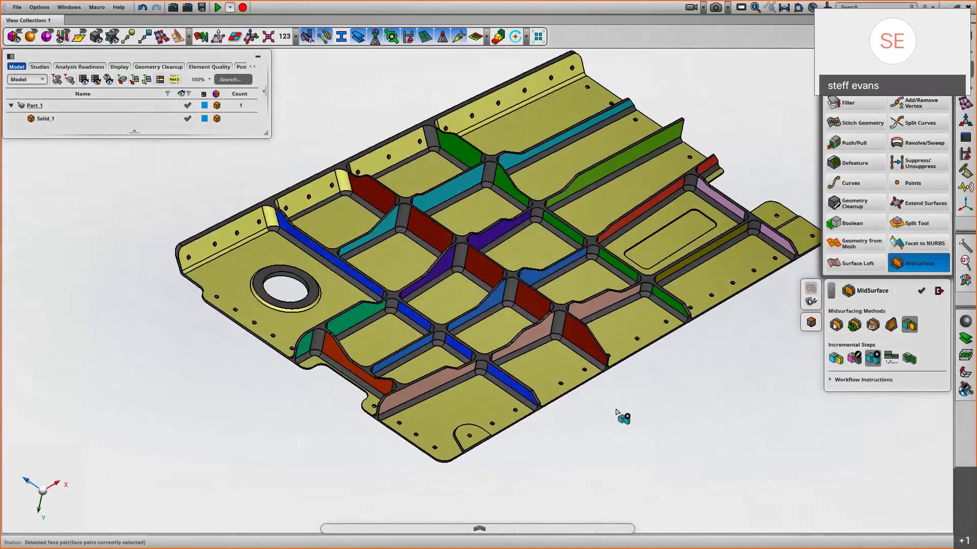
Step: Merge the aligned face pairs along each of the three remaining broken-up lengthwise ribs into one pair per rib
left_click(344, 326)
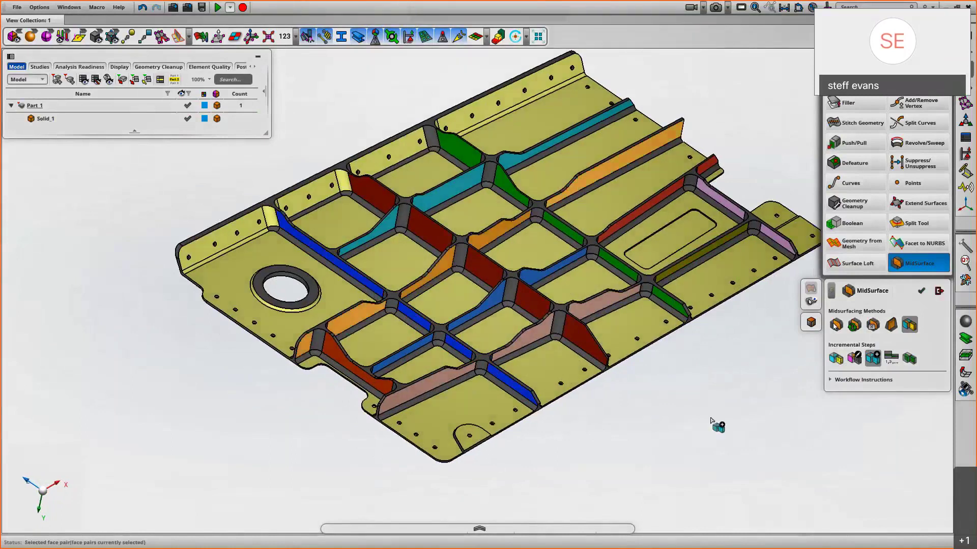
middle_click(712, 421)
left_click(602, 304)
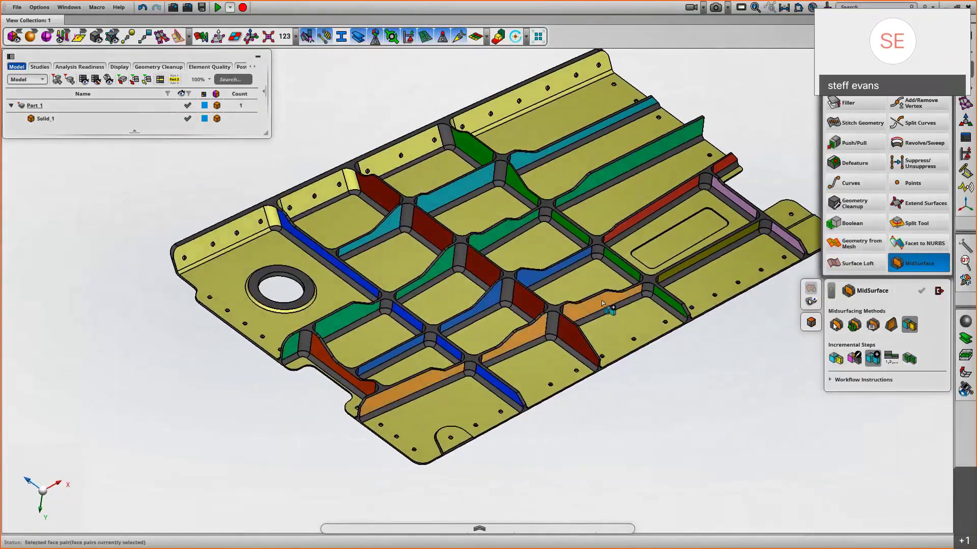
middle_click(746, 404)
left_click(527, 275)
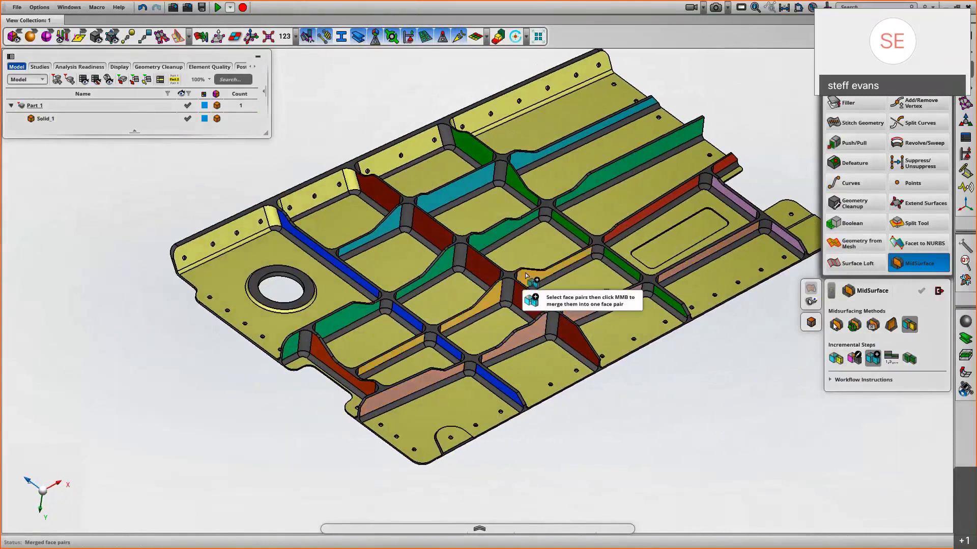
left_click(662, 214)
middle_click(712, 386)
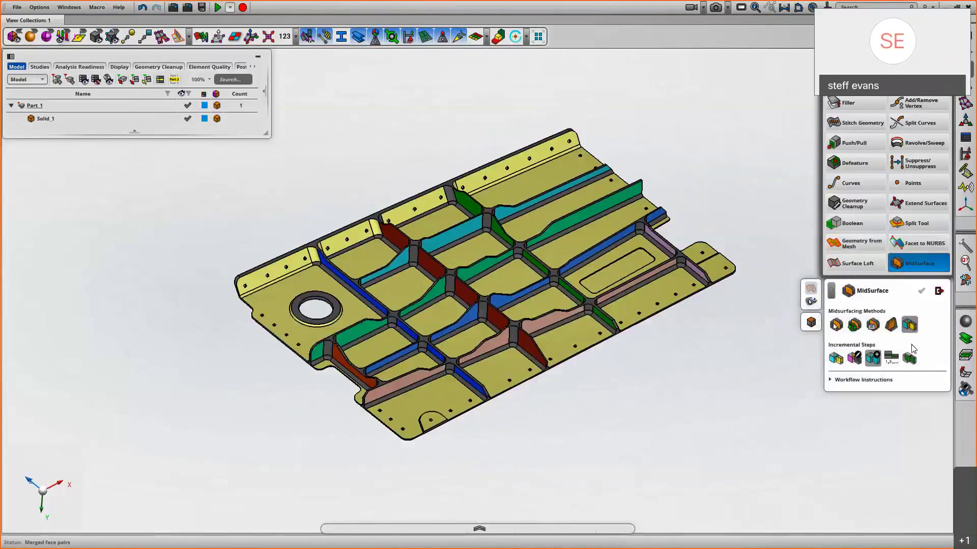
Step: Extract the mid-surfaces from all face pairs with Extend & Trim enabled and no splitting at thickness changes
left_click(909, 358)
left_click_drag(250, 482, 714, 117)
middle_click(707, 368)
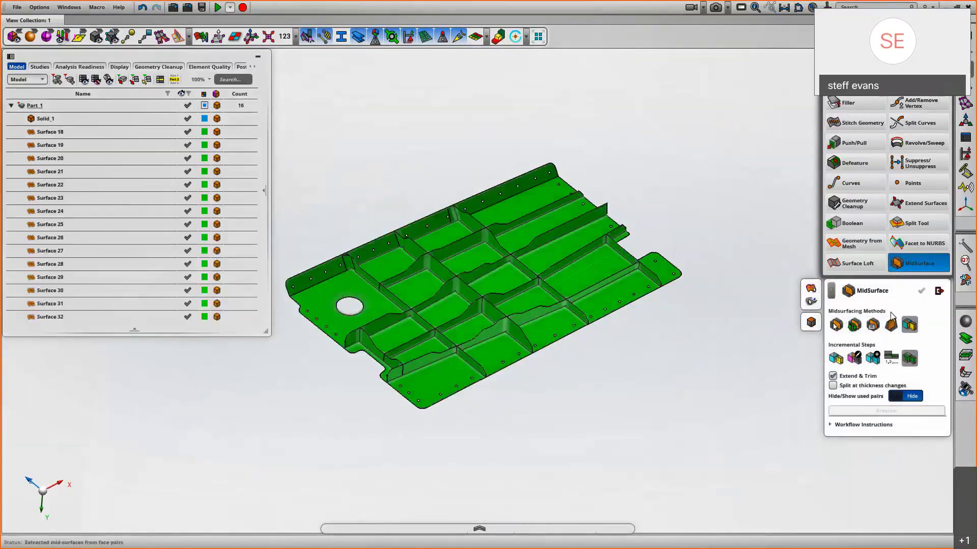
left_click(939, 291)
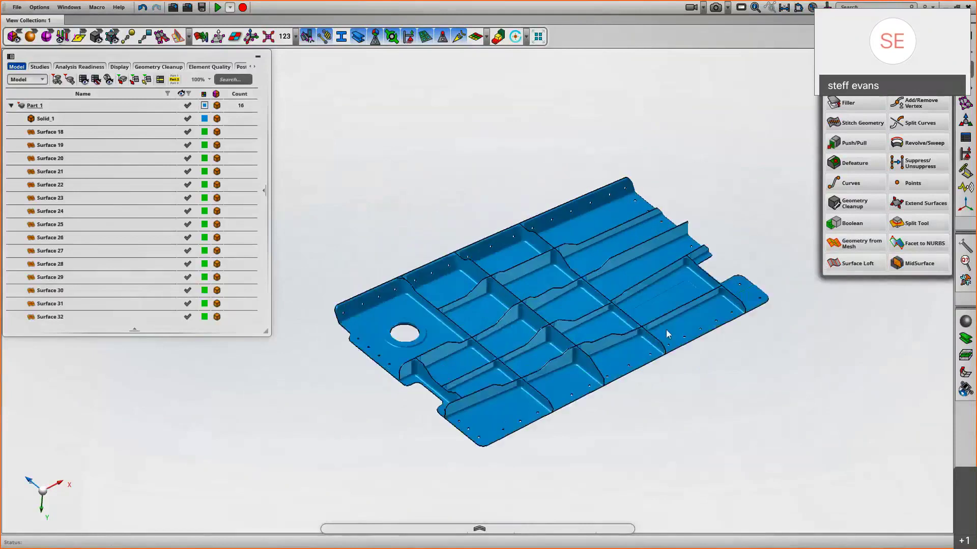
Step: Hide Solid_1 and color the edges by connectivity to inspect the joints between the rib and panel mid-surfaces
left_click(187, 118)
middle_click_drag(333, 151, 334, 154)
middle_click_drag(376, 184, 376, 181)
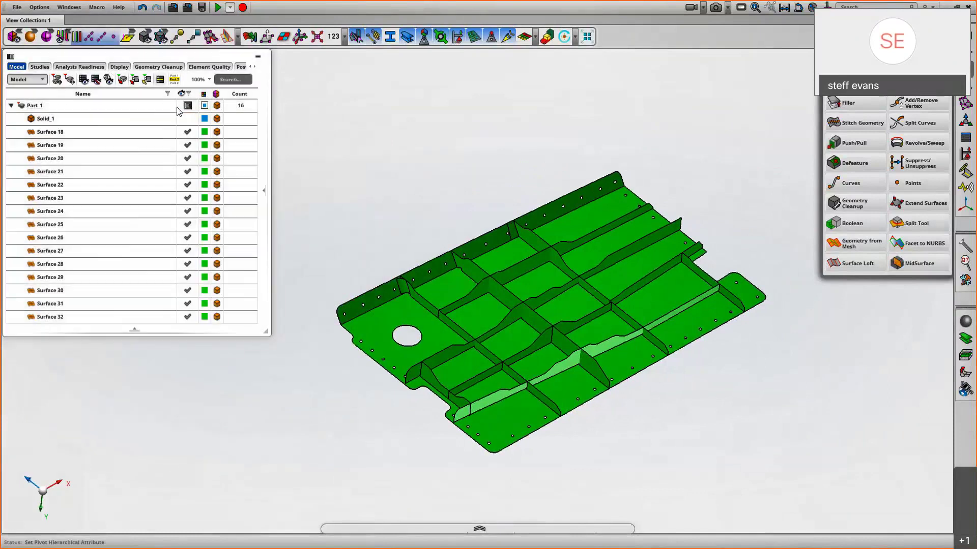
left_click(77, 37)
scroll(430, 140, "down", 1)
left_click_drag(351, 208, 439, 313)
middle_click_drag(412, 157, 402, 226)
left_click(420, 287)
scroll(393, 140, "down", 8)
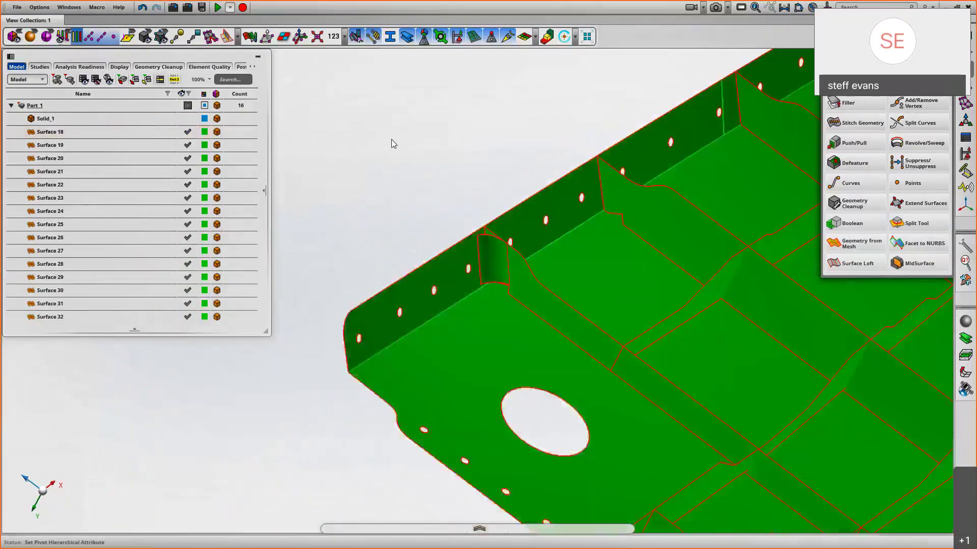
middle_click_drag(399, 118, 395, 145)
right_click_drag(395, 145, 350, 116)
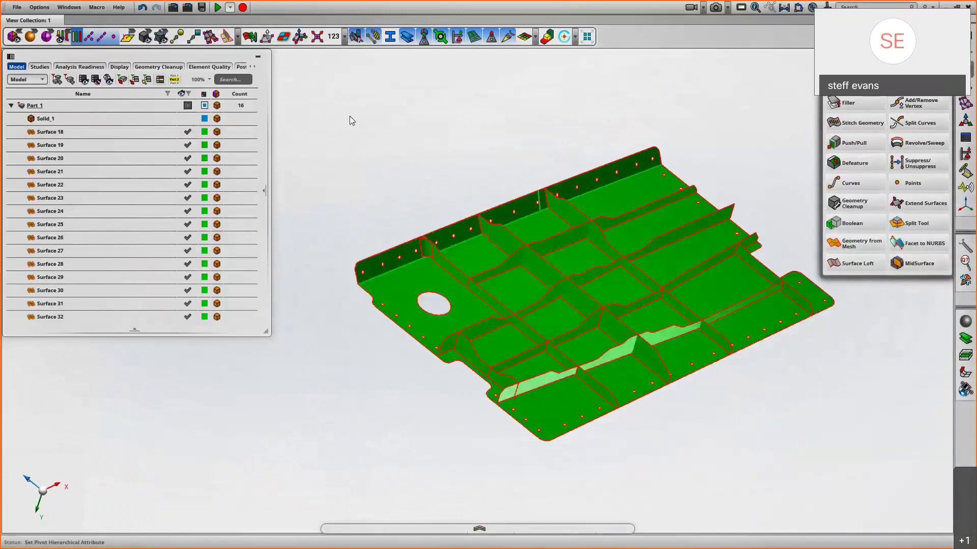
Step: Apply Auto Color to Surface 18 through Surface 32 so each mid-surface has its own color
left_click(47, 133)
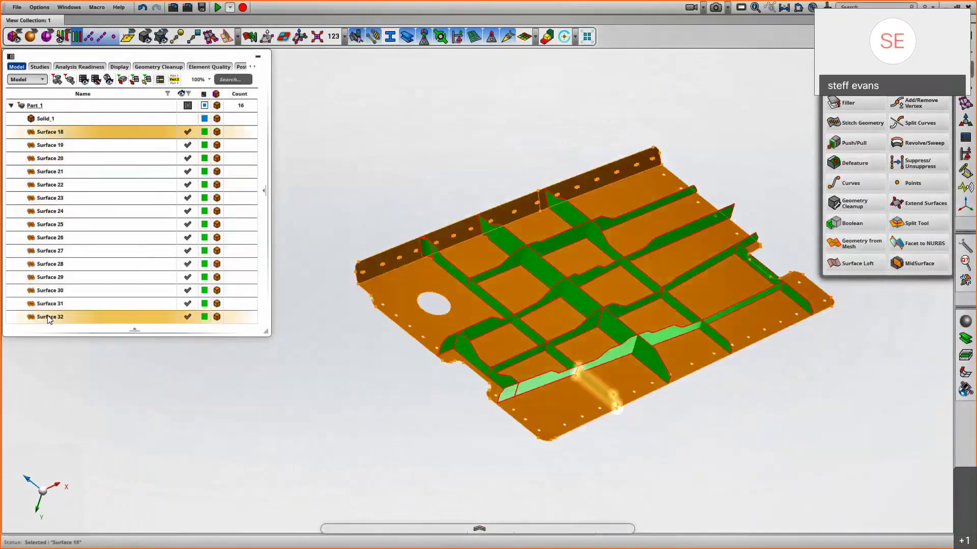
left_click(48, 318, "shift")
right_click(49, 319)
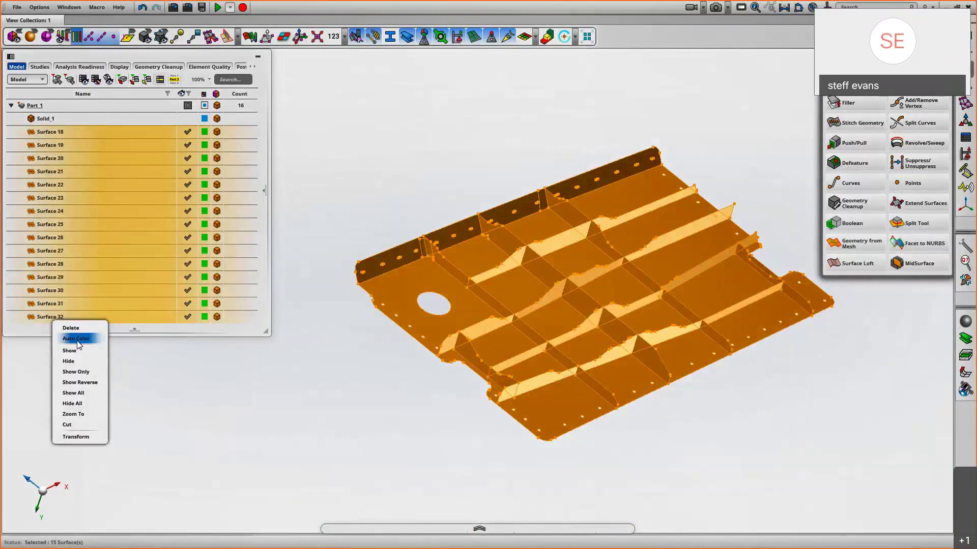
left_click(76, 337)
left_click(402, 138)
middle_click_drag(401, 138, 381, 142)
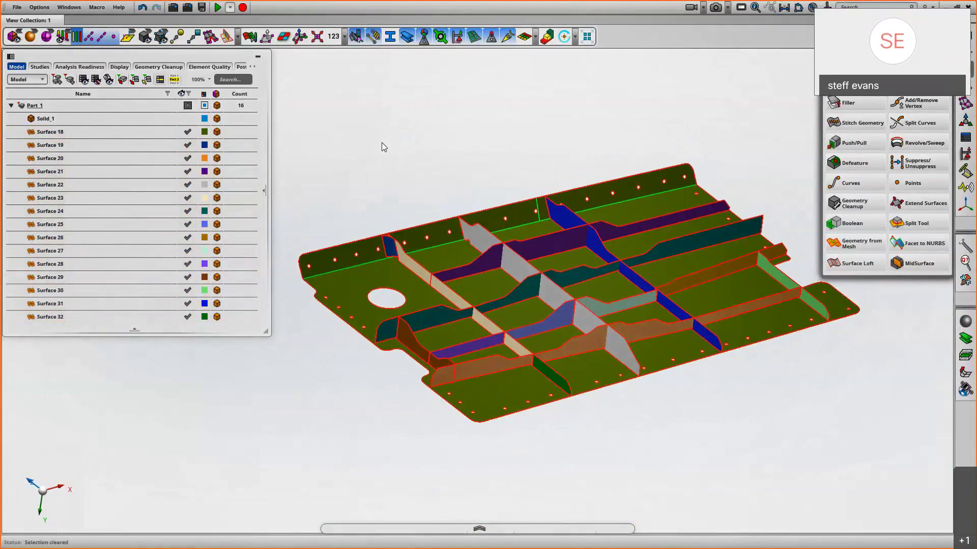
mouse_move(687, 389)
middle_mouse_down()
mouse_move(698, 404)
mouse_move(711, 385)
mouse_move(730, 392)
mouse_move(699, 380)
middle_mouse_up()
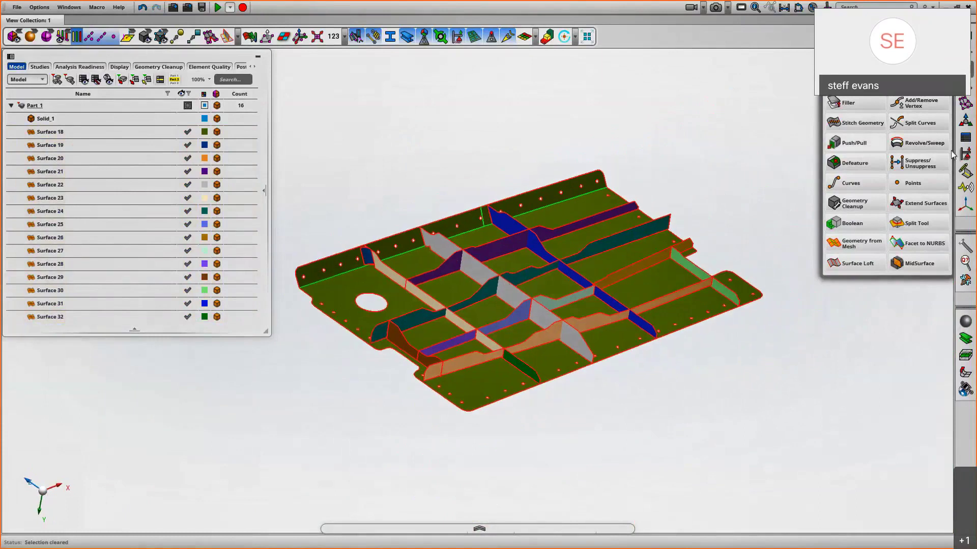
Step: Extend all mid-surfaces together with a 5.00 mm search distance, automatic cleanup at 0.50 mm tolerance, and stitching after the extend
left_click(971, 72)
left_click(970, 74)
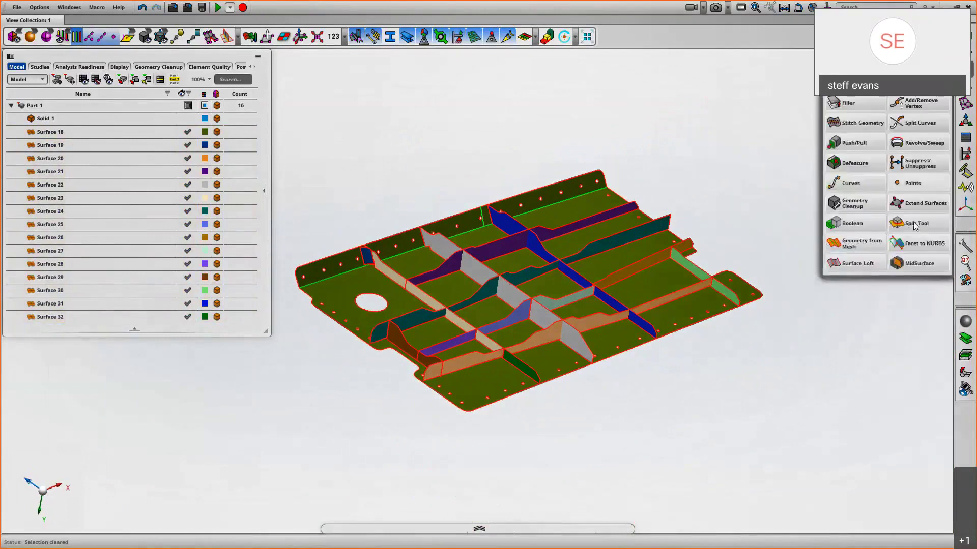
left_click(920, 206)
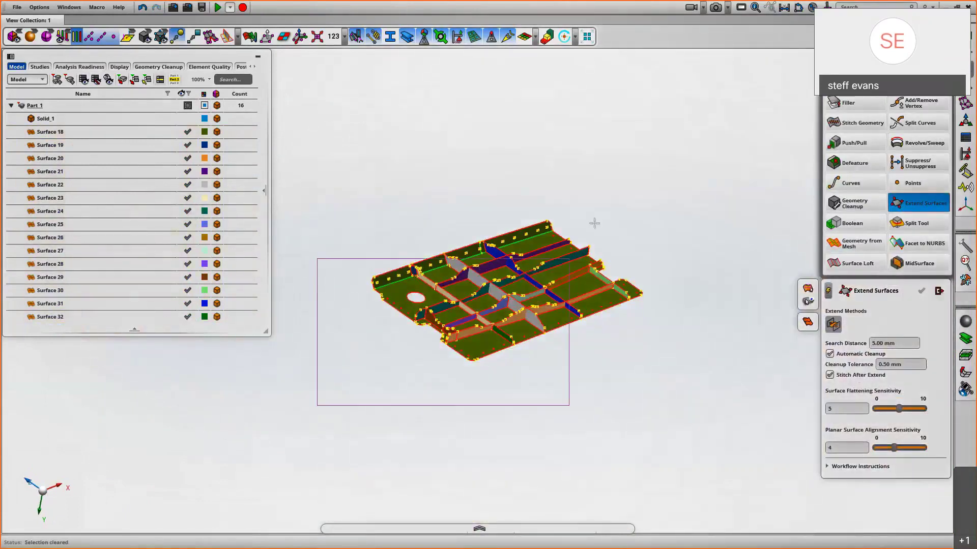
left_click_drag(594, 223, 656, 195)
middle_click(692, 308)
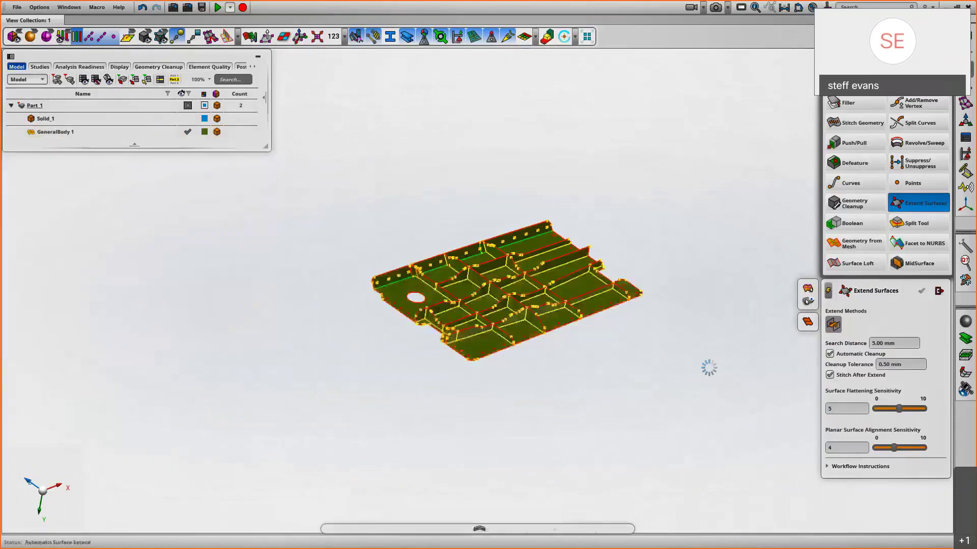
Step: Close Extend Surfaces and briefly show Solid_1 over the extended mid-surfaces for comparison, hiding it again
left_click(938, 291)
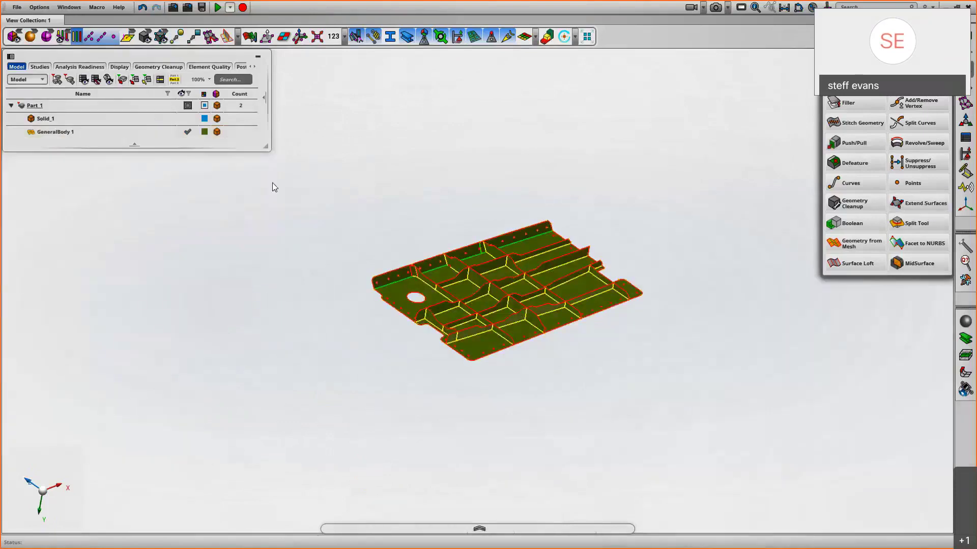
left_click(188, 119)
scroll(405, 298, "up", 5)
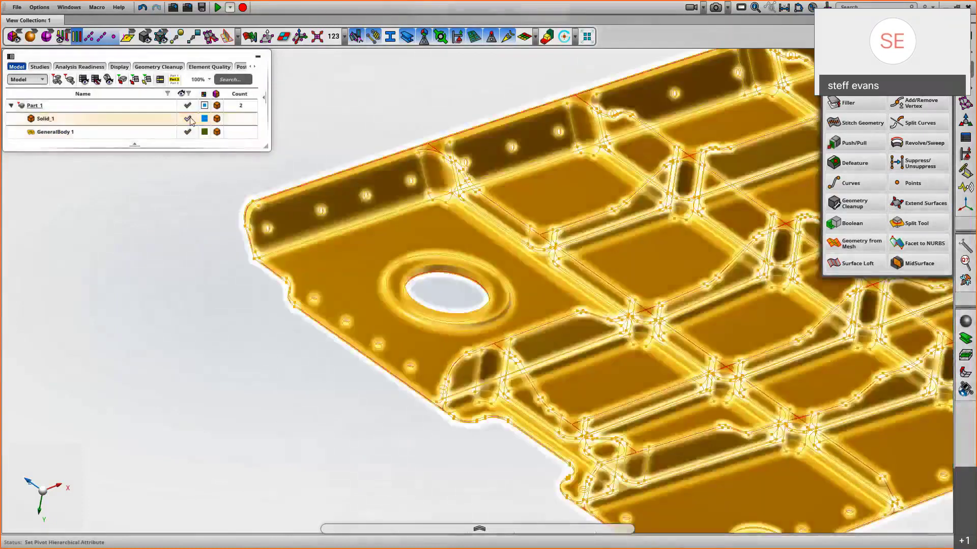
left_click(188, 118)
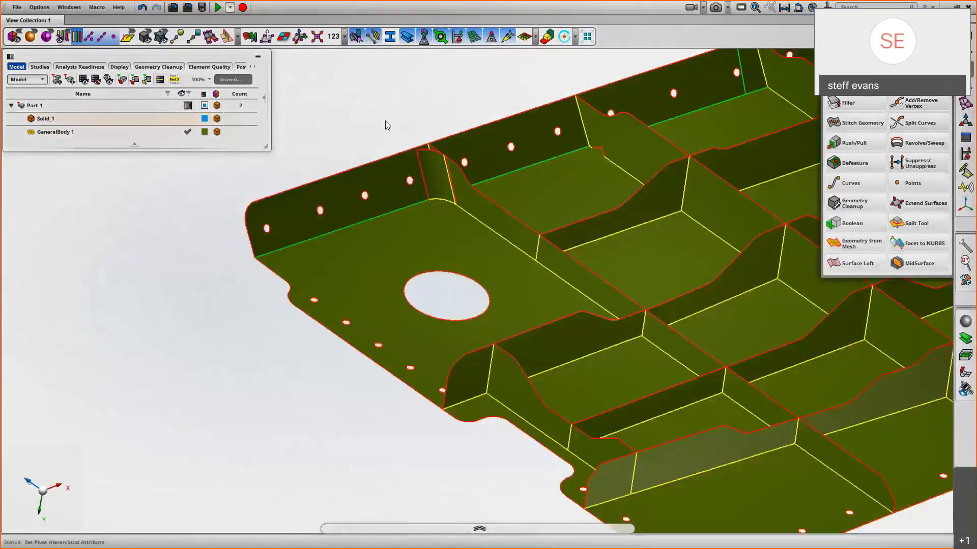
Step: Examine the extended rib, panel and flange joints for leftover gaps, notches and stray edges
middle_click_drag(384, 118, 389, 186)
scroll(390, 185, "down", 4)
middle_click_drag(406, 261, 709, 410)
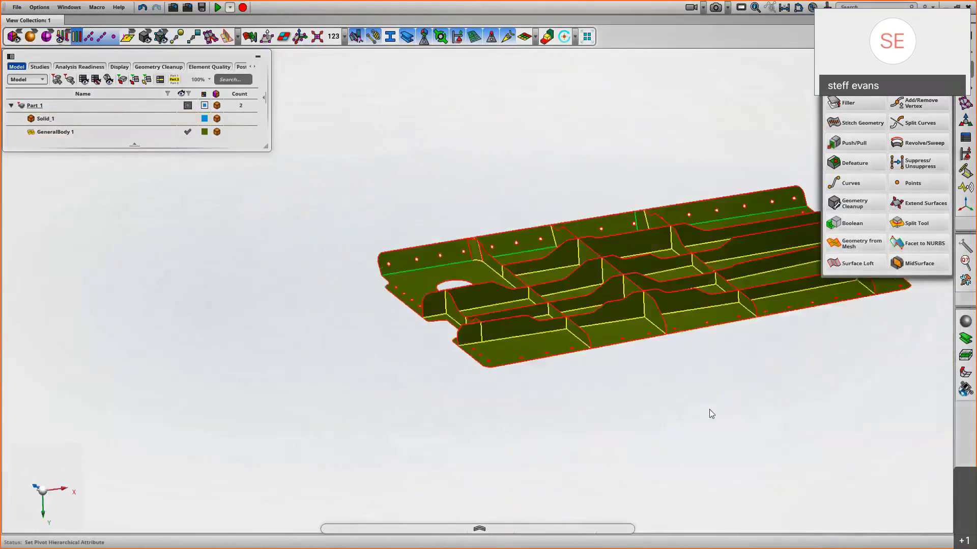
right_click_drag(709, 410, 453, 450)
mouse_move(453, 450)
middle_mouse_down()
mouse_move(661, 363)
mouse_move(667, 371)
mouse_move(671, 356)
middle_mouse_up()
left_click_drag(444, 222, 545, 309)
scroll(500, 153, "down", 4)
right_click_drag(499, 149, 727, 170)
middle_click_drag(570, 166, 577, 203)
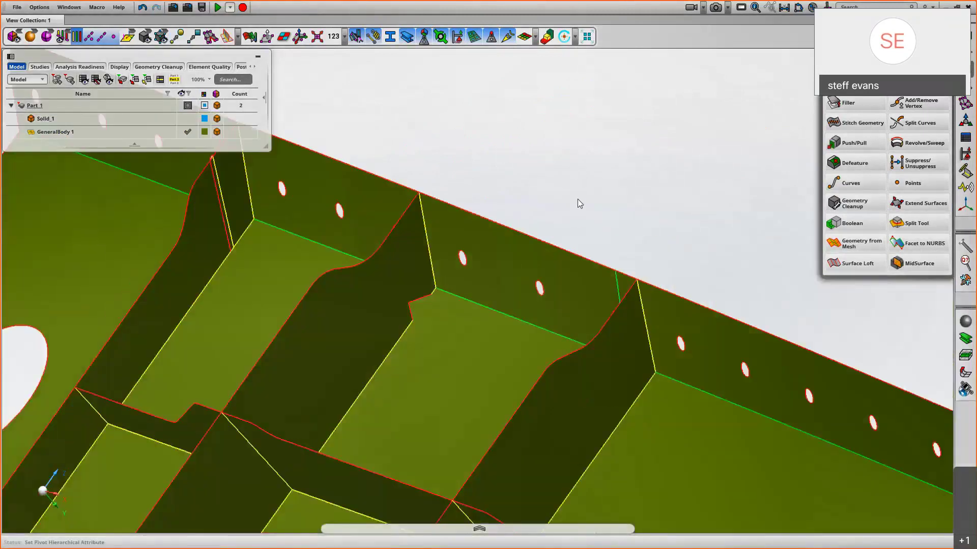
right_click_drag(577, 199, 666, 212)
middle_click_drag(666, 212, 675, 170)
Step: Snap the free notch edge of the middle rib near the flange onto the adjoining surface with Vertex/Edge Drag
left_click(178, 37)
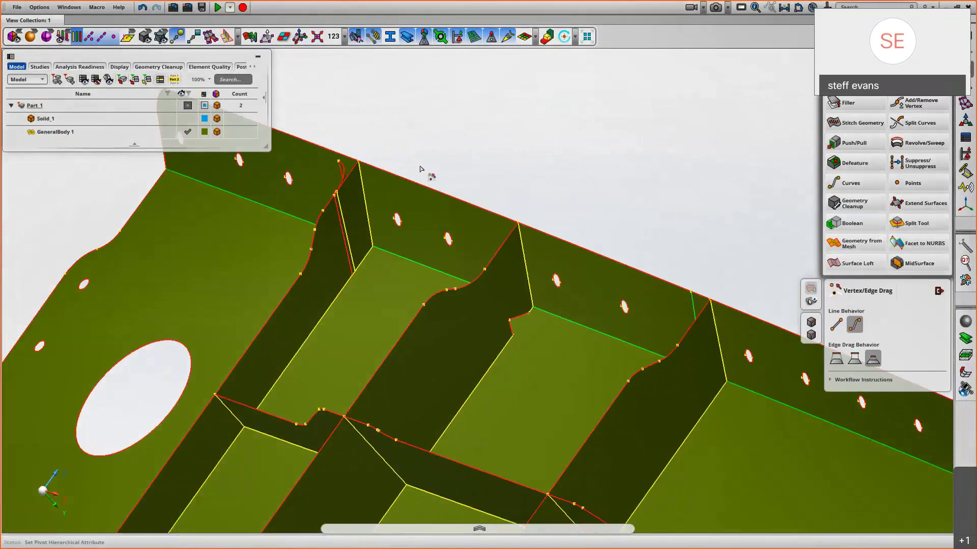
left_click(532, 345)
left_click_drag(532, 345, 570, 215)
scroll(570, 216, "down", 2)
middle_click_drag(570, 216, 610, 190)
scroll(454, 234, "up", 5)
middle_click_drag(525, 238, 517, 137)
scroll(497, 263, "down", 2)
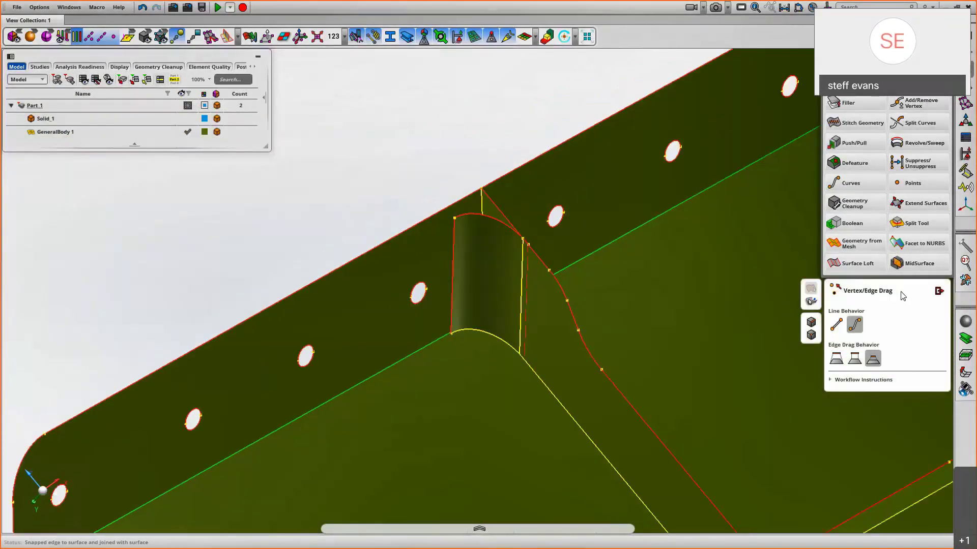
left_click(939, 291)
Step: Delete the curved corner face between the first rib and the flange, plus the narrow strip face left on that rib
right_click(469, 138)
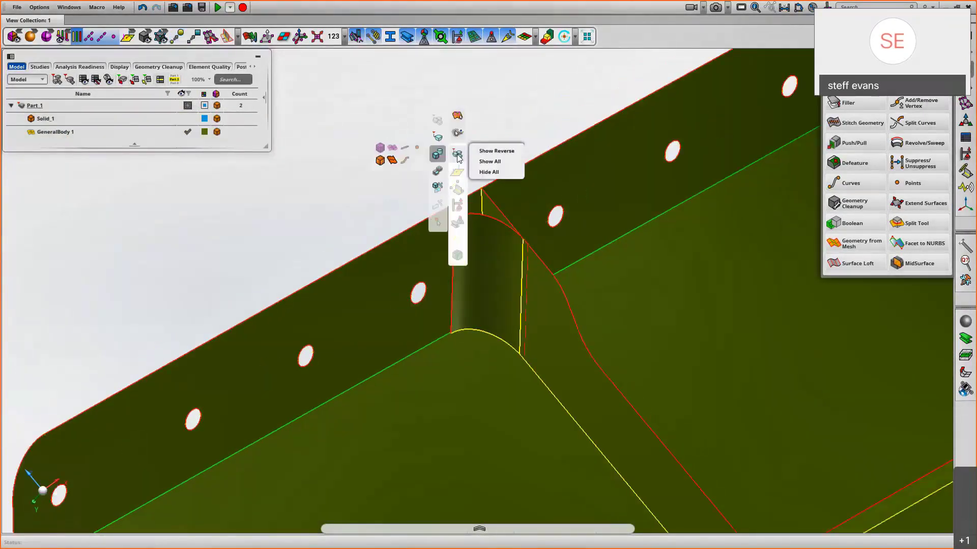
mouse_move(437, 187)
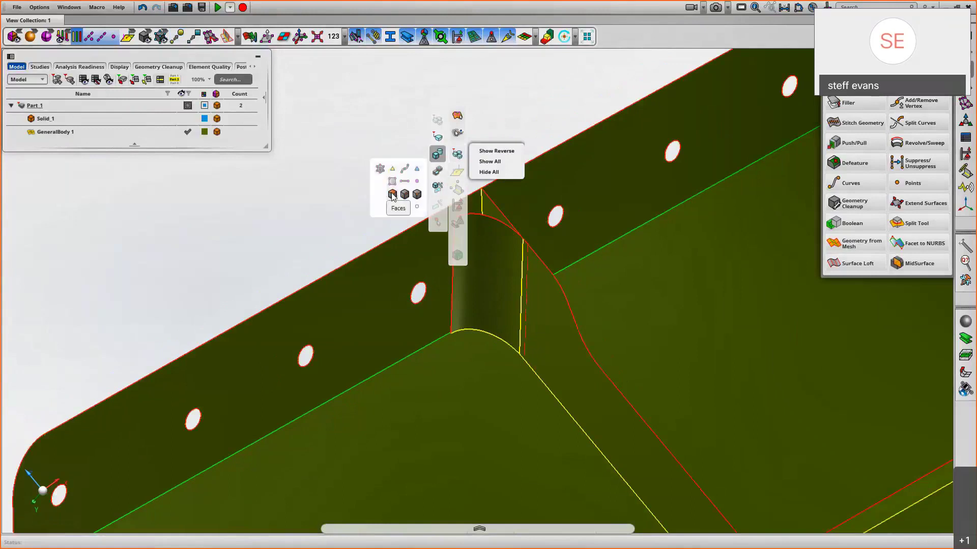
left_click(393, 197)
left_click(491, 265)
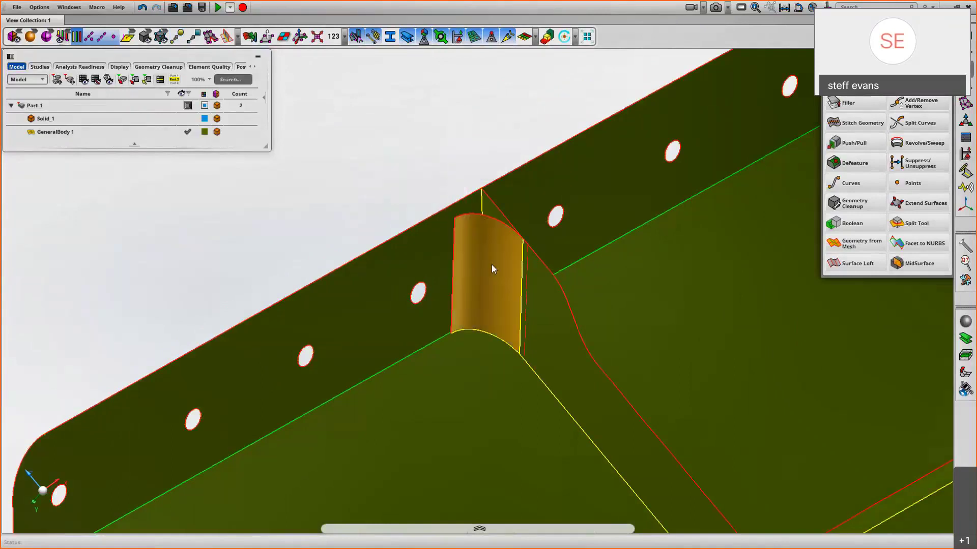
key("Delete")
middle_click_drag(491, 264, 340, 270)
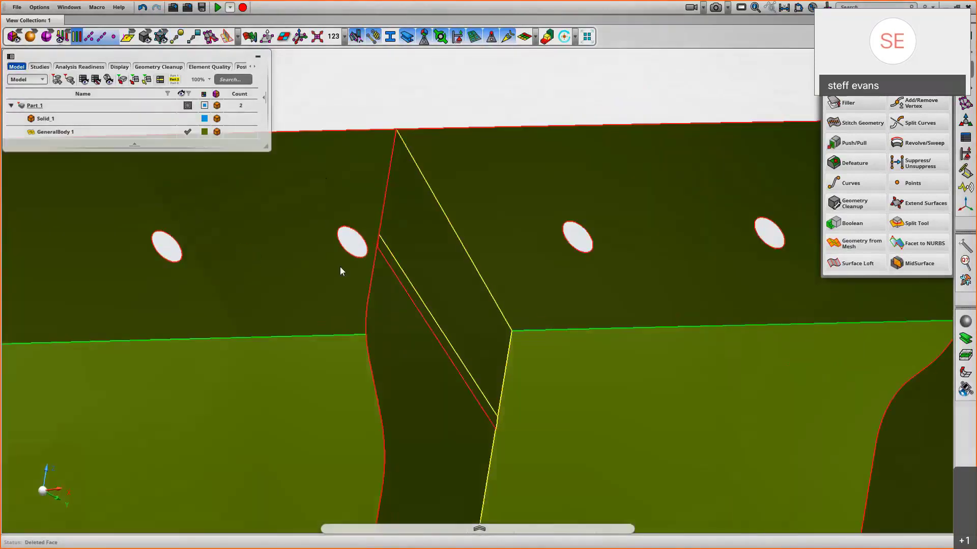
left_click(397, 270)
key("Delete")
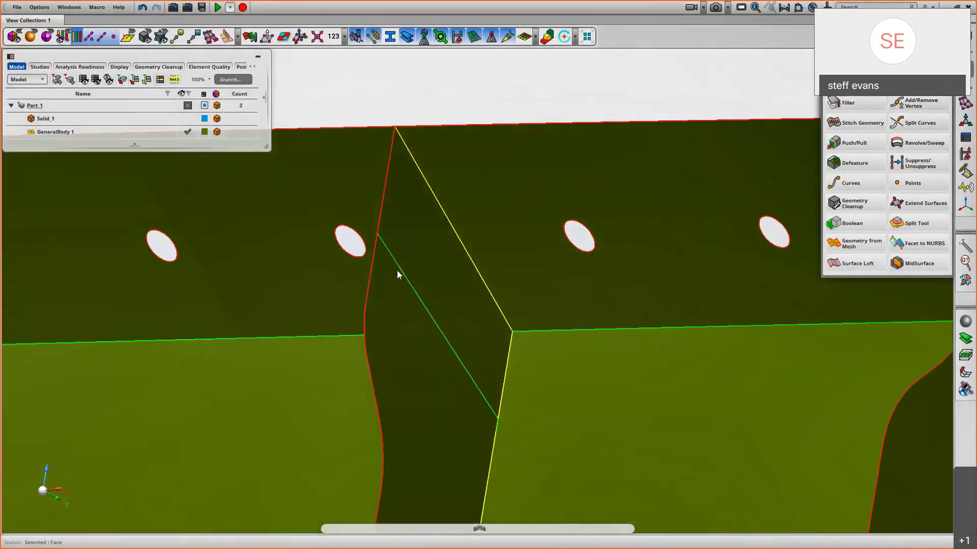
Step: Delete the leftover split edges at the first rib joint, including the curved edge on the panel
scroll(515, 56, "down", 5)
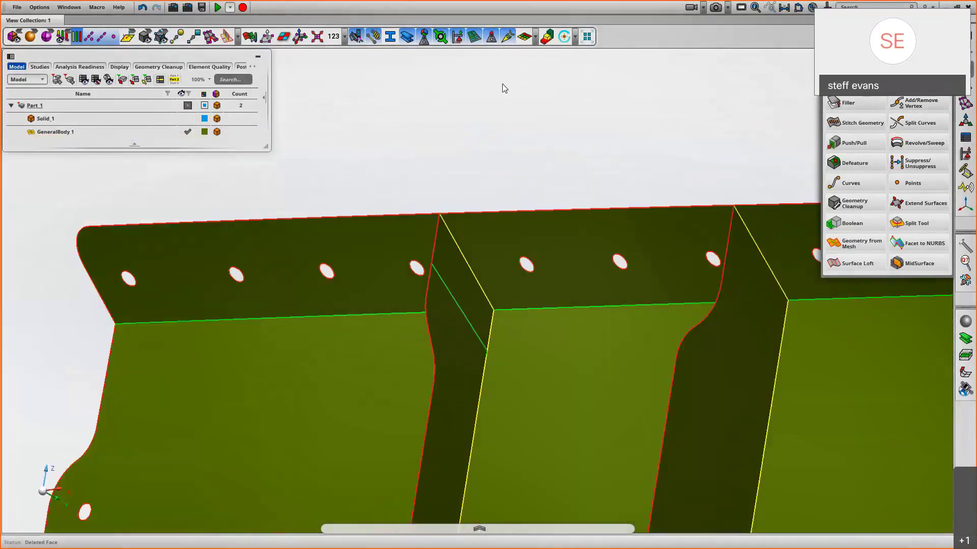
middle_click_drag(502, 83, 575, 161)
scroll(576, 161, "down", 3)
left_click_drag(432, 212, 545, 370)
scroll(636, 328, "up", 5)
right_click(420, 67)
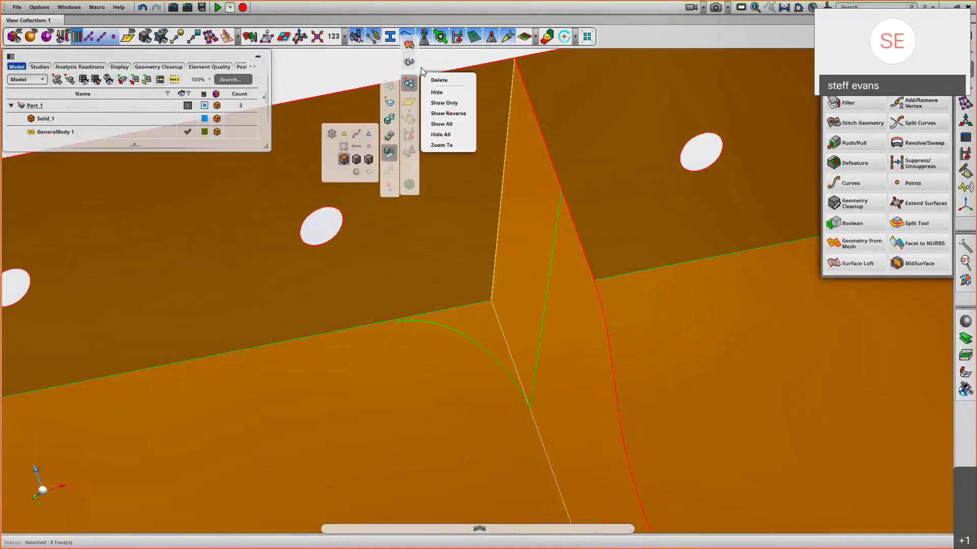
left_click(357, 160)
left_click(497, 368)
key("Delete")
scroll(490, 371, "down", 4)
left_click(514, 280)
scroll(581, 371, "down", 8)
Step: Try to delete the split edge on the flange beside the third rib
middle_click_drag(581, 371, 523, 165)
scroll(496, 254, "up", 5)
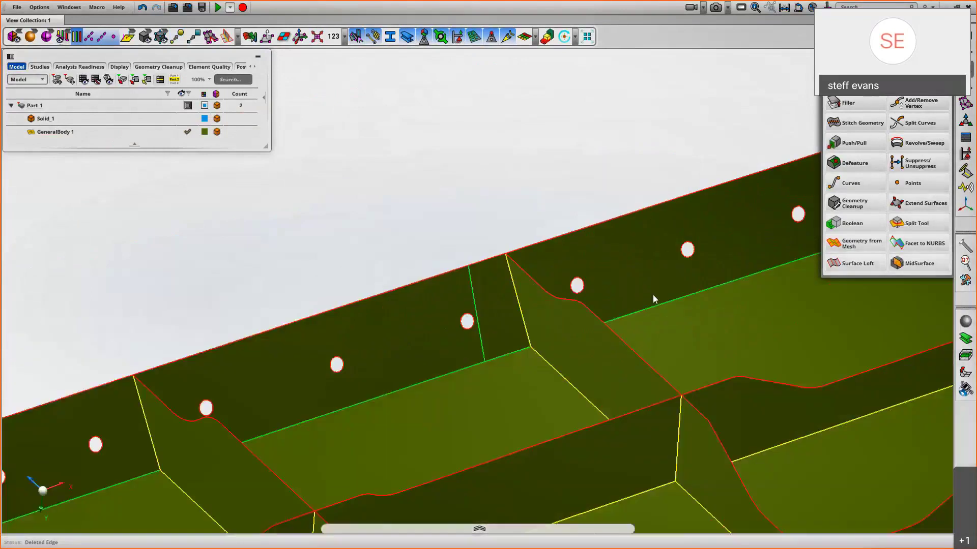
left_click(470, 279)
key("Delete")
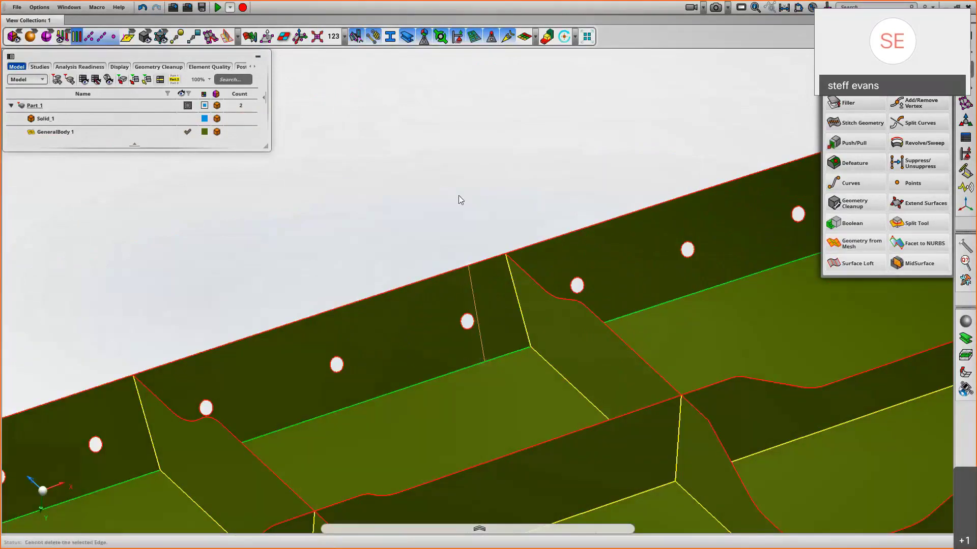
middle_click_drag(459, 196, 559, 168)
left_click(465, 202)
Step: Collapse the flange split edge onto the third rib's joint by snapping its upper and lower vertices to the joint's end vertices
left_click(177, 36)
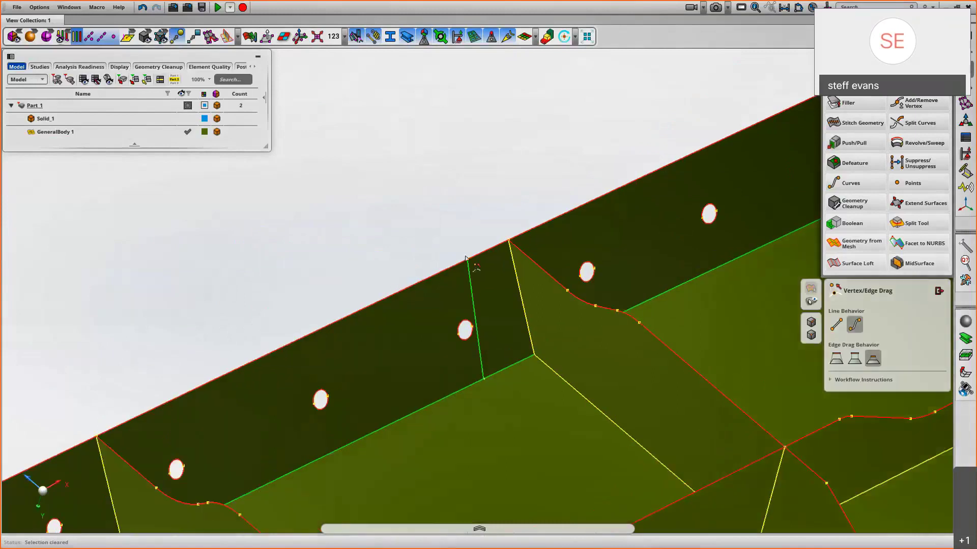
left_click(508, 239)
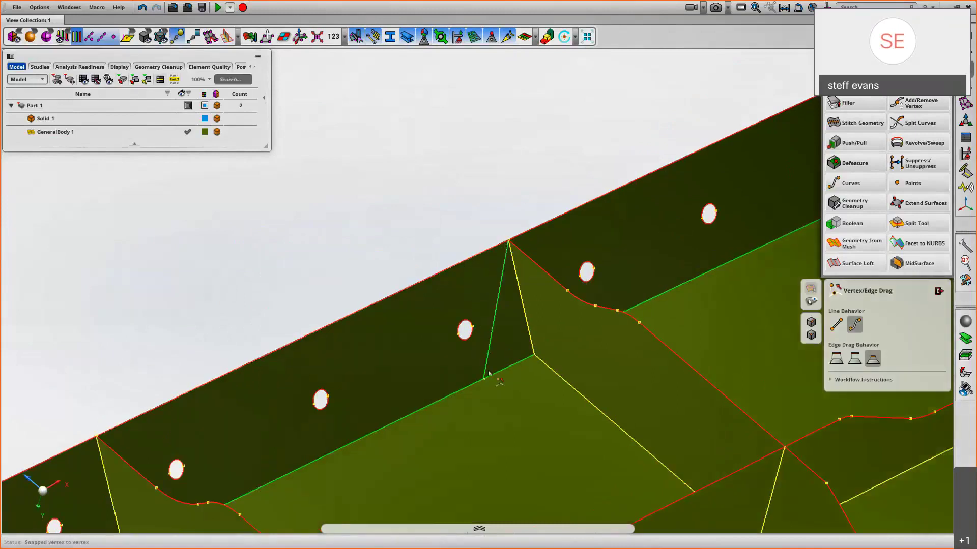
left_click_drag(484, 381, 535, 354)
scroll(509, 222, "up", 5)
middle_click_drag(517, 205, 527, 207)
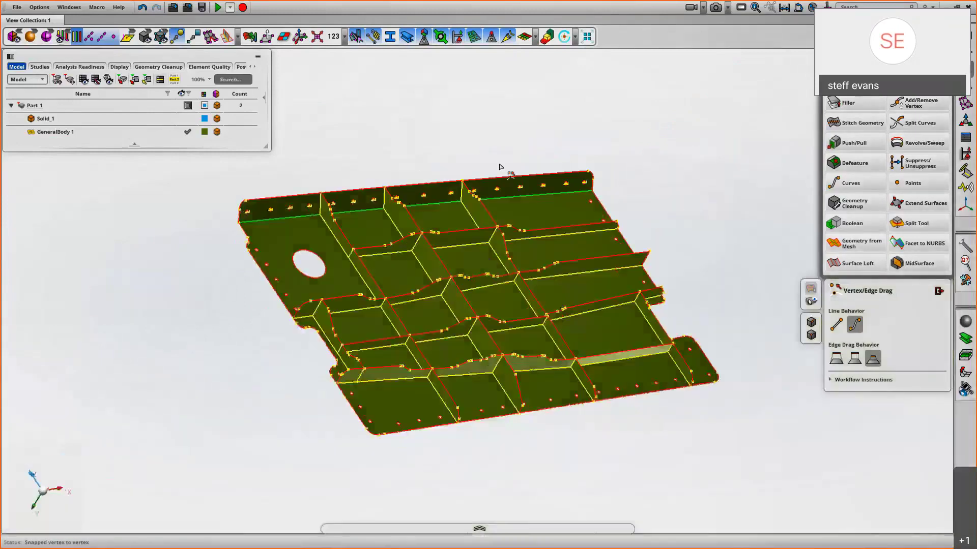
Step: Inspect the whole mid-surface model for remaining edge problems and close Vertex/Edge Drag
key("f")
left_click(183, 36)
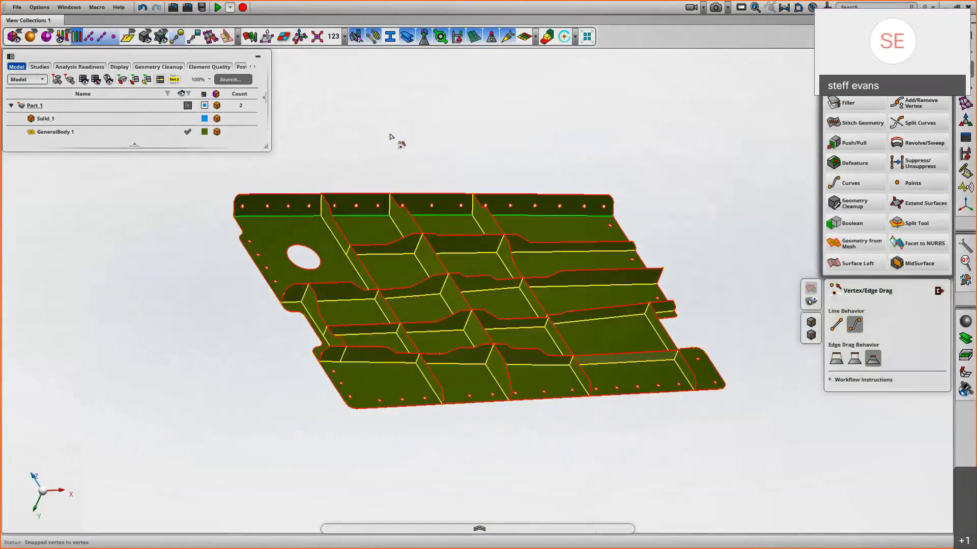
middle_click_drag(390, 137, 509, 211)
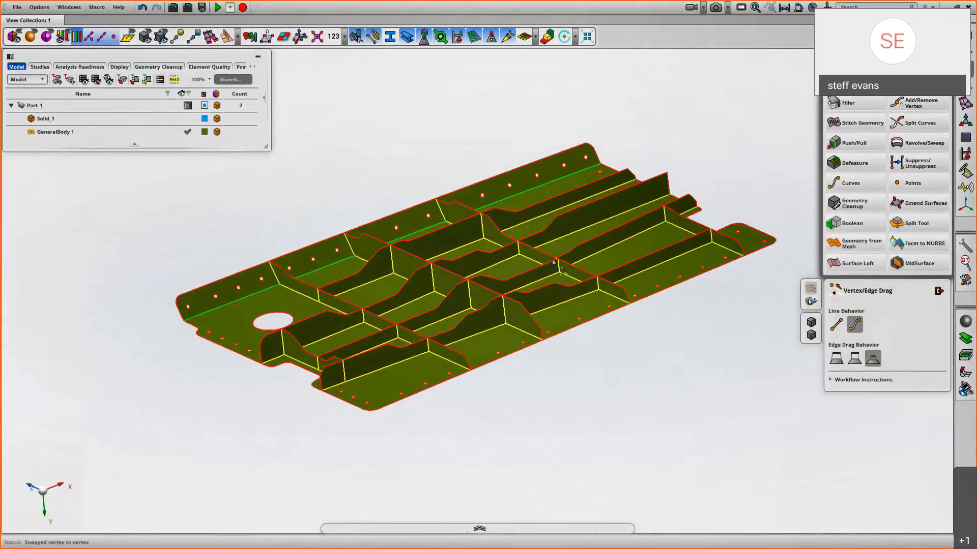
middle_click_drag(554, 262, 585, 300)
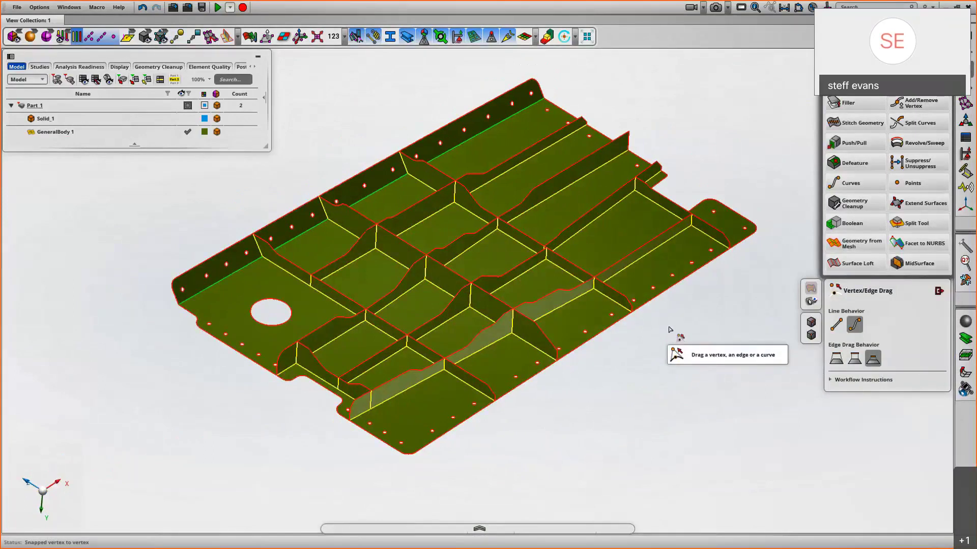
middle_click_drag(676, 371, 610, 382)
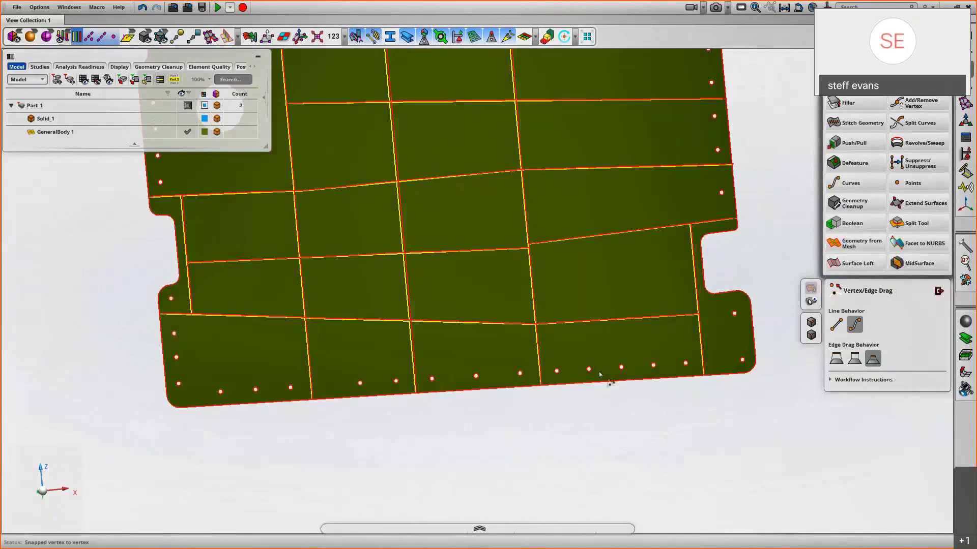
left_click(939, 291)
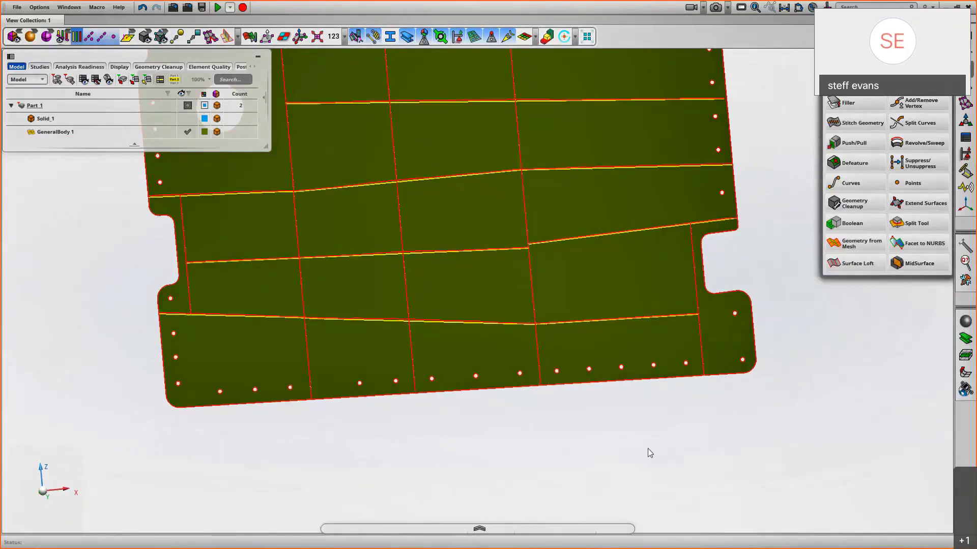
Step: Align the view along the Y axis and examine how the rib mid-surfaces line up at their intersections
scroll(643, 448, "up", 1)
middle_click_drag(511, 300, 576, 365)
scroll(315, 383, "down", 3)
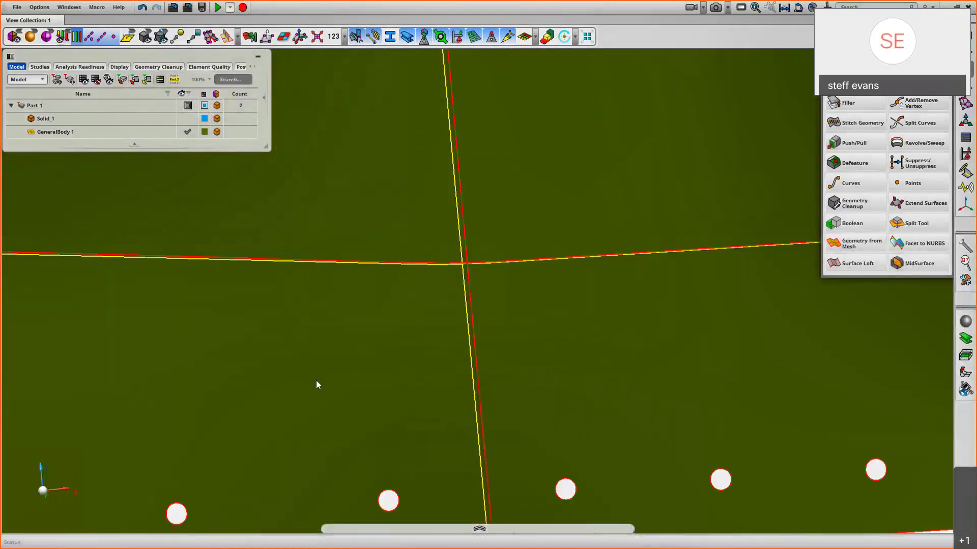
scroll(183, 270, "down", 5)
middle_click_drag(187, 382, 173, 407)
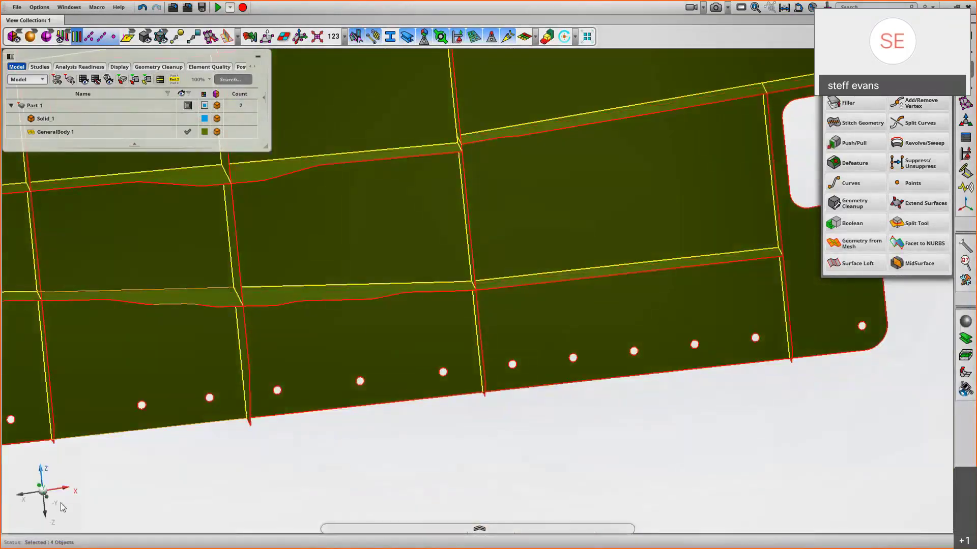
left_click(53, 500)
key("Escape")
scroll(478, 292, "up", 3)
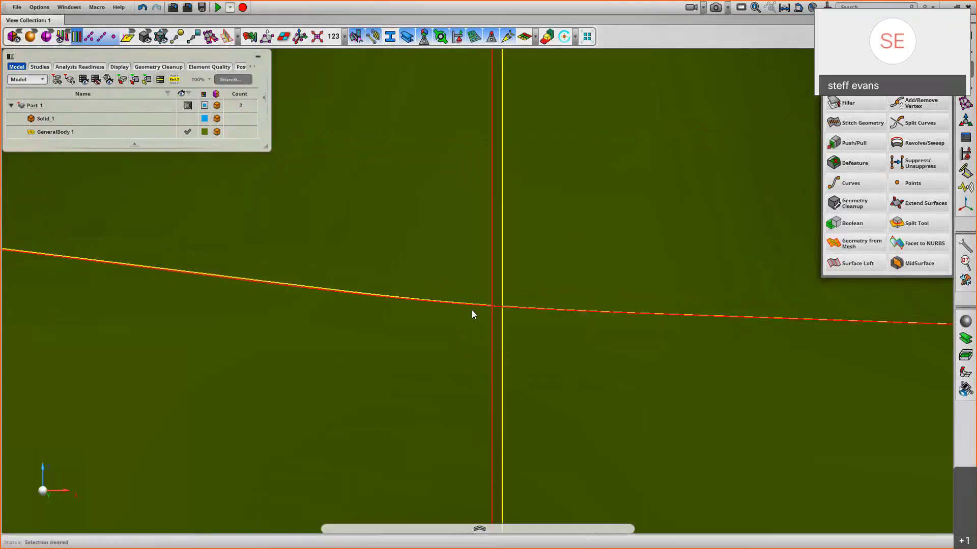
scroll(587, 196, "down", 5)
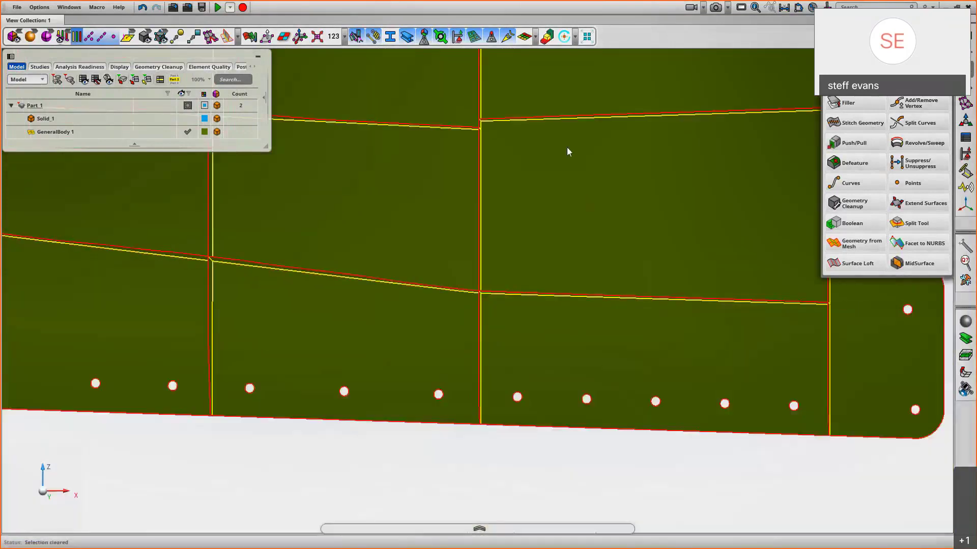
right_click_drag(557, 205, 566, 254)
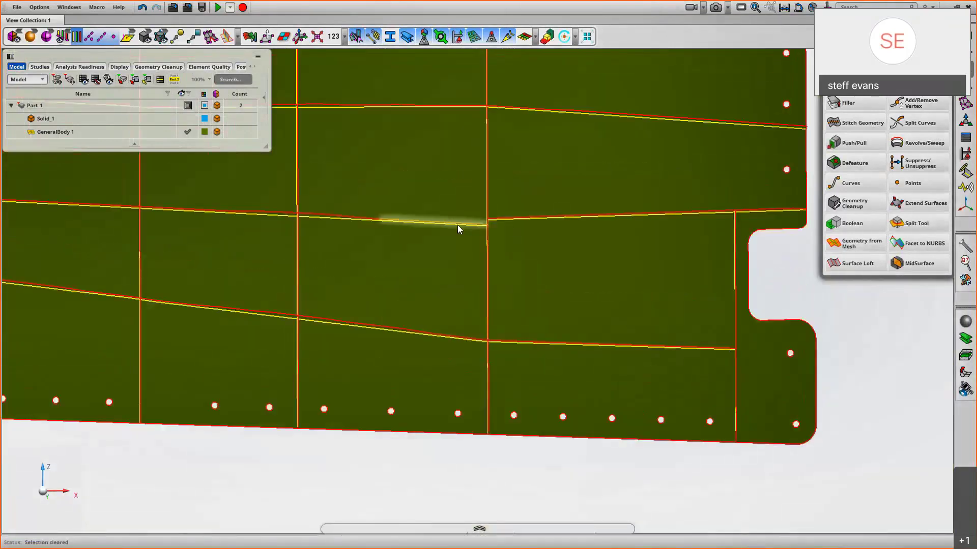
middle_click_drag(490, 233, 596, 247)
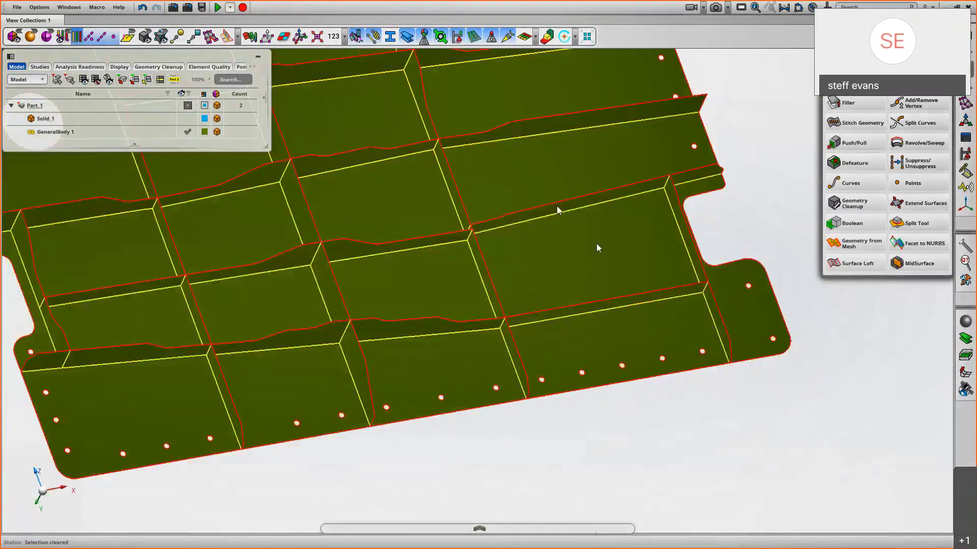
Step: Show Solid_1 to compare the offset rib mid-surfaces with the solid's rib intersections, and hide it again
left_click(188, 118)
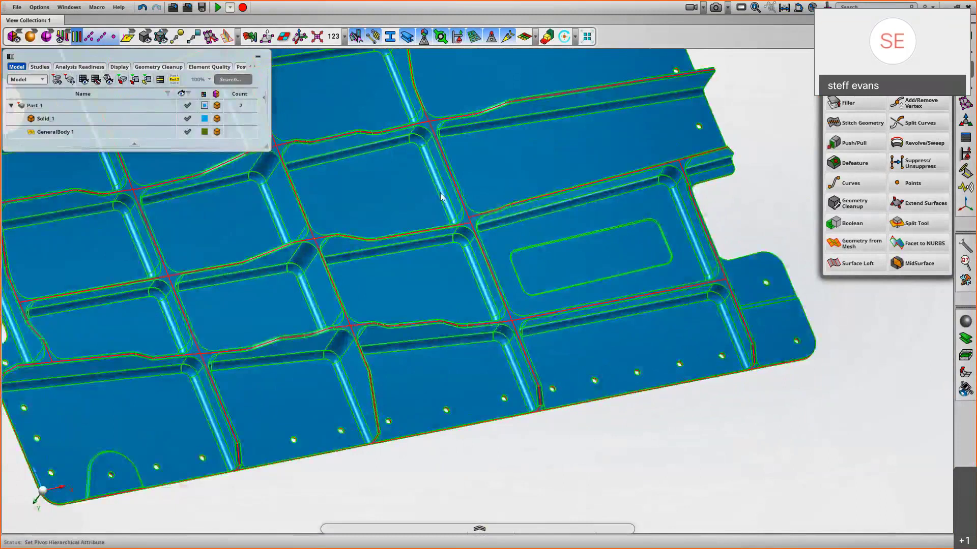
scroll(440, 197, "up", 5)
middle_click_drag(531, 165, 513, 131)
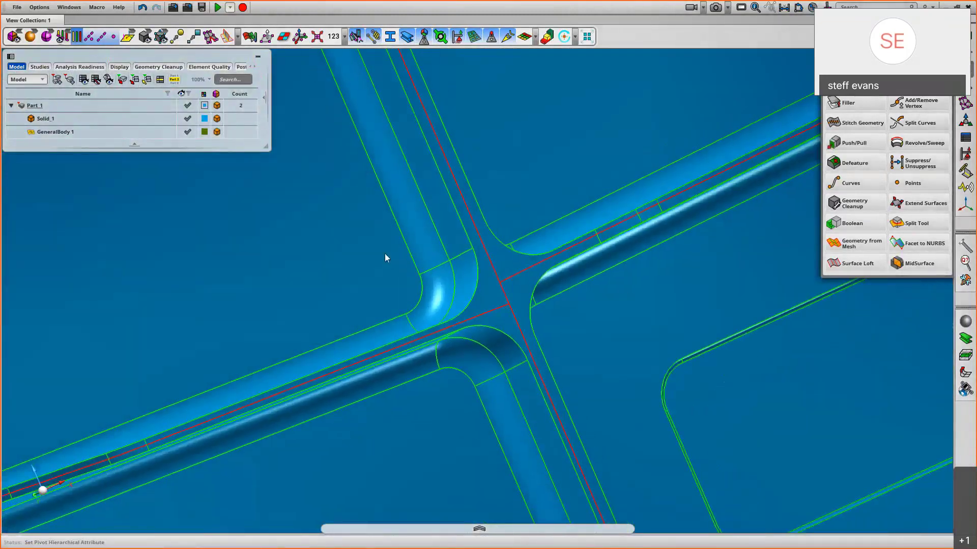
scroll(627, 282, "down", 4)
middle_click_drag(579, 178, 558, 199)
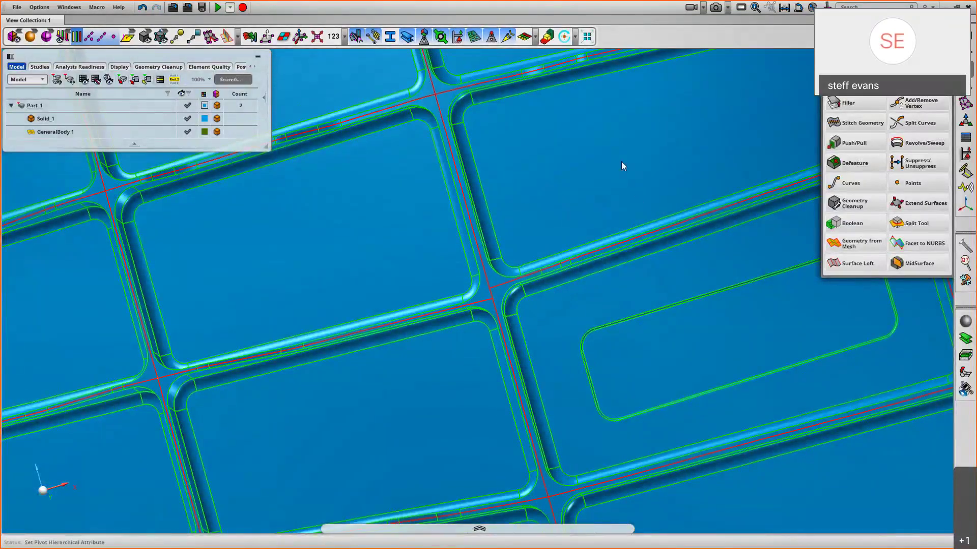
middle_click_drag(614, 239, 575, 197)
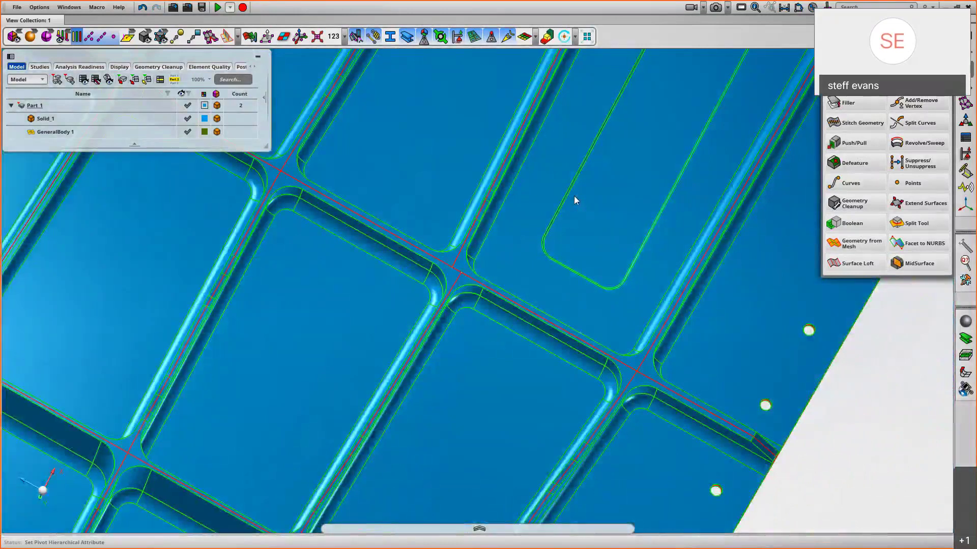
middle_click_drag(495, 248, 476, 243)
left_click(188, 119)
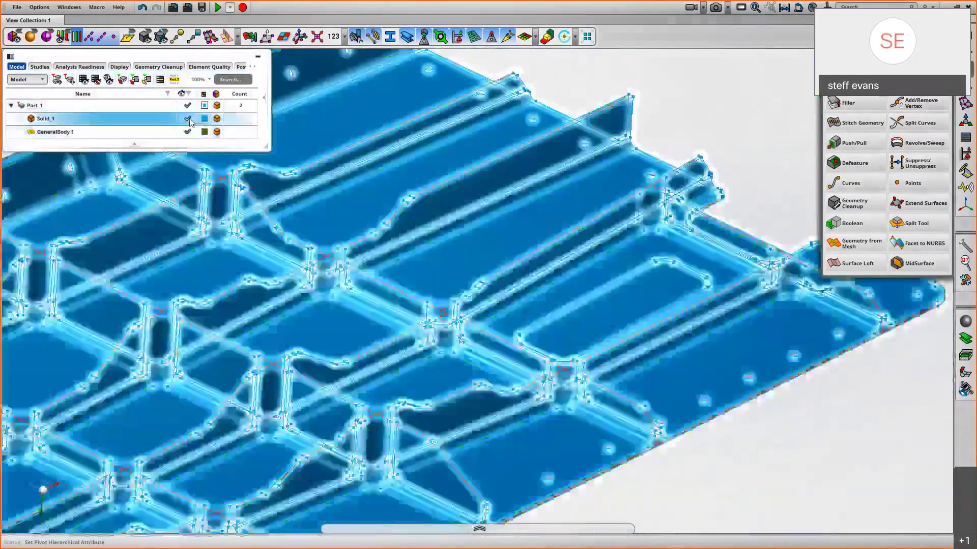
Step: Create a straight replacement rib face with Filler between the vertical joint edges at both ends of the misaligned rib bay
middle_click_drag(551, 196, 557, 193)
scroll(558, 193, "down", 4)
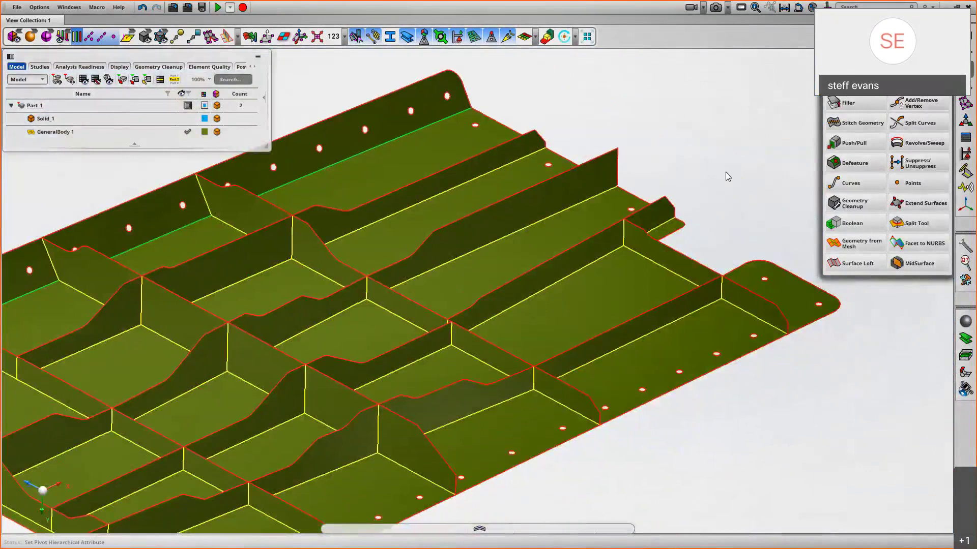
scroll(725, 170, "down", 1)
left_click(849, 103)
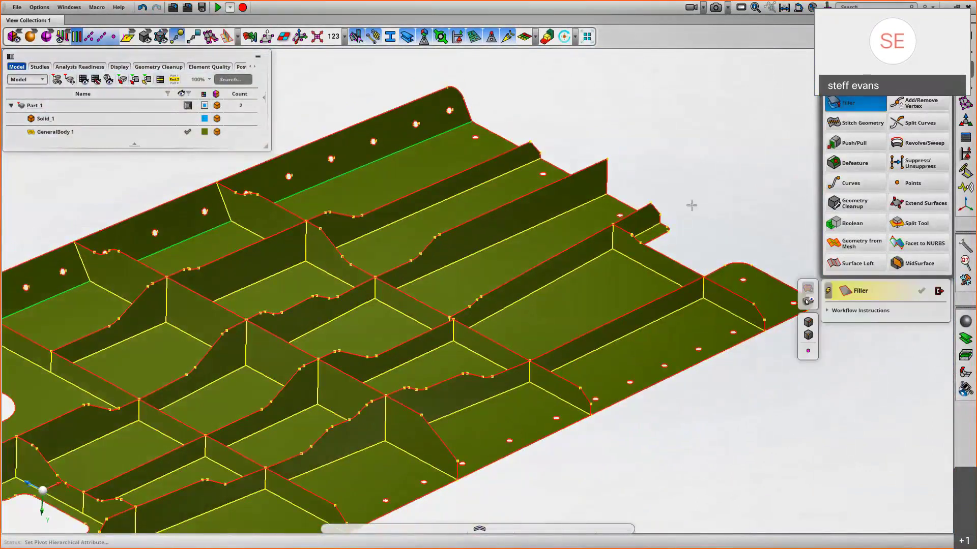
left_click(613, 238)
left_click(453, 329)
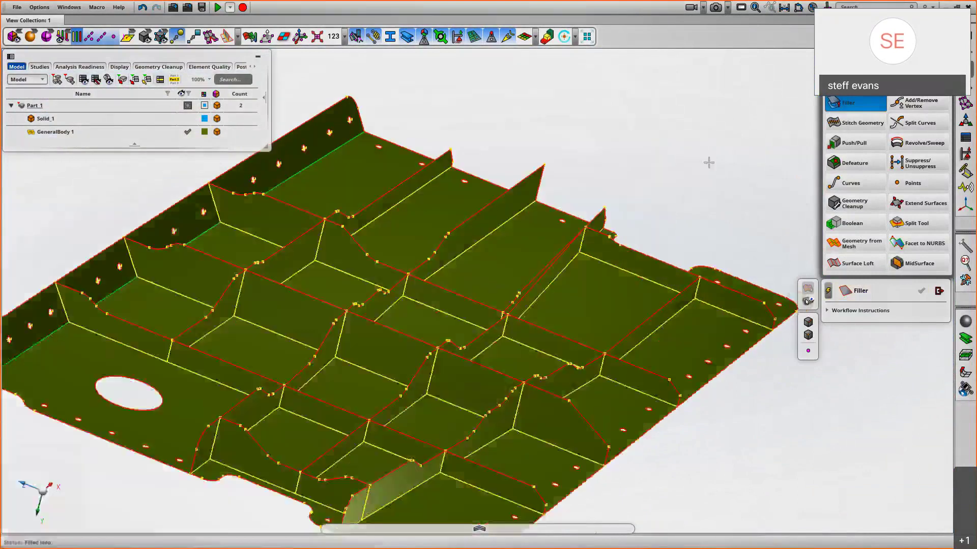
Step: Extend the replacement rib face well above the old rib by moving its upper edge upward with Vertex/Edge Drag
scroll(709, 163, "up", 10)
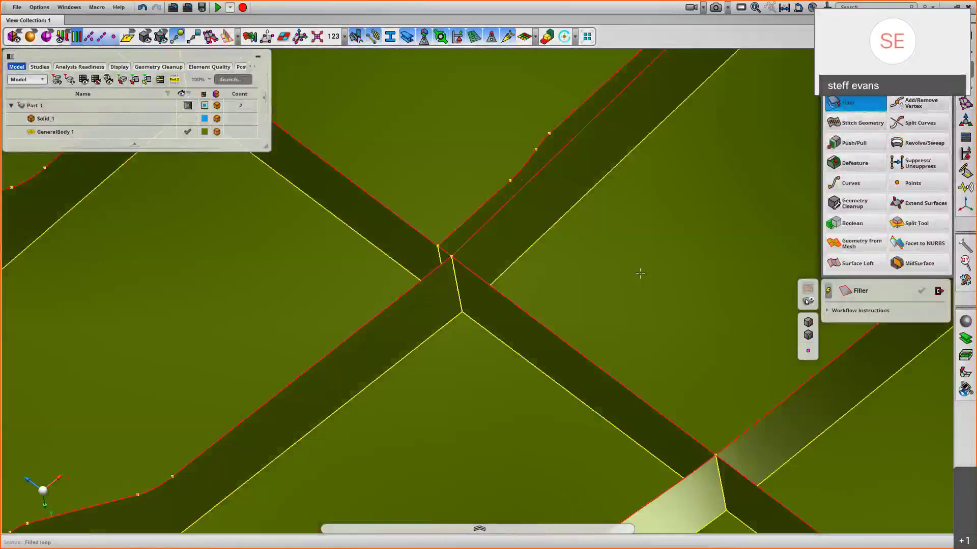
scroll(640, 274, "down", 10)
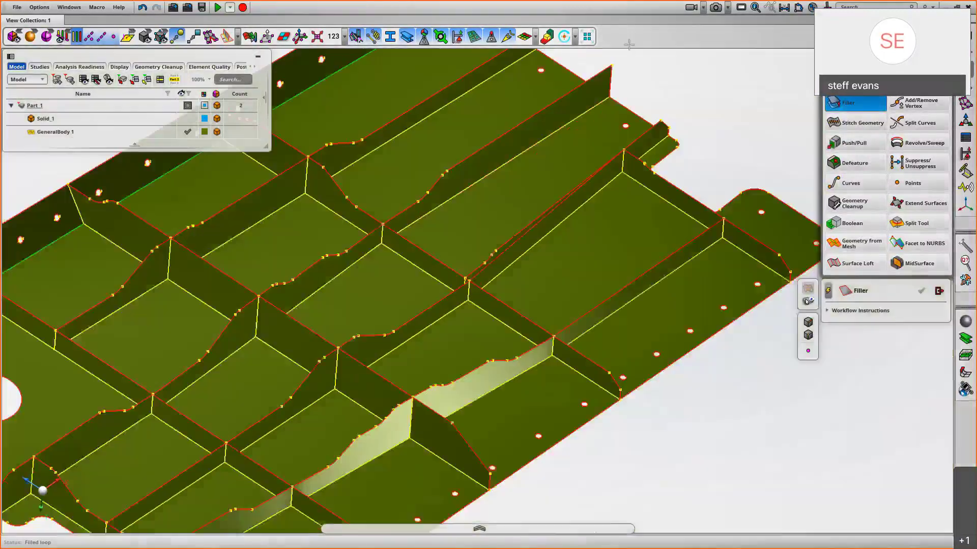
scroll(714, 161, "down", 3)
left_click(855, 83)
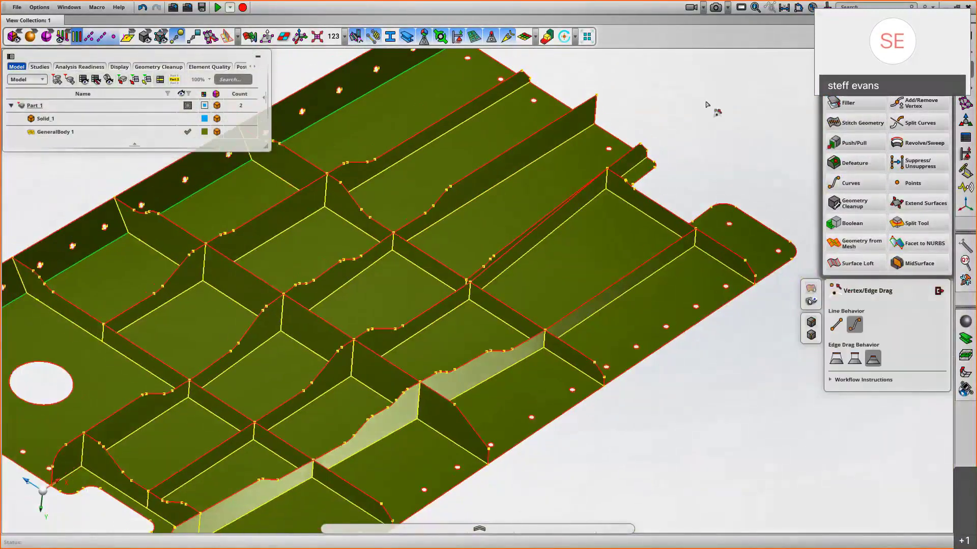
scroll(707, 104, "down", 5)
middle_click_drag(670, 103, 654, 240)
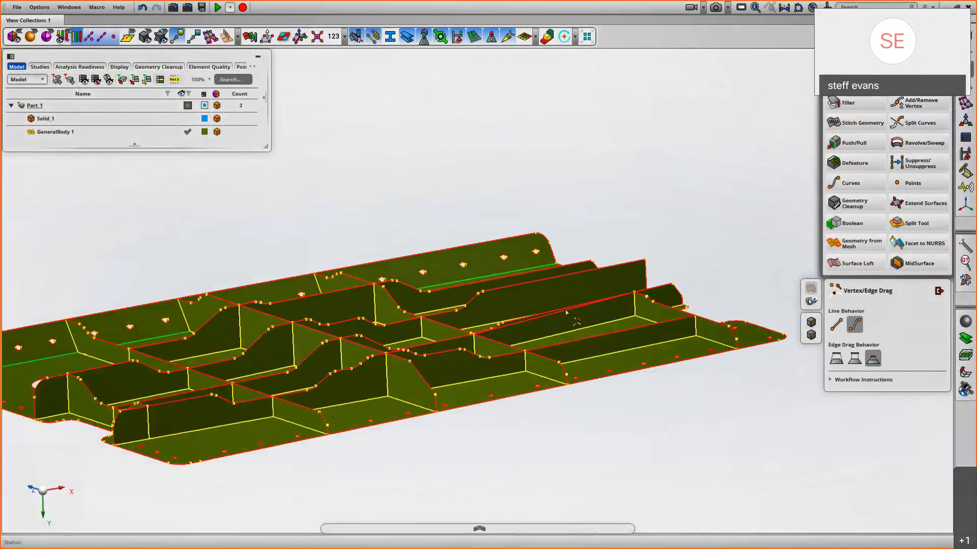
left_click_drag(566, 312, 524, 153)
middle_click_drag(440, 181, 547, 191)
scroll(660, 135, "up", 4)
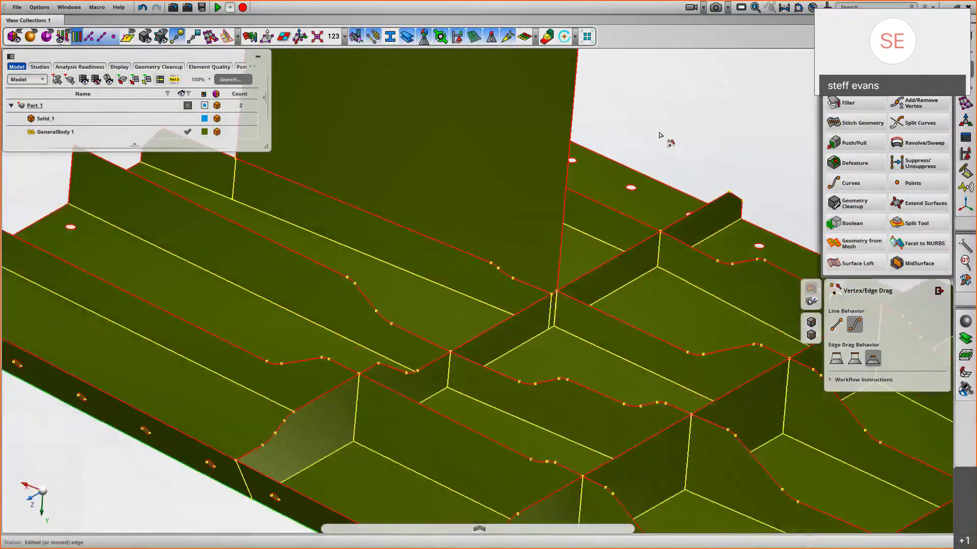
middle_click_drag(659, 136, 659, 259)
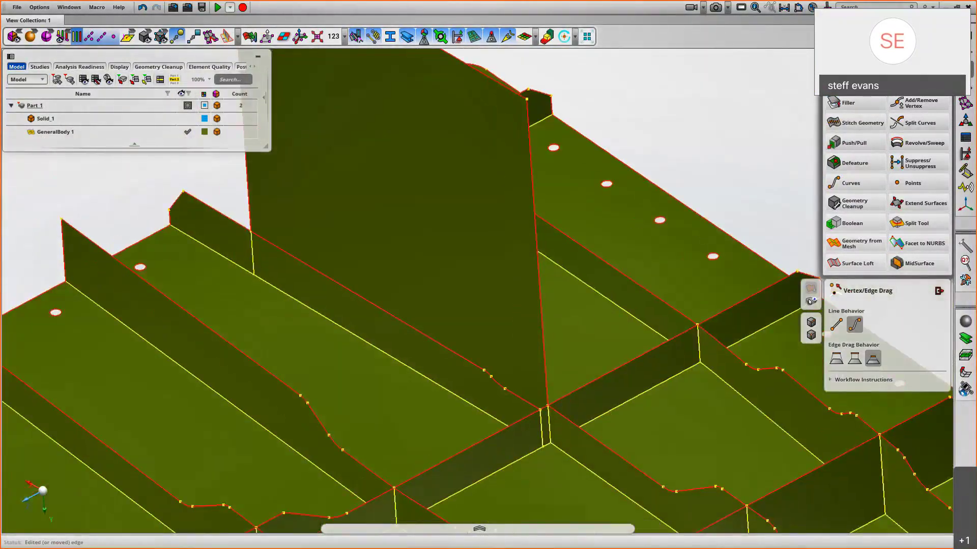
Step: Split the extended rib face with Split Surfaces, using the old rib's contiguous upper edges as the splitting curves
left_click(810, 301)
left_click(504, 185)
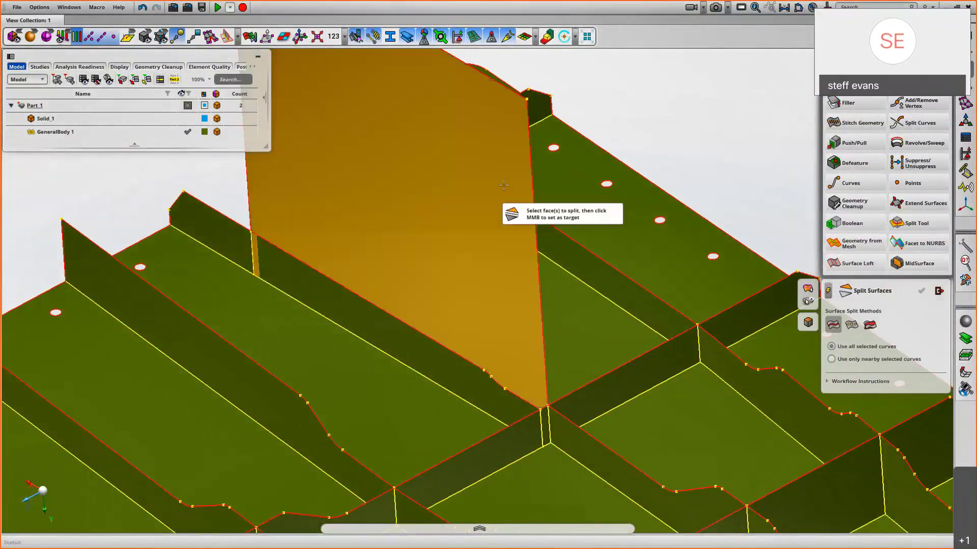
middle_click(504, 186)
left_click(509, 187)
middle_click(656, 105)
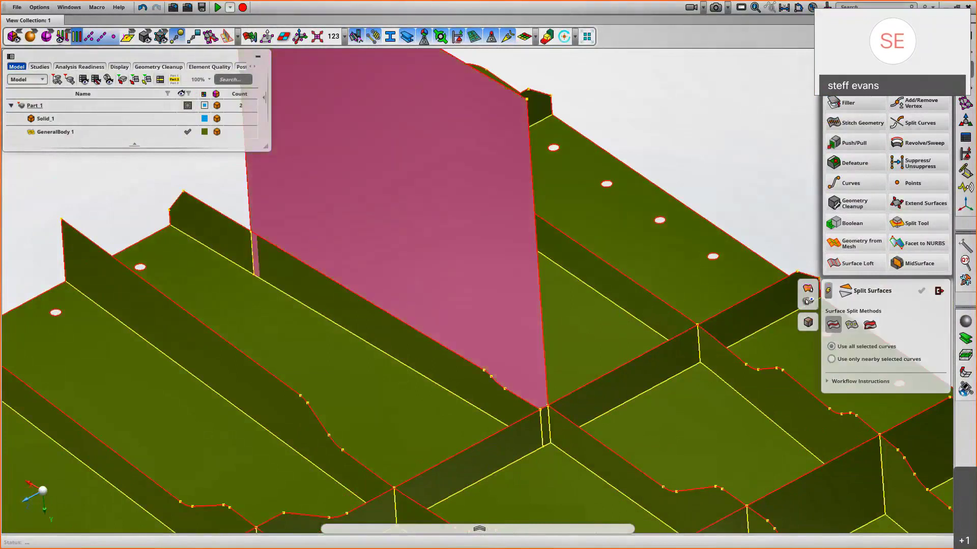
right_click(467, 359)
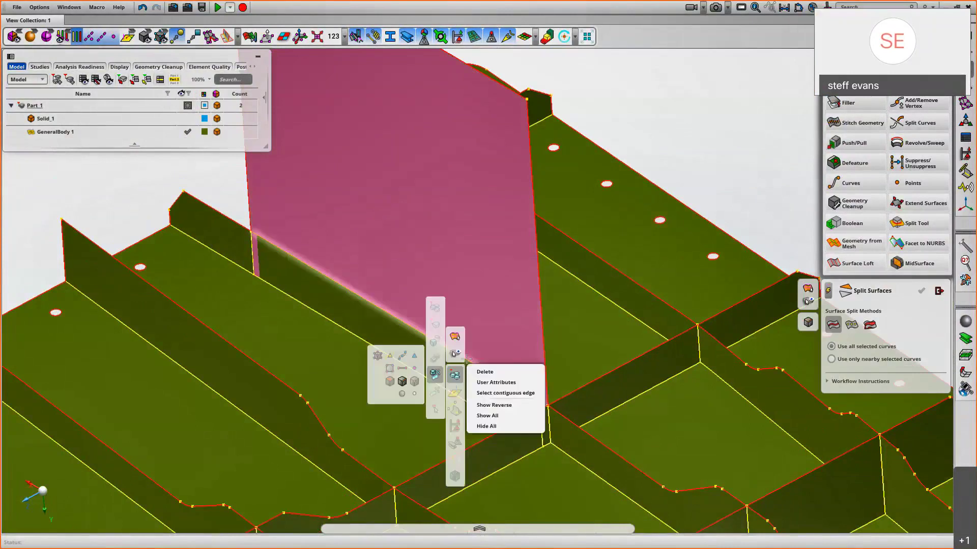
left_click(491, 393)
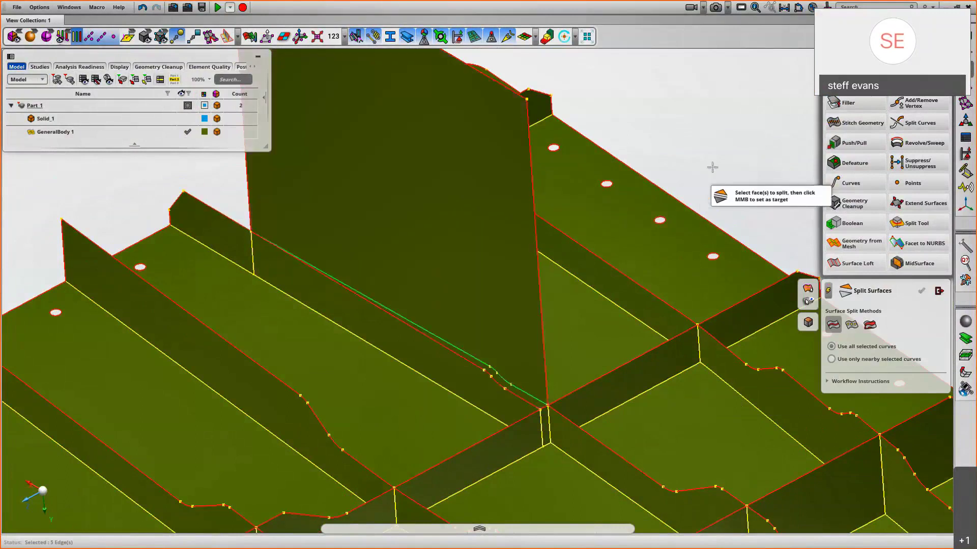
middle_click_drag(712, 167, 702, 174)
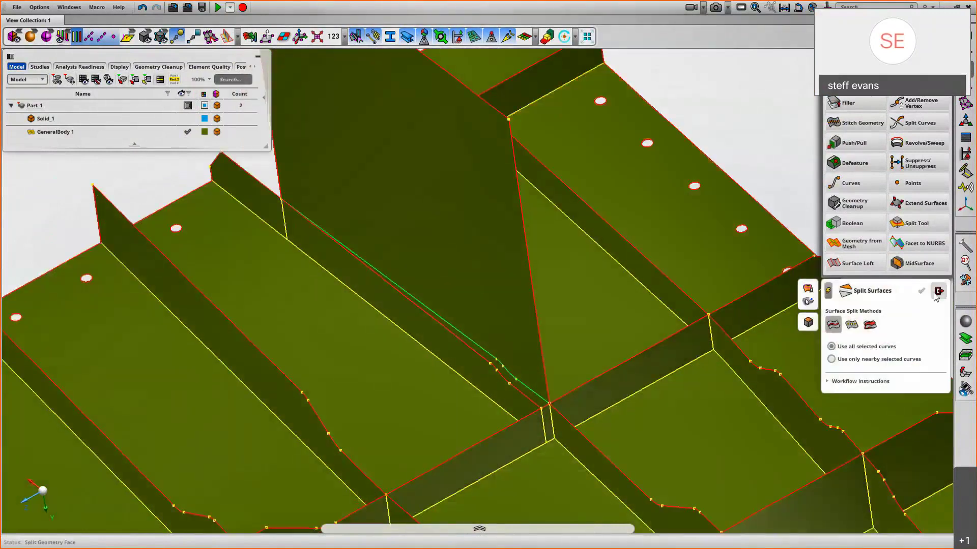
Step: Close Split Surfaces and delete the old offset rib face beside the replacement
left_click(937, 291)
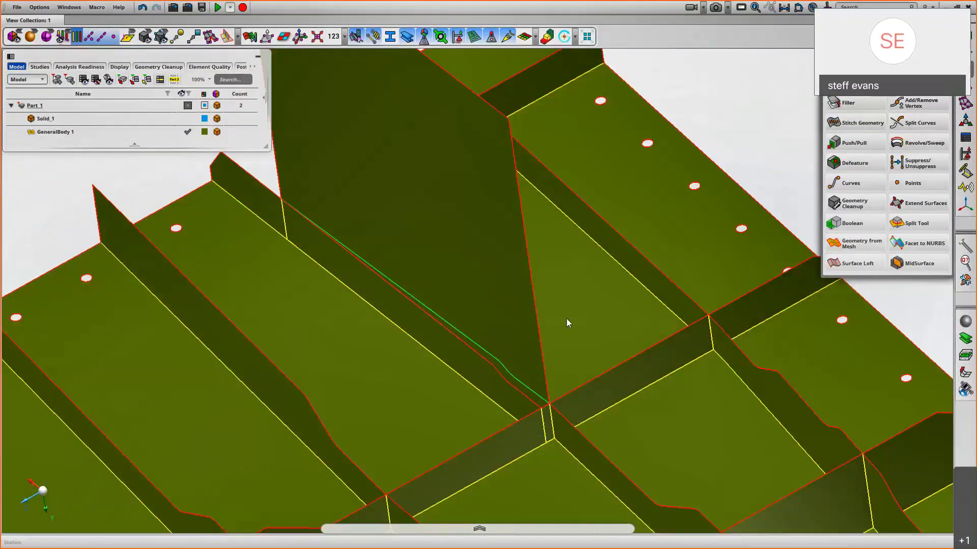
right_click(753, 148)
mouse_move(726, 145)
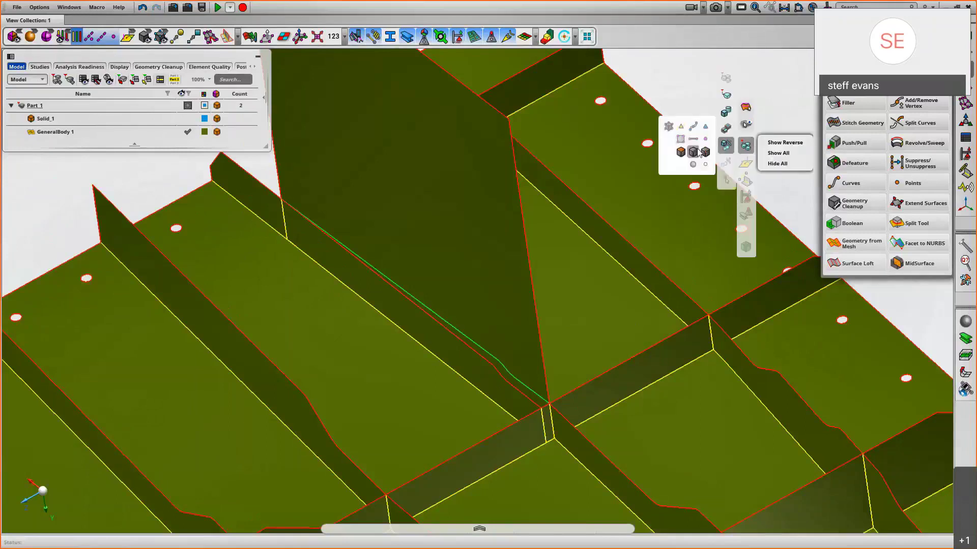
left_click(681, 152)
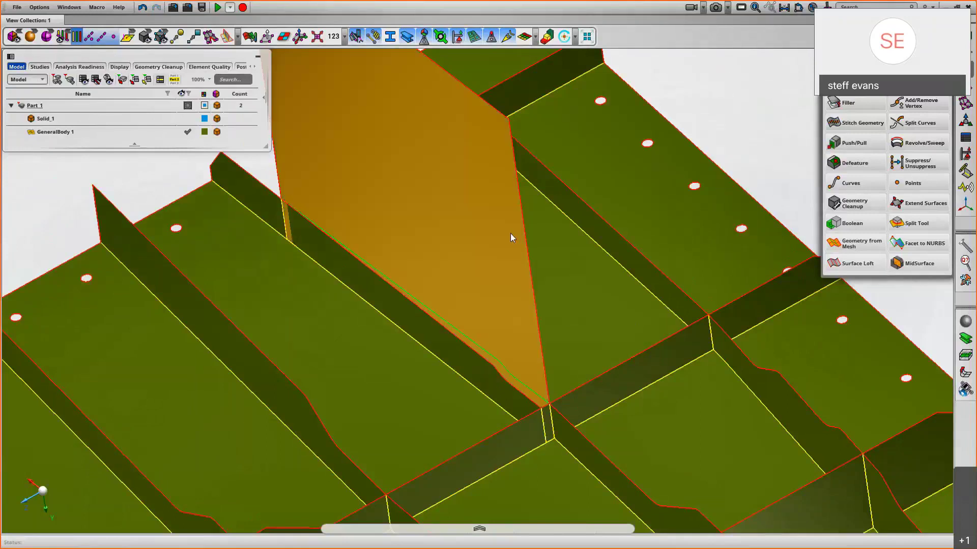
left_click(474, 368)
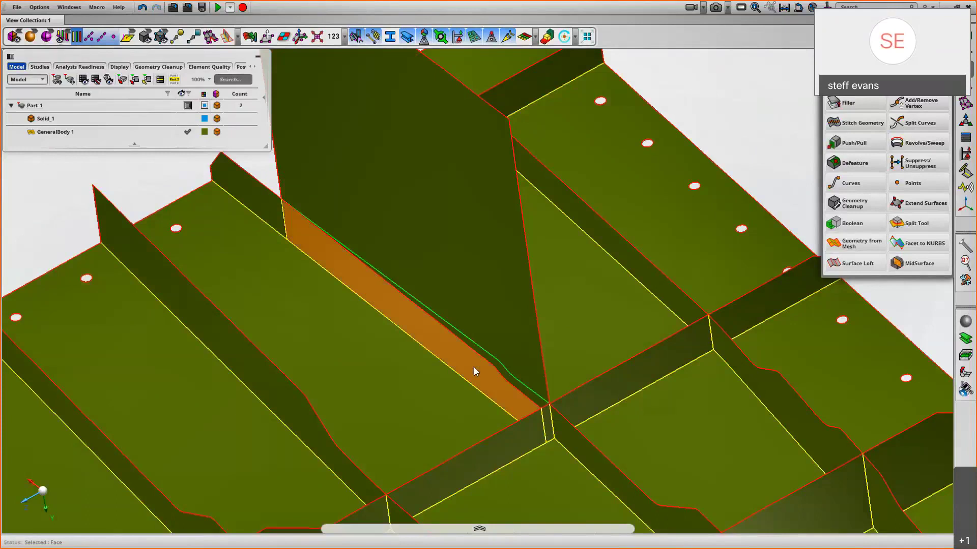
key("Delete")
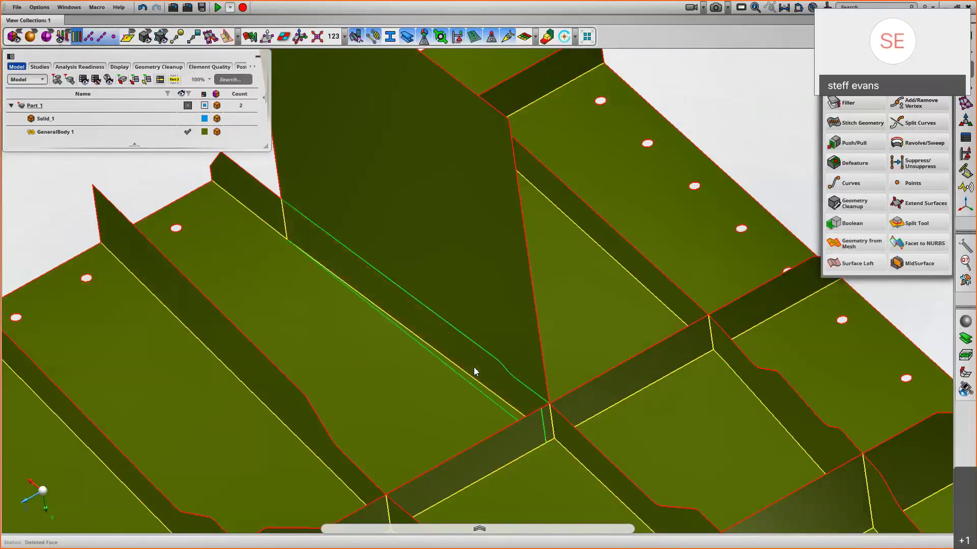
Step: Snap the end vertex of the new split line onto the adjacent upper vertex of the rib joint
middle_click_drag(536, 349, 548, 346)
scroll(538, 363, "up", 6)
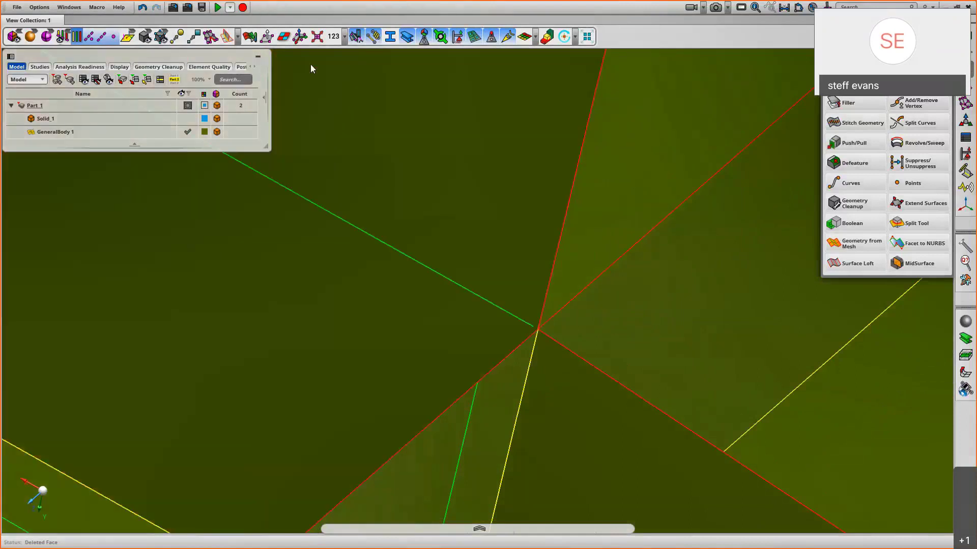
left_click(178, 37)
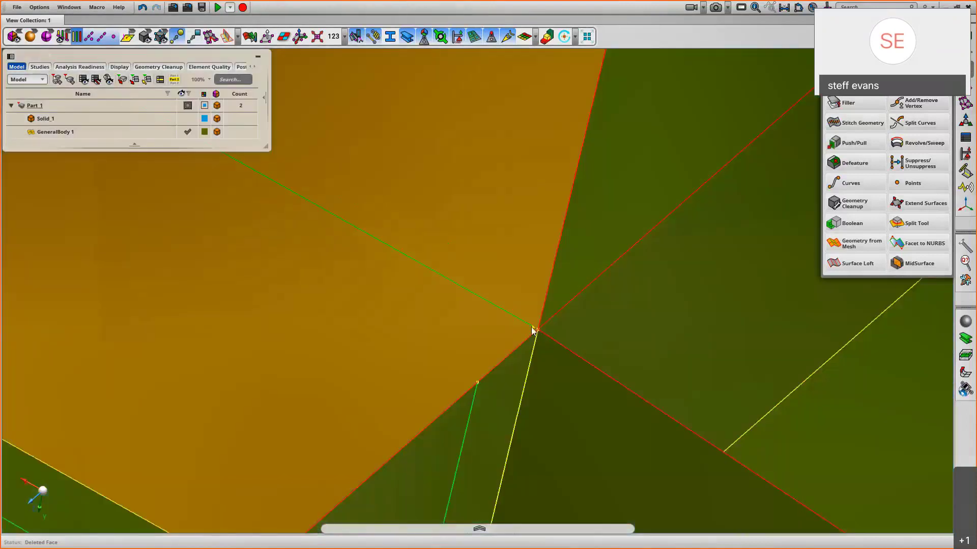
left_click(533, 330)
left_click_drag(534, 326, 538, 330)
right_click_drag(627, 364, 570, 20)
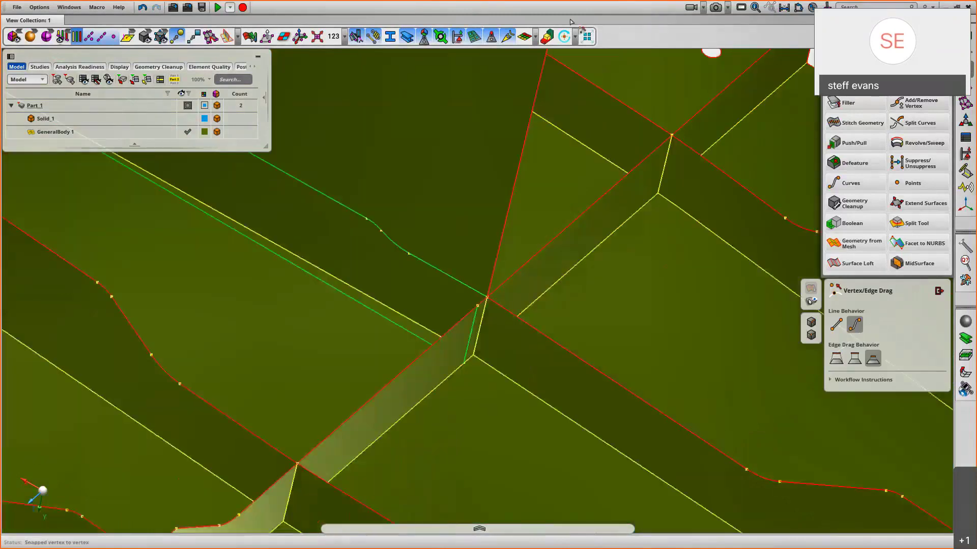
Step: Close Vertex/Edge Drag and delete the excess face above the split line of the replacement rib
scroll(485, 296, "down", 5)
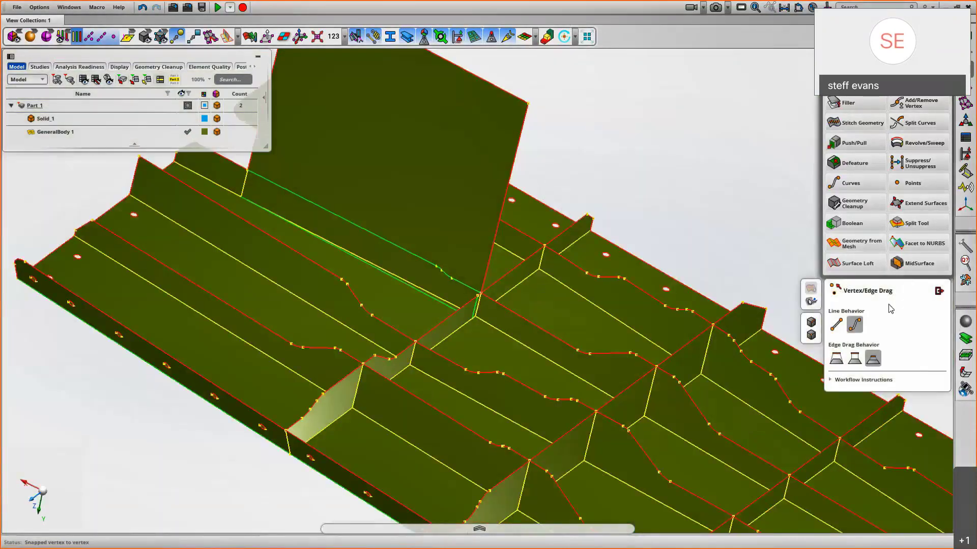
left_click(939, 291)
left_click(520, 115)
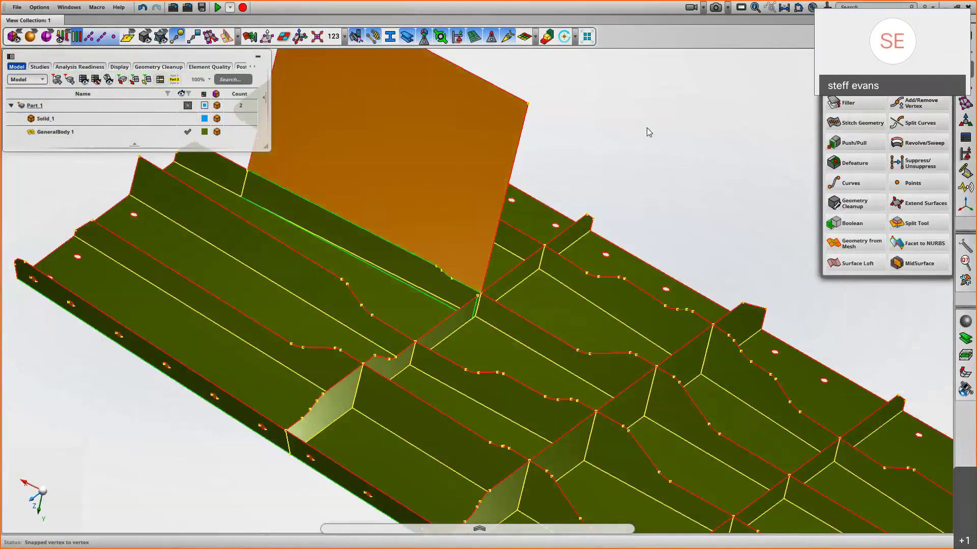
key("Delete")
Step: Delete the leftover edges of the removed rib on the base surface and on the crossing rib
middle_click_drag(620, 127, 713, 110)
scroll(578, 288, "up", 8)
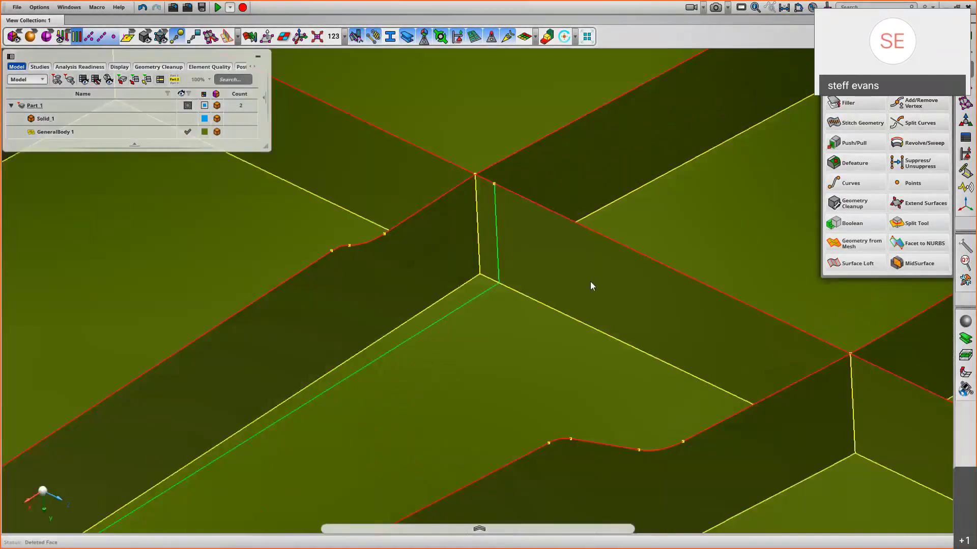
middle_click_drag(590, 282, 750, 291)
scroll(750, 291, "down", 1)
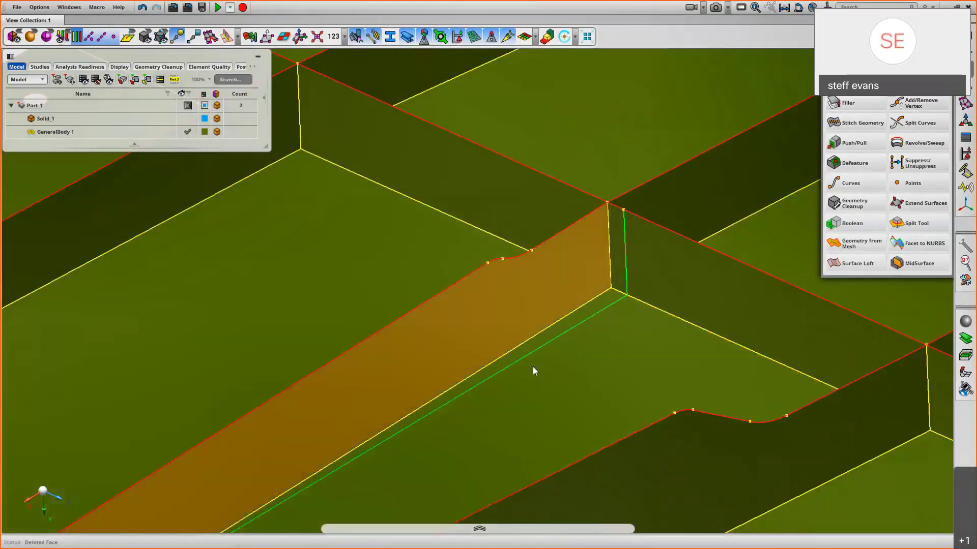
scroll(532, 366, "down", 9)
right_click(417, 75)
mouse_move(399, 90)
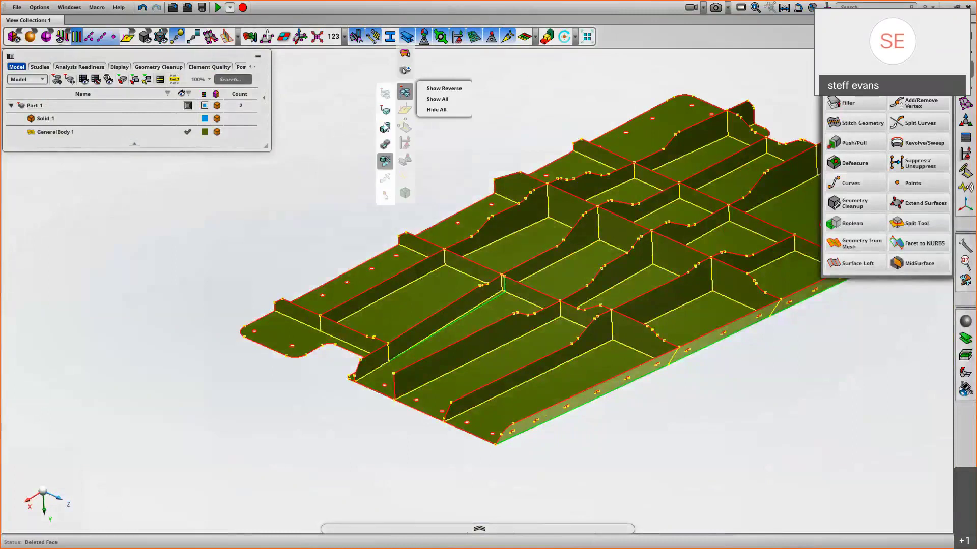
mouse_move(386, 163)
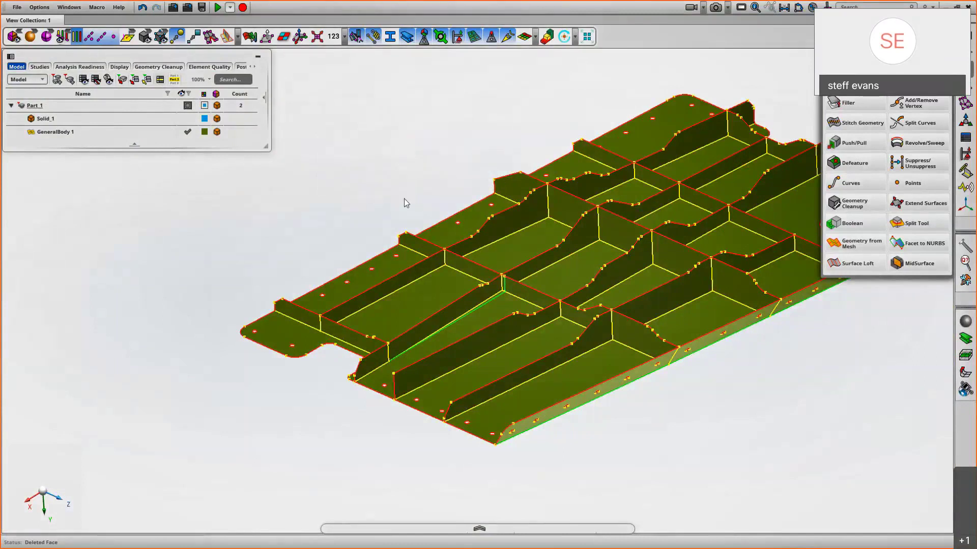
scroll(580, 305, "up", 6)
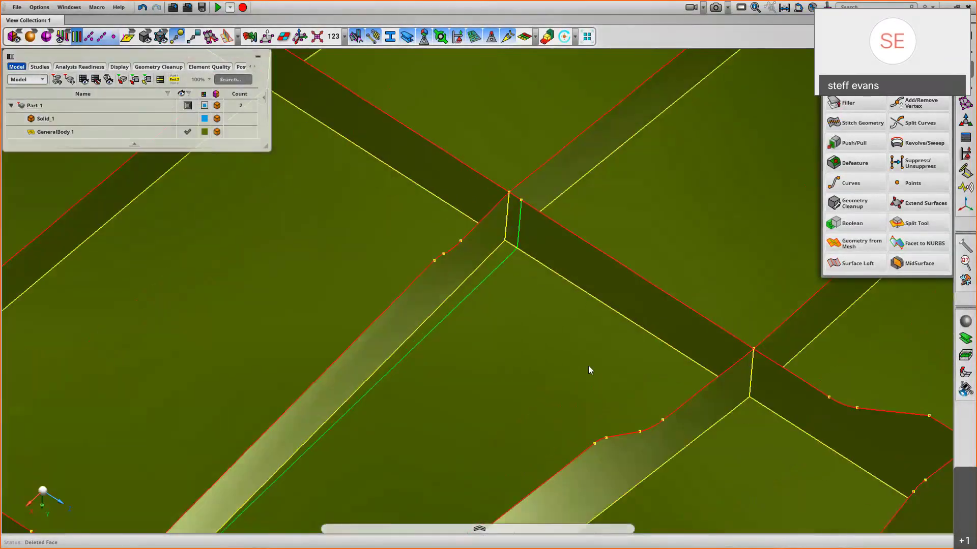
left_click(481, 281)
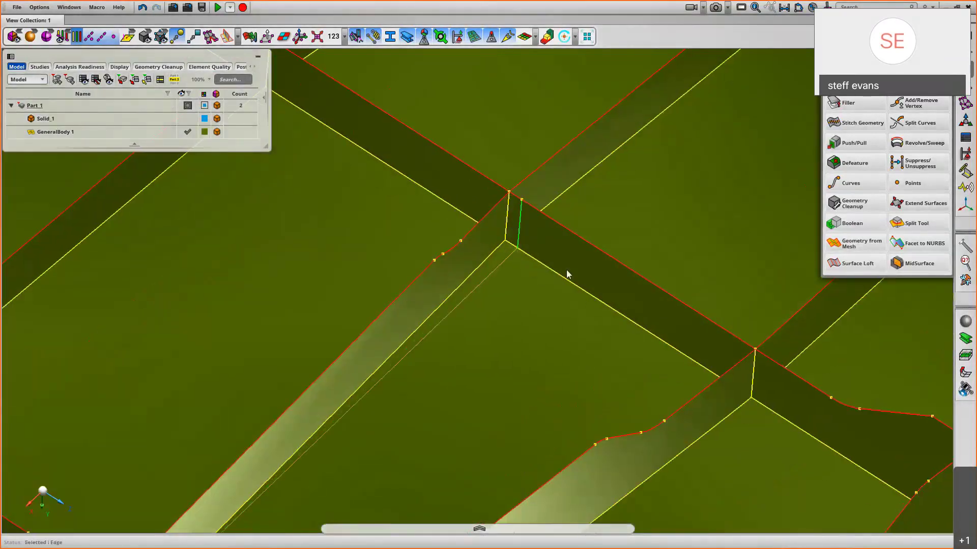
left_click(520, 224)
scroll(582, 201, "down", 8)
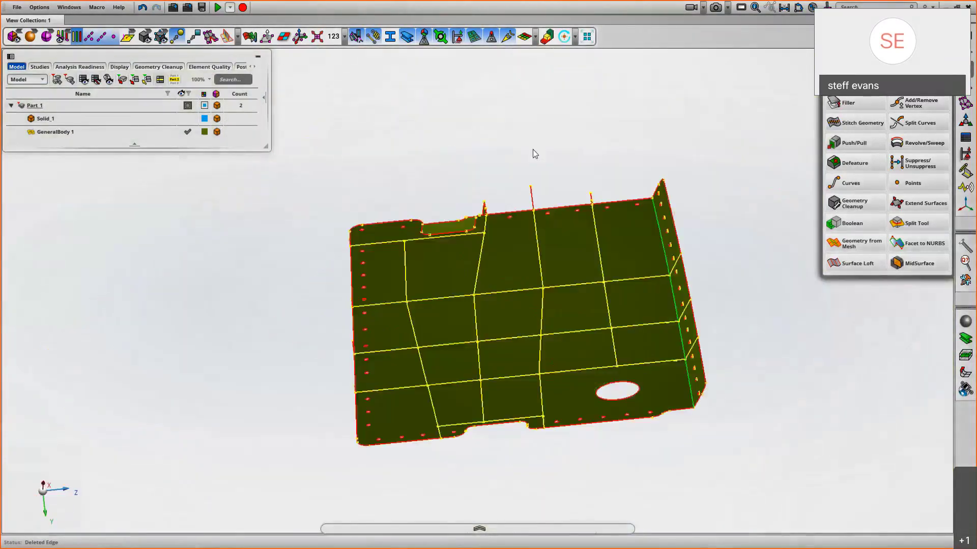
Step: Close the geometry tools, show Solid_1 over the mid-surface model and make it 50 % transparent
middle_click_drag(532, 154, 725, 184)
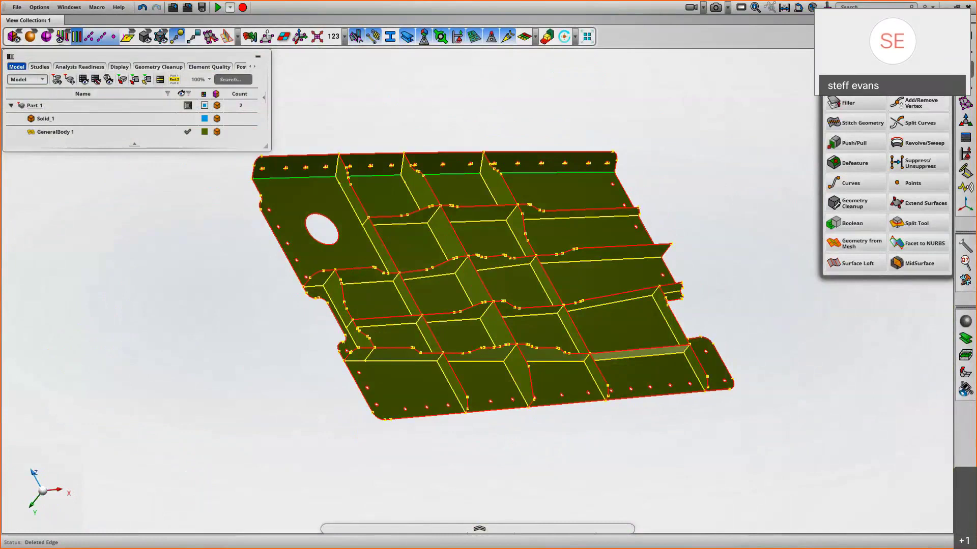
left_click(965, 69)
middle_click_drag(493, 97, 392, 111)
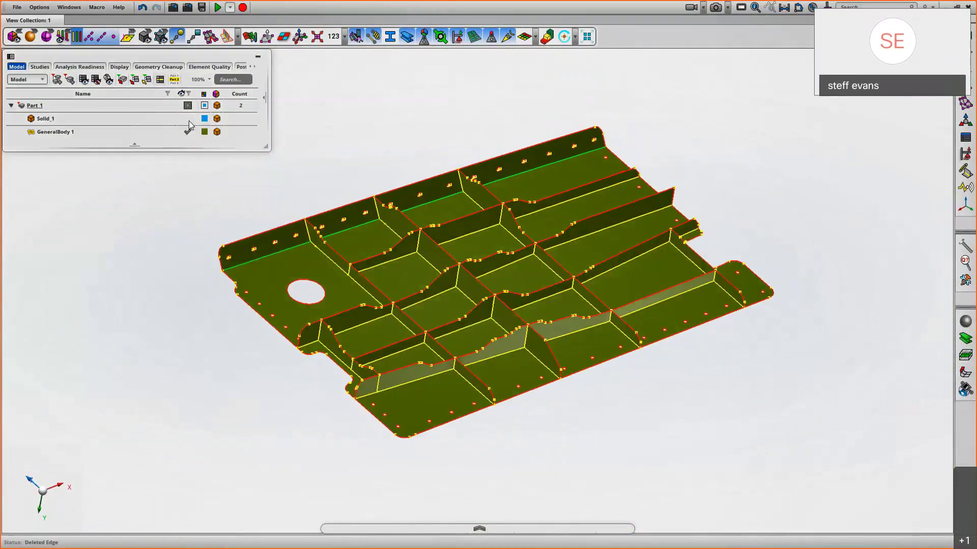
left_click(187, 118)
left_click(213, 119)
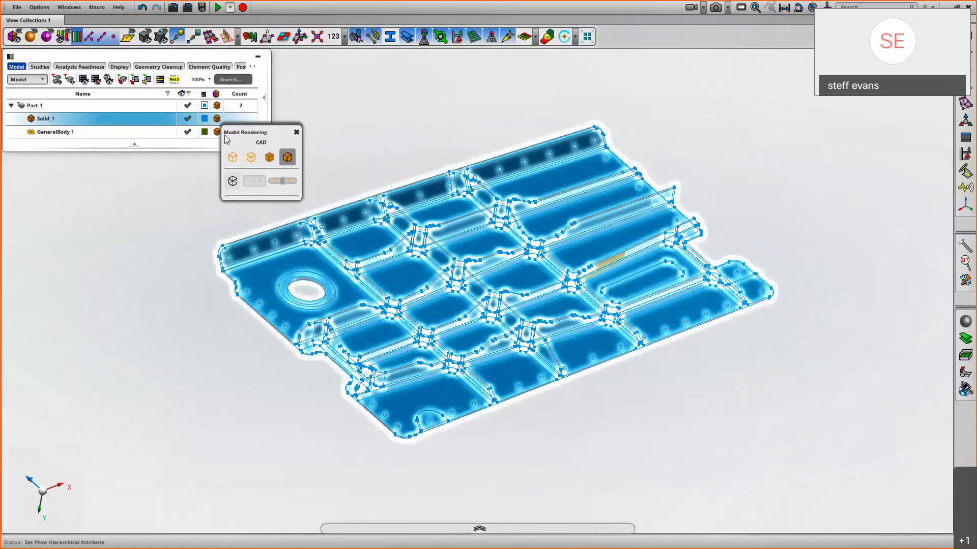
left_click(233, 181)
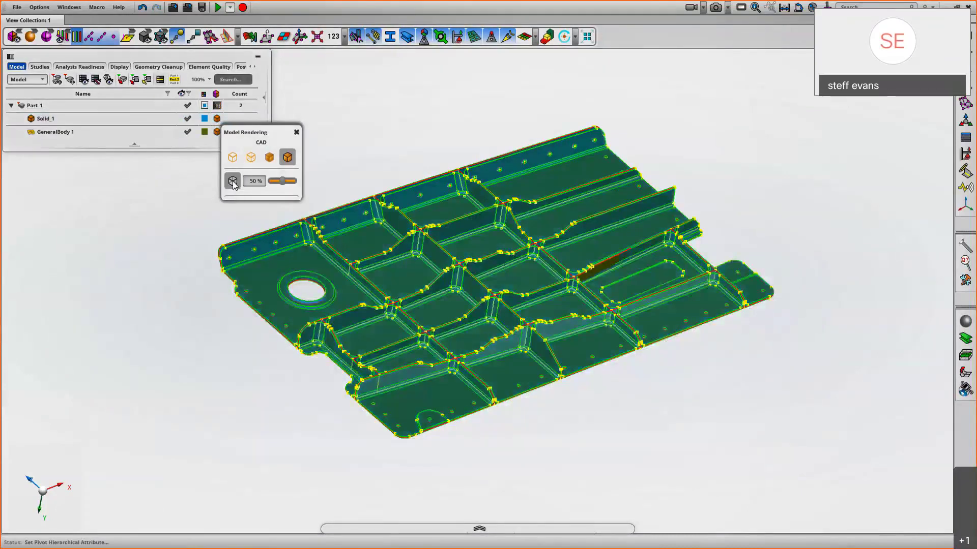
Step: Set the transparency of Solid_1 to 80 %, close the rendering settings and switch off the vertex display
left_click(260, 183)
type("80")
key("Return")
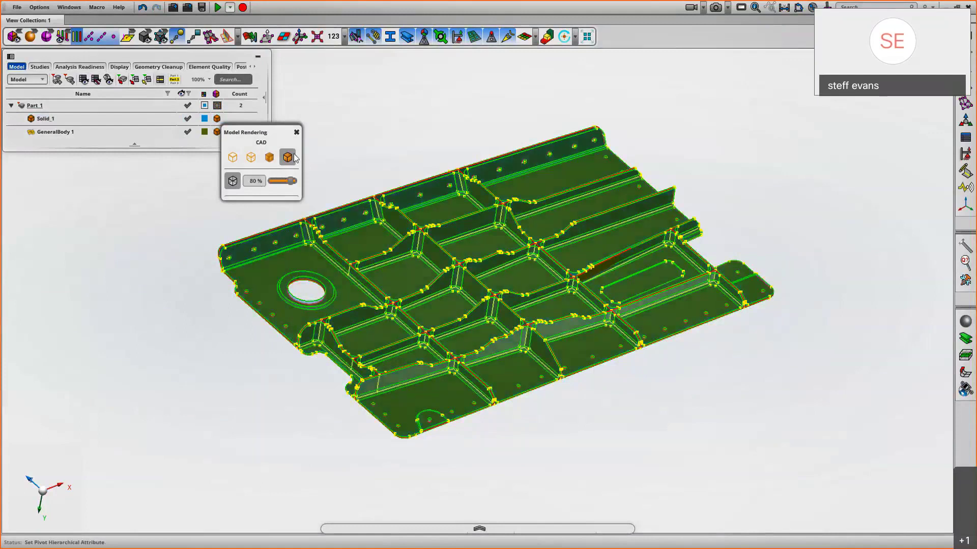
left_click(296, 132)
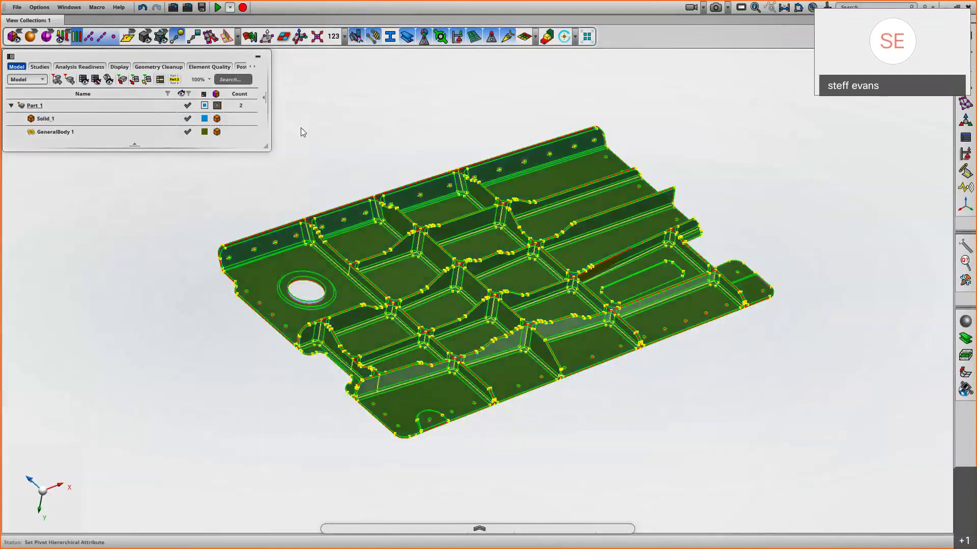
left_click(179, 36)
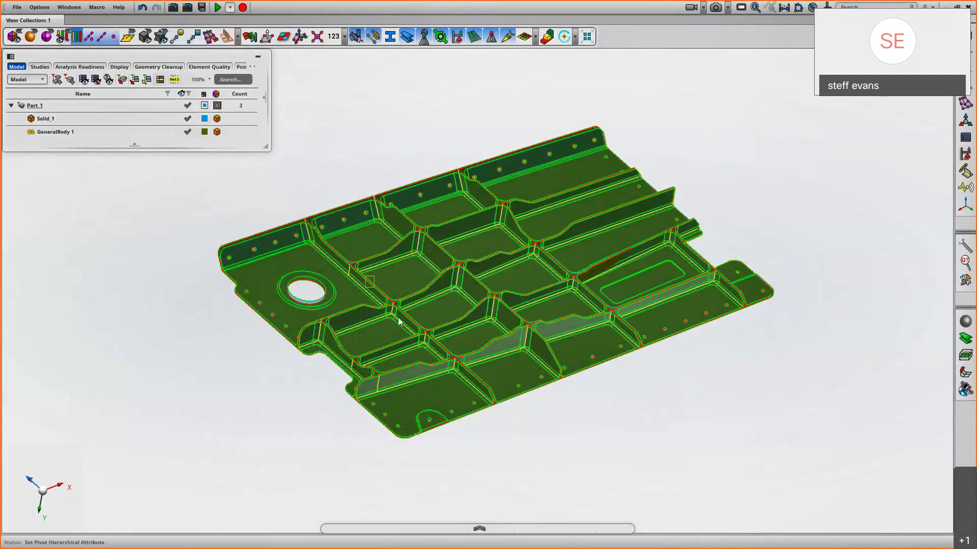
Step: Recolour GeneralBody 1 white so that it contrasts with the transparent solid
scroll(399, 321, "up", 8)
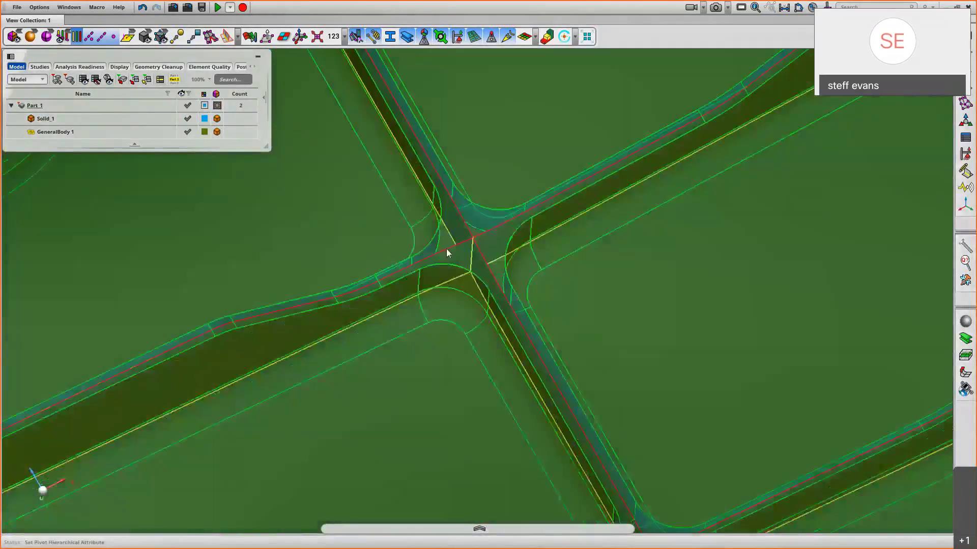
scroll(442, 242, "down", 2)
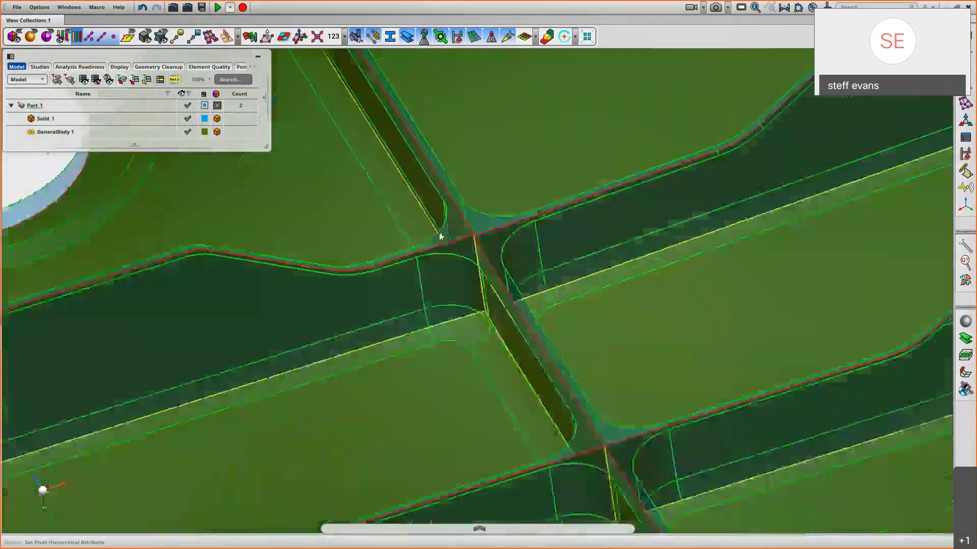
scroll(442, 237, "down", 5)
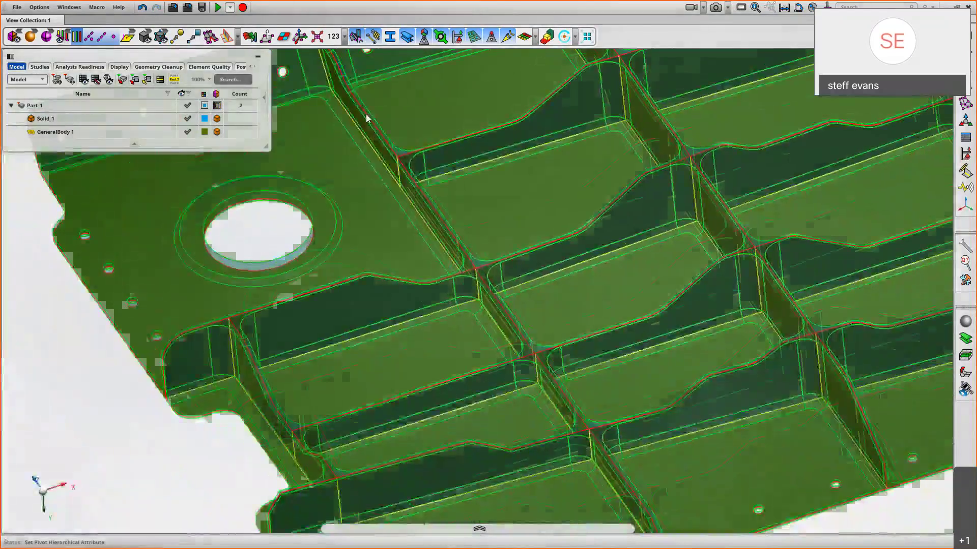
scroll(366, 117, "down", 3)
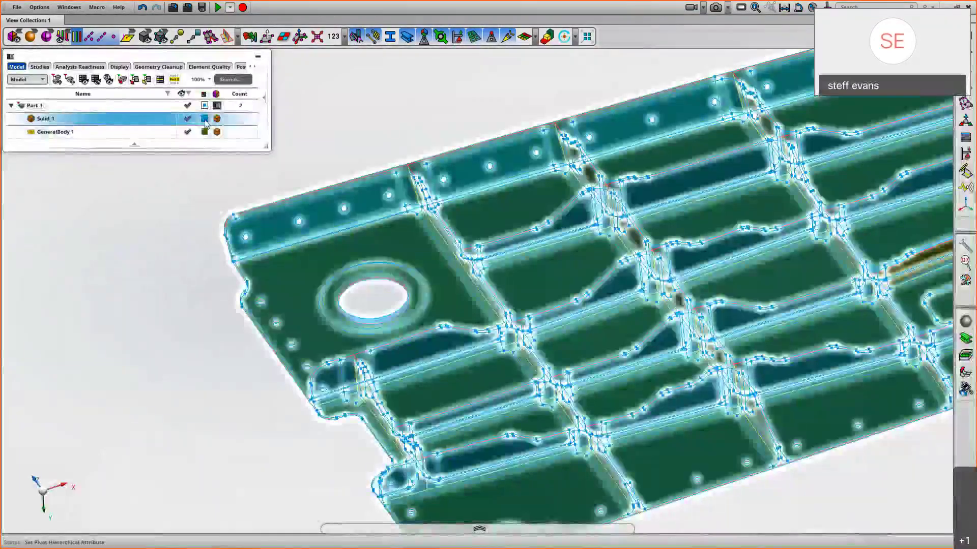
left_click(205, 132)
left_click(217, 190)
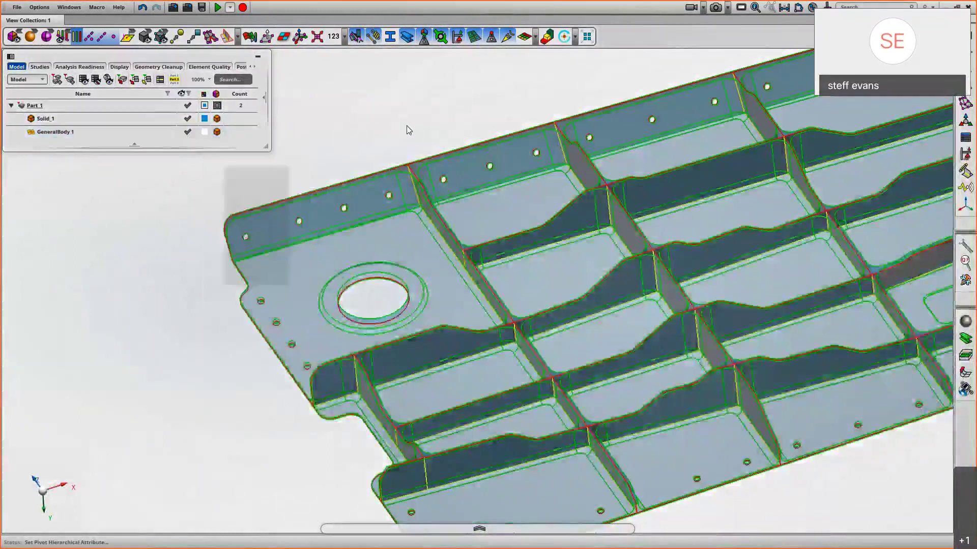
Step: Examine how the mid-surface ribs and their joints line up inside the transparent solid, close up and from above
middle_click_drag(426, 117, 457, 117)
left_click_drag(760, 219, 607, 309)
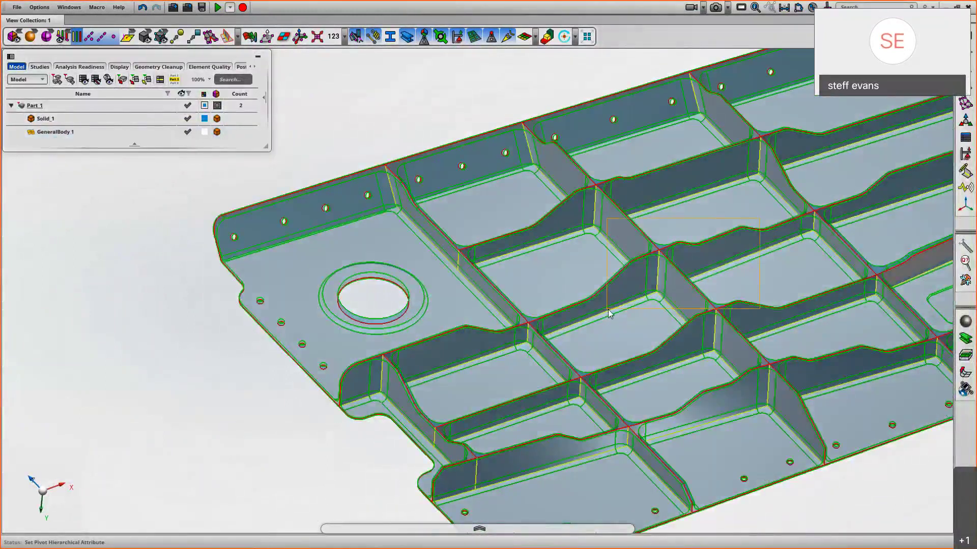
scroll(609, 312, "up", 4)
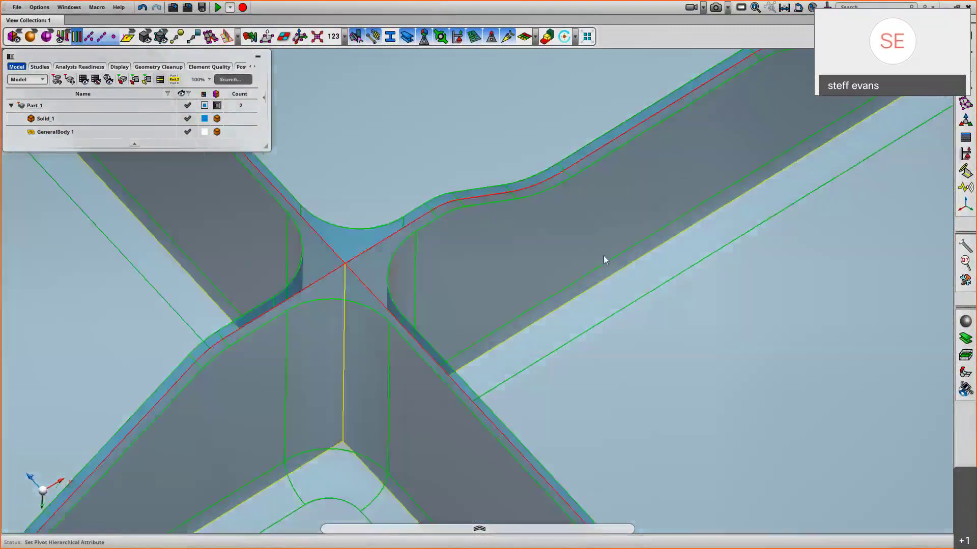
middle_click_drag(608, 252, 540, 85)
scroll(540, 84, "down", 5)
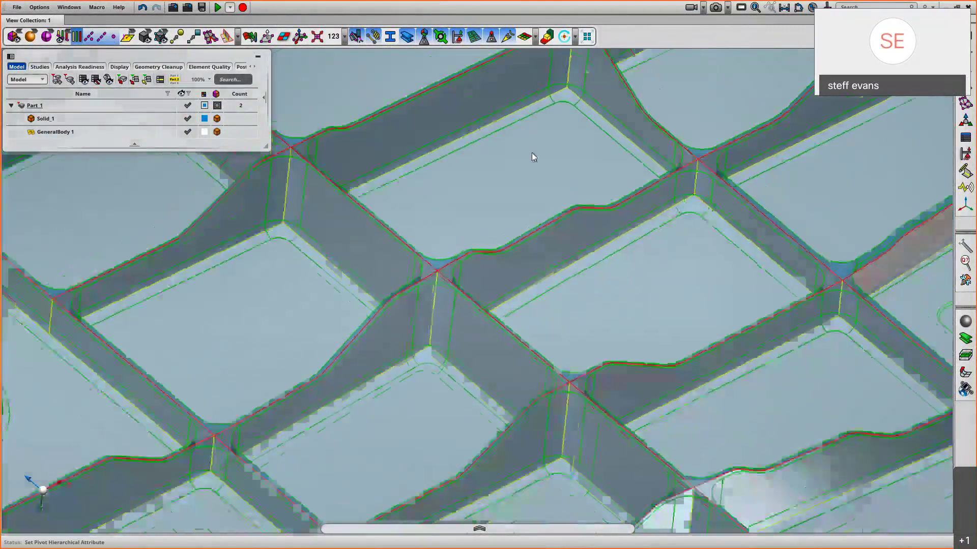
scroll(532, 152, "down", 3)
mouse_move(603, 170)
middle_mouse_down()
mouse_move(628, 267)
mouse_move(651, 263)
mouse_move(619, 168)
middle_mouse_up()
middle_click_drag(515, 296, 573, 242)
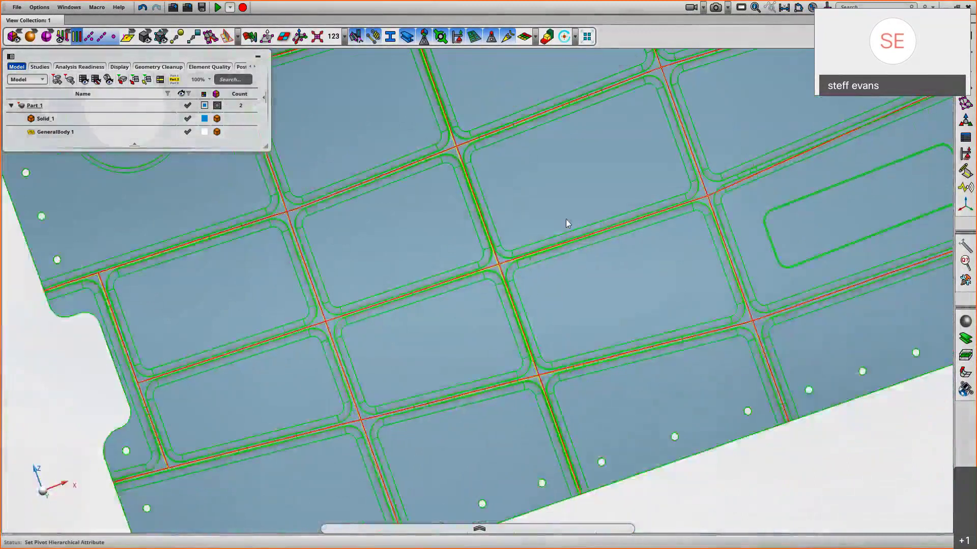
scroll(576, 209, "down", 5)
middle_click_drag(575, 209, 630, 330)
Step: Hide Solid_1, recolour GeneralBody 1 dark grey and show the solid again
left_click(231, 131)
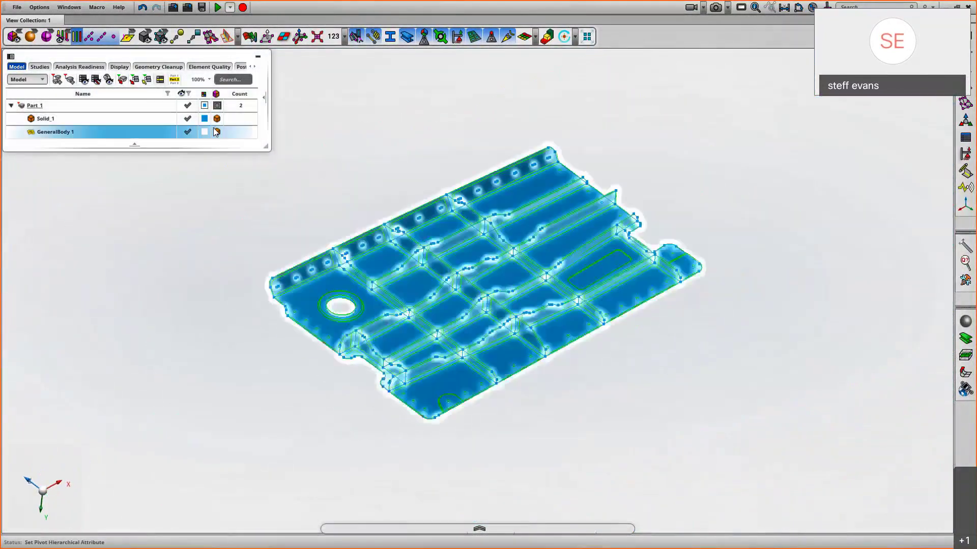
left_click(186, 118)
left_click(205, 133)
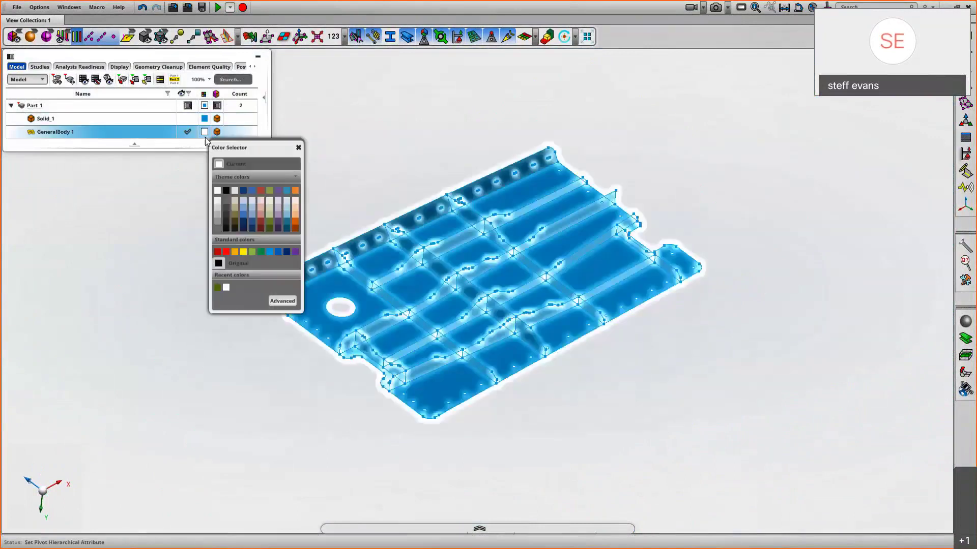
left_click(217, 225)
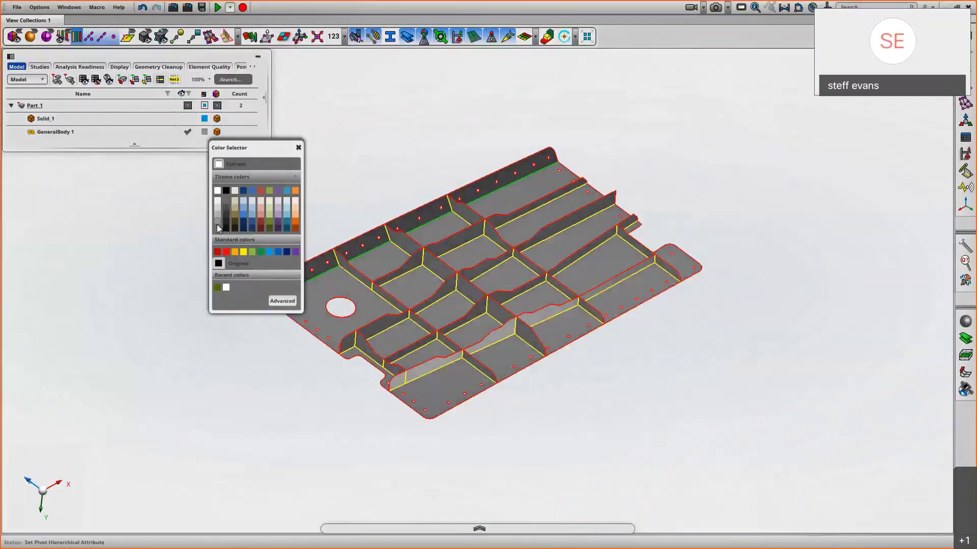
middle_click_drag(421, 136, 435, 158)
left_click(191, 123)
left_click(189, 118)
Step: Turn off the transparency of Solid_1 and inspect the raised ring around the large hole
scroll(416, 244, "up", 5)
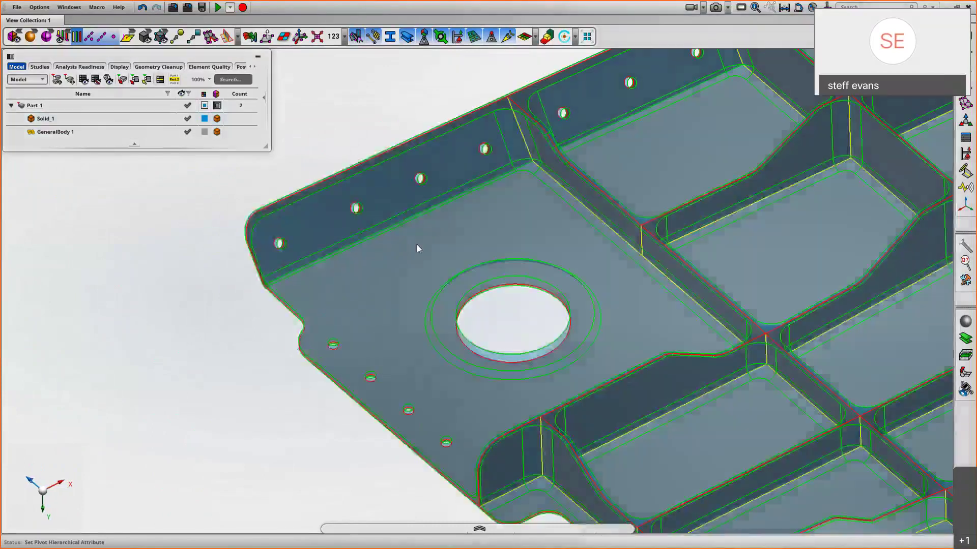
middle_click_drag(403, 253, 496, 267)
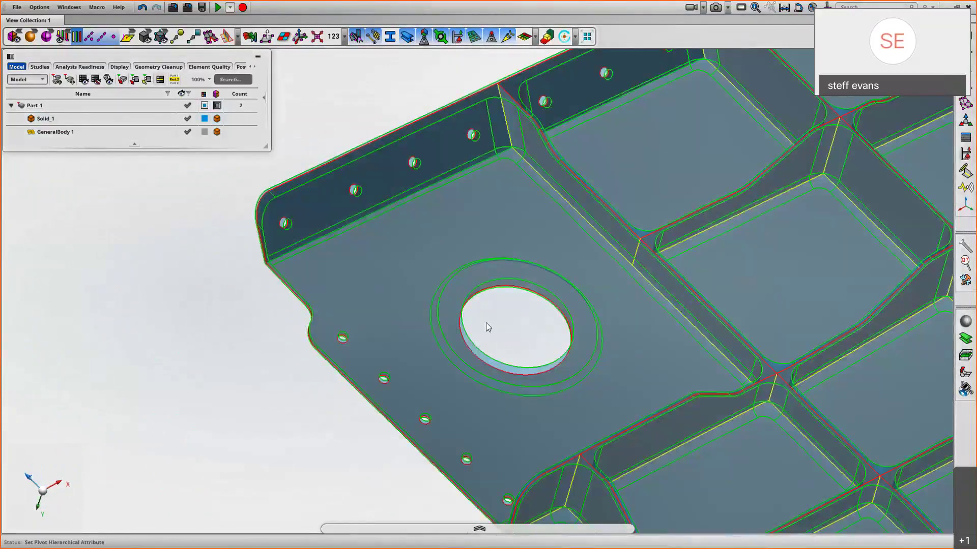
middle_click_drag(486, 322, 477, 305)
left_click(218, 132)
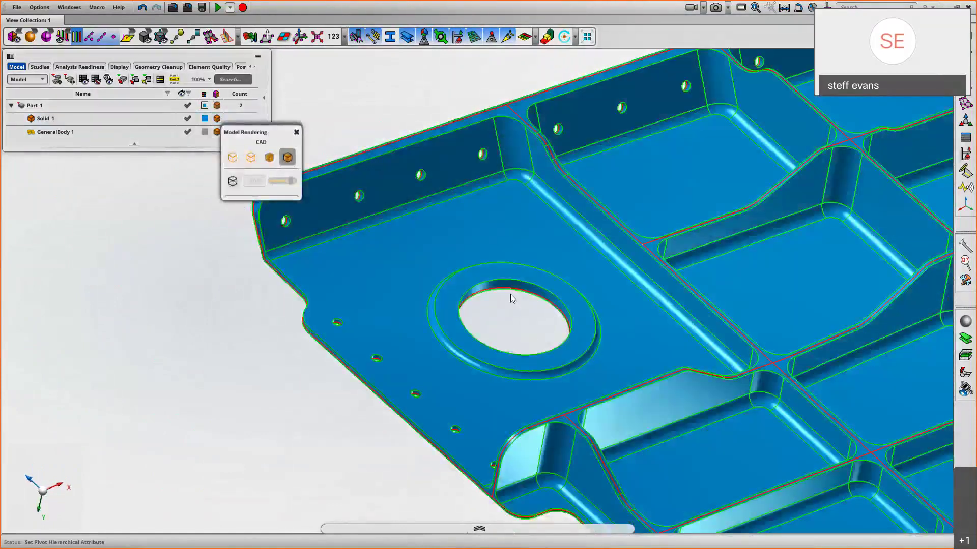
middle_click_drag(512, 298, 511, 325)
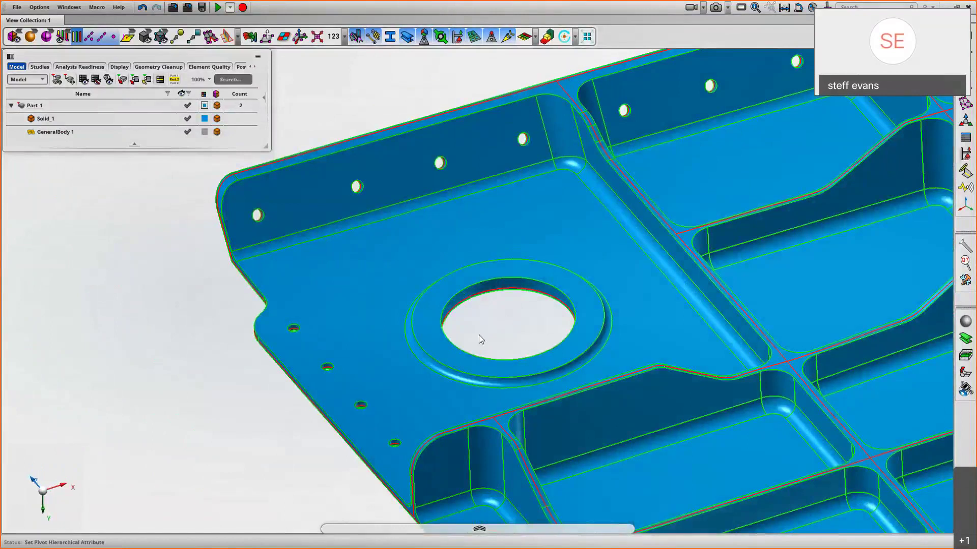
scroll(479, 335, "down", 1)
Step: Hide Solid_1, start Split Surfaces and set the base face around the large hole as the target
left_click(188, 118)
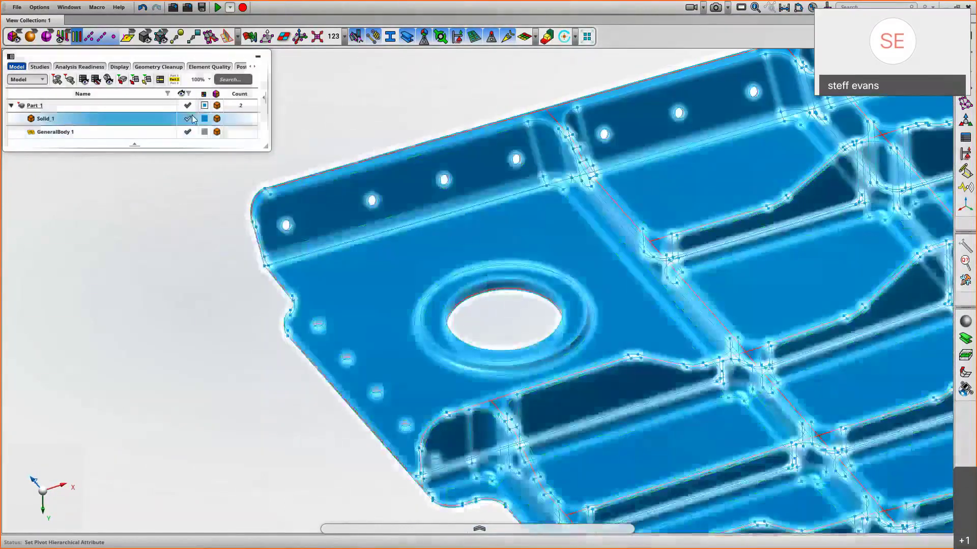
left_click(973, 69)
left_click(911, 223)
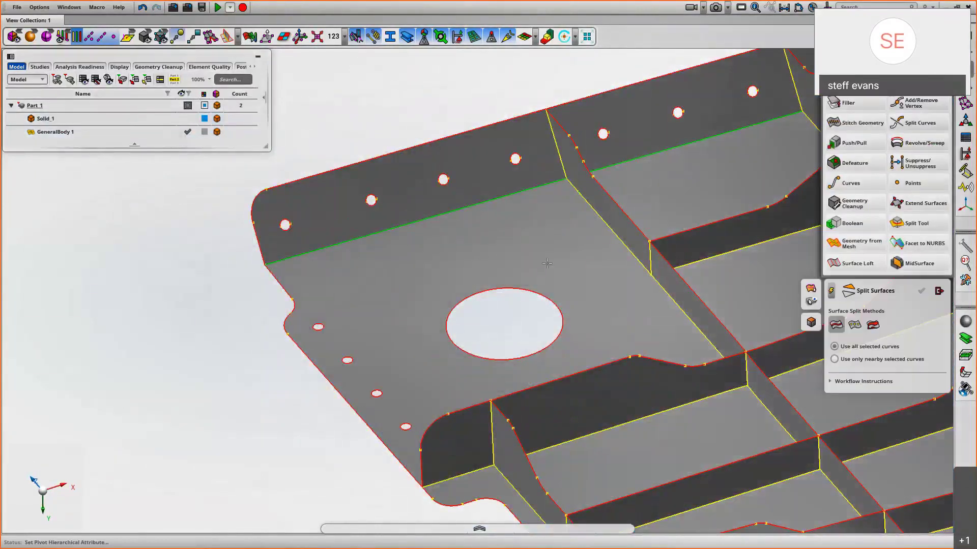
left_click(535, 262)
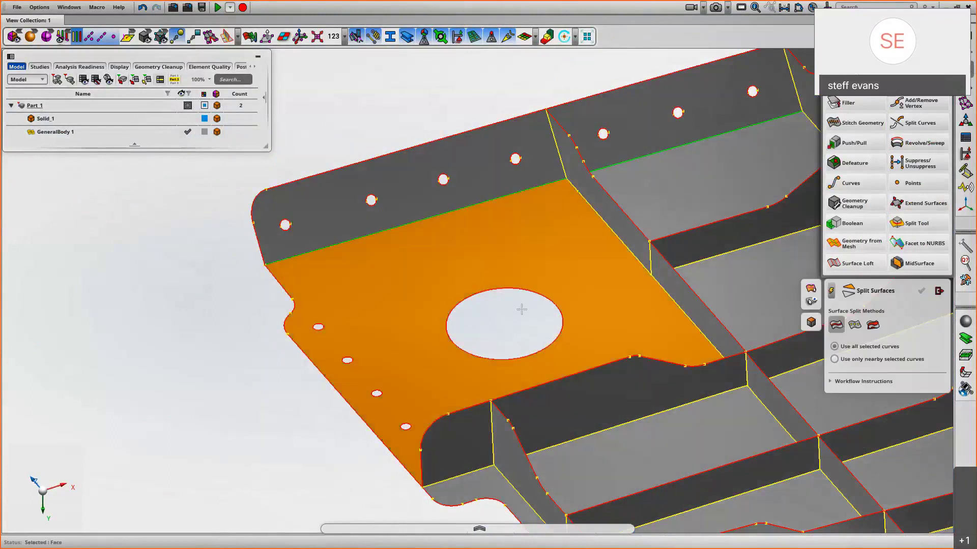
middle_click(522, 309)
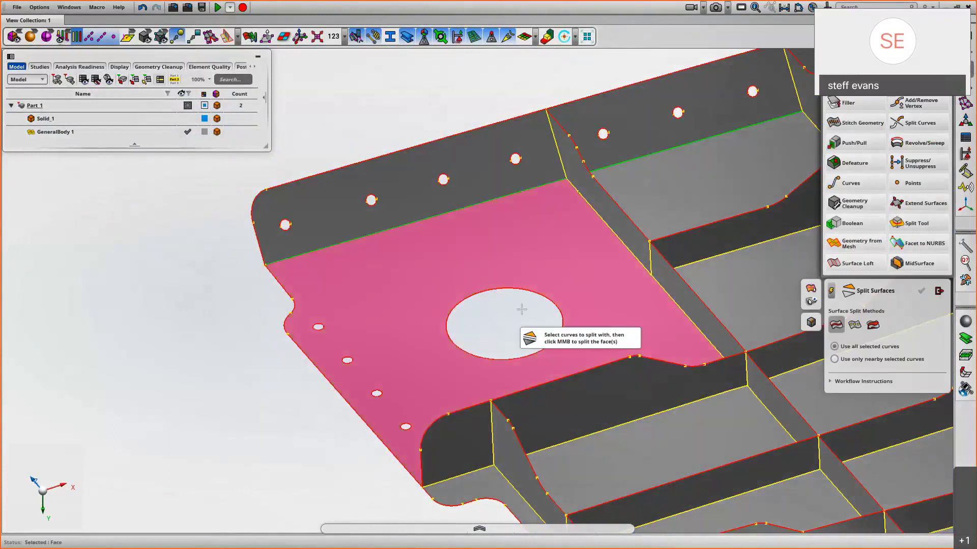
Step: Show Solid_1, split the target face with the circular edge of the raised ring, and hide the solid again
left_click(188, 118)
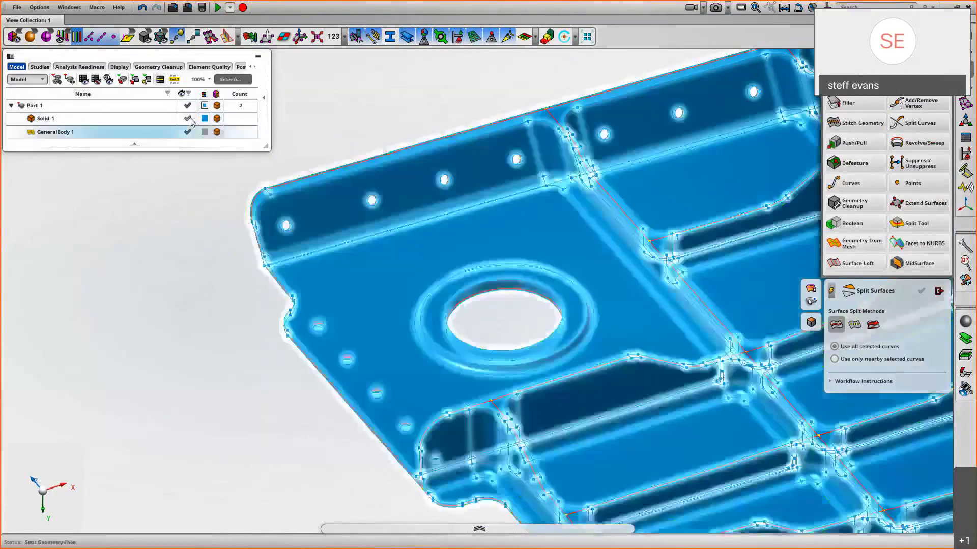
left_click(188, 118)
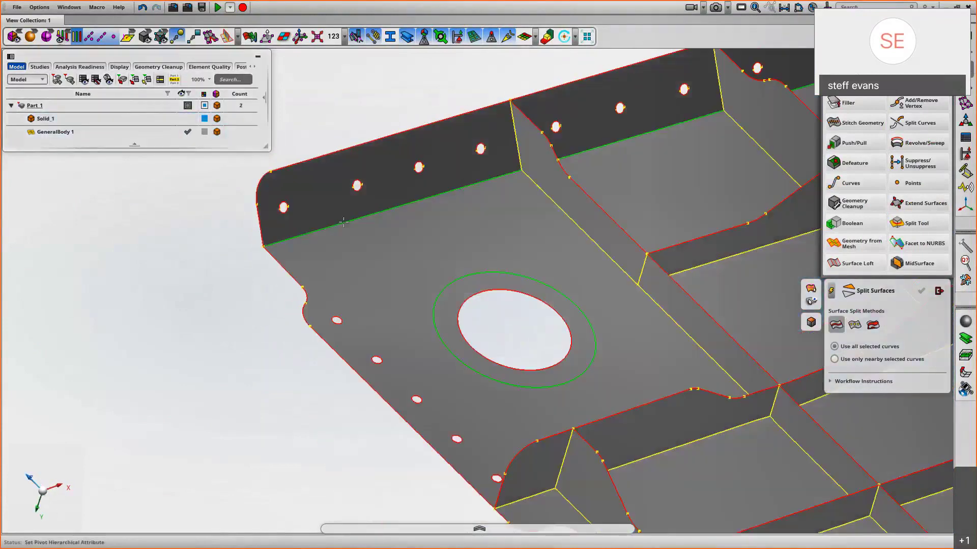
middle_click_drag(344, 221, 324, 219)
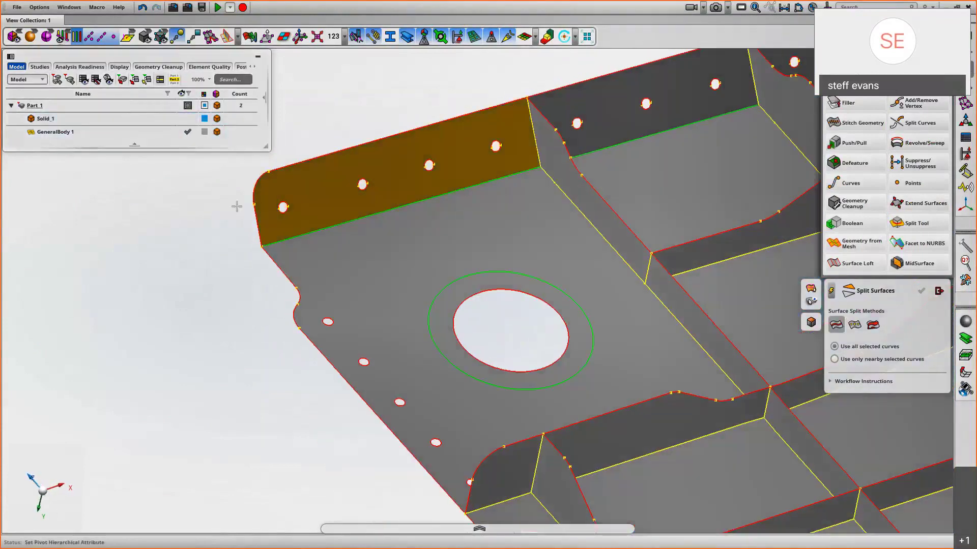
Step: Locate the rounded corner pad on Solid_1, hide the solid and set the mid-surface base face there as the split target
left_click(187, 119)
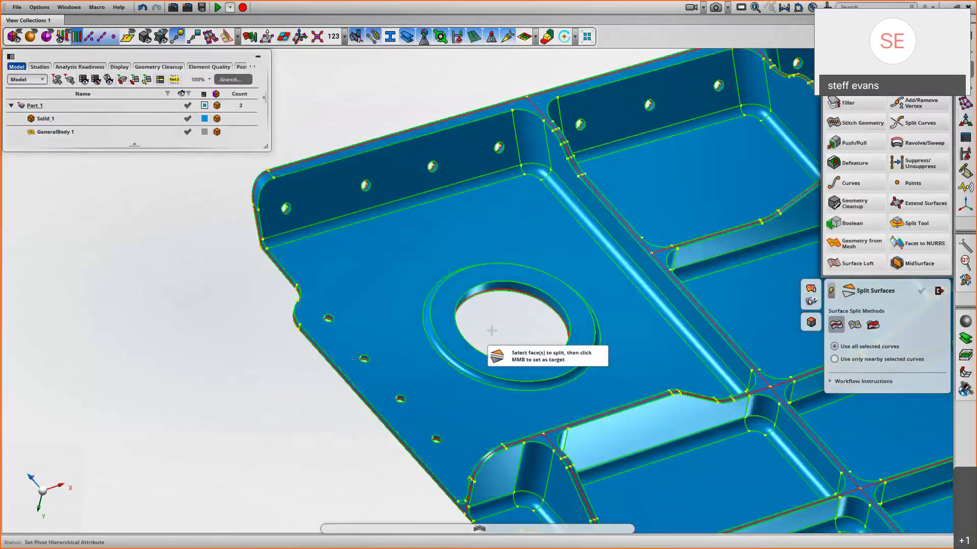
scroll(491, 330, "down", 5)
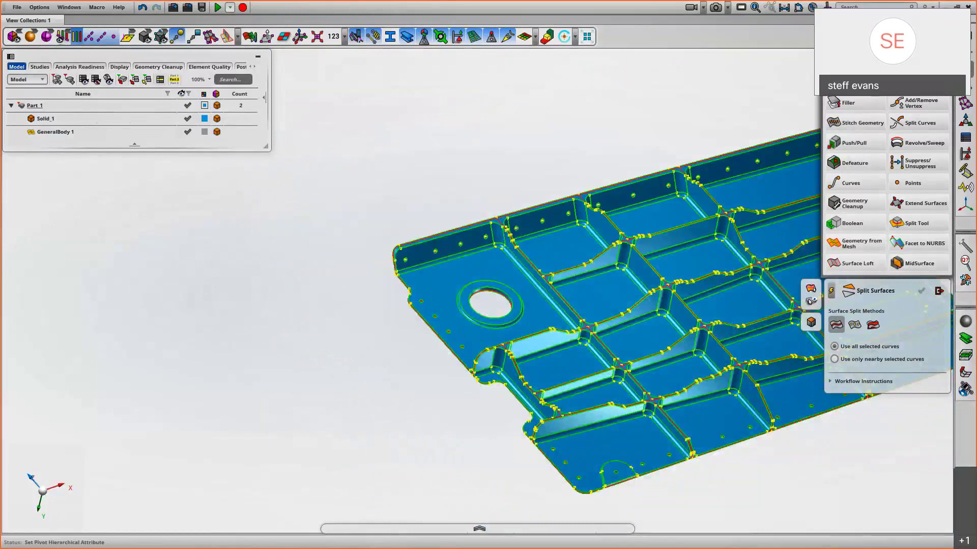
scroll(529, 425, "up", 5)
scroll(510, 384, "up", 2)
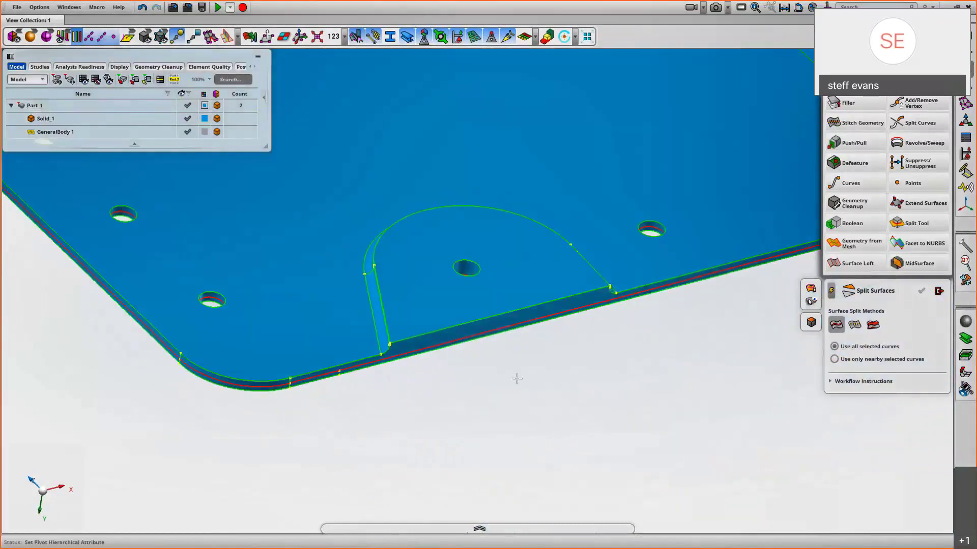
scroll(510, 407, "up", 1)
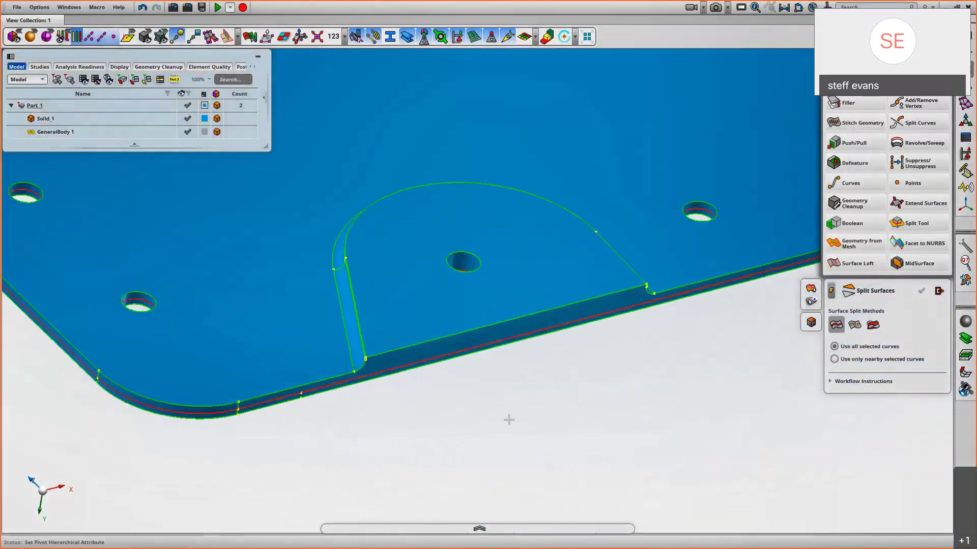
left_click(190, 122)
left_click(190, 118)
left_click(559, 229)
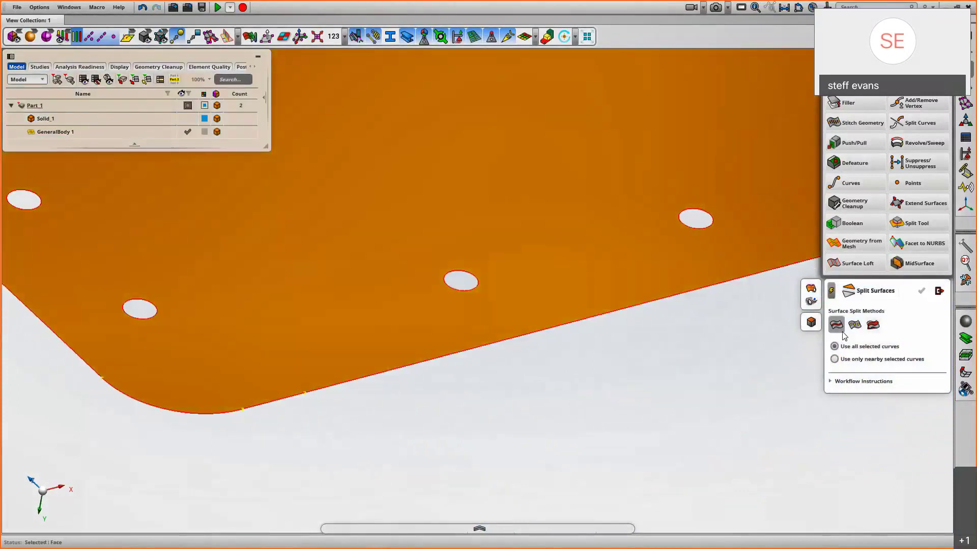
left_click(624, 423)
left_click(269, 210)
Step: Show Solid_1 and split the target face with the contiguous boundary edges of the rounded corner pad
left_click(188, 119)
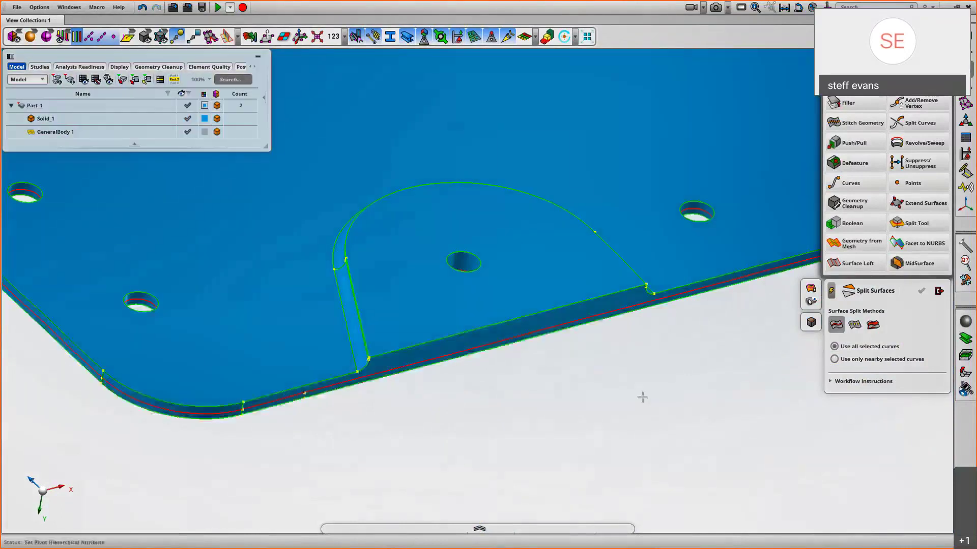
middle_click_drag(646, 391, 664, 391)
left_click_drag(439, 413, 355, 314)
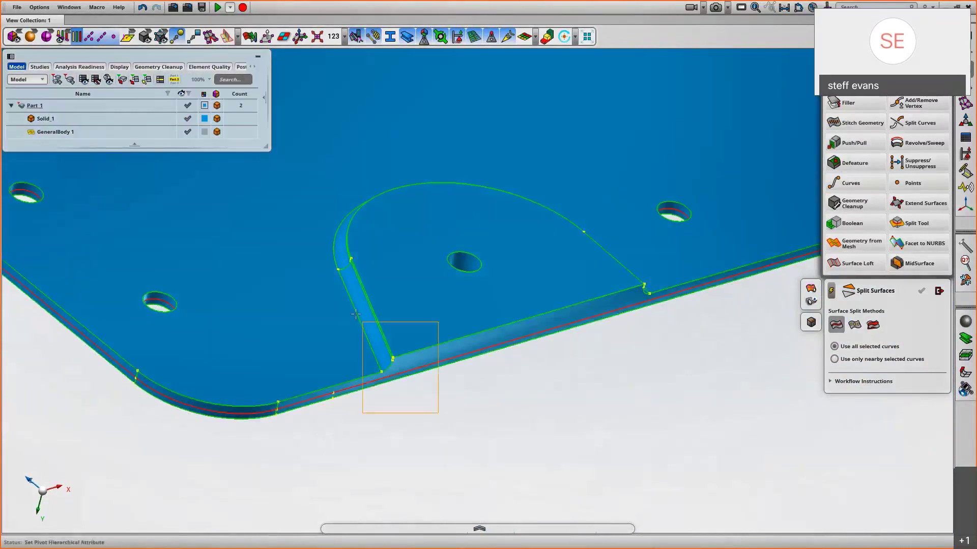
right_click(443, 234)
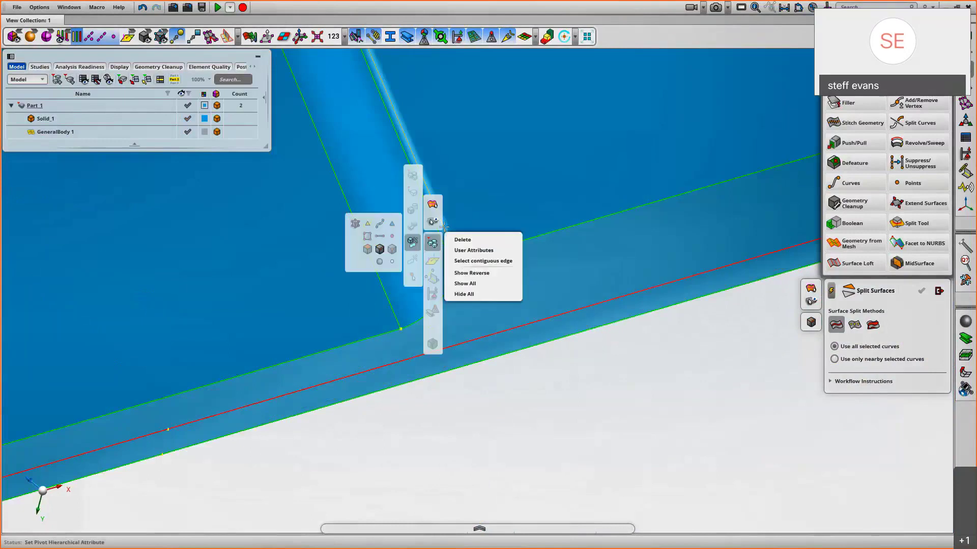
left_click(470, 261)
scroll(666, 404, "down", 5)
middle_click_drag(667, 404, 564, 417)
middle_click(564, 417)
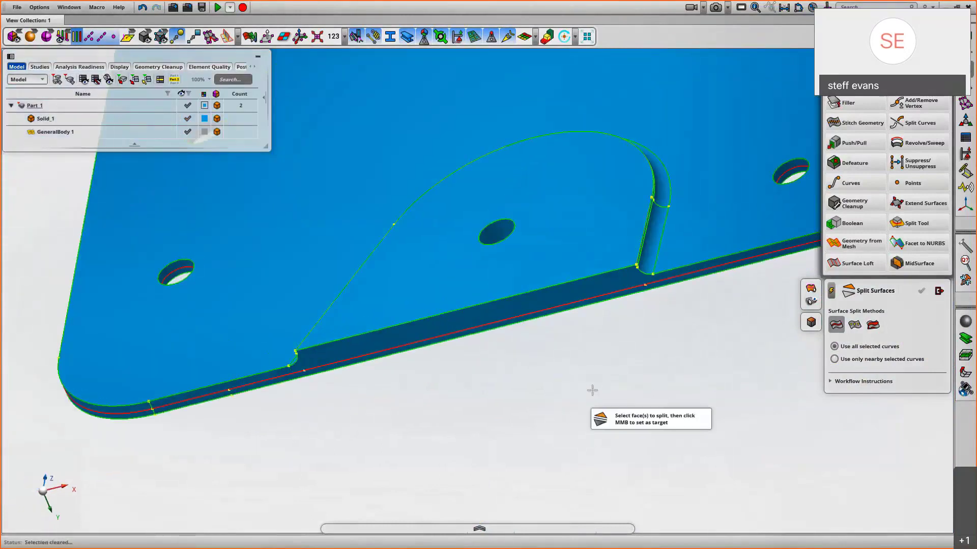
Step: Compare the mid-surface with Solid_1 to locate the raised pad and the thickness step near the notched corner
left_click(188, 119)
middle_click_drag(595, 351, 572, 371)
scroll(572, 371, "down", 1)
key("f")
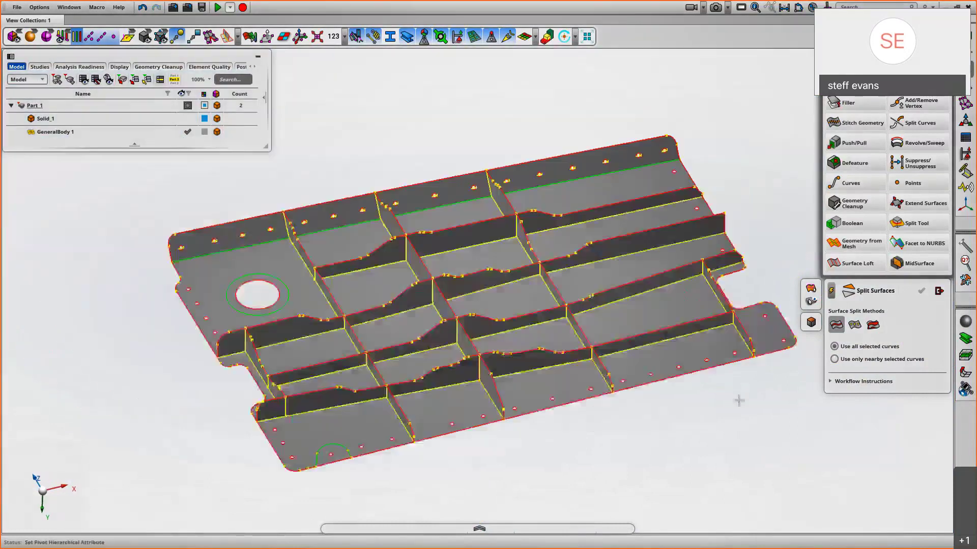
middle_click_drag(739, 401, 571, 388)
middle_click_drag(641, 275, 626, 334)
left_click(194, 122)
left_click(189, 119)
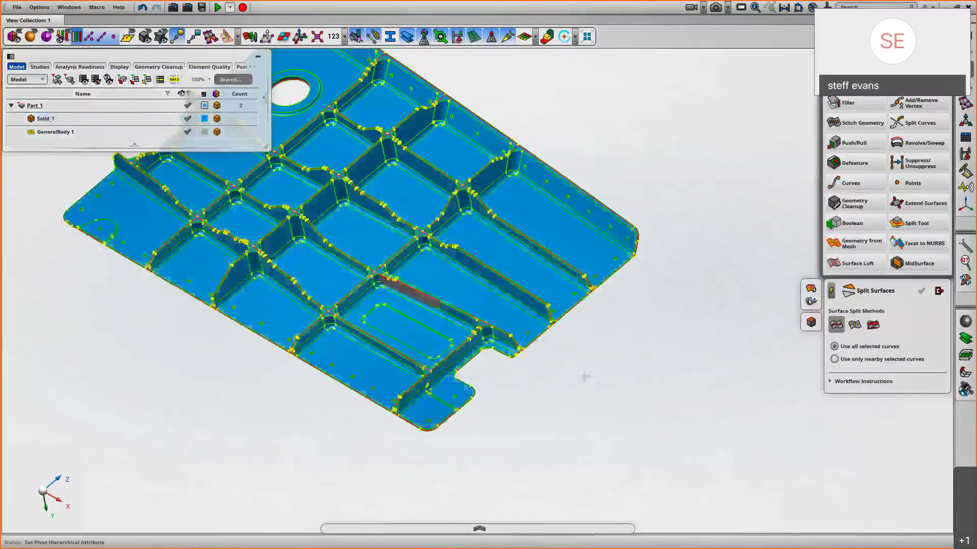
scroll(646, 355, "up", 5)
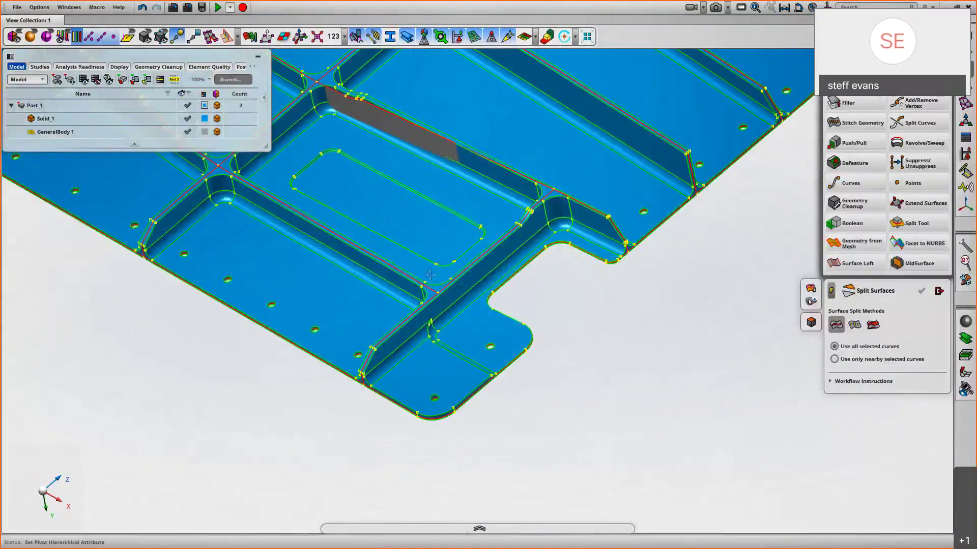
Step: Hide Solid_1 and set the base faces of the enclosed pad bay and the notched corner as split targets
left_click(190, 120)
left_click(187, 119)
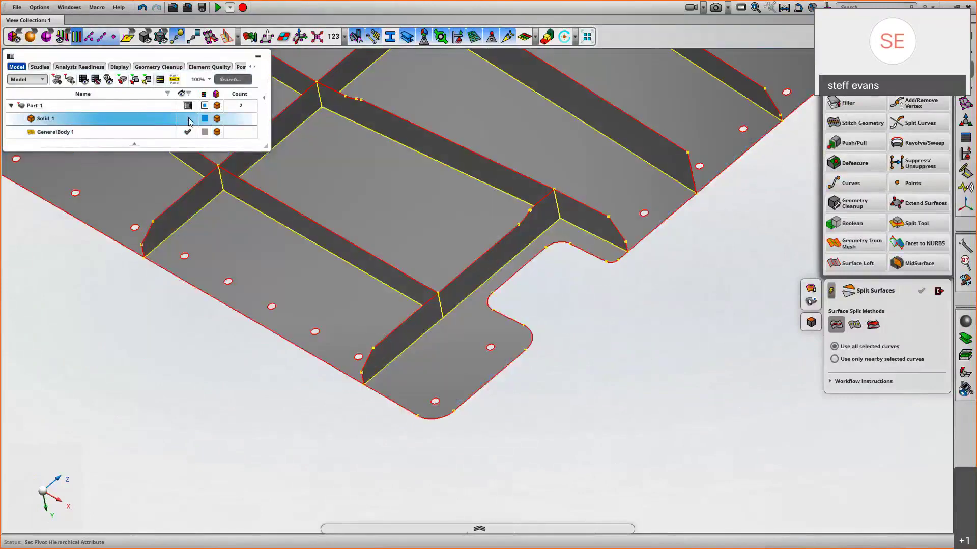
left_click(450, 259)
left_click(482, 334)
middle_click(600, 353)
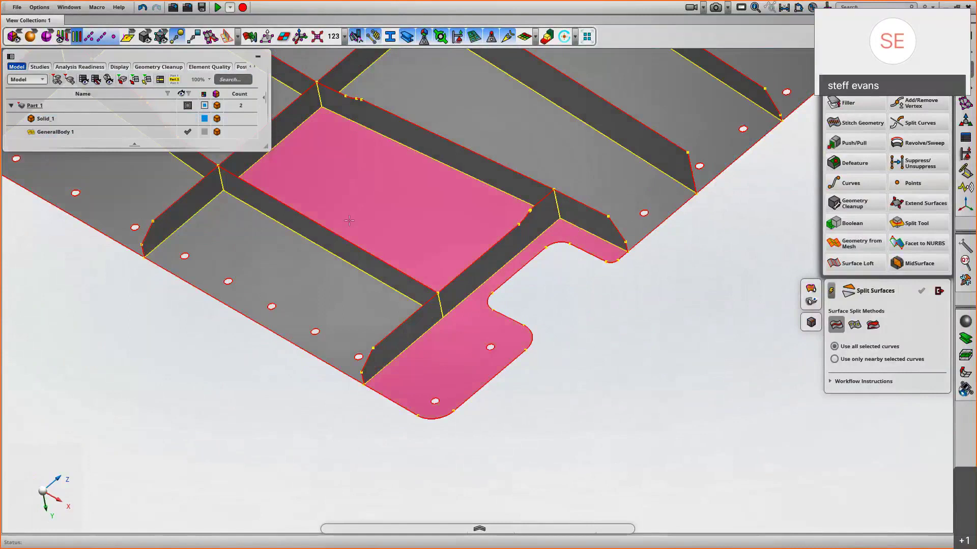
Step: Show Solid_1 and split the target faces with the straight edge of the thickness step in the notched corner
left_click(188, 119)
middle_click_drag(525, 419, 368, 273)
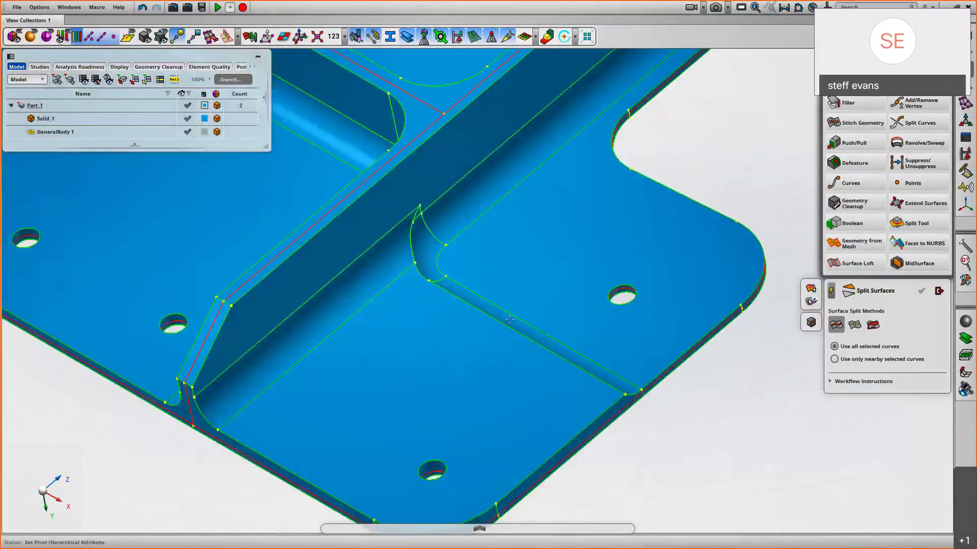
left_click(509, 319)
middle_click(717, 176)
middle_click_drag(717, 176, 741, 229)
scroll(741, 229, "down", 4)
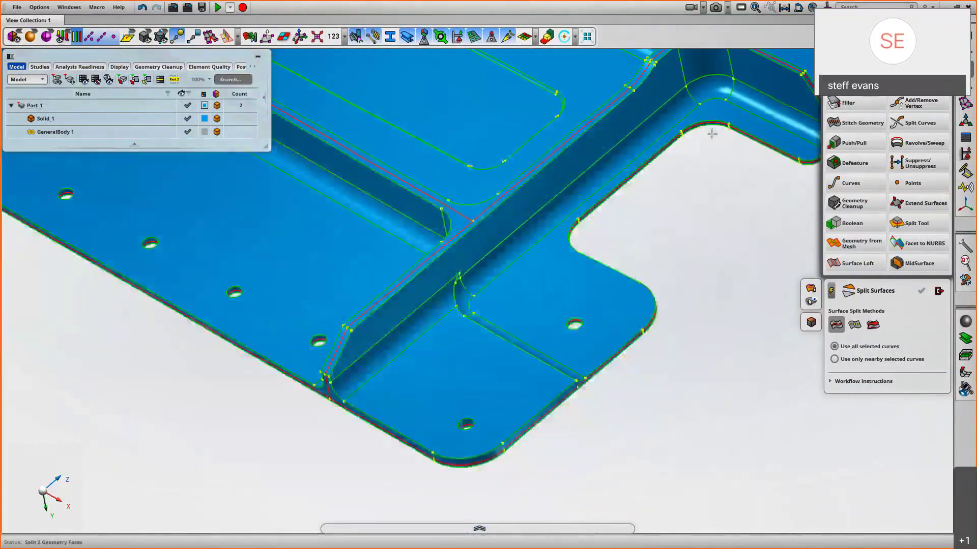
Step: Hide Solid_1 and set the base face of the enclosed bay beside the notched corner as the split target
left_click(188, 119)
scroll(643, 251, "down", 1)
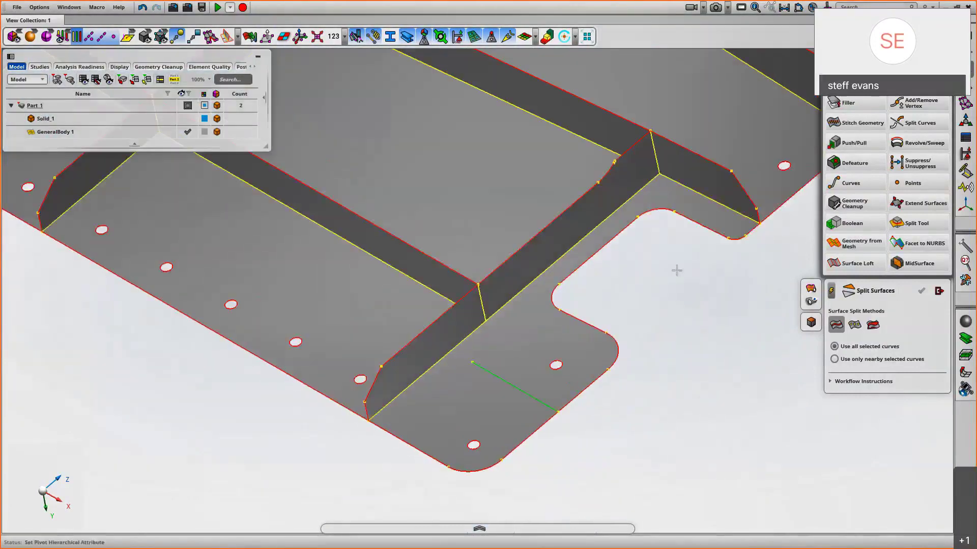
middle_click_drag(652, 319, 655, 321)
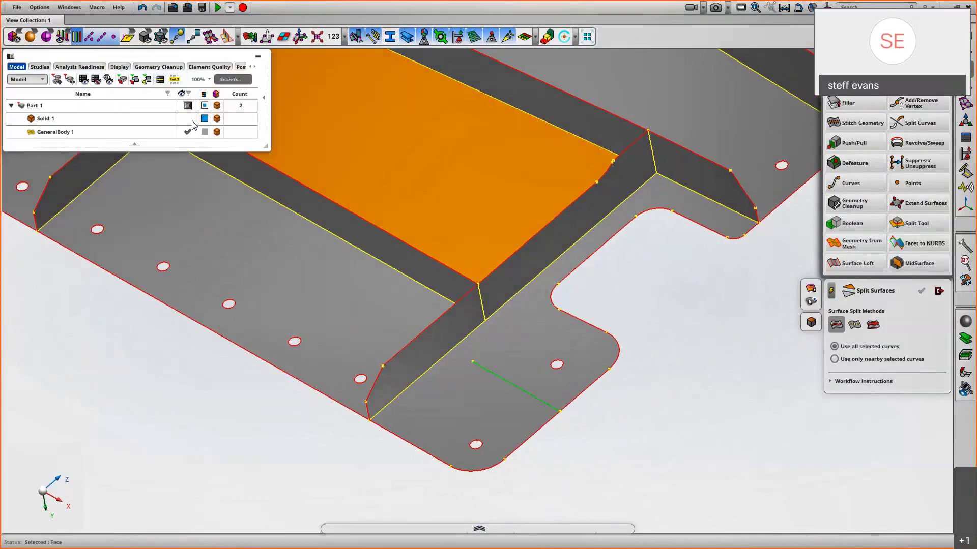
Step: Show Solid_1, split the target face with the contiguous edges of the rounded rectangular pad, and hide the solid again
left_click(188, 119)
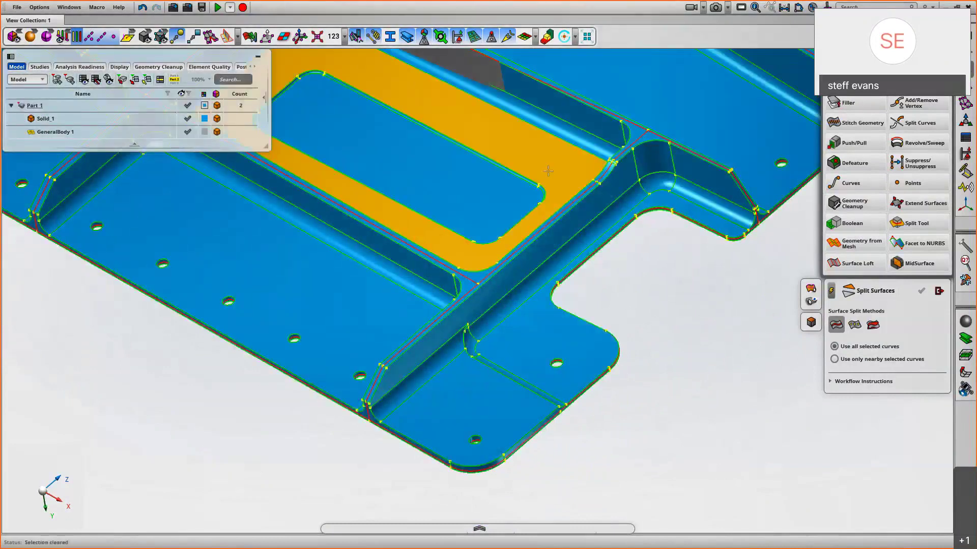
scroll(545, 159, "up", 5)
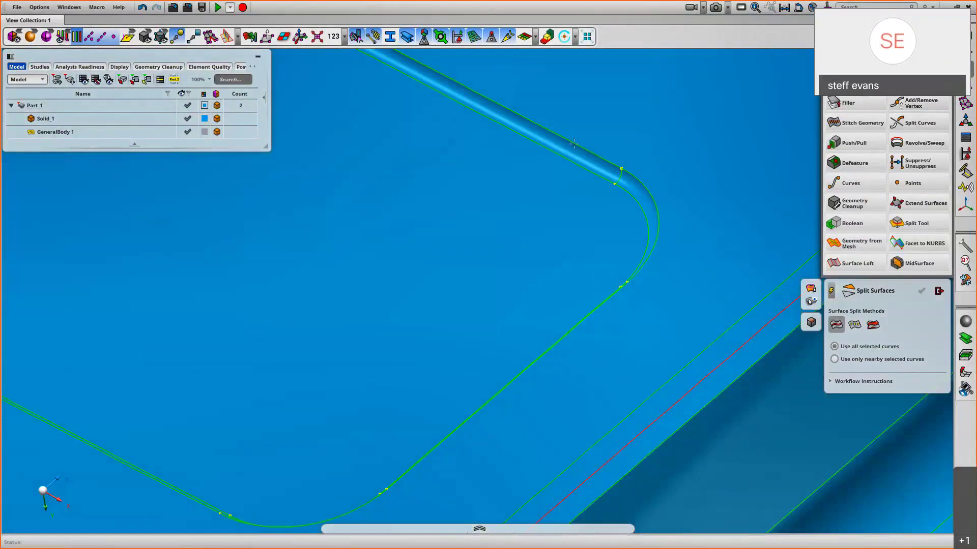
right_click(569, 154)
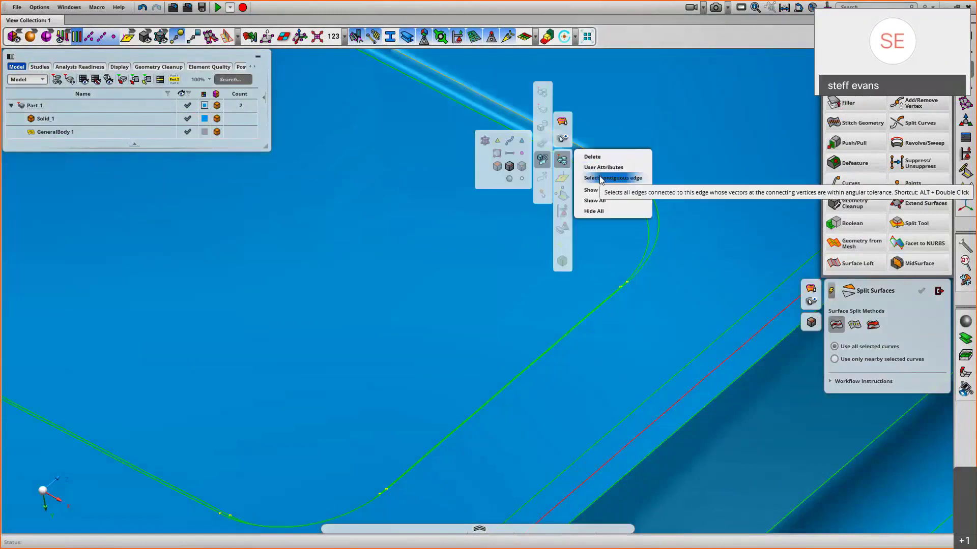
left_click(601, 178)
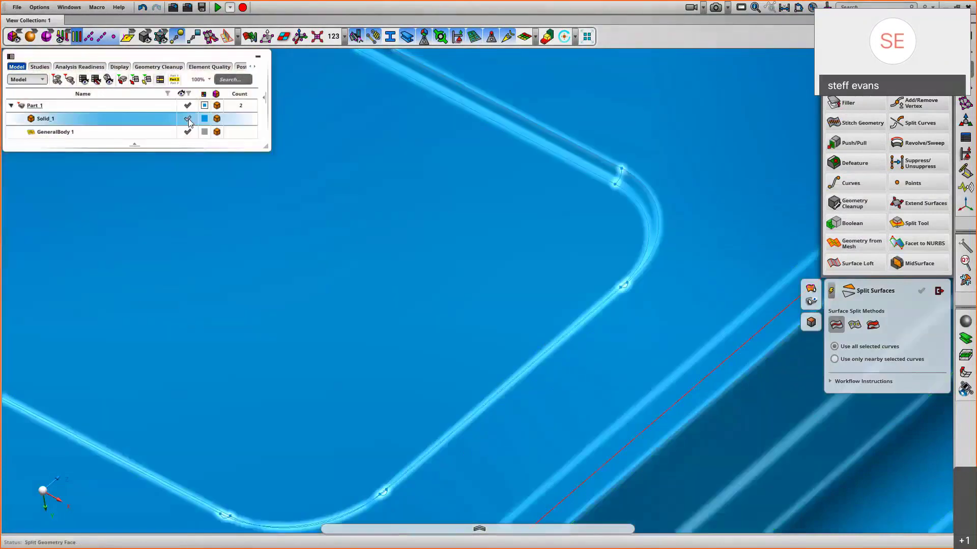
left_click(187, 119)
Step: Use Vertex/Edge Drag to snap the loose end of the corner split line onto the base edge of the adjacent stiffener
scroll(378, 92, "down", 5)
scroll(584, 392, "down", 5)
middle_click_drag(584, 393, 529, 347)
middle_click_drag(396, 293, 549, 403)
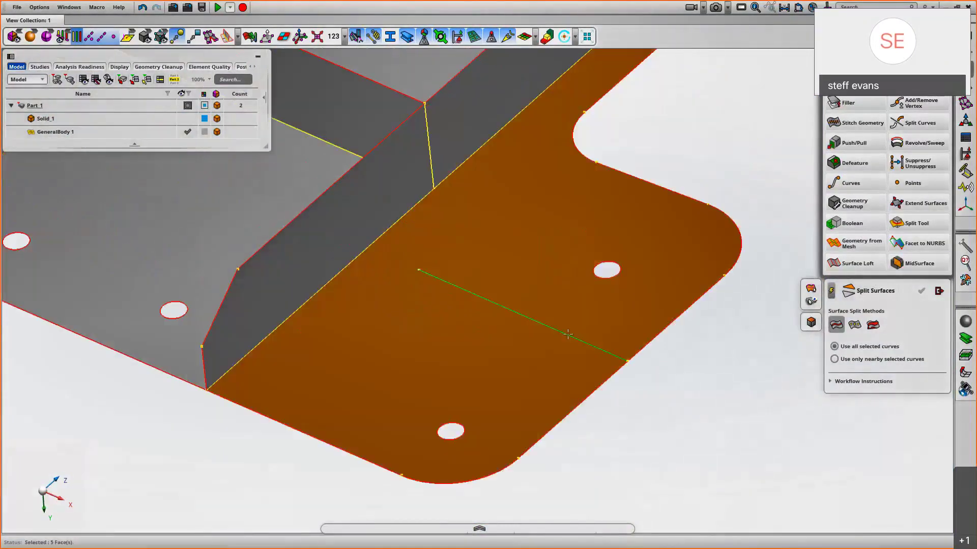
left_click(810, 301)
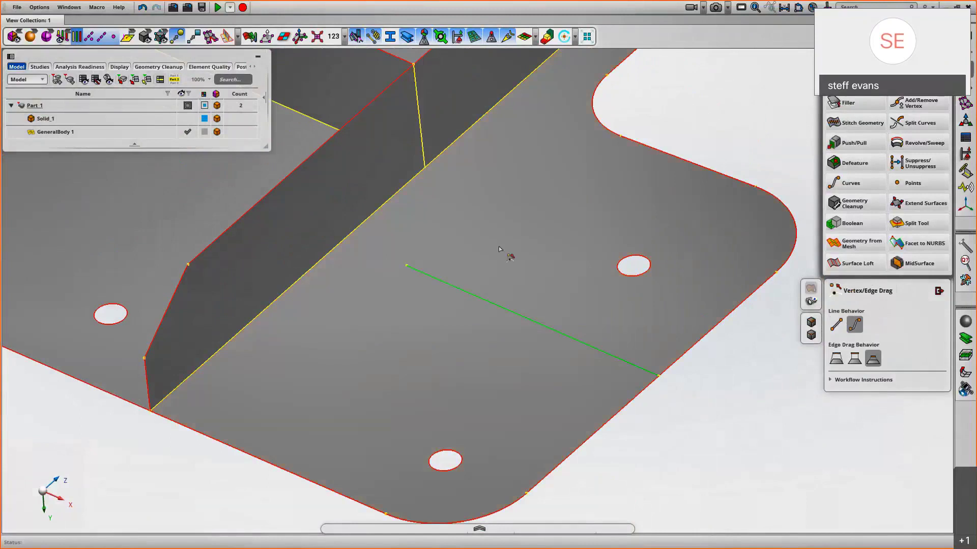
left_click_drag(407, 266, 343, 241)
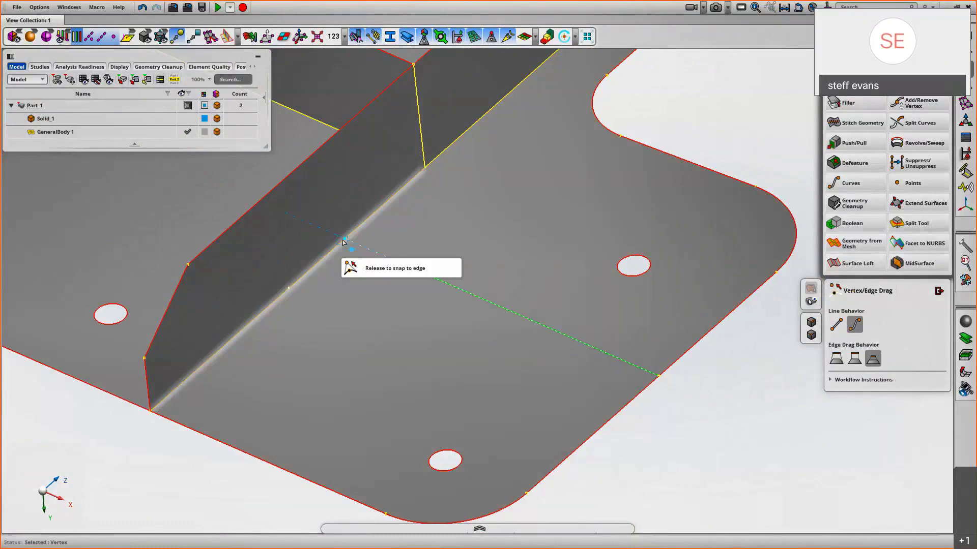
left_click_drag(343, 240, 342, 240)
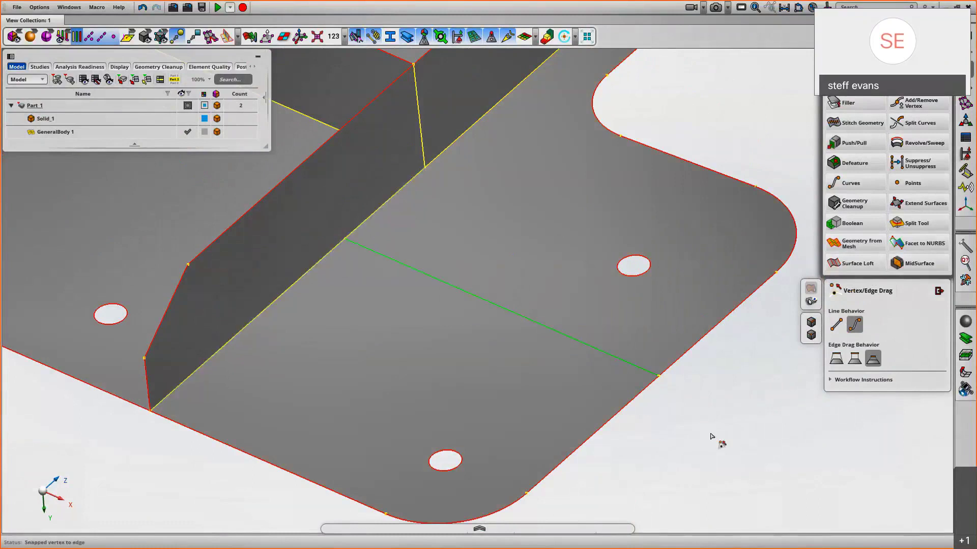
Step: Examine the split edges across the whole mid-surface panel and exit Vertex/Edge Drag
scroll(716, 438, "down", 5)
middle_click_drag(685, 255, 670, 300)
scroll(657, 295, "down", 1)
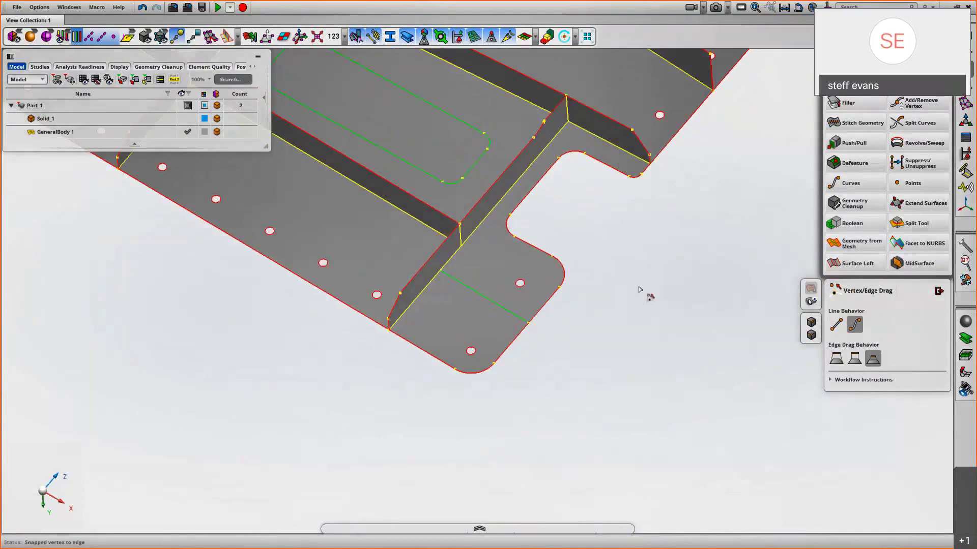
middle_click_drag(636, 224, 673, 292)
scroll(673, 293, "down", 2)
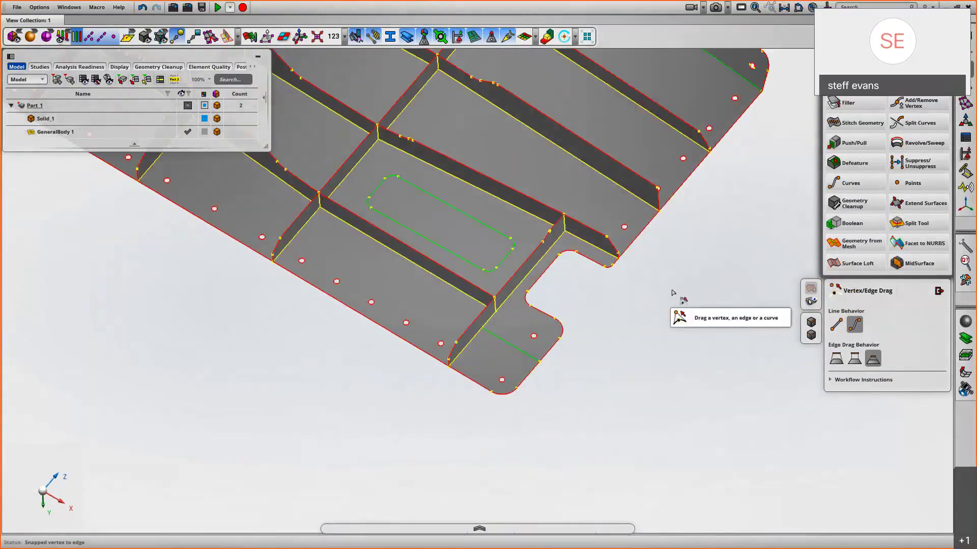
middle_click_drag(672, 292, 721, 378)
scroll(703, 297, "down", 3)
middle_click_drag(703, 296, 738, 277)
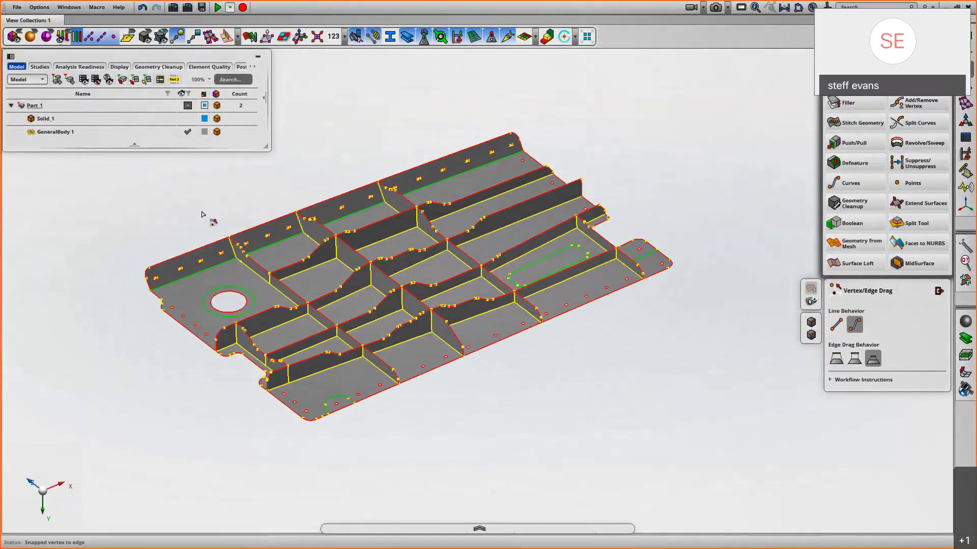
scroll(310, 264, "up", 5)
scroll(392, 189, "down", 10)
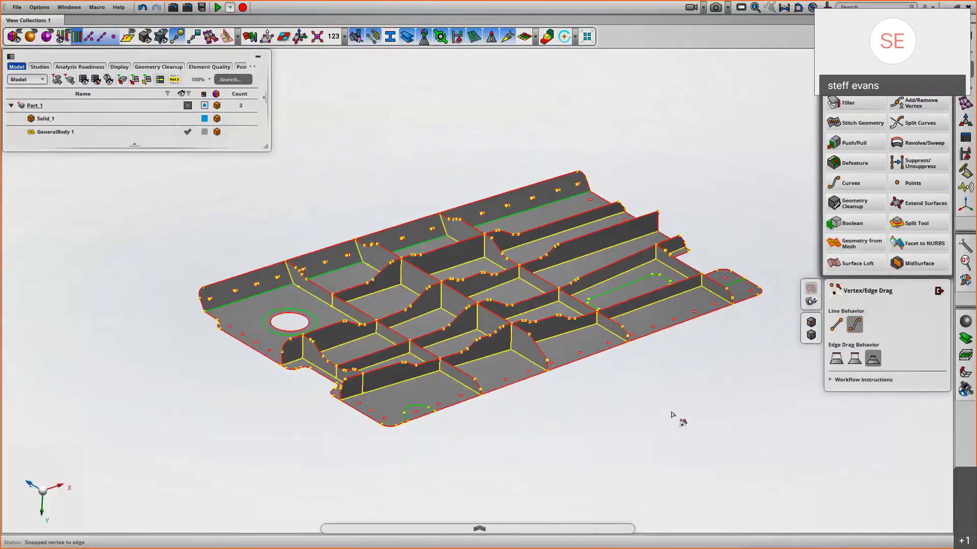
left_click(939, 291)
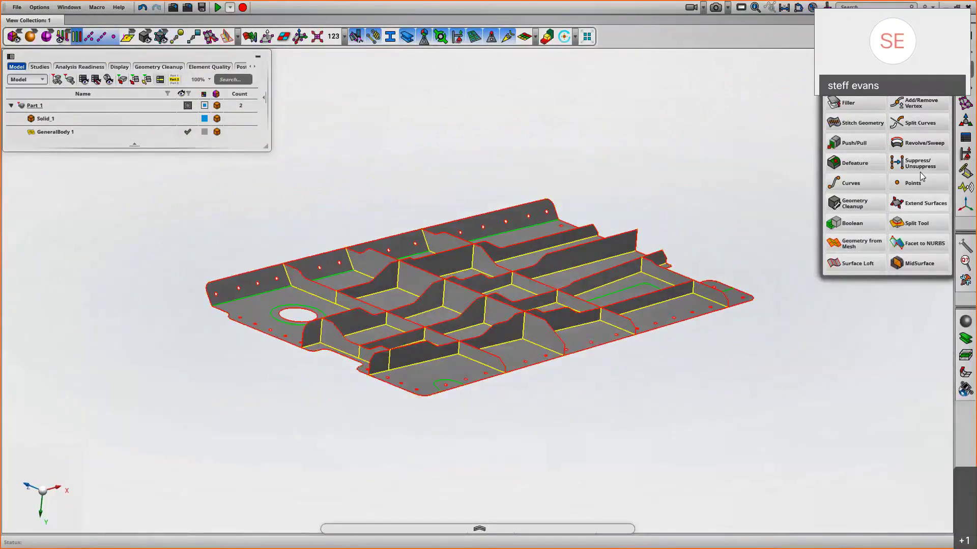
Step: Remove the redundant vertices from the whole mid-surface with Add/Remove Vertex, keeping vertices at curvature change
left_click(918, 103)
middle_click_drag(648, 209, 642, 277)
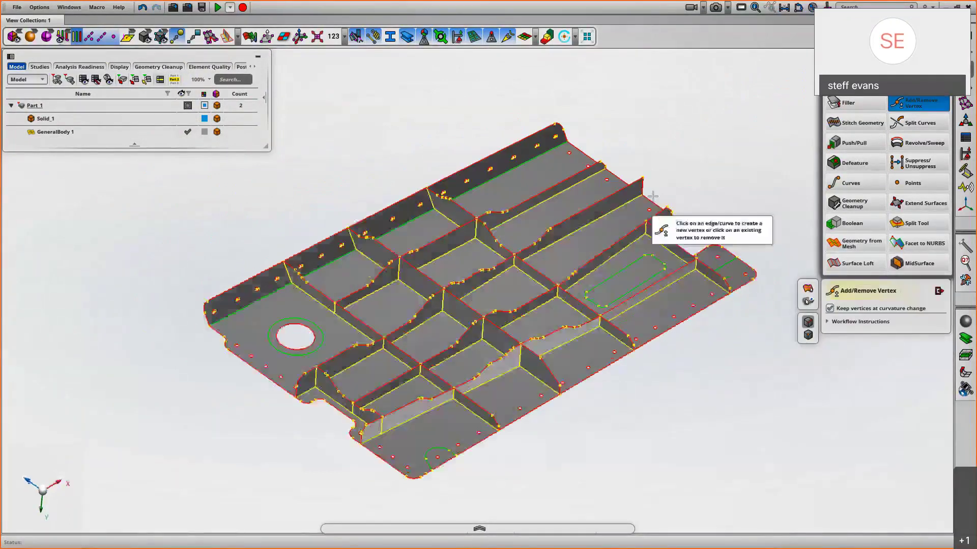
scroll(470, 285, "down", 3)
left_click_drag(243, 477, 731, 129)
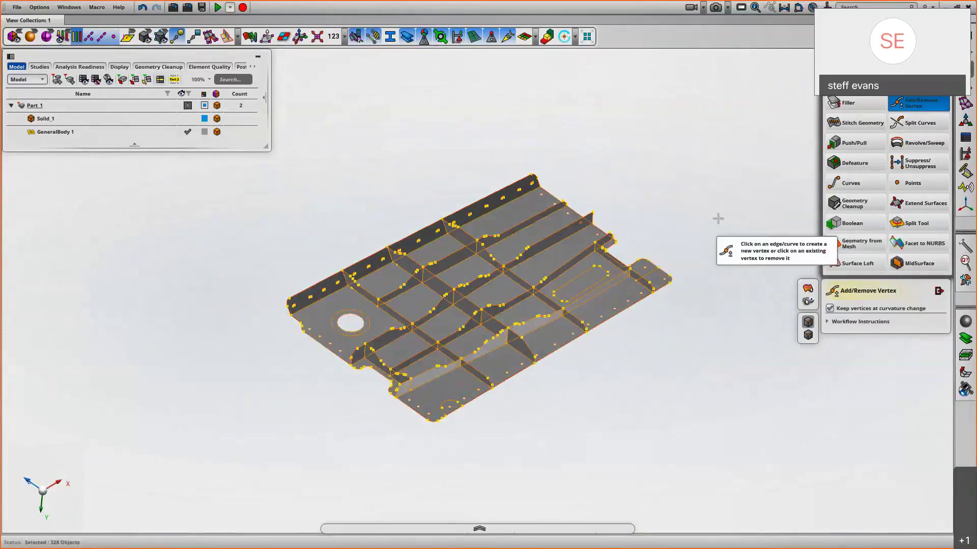
left_click(718, 219)
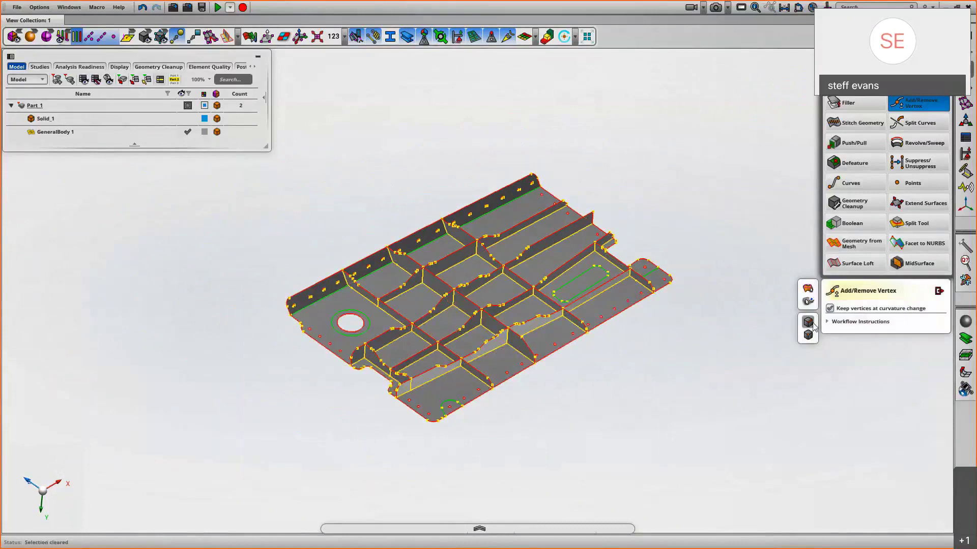
left_click(808, 334)
left_click_drag(212, 470, 719, 152)
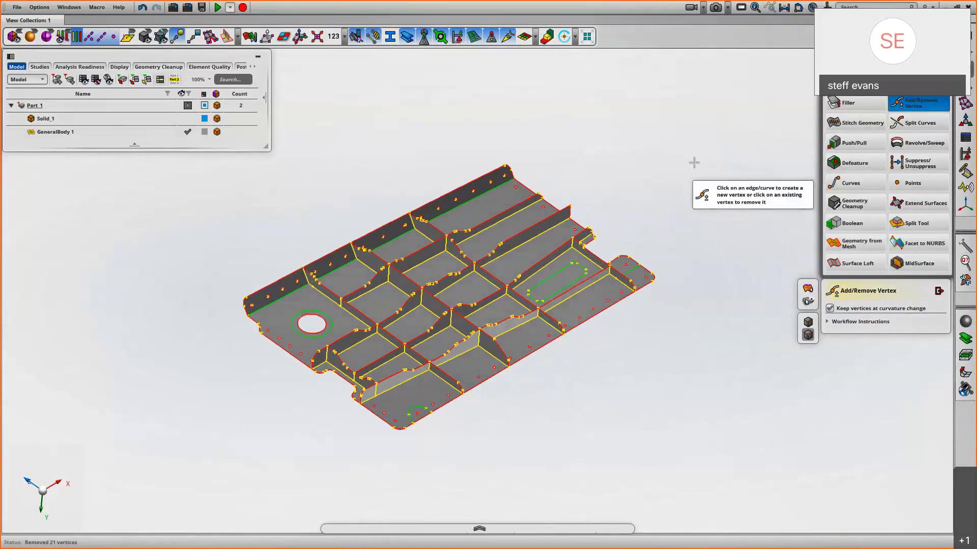
left_click(941, 292)
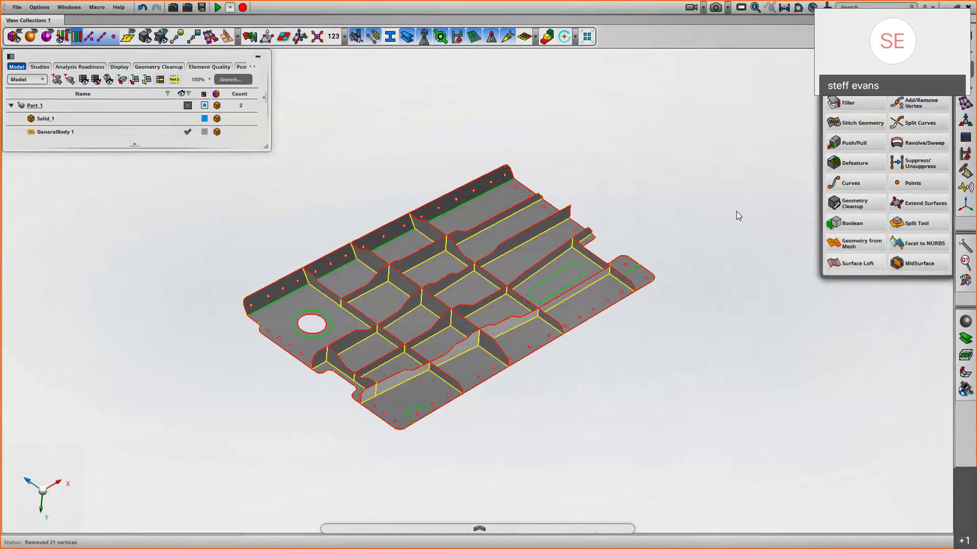
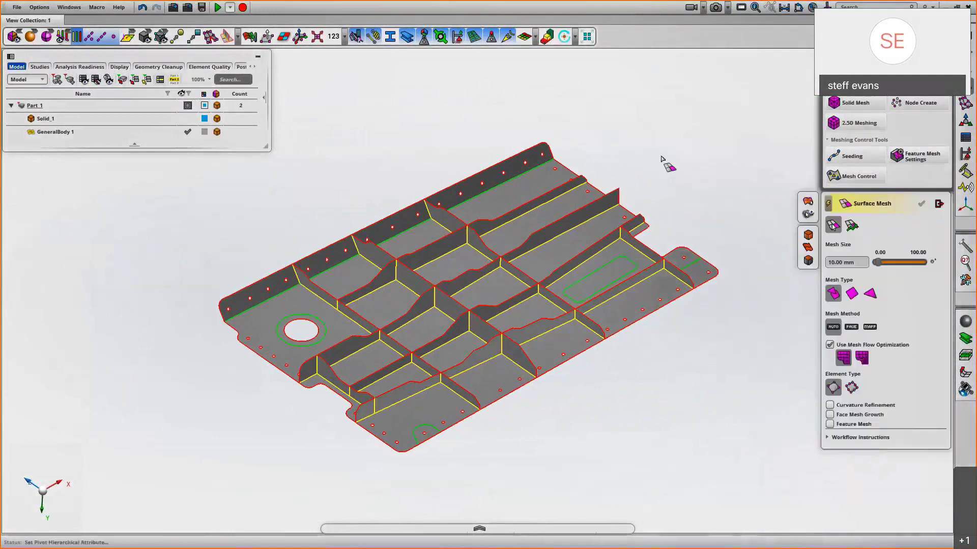
Step: Exit Surface Mesh and measure the centre distance between two neighbouring fastener holes along the panel's long edge
scroll(663, 311, "up", 6)
scroll(663, 314, "up", 3)
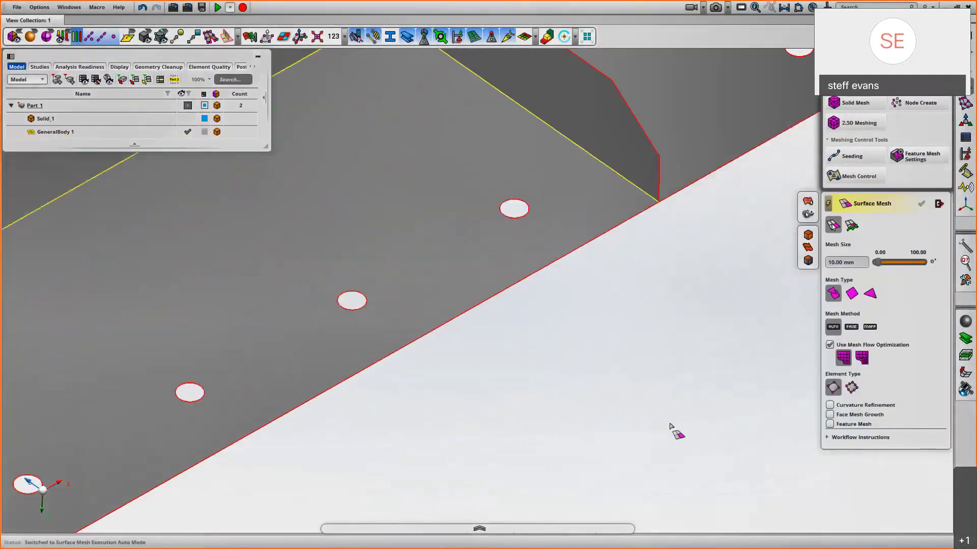
left_click(939, 203)
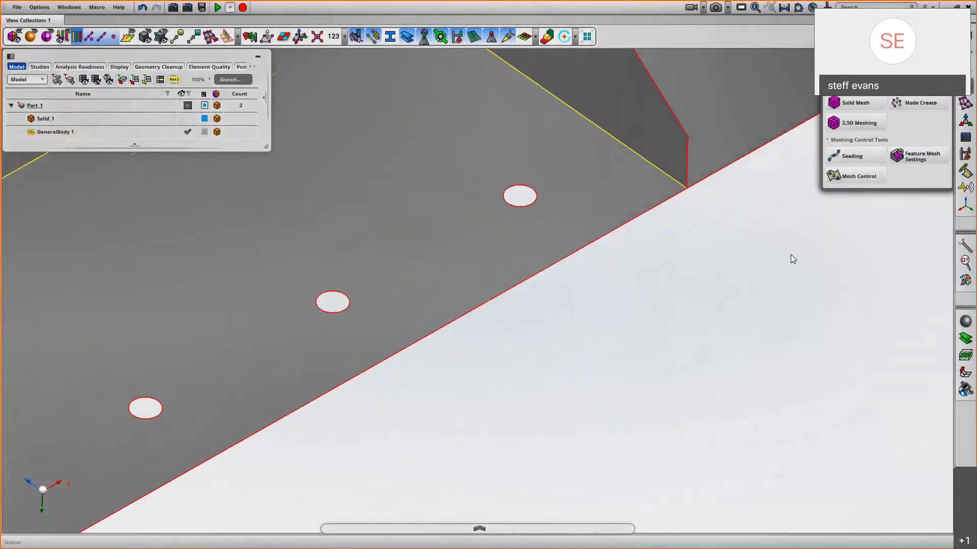
scroll(791, 254, "down", 2)
left_click(786, 8)
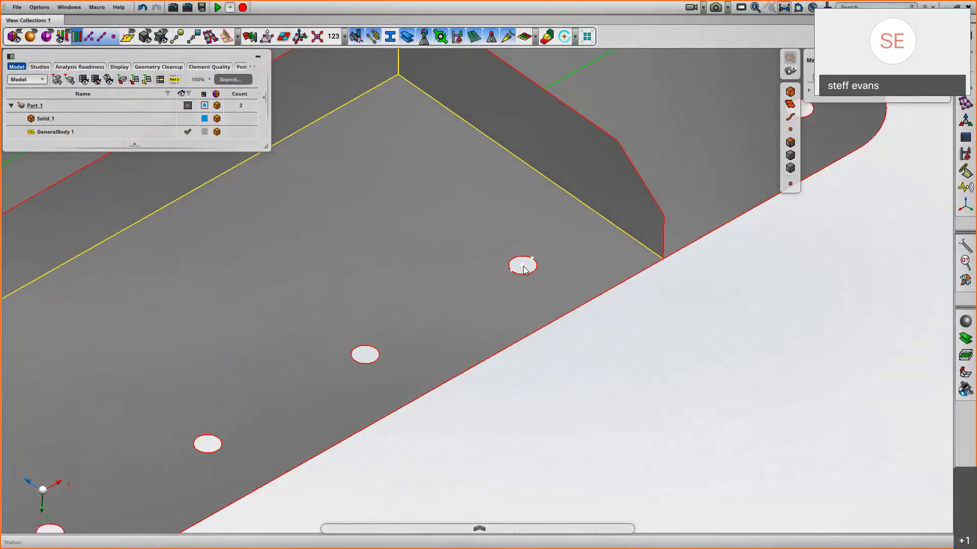
left_click(522, 266)
left_click(365, 355)
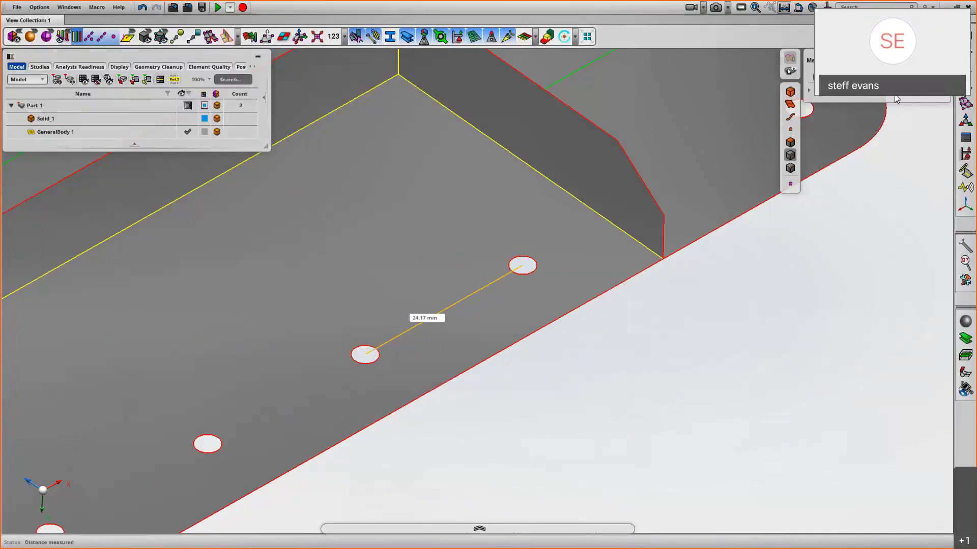
key("Escape")
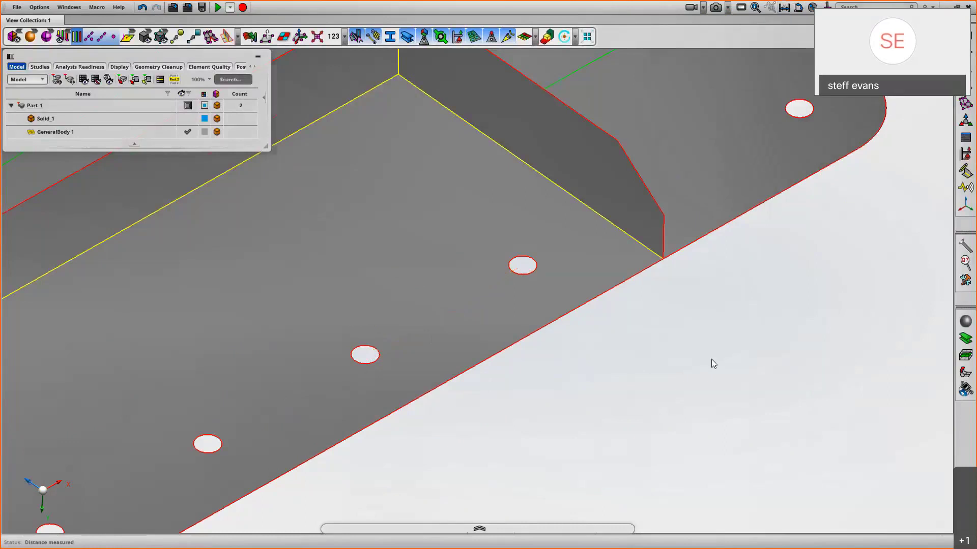
Step: Create a Surface Mesh on the whole mid-surface body with a mesh size of 5.00 mm and exit the tool
scroll(701, 322, "down", 7)
middle_click_drag(701, 322, 800, 199)
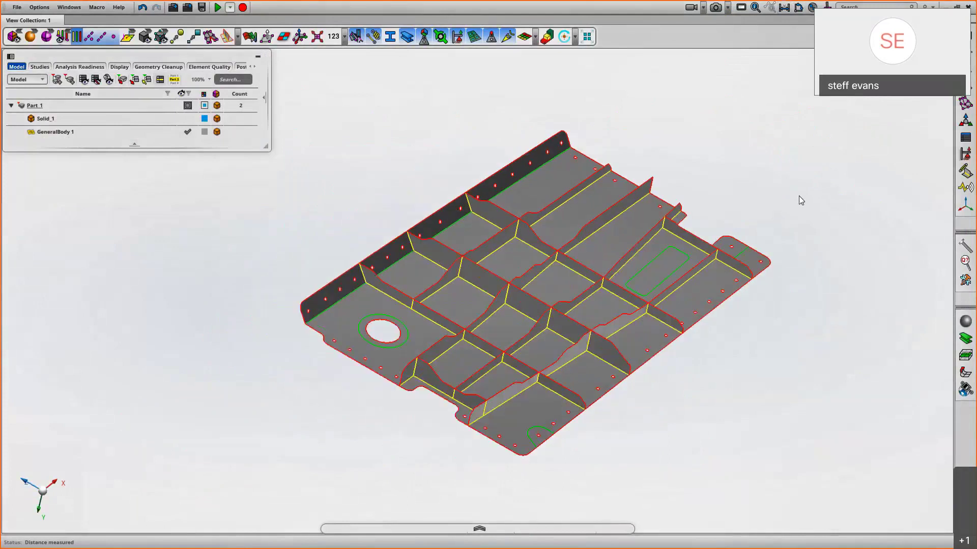
left_click(968, 87)
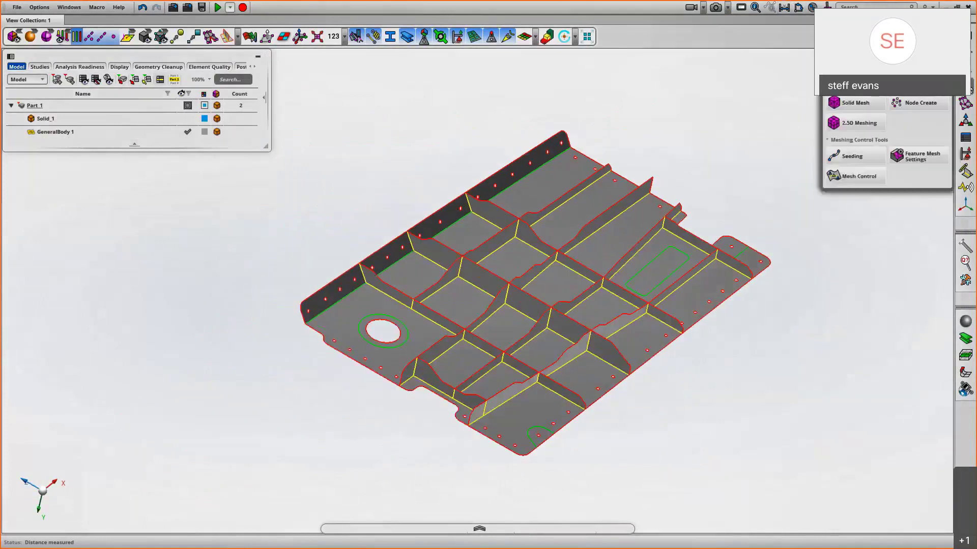
left_click(855, 83)
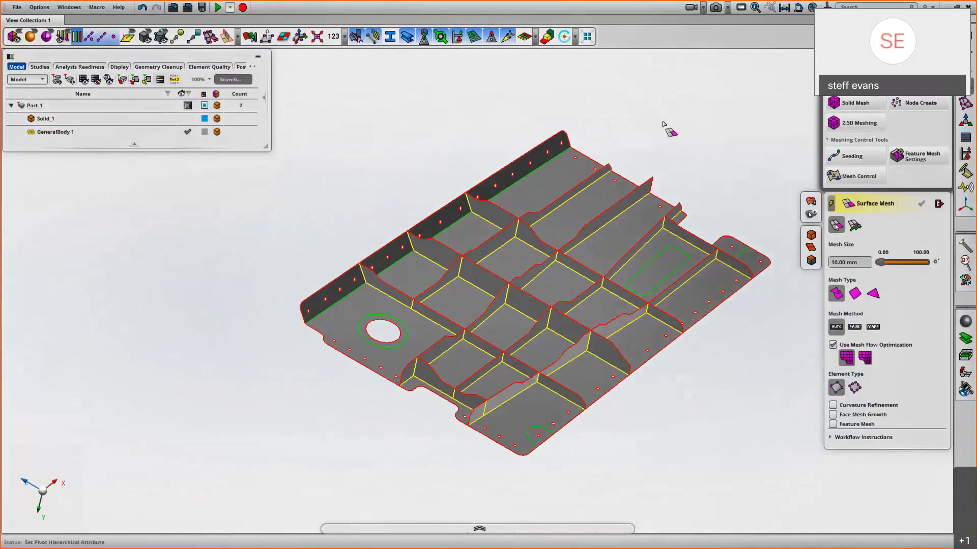
left_click(847, 263)
type("5")
key("Return")
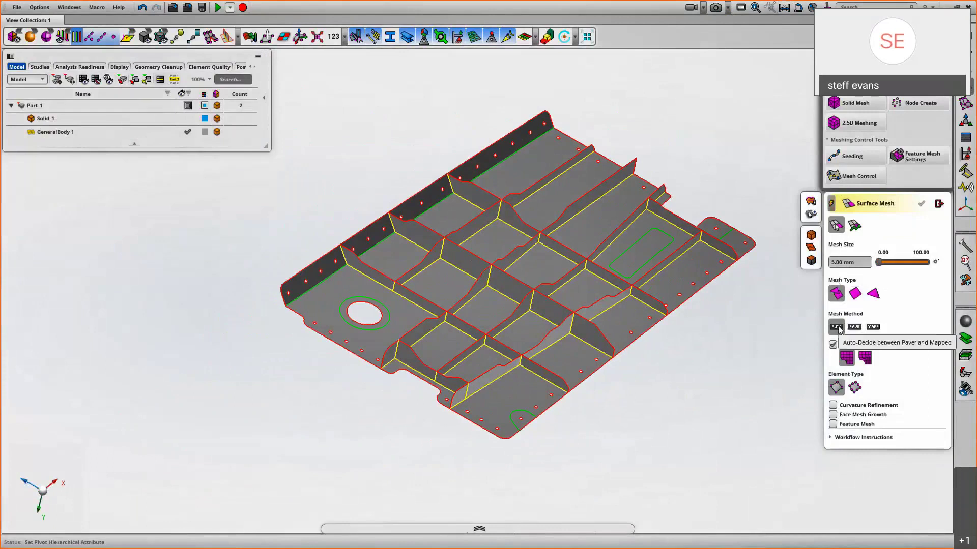
left_click(670, 290)
middle_click(725, 170)
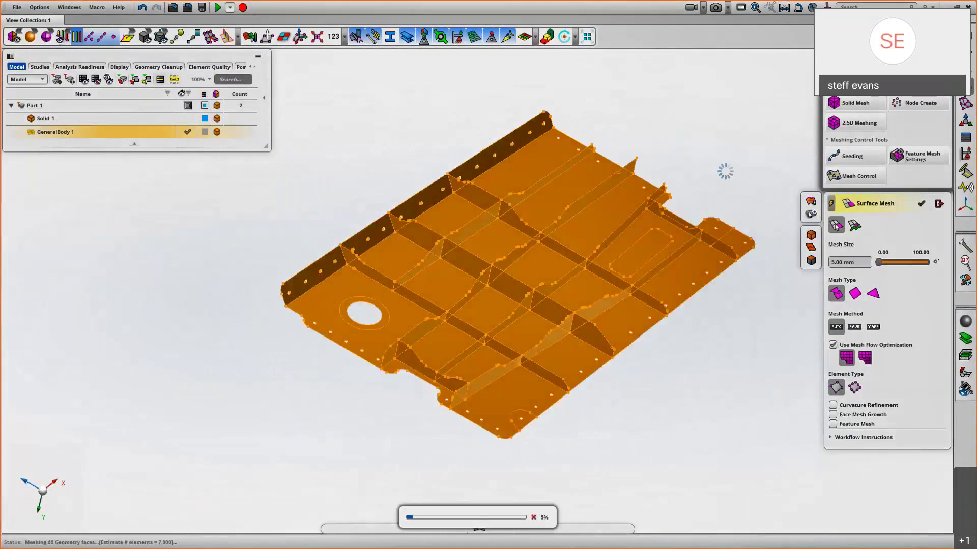
middle_click_drag(725, 170, 627, 195)
right_click_drag(627, 195, 649, 206)
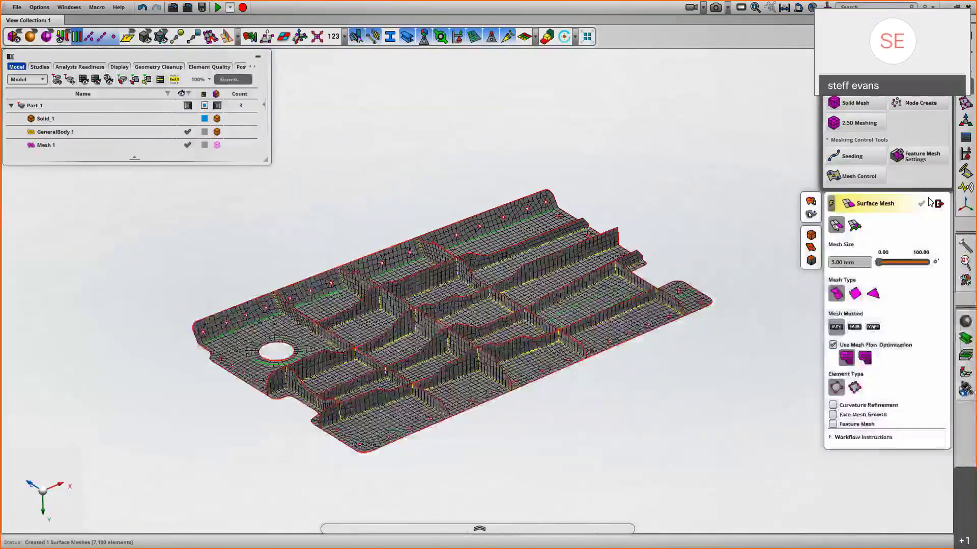
left_click(939, 204)
middle_click_drag(729, 173, 732, 165)
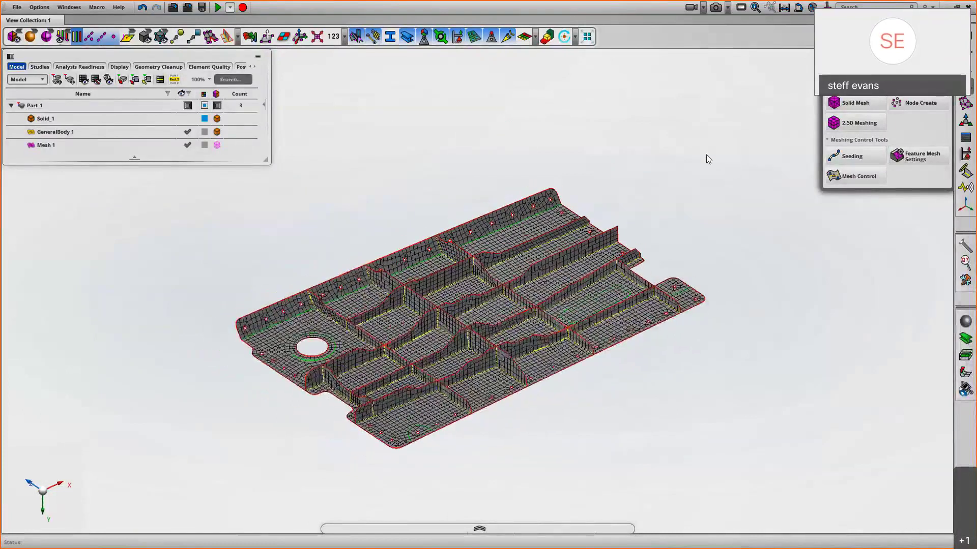
Step: Display the Quality Index of the mesh elements and examine the poor elements around the fastener holes
left_click(524, 37)
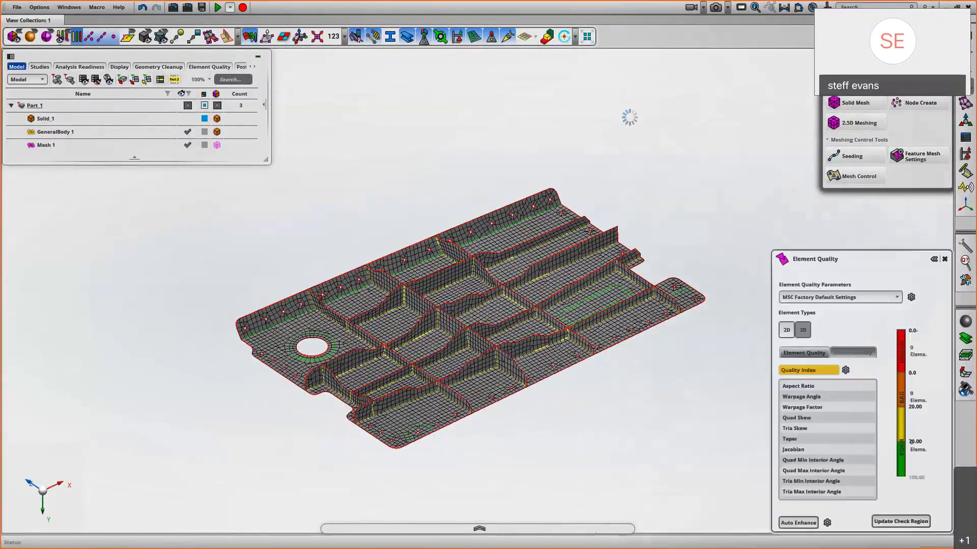
middle_click_drag(630, 120, 621, 137)
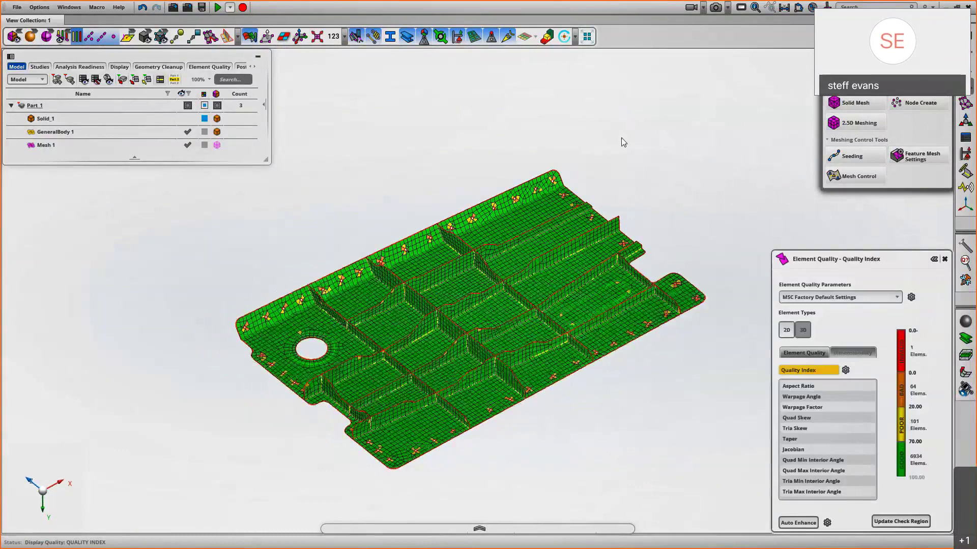
scroll(698, 382, "up", 6)
middle_click_drag(617, 241, 645, 209)
mouse_move(894, 473)
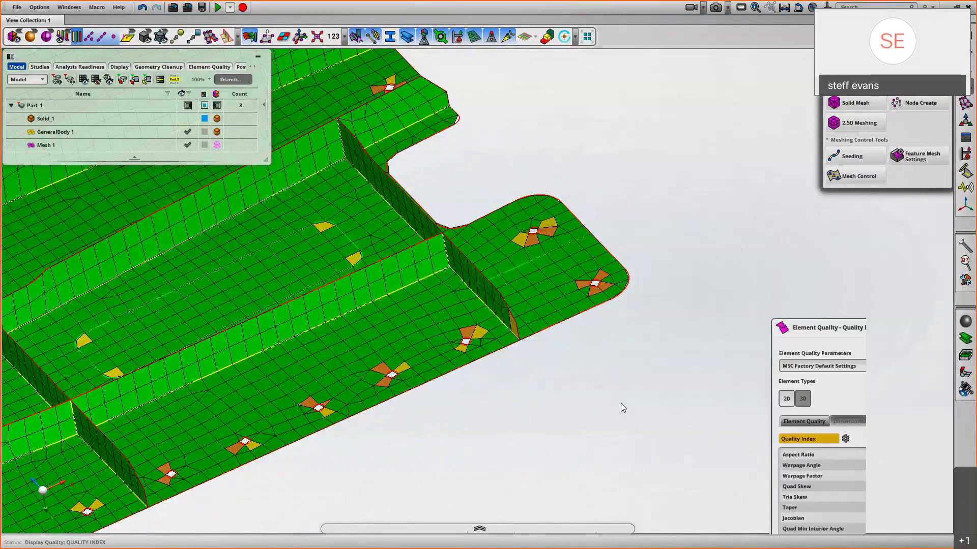
scroll(588, 269, "down", 6)
middle_click_drag(587, 264, 745, 212)
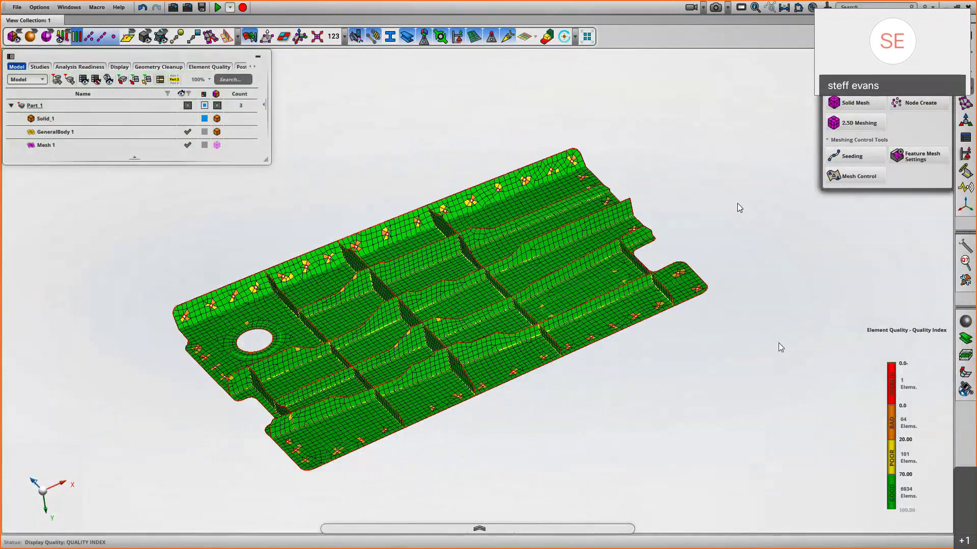
Step: Isolate and enhance the invalid elements in the Quality Index range
mouse_move(780, 346)
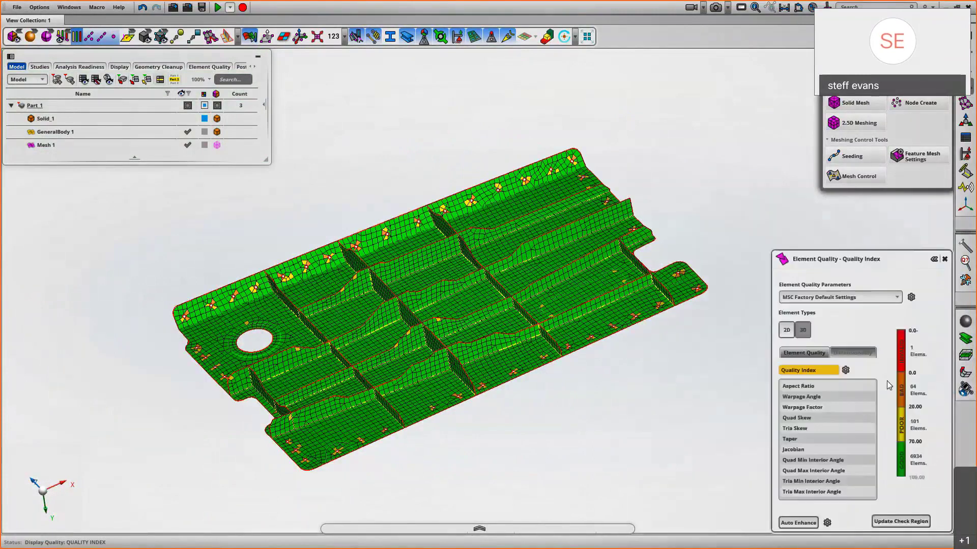
right_click(902, 356)
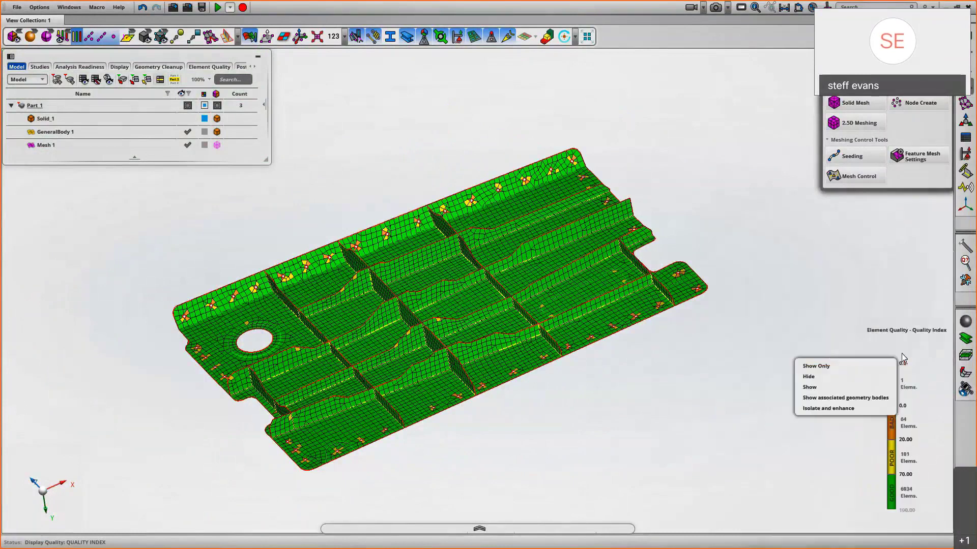
left_click(832, 409)
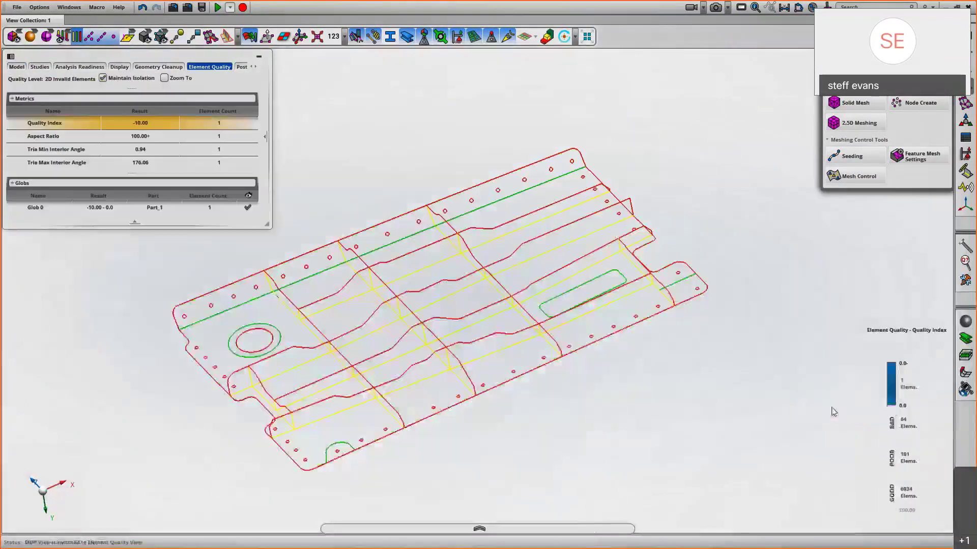
middle_click_drag(743, 236, 761, 209)
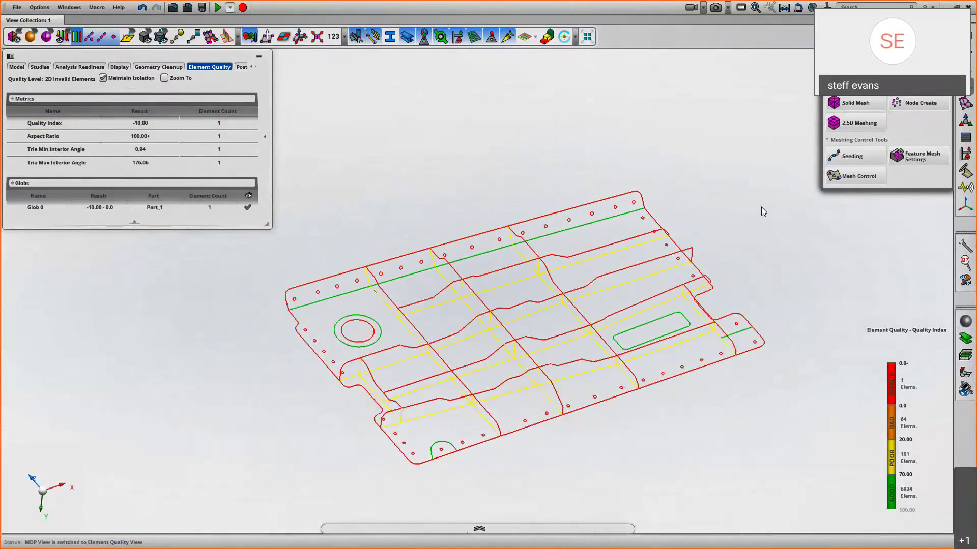
Step: Locate the invalid sliver triangle along the stiffener base edge and examine it together with the surrounding mesh
left_click(318, 39)
left_click(317, 34)
middle_click_drag(349, 248, 397, 330)
scroll(471, 319, "up", 5)
middle_click_drag(480, 436, 535, 448)
scroll(466, 270, "up", 5)
scroll(522, 320, "up", 3)
scroll(518, 288, "down", 5)
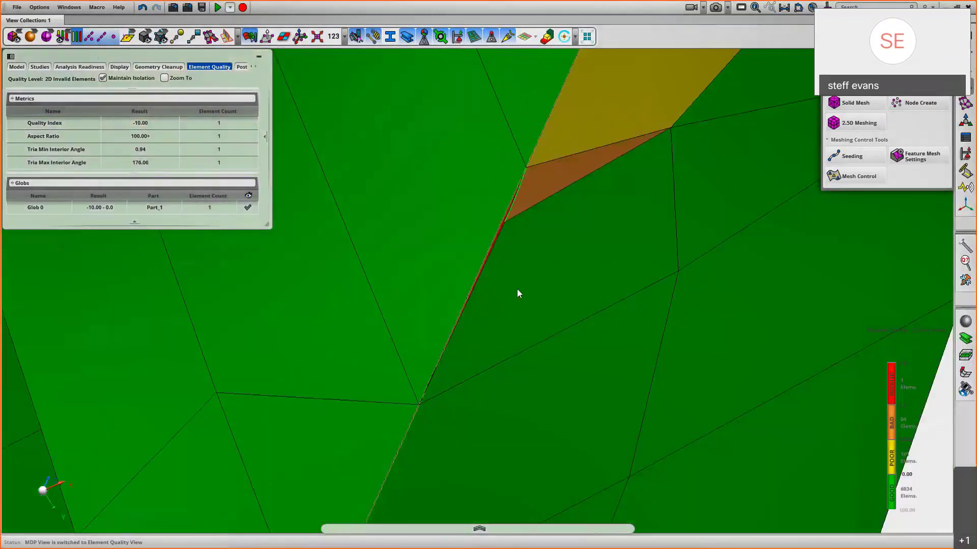
middle_click_drag(517, 284, 508, 276)
right_click_drag(378, 396, 606, 255)
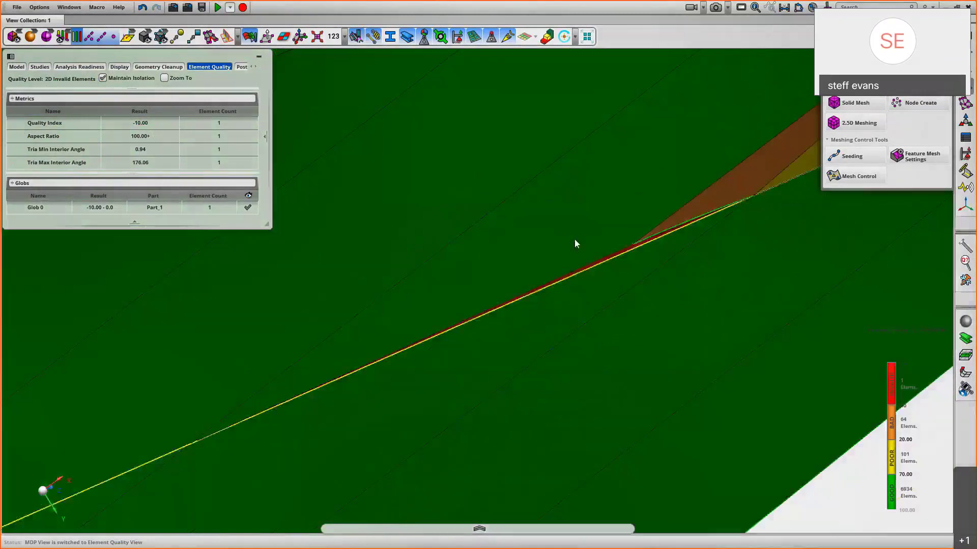
middle_click_drag(575, 239, 576, 239)
scroll(577, 239, "down", 2)
middle_click_drag(575, 197, 551, 86)
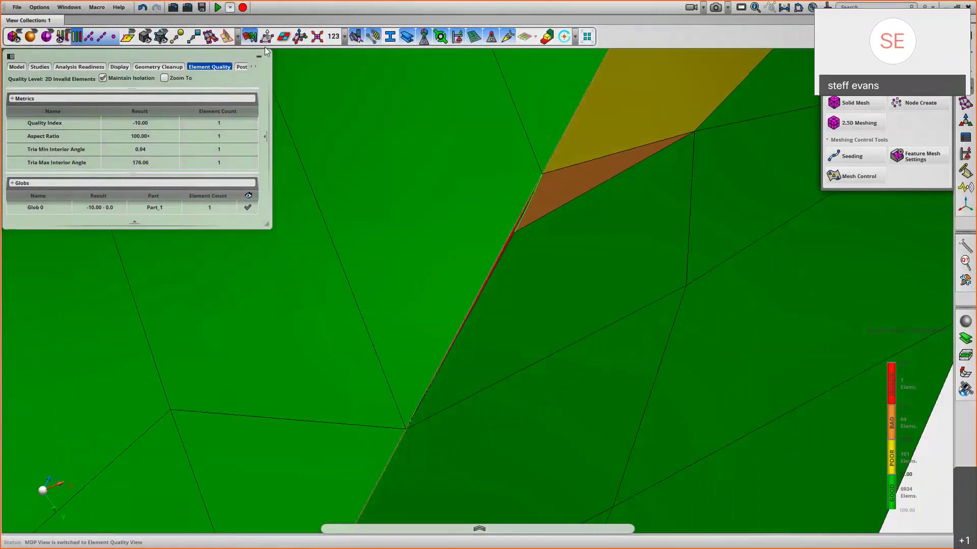
Step: Show the vertices and use Vertex/Edge Drag to merge the extra vertex beside the sliver element into its neighbouring vertex
left_click(177, 36)
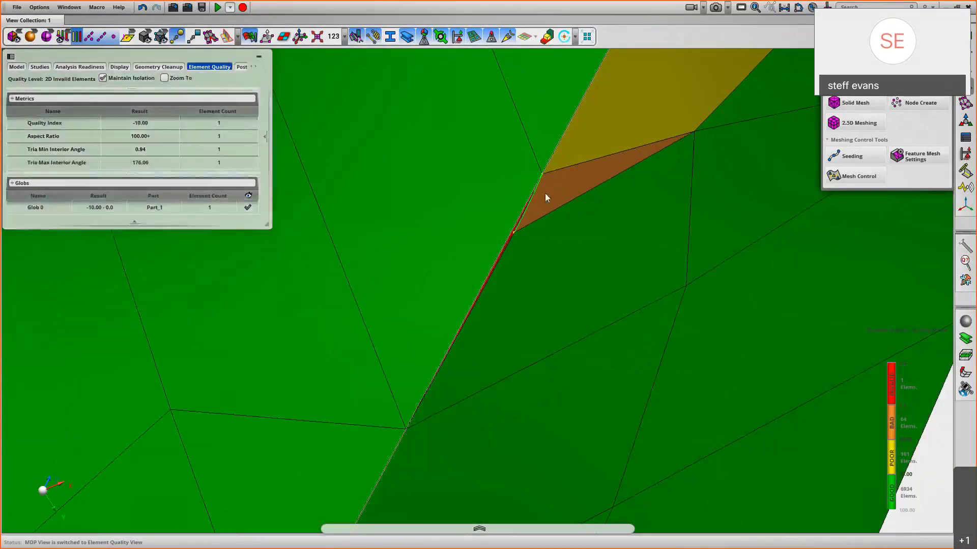
scroll(565, 185, "down", 1)
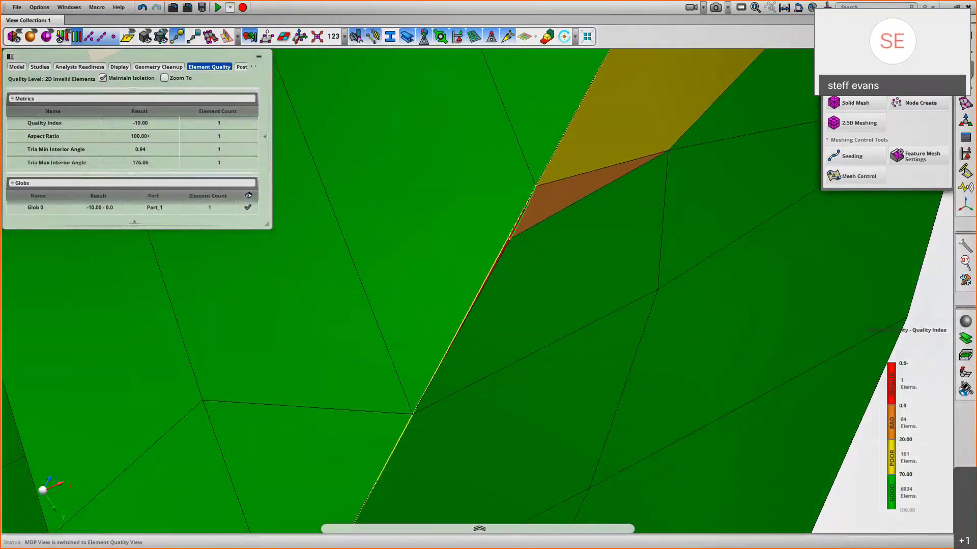
left_click(965, 69)
left_click(918, 83)
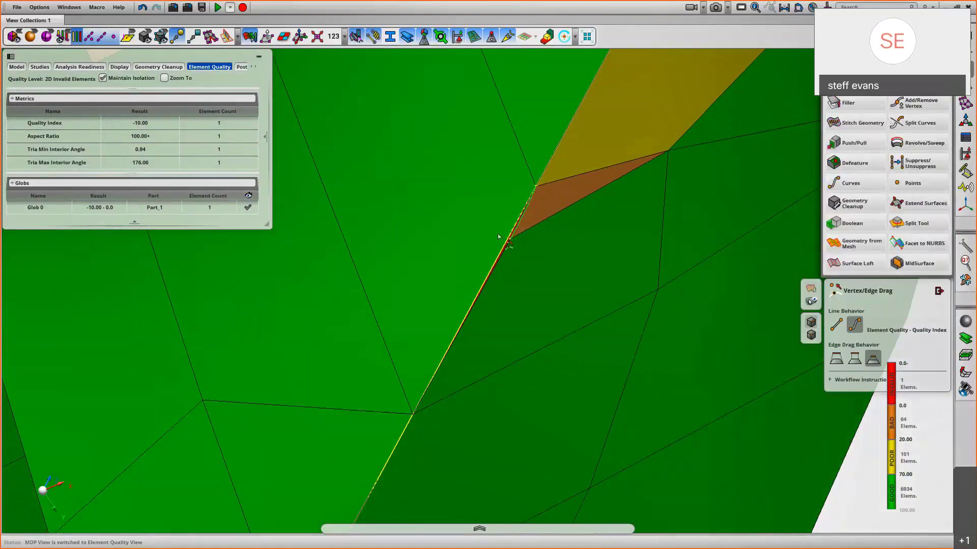
left_click(537, 186)
left_click_drag(538, 189, 537, 187)
scroll(595, 269, "down", 5)
middle_click_drag(558, 236, 557, 251)
scroll(556, 300, "down", 8)
middle_click_drag(556, 301, 478, 112)
scroll(478, 111, "down", 2)
Step: Close the Element Quality check and exit Vertex/Edge Drag
mouse_move(920, 305)
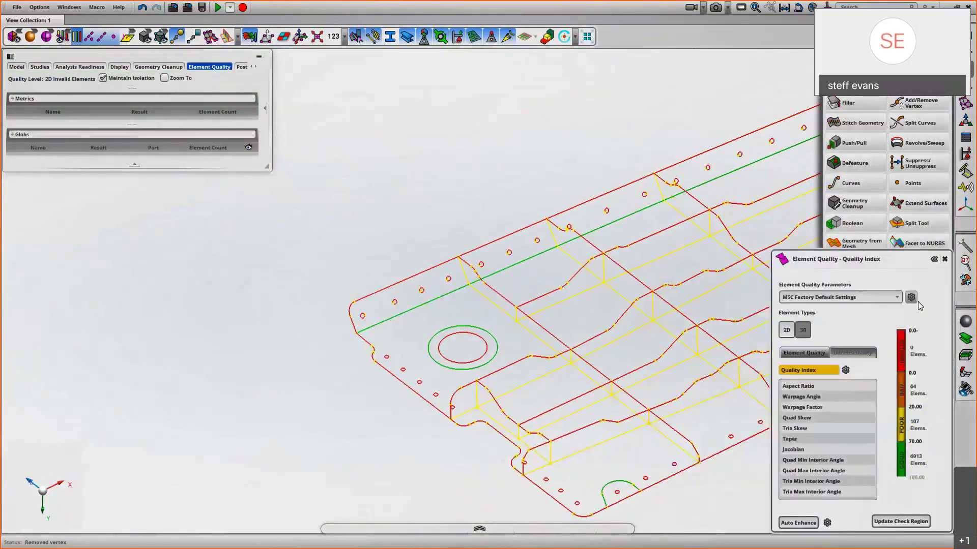
left_click(944, 259)
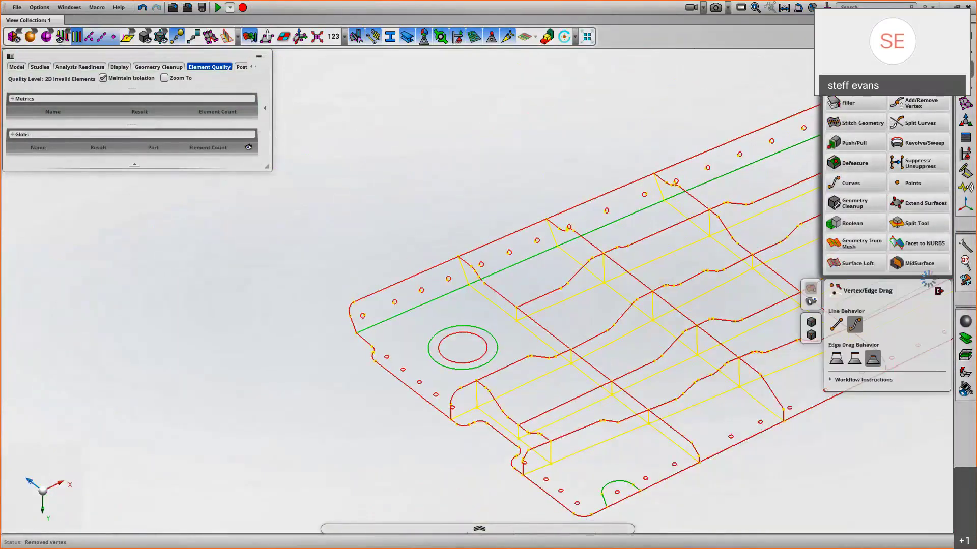
left_click(939, 291)
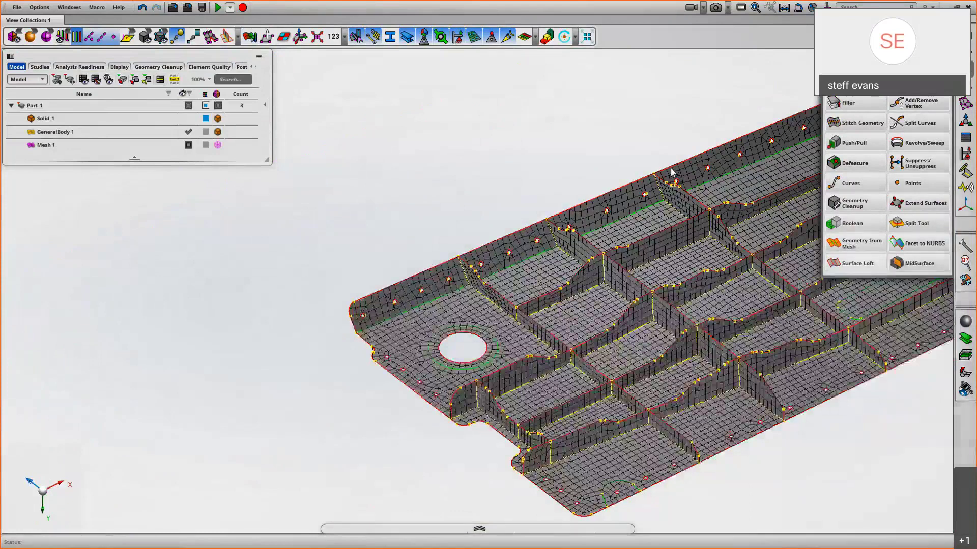
Step: Recheck the Quality Index across the updated mesh, examine the elements around the small fastener holes, and close the check
left_click(252, 39)
middle_click_drag(325, 167, 481, 116)
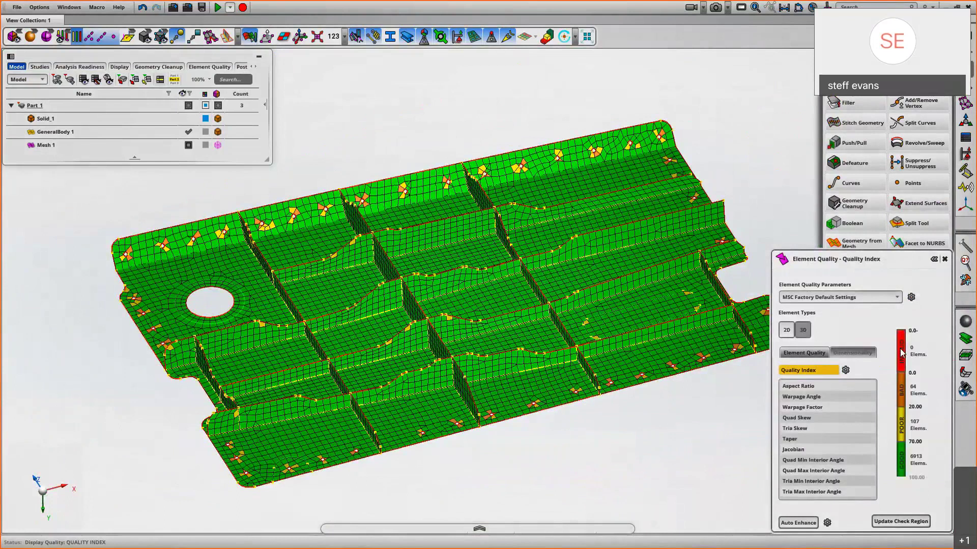
key("Escape")
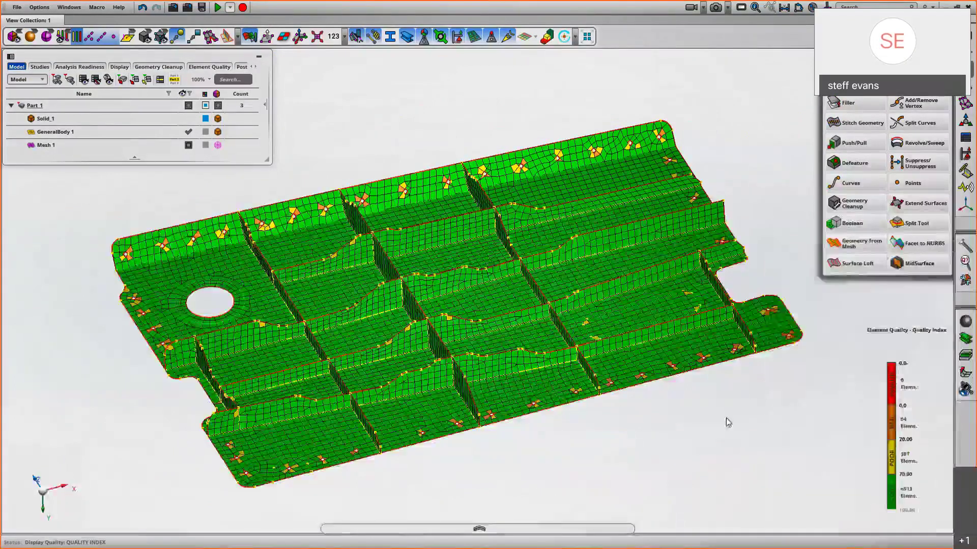
scroll(758, 365, "up", 6)
mouse_move(712, 362)
middle_mouse_down()
mouse_move(712, 377)
mouse_move(709, 349)
middle_mouse_up()
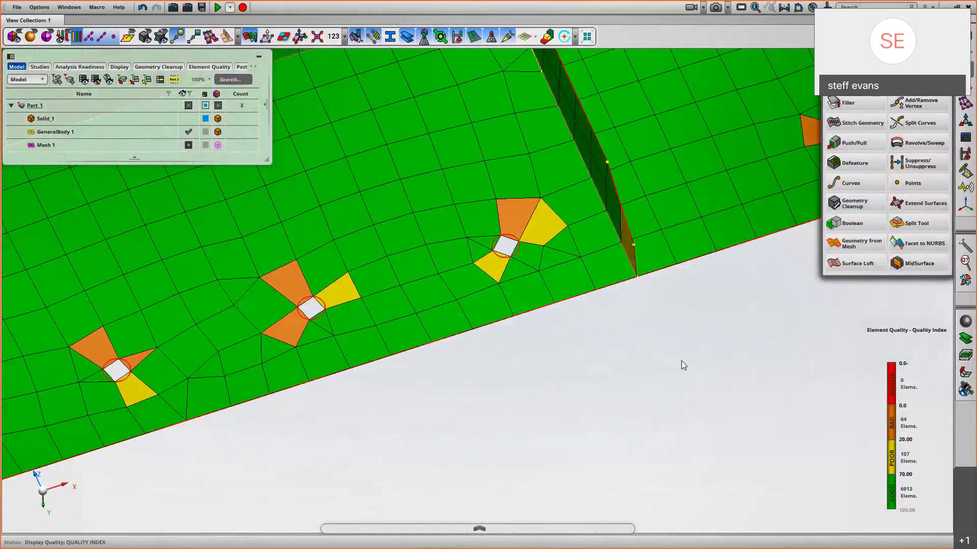
scroll(682, 361, "down", 6)
middle_click_drag(681, 362, 725, 375)
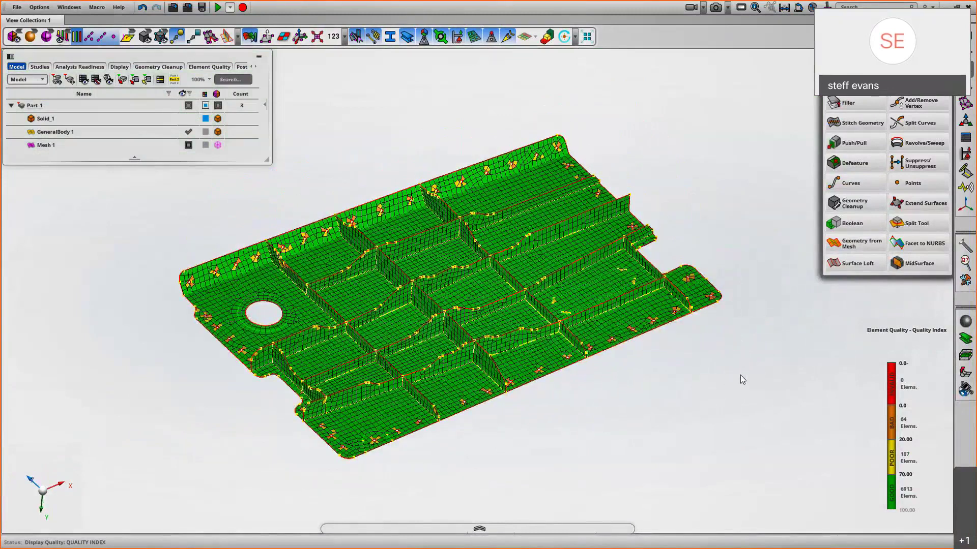
left_click(936, 331)
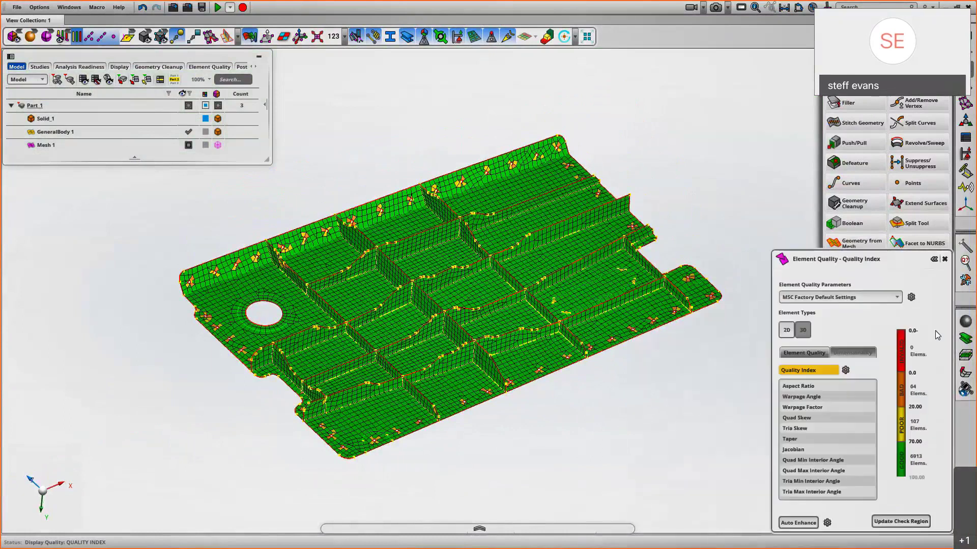
left_click(944, 260)
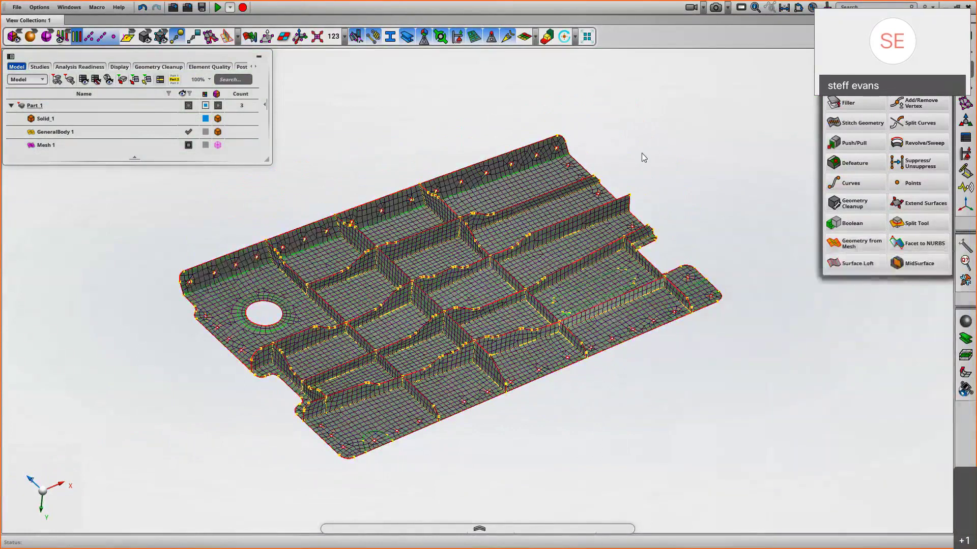
middle_click_drag(642, 154, 753, 169)
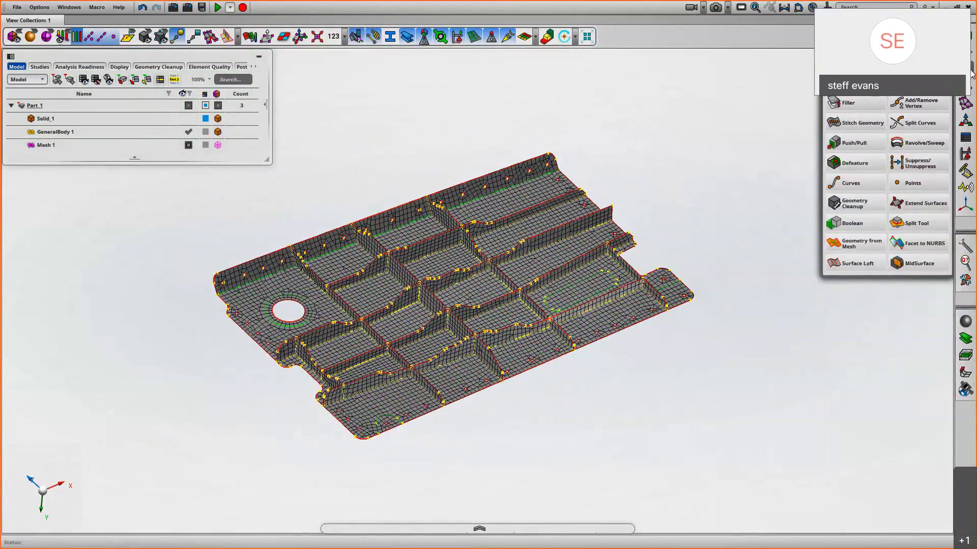
Step: Start Defeature by identified feature and run 2D hole recognition on the meshed panel body
scroll(915, 97, "up", 1)
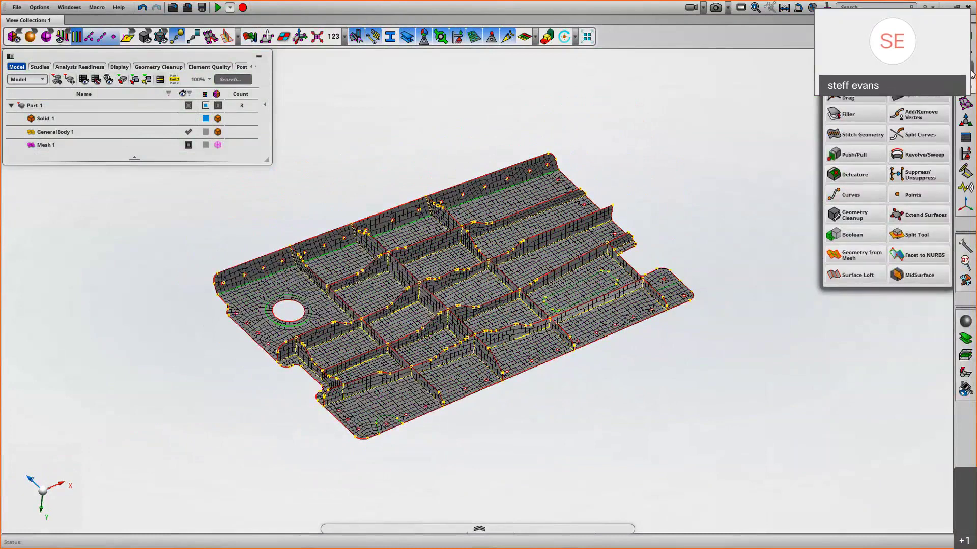
left_click(843, 181)
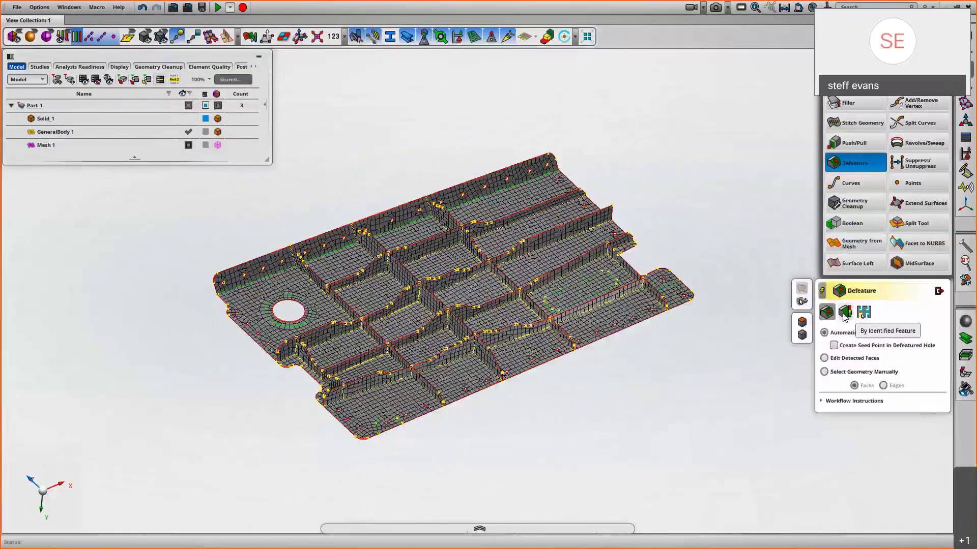
left_click(844, 313)
left_click(580, 307)
middle_click(675, 193)
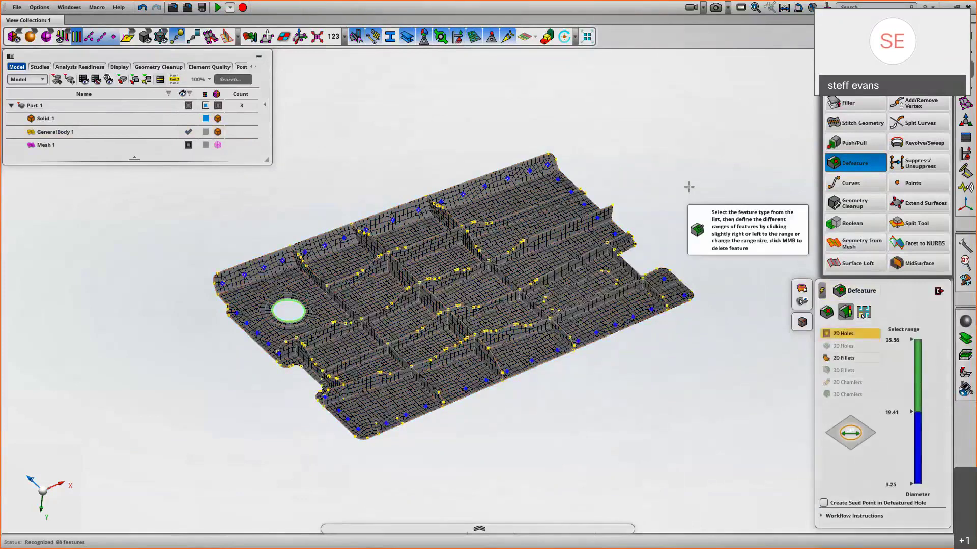
Step: Examine the recognised 2D holes along the flange and panel edges together with the large round opening
scroll(689, 187, "up", 1)
middle_click_drag(688, 185, 651, 206)
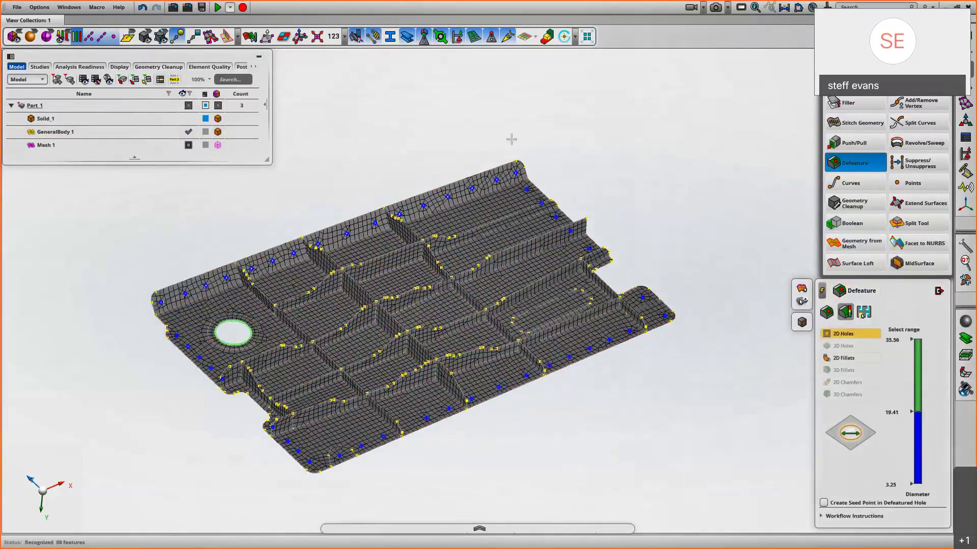
scroll(511, 139, "up", 5)
scroll(641, 213, "down", 3)
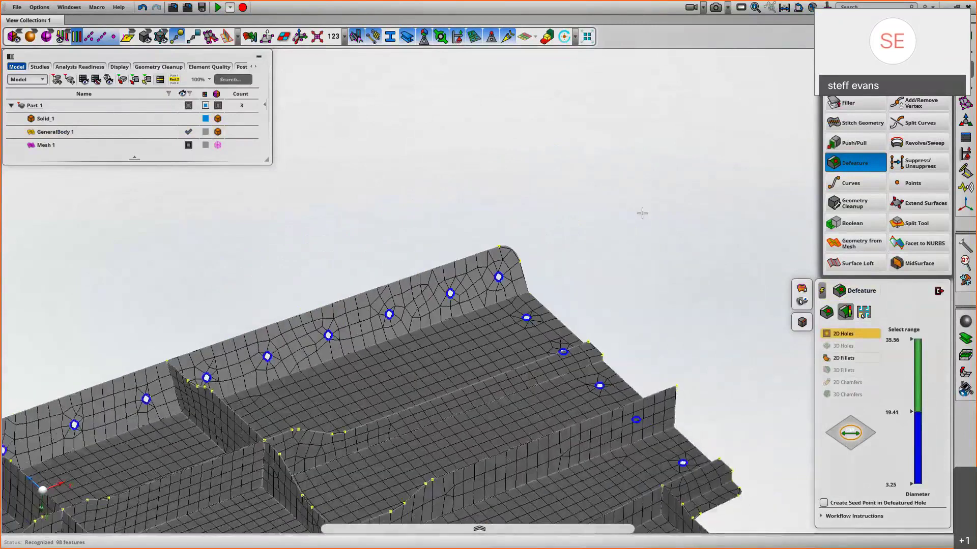
middle_click_drag(641, 213, 730, 142)
scroll(730, 142, "down", 5)
middle_click_drag(296, 201, 497, 186)
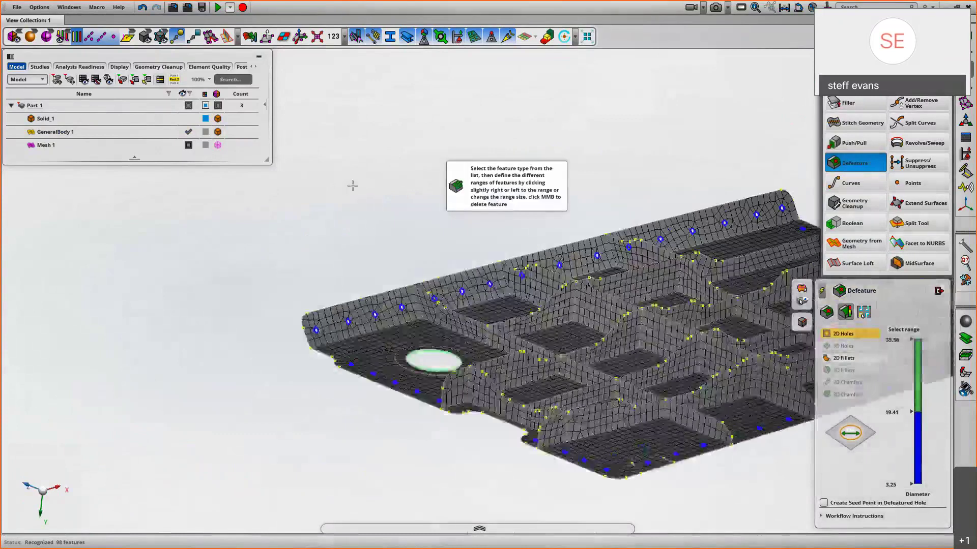
scroll(378, 187, "up", 5)
mouse_move(378, 186)
middle_mouse_down()
mouse_move(377, 197)
mouse_move(382, 184)
middle_mouse_up()
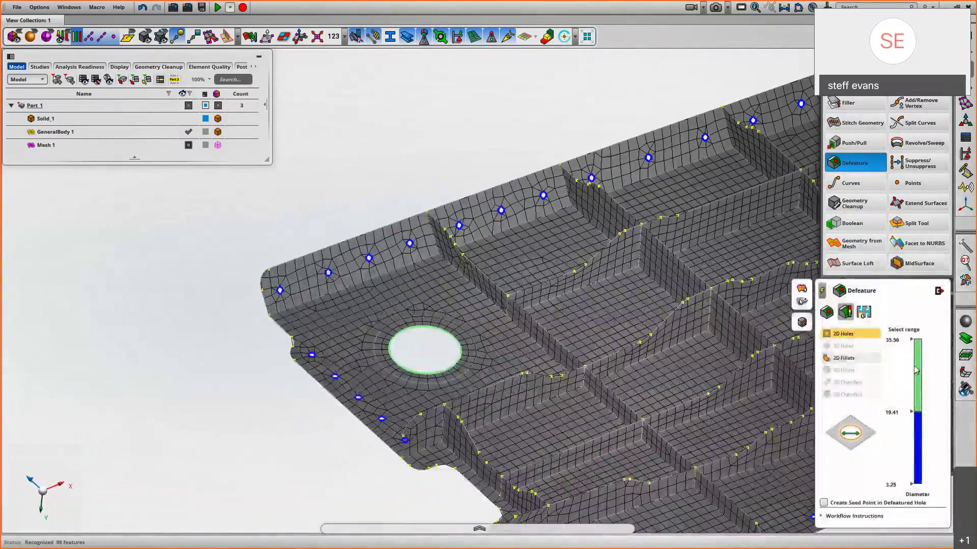
Step: Try deleting the 2D holes in the 3.25 to 19.41 diameter range without seed points, and undo the deletion
left_click(917, 408)
double_click(898, 412)
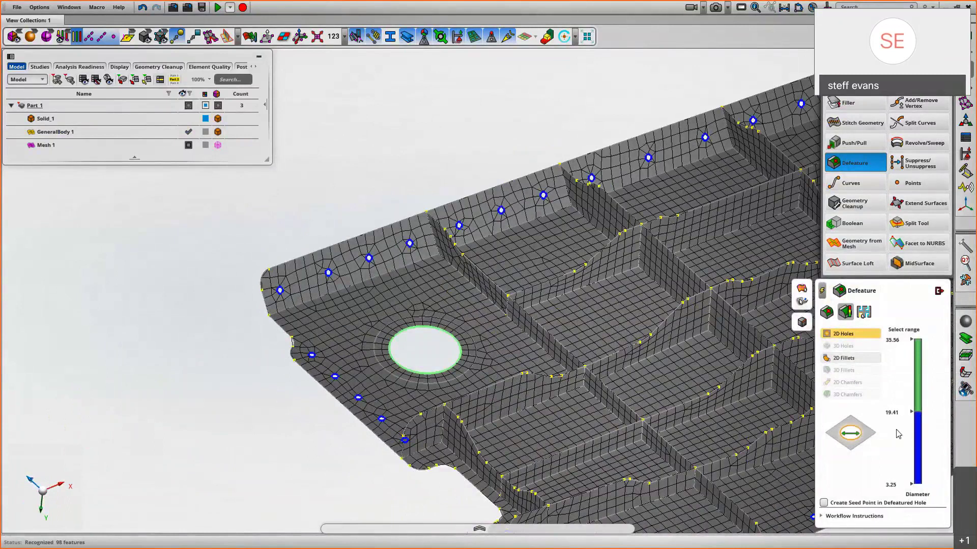
left_click_drag(915, 438, 918, 486)
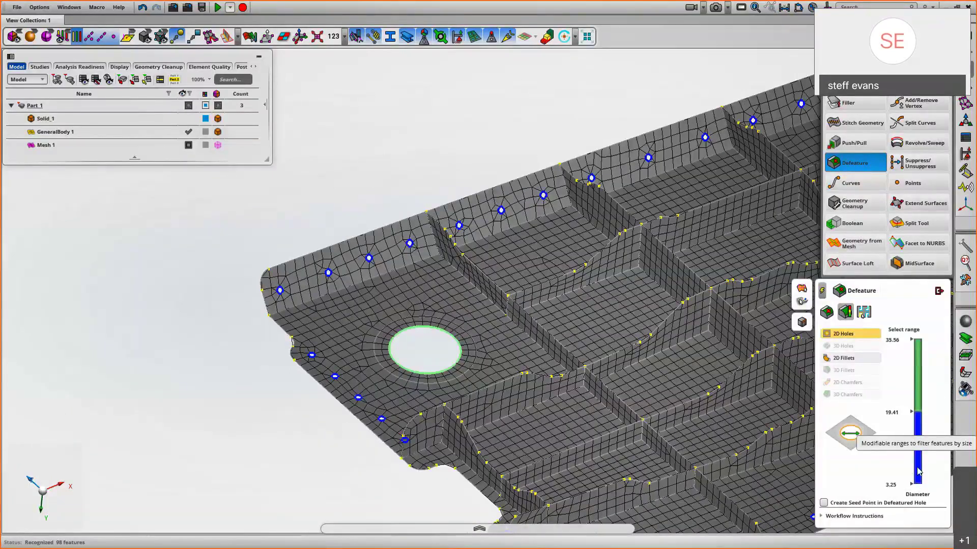
left_click(918, 471)
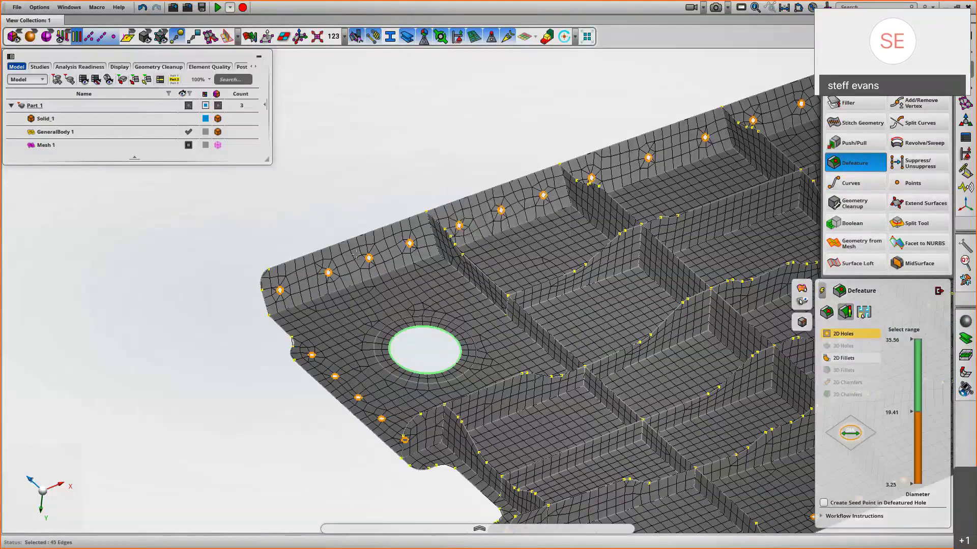
middle_click(453, 161)
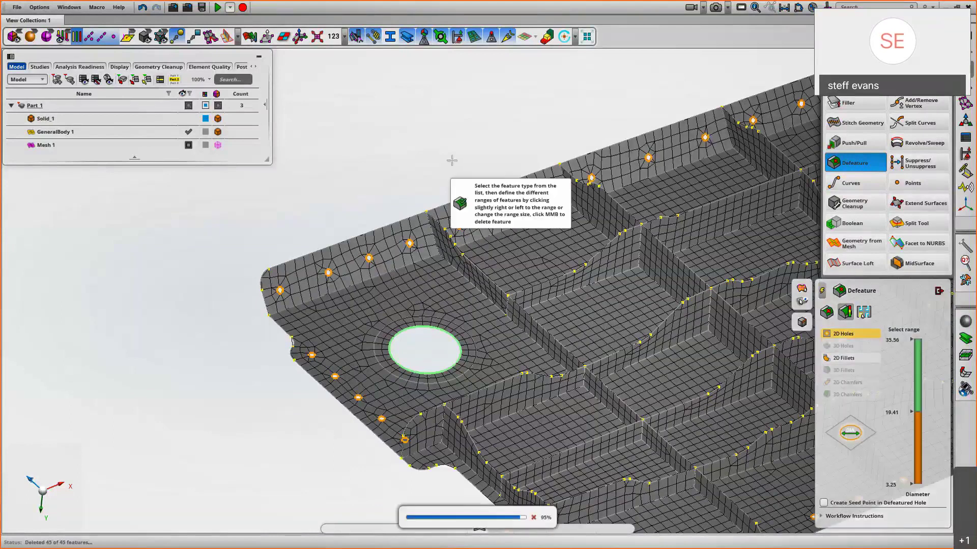
mouse_move(403, 160)
middle_mouse_down()
mouse_move(379, 151)
mouse_move(402, 152)
middle_mouse_up()
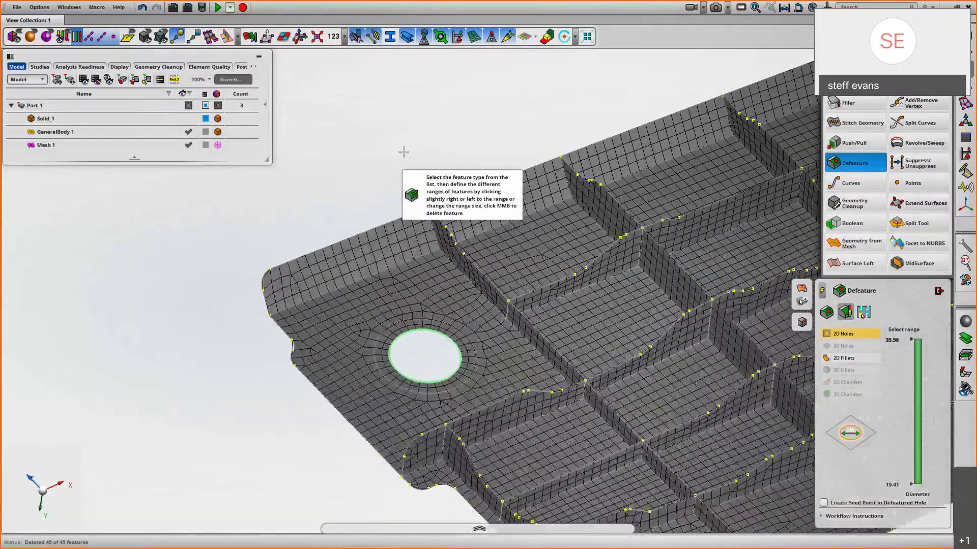
key("ctrl+z")
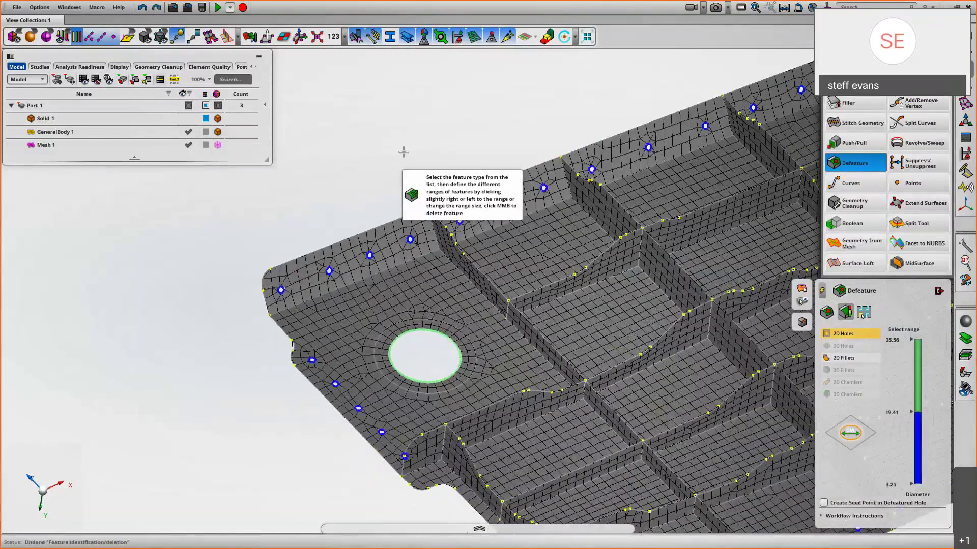
Step: Enable Create Seed Point in Defeatured Hole and delete the 2D holes in the 3.25 to 19.41 diameter range
left_click(823, 503)
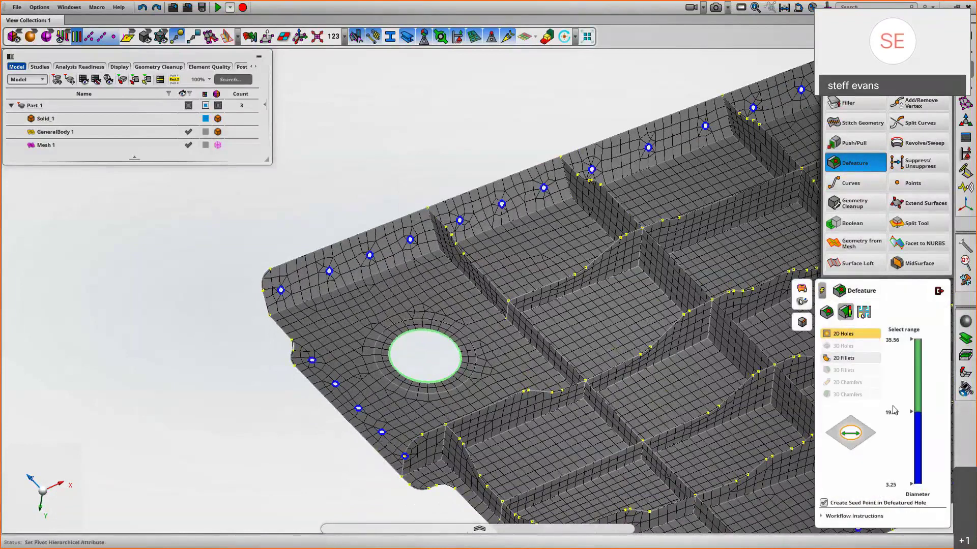
left_click(917, 429)
middle_click(425, 162)
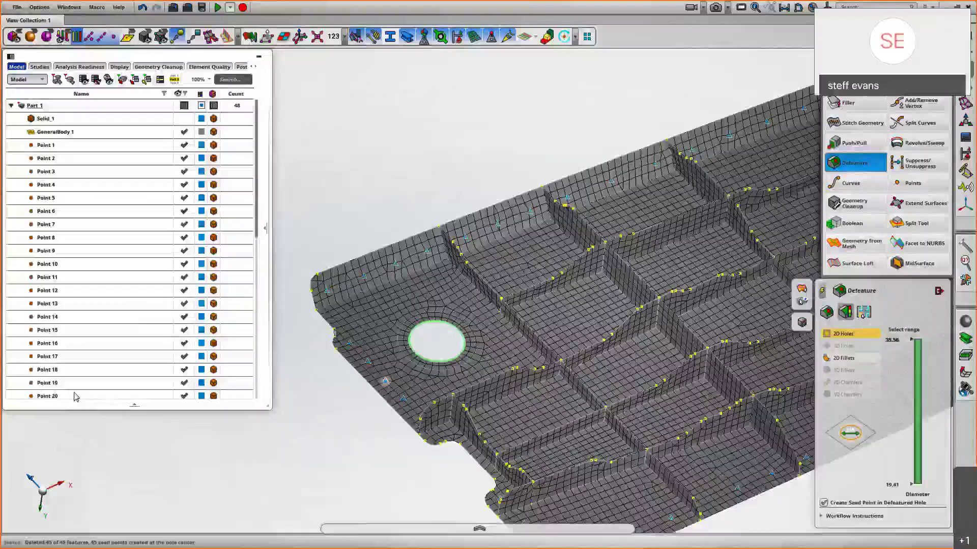
Step: Highlight Point 1 and inspect how the flange mesh passes through the seed points at the former hole centres
left_click(62, 146)
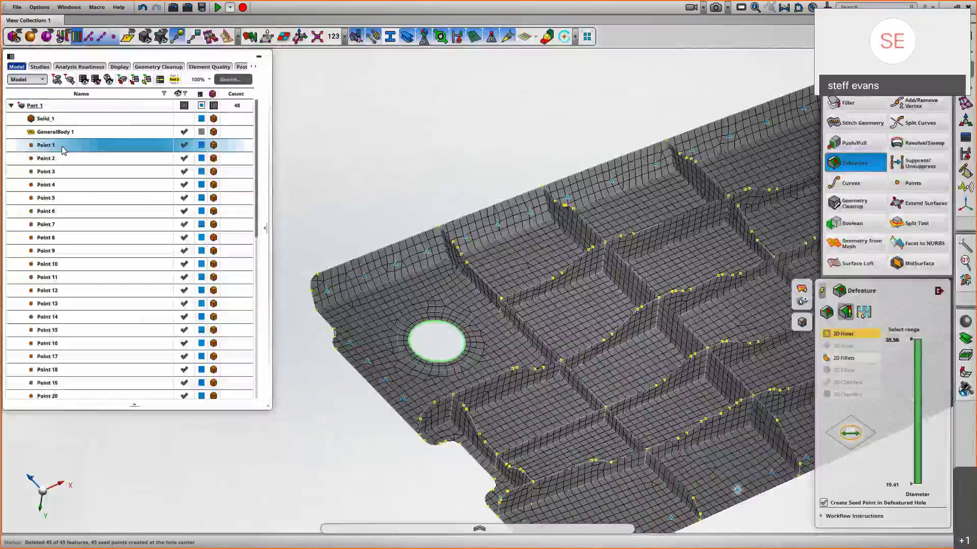
scroll(530, 234, "up", 5)
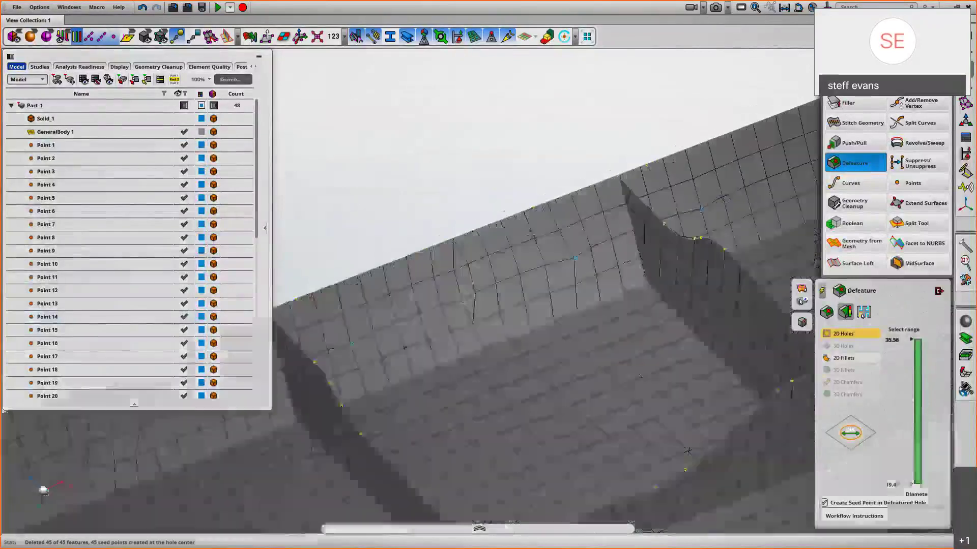
scroll(472, 300, "up", 2)
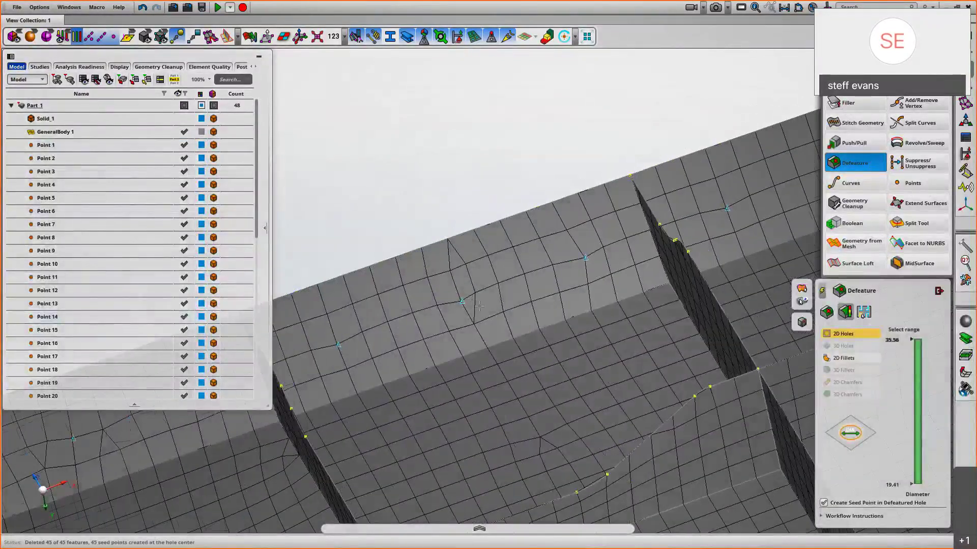
Step: Inspect the mesh around the seed points left by the removed flange holes, and exit the Defeature tool
scroll(523, 87, "down", 6)
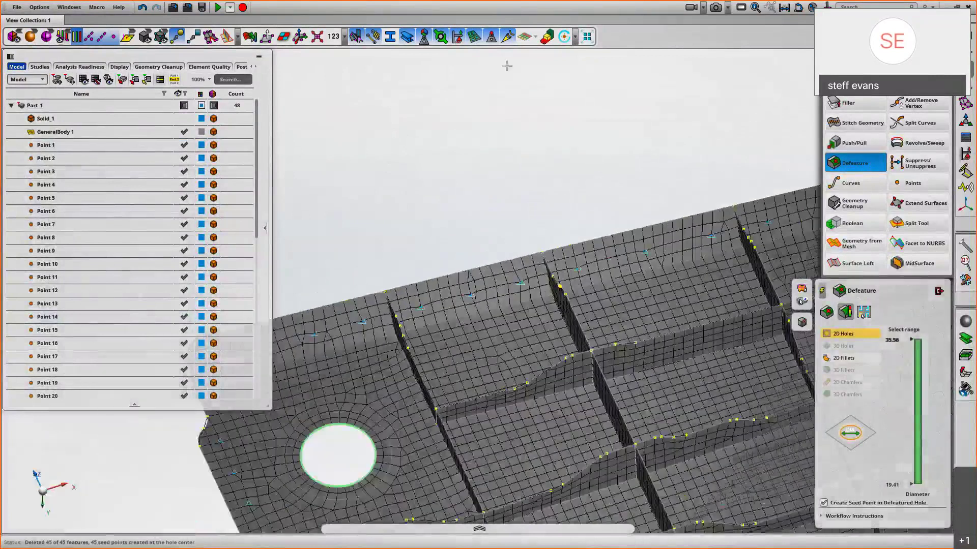
scroll(506, 65, "down", 6)
mouse_move(495, 106)
middle_mouse_down()
mouse_move(487, 94)
mouse_move(475, 105)
middle_mouse_up()
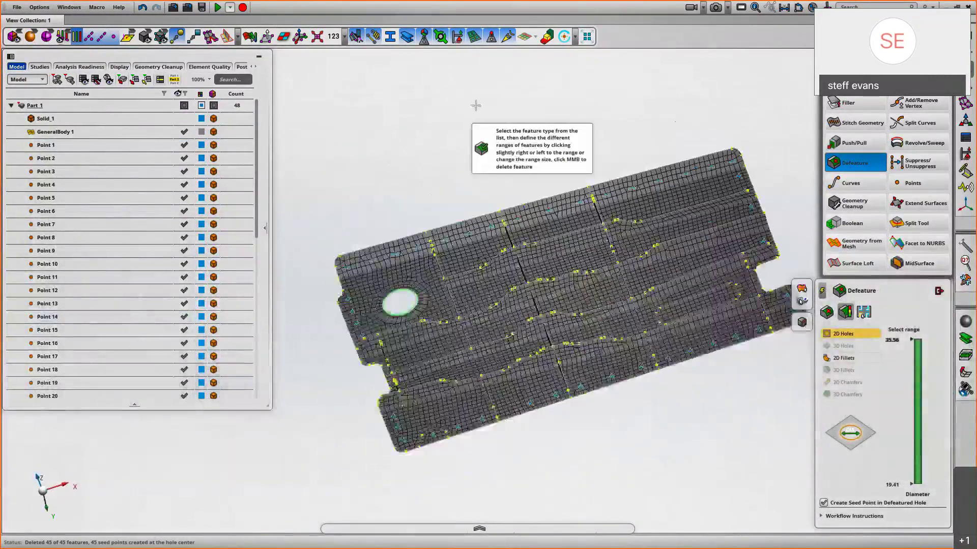
right_click_drag(476, 105, 537, 147)
left_click_drag(358, 249, 519, 339)
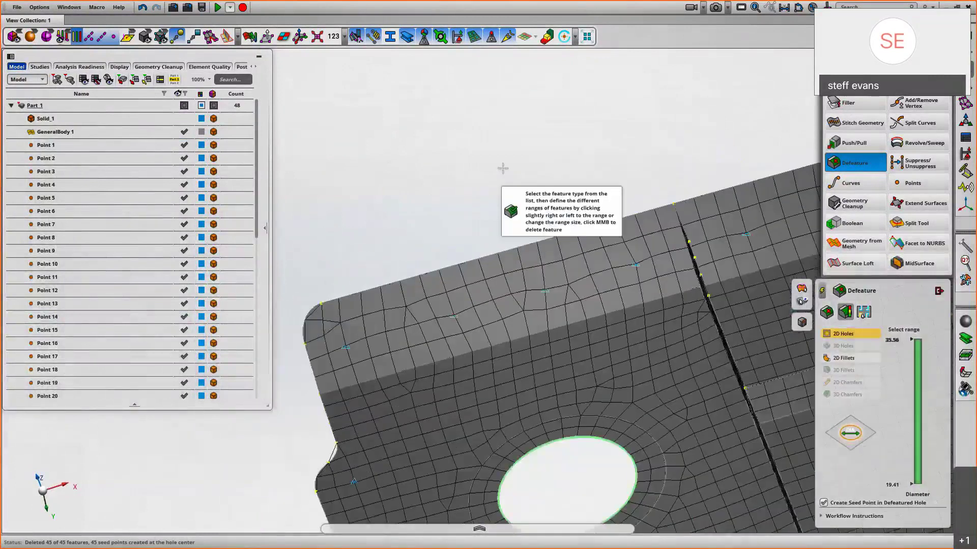
middle_click_drag(503, 168, 467, 324)
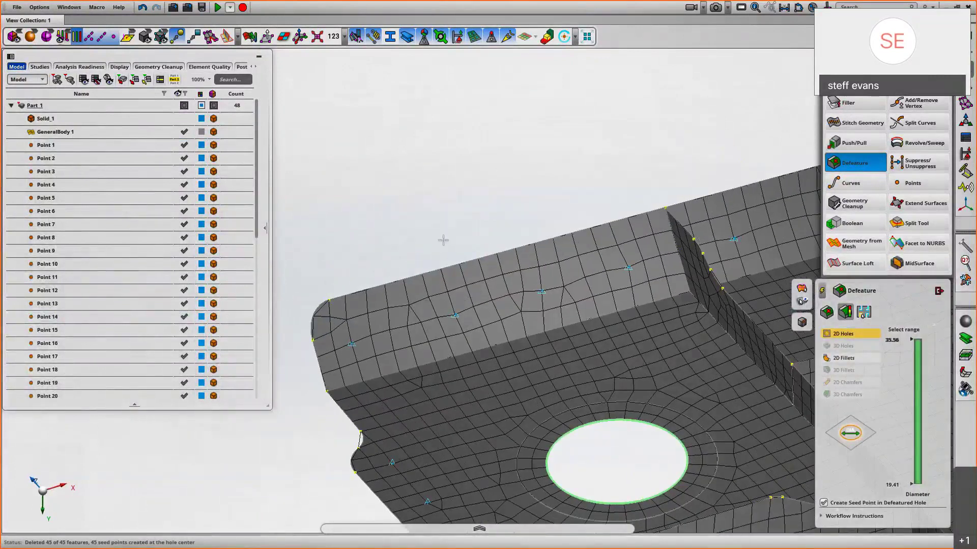
middle_click_drag(443, 240, 427, 190)
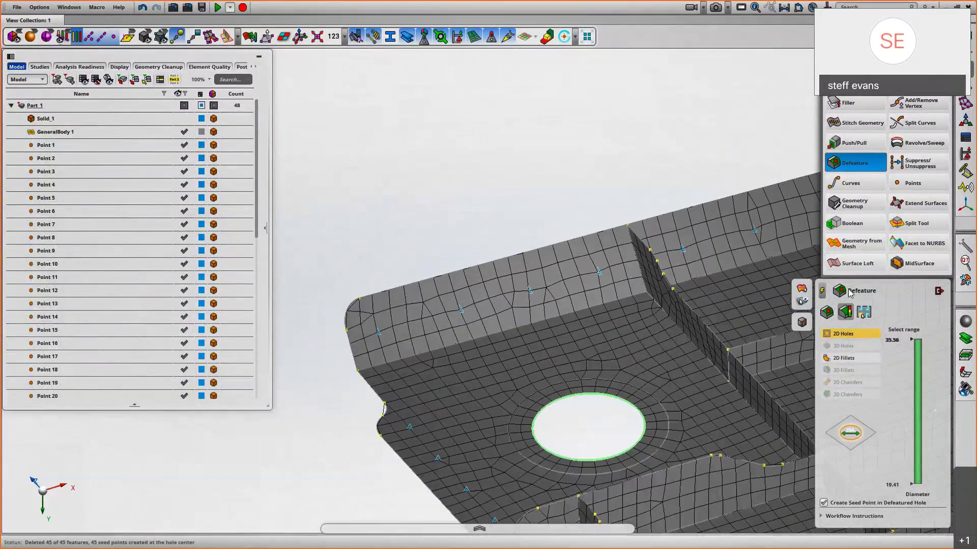
left_click(939, 292)
Step: Display the element quality by Quality Index, inspect the poor and bad elements between the ribs, and turn the quality display off
middle_click_drag(618, 144, 624, 102)
middle_click_drag(626, 425, 742, 424)
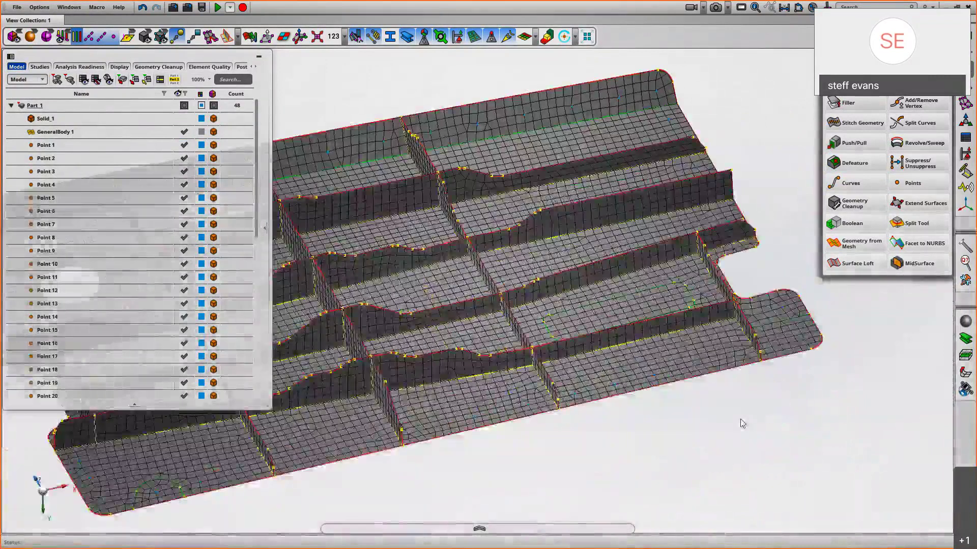
scroll(741, 424, "up", 3)
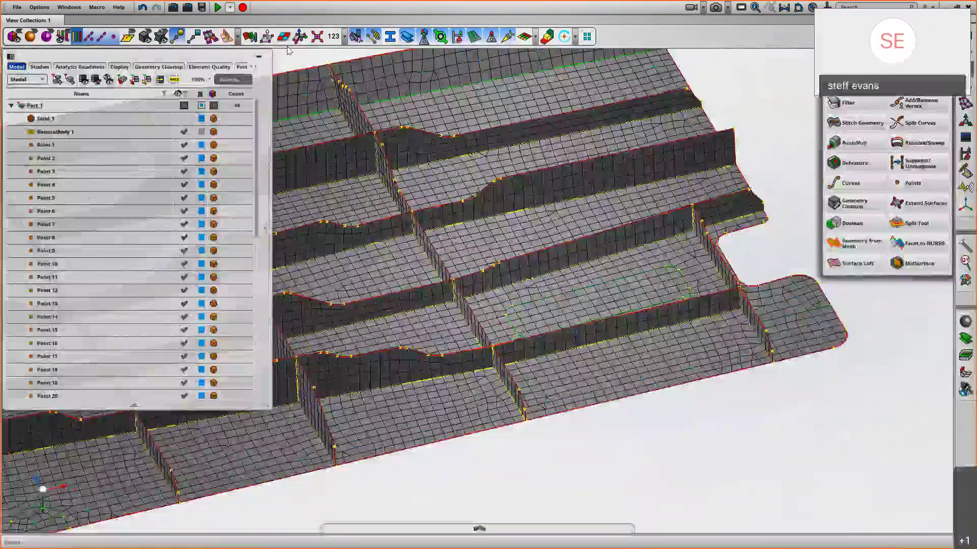
left_click(249, 40)
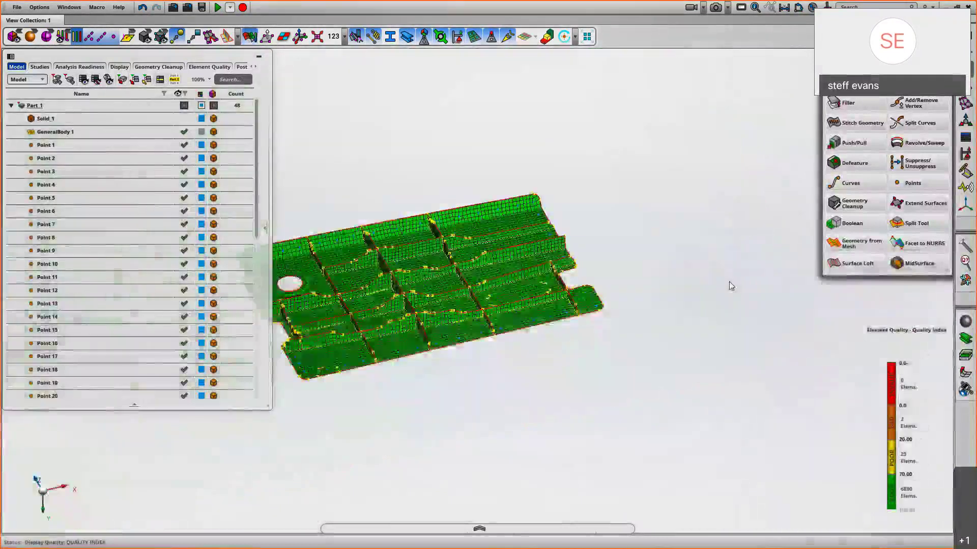
mouse_move(729, 282)
middle_mouse_down()
mouse_move(686, 297)
mouse_move(751, 301)
middle_mouse_up()
right_click_drag(716, 380, 508, 220)
mouse_move(567, 171)
middle_mouse_down()
mouse_move(594, 162)
mouse_move(739, 197)
mouse_move(728, 187)
mouse_move(736, 152)
middle_mouse_up()
mouse_move(903, 431)
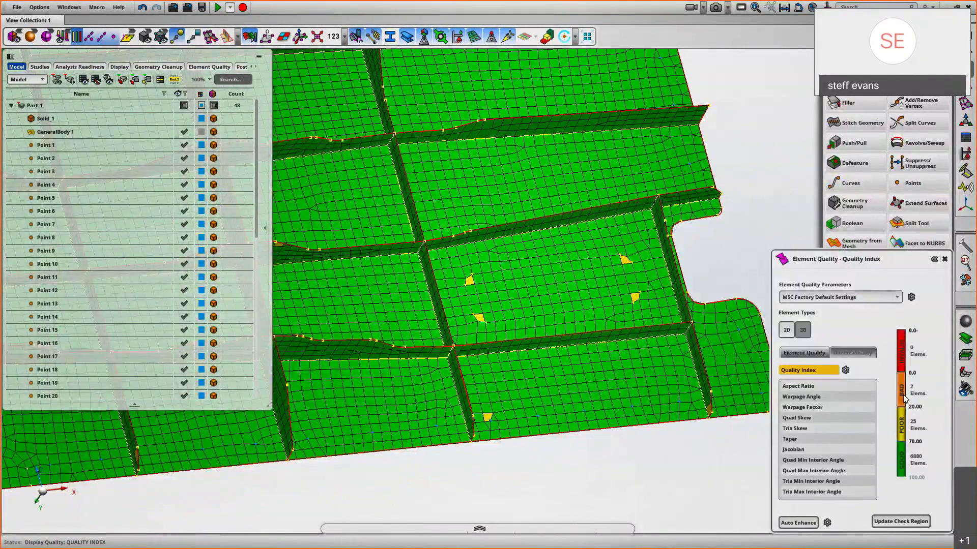
key("Escape")
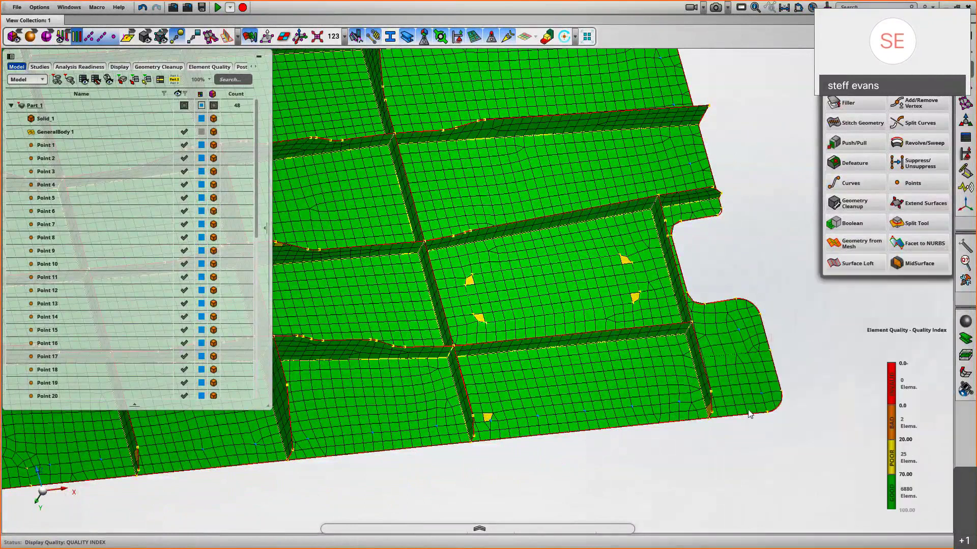
middle_click_drag(748, 411, 741, 351)
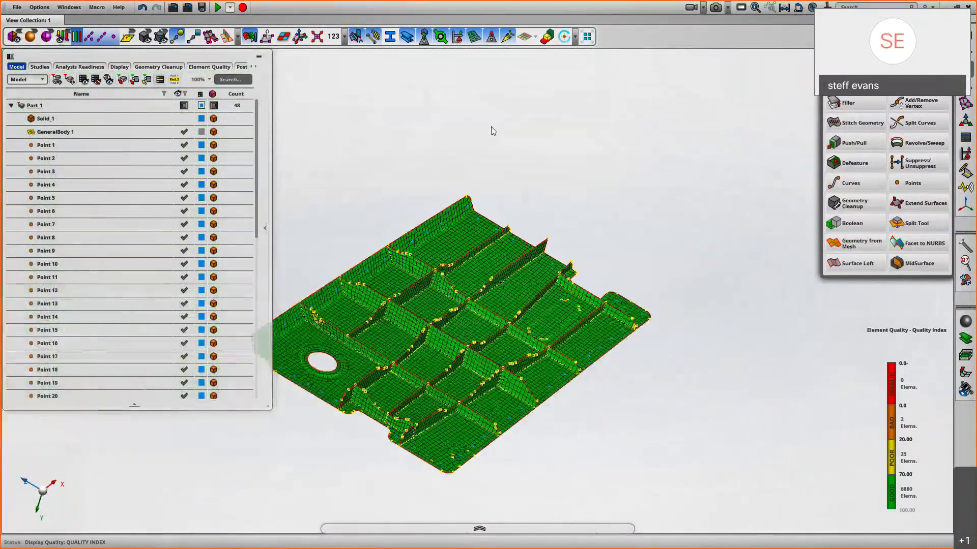
key("Escape")
Step: Recolor all seed points from Point 1 to Point 45 red
middle_click_drag(518, 139, 659, 83)
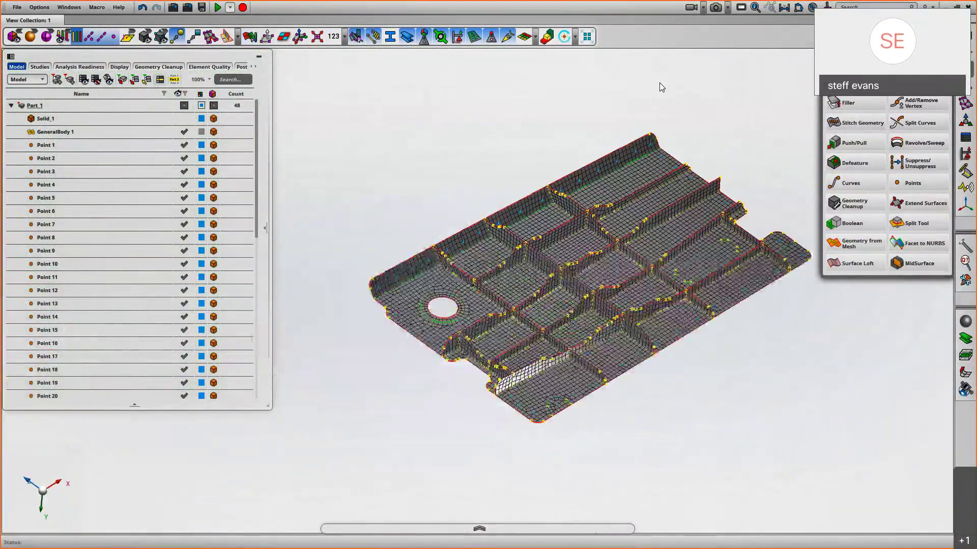
middle_click_drag(399, 164, 402, 202)
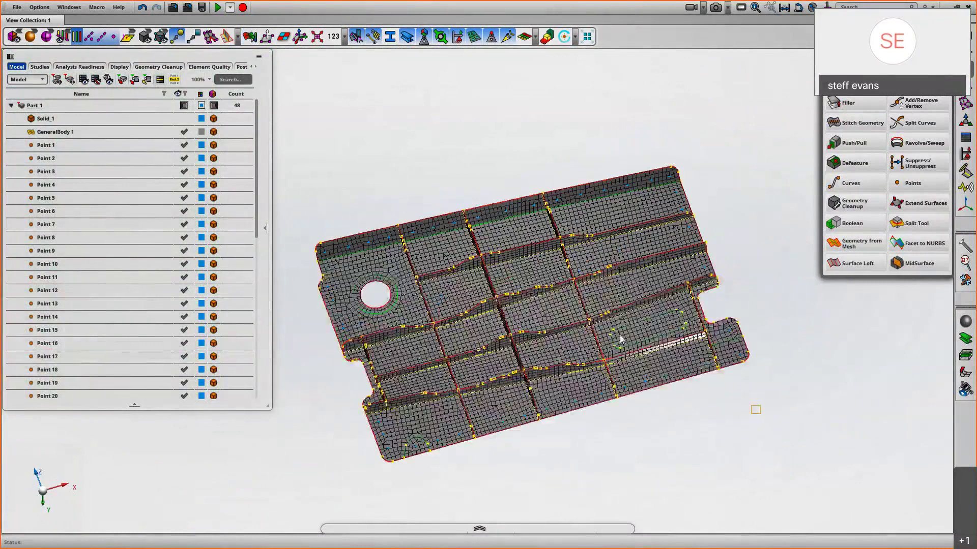
scroll(660, 344, "up", 5)
scroll(701, 351, "up", 3)
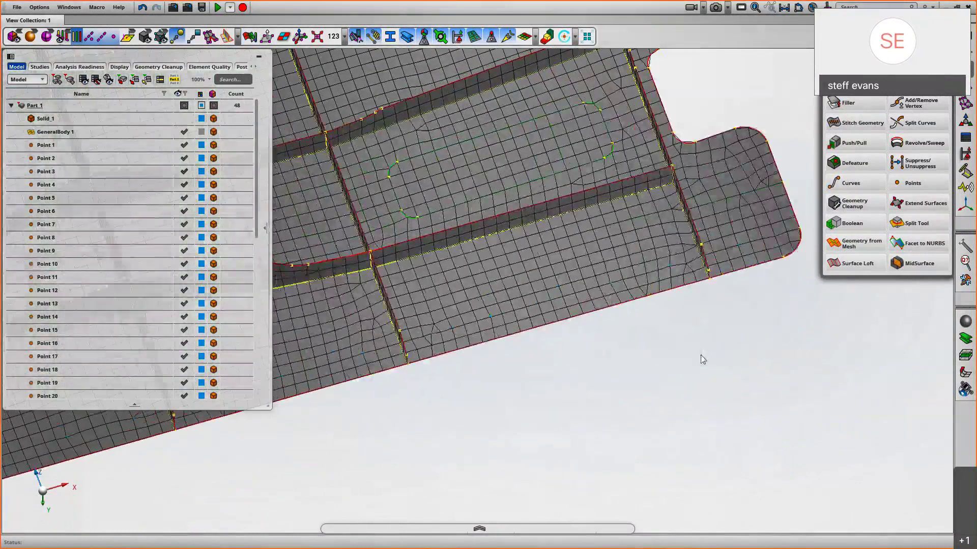
left_click(46, 145)
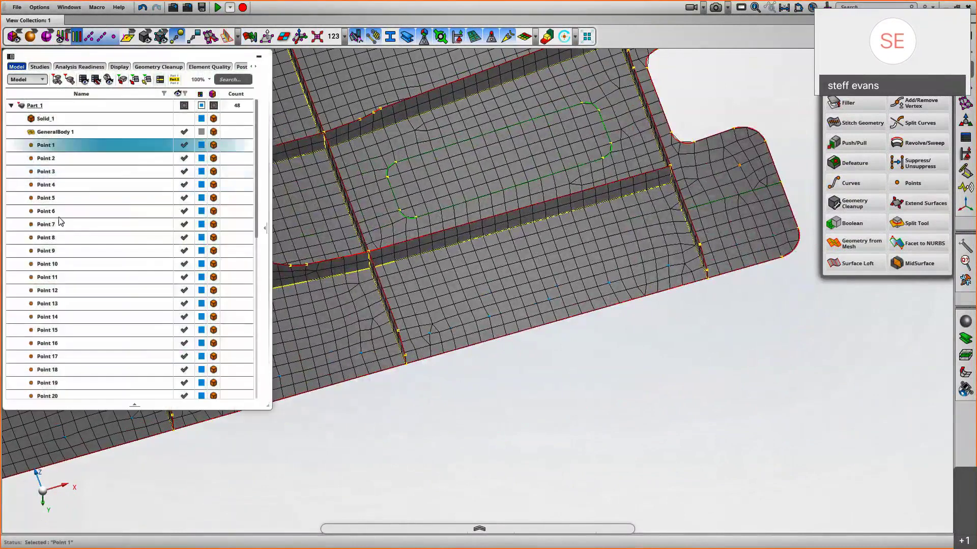
left_click_drag(256, 196, 265, 376)
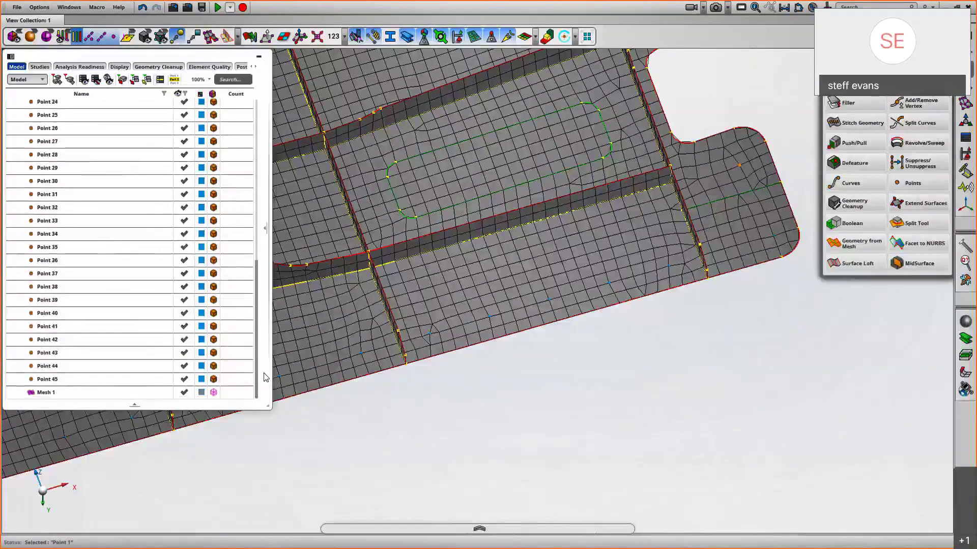
left_click(104, 381, "shift")
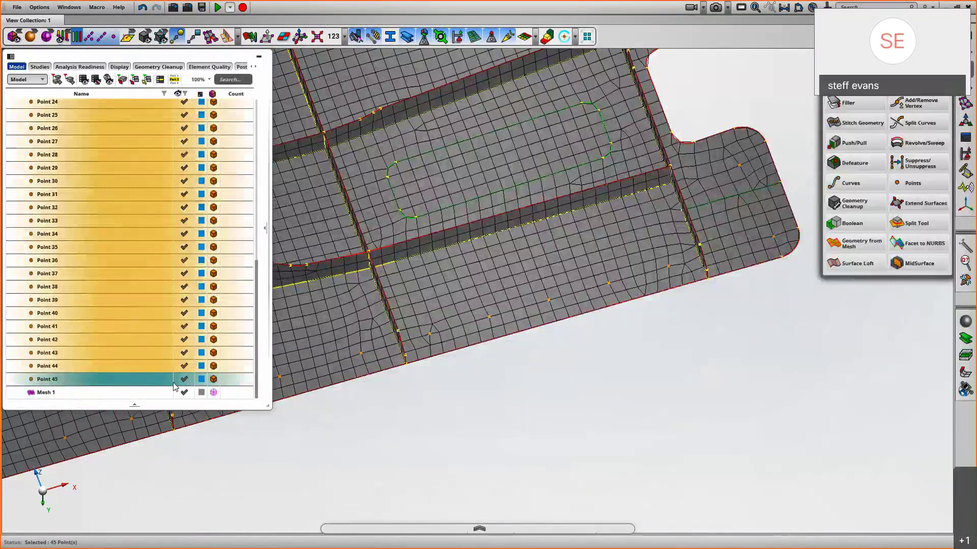
left_click(201, 380)
left_click(214, 467)
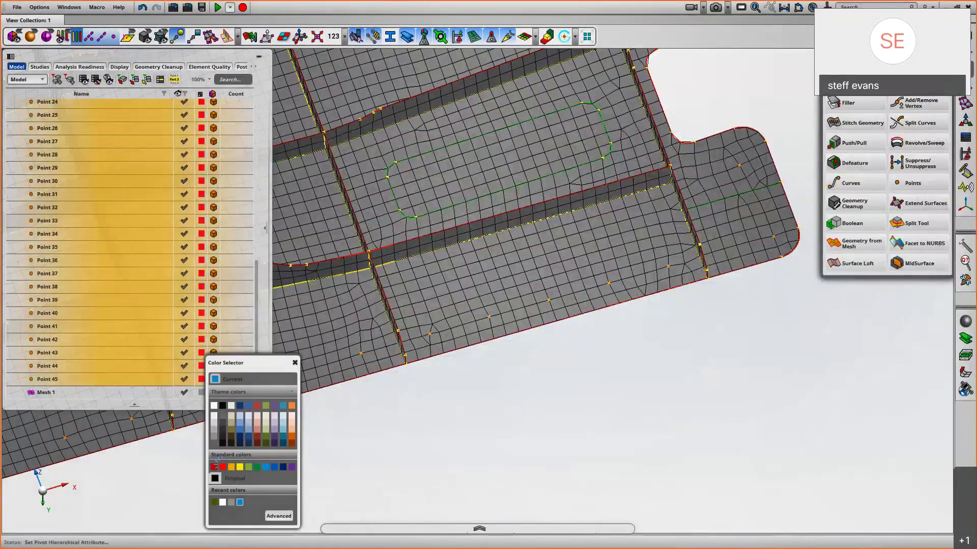
left_click(588, 410)
Step: Remesh the outer-edge bay beside the notched corner tab using Surface Mesh with quad-only elements and the mapped method
middle_click_drag(612, 401, 468, 245)
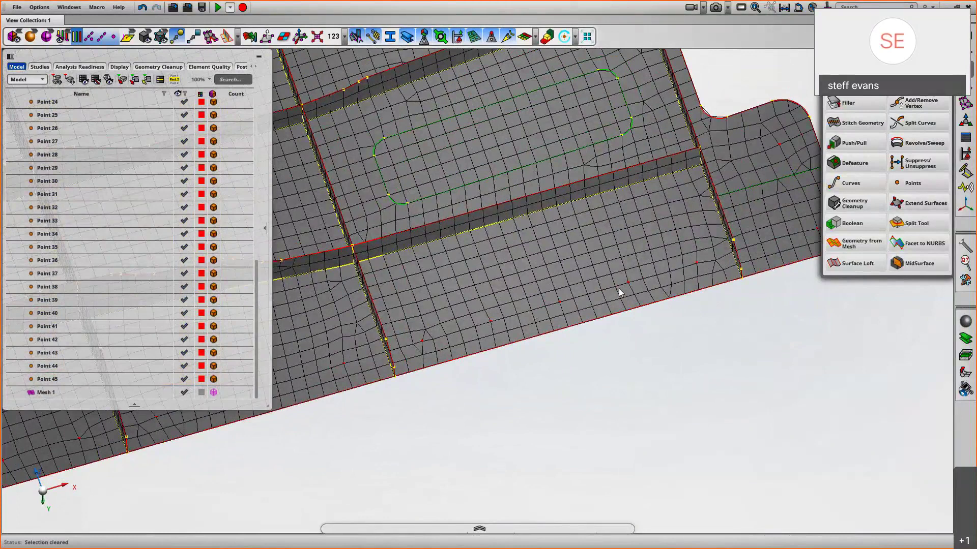
middle_click_drag(620, 292, 728, 353)
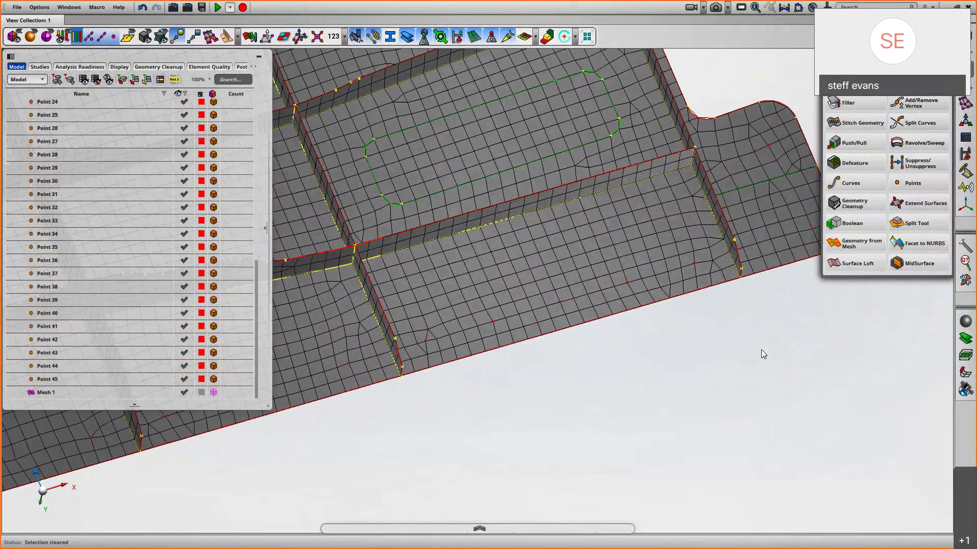
middle_click_drag(762, 349, 760, 344)
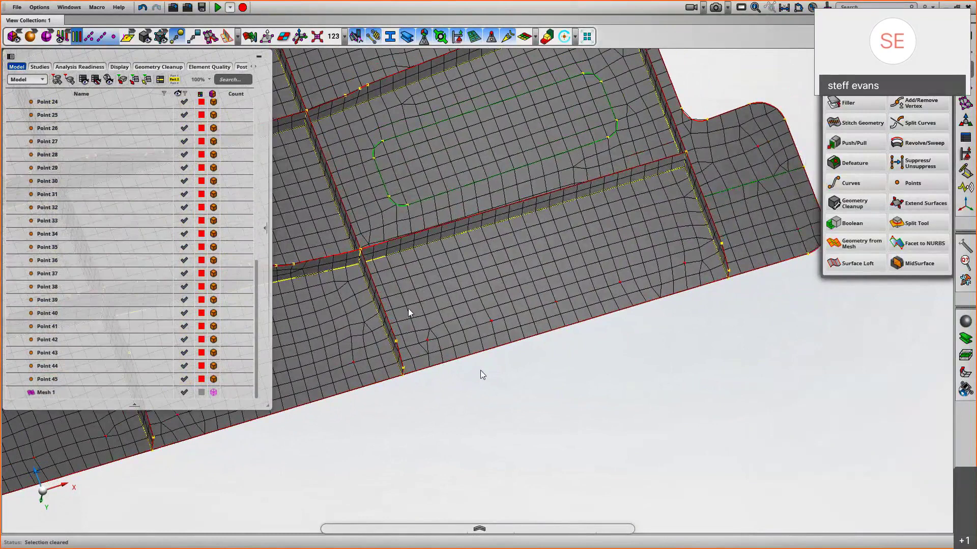
left_click(971, 88)
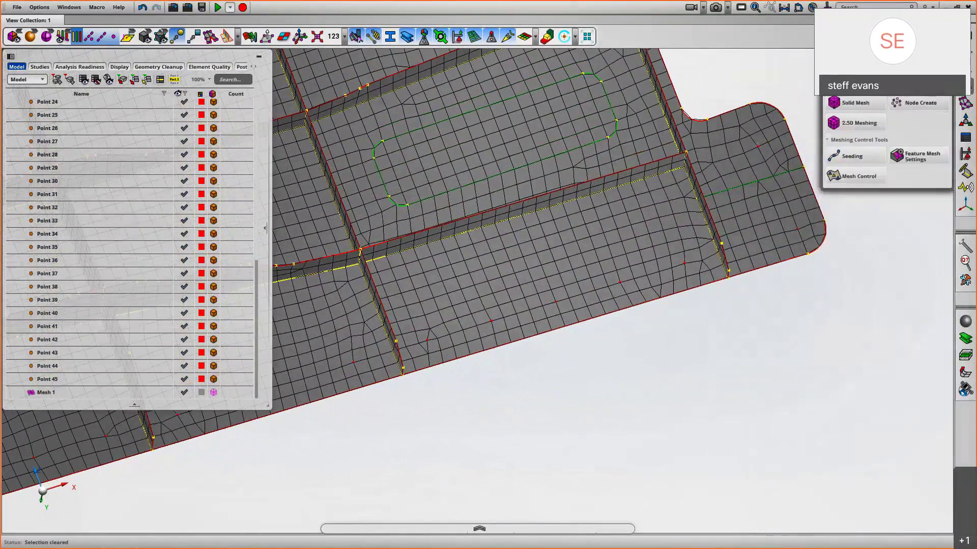
left_click(860, 82)
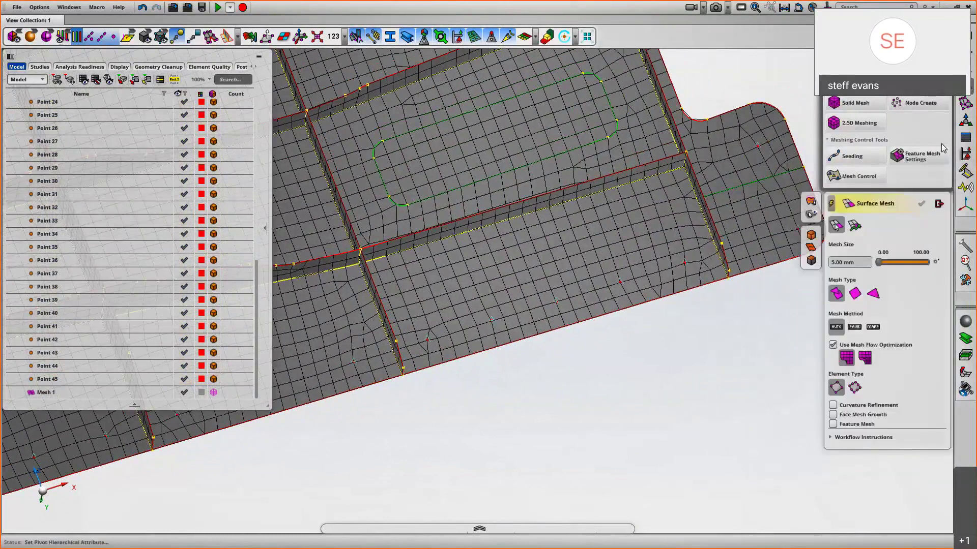
left_click(812, 260)
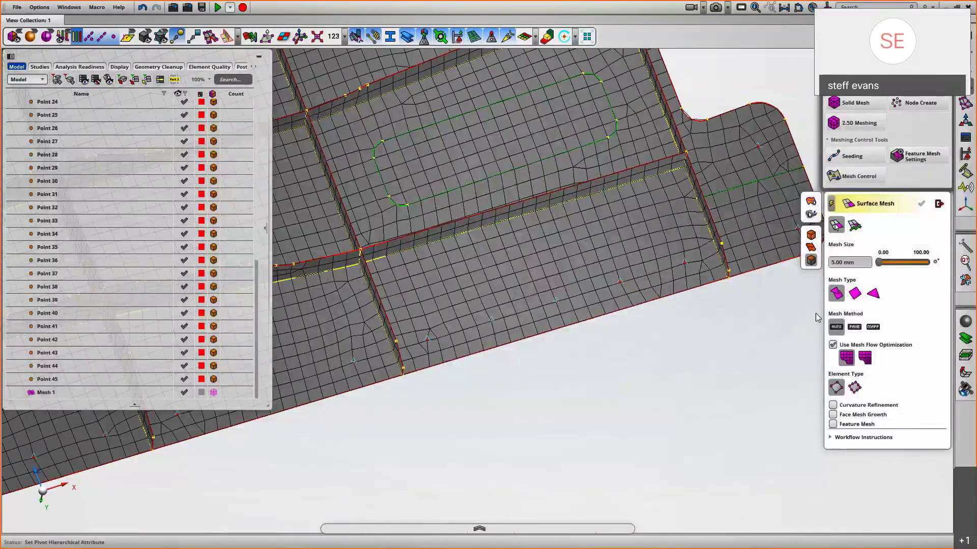
middle_click_drag(752, 365, 715, 386)
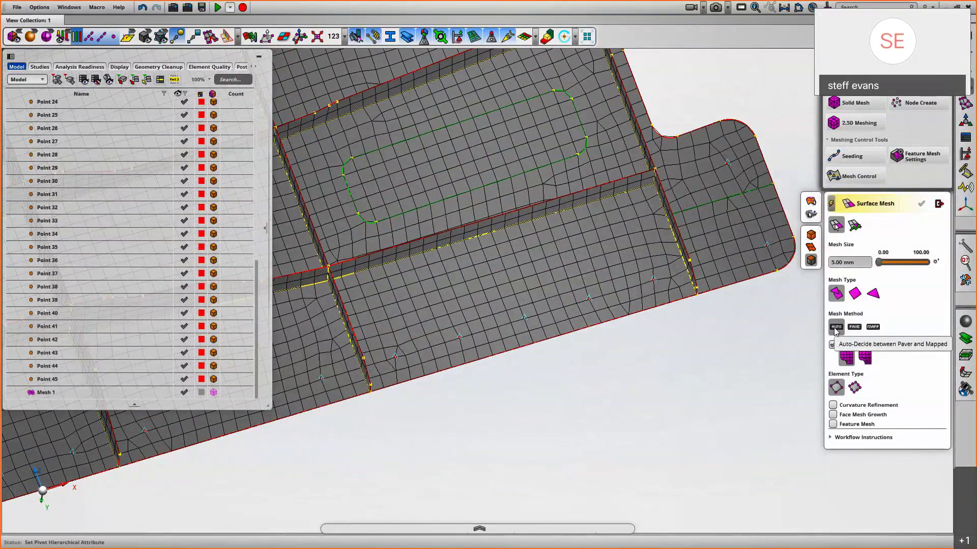
left_click(854, 294)
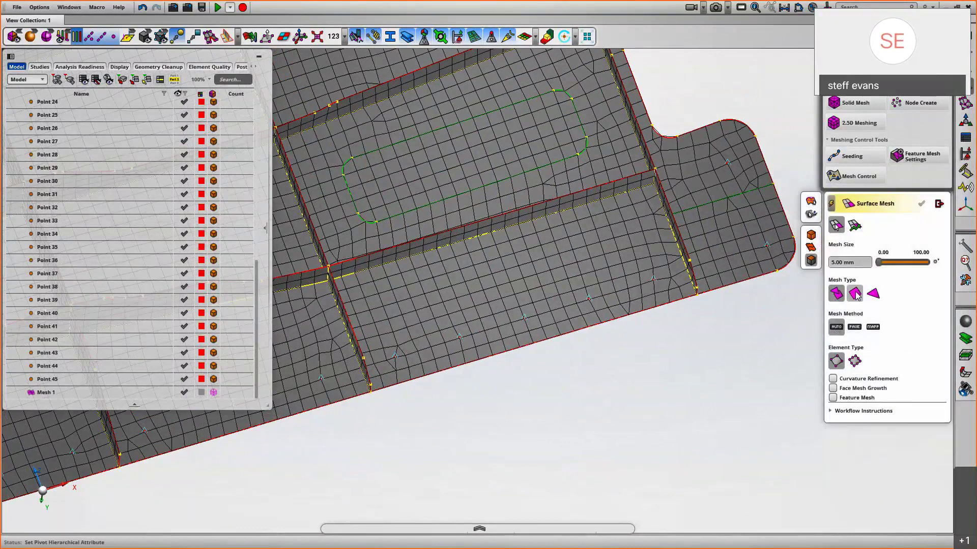
left_click(873, 328)
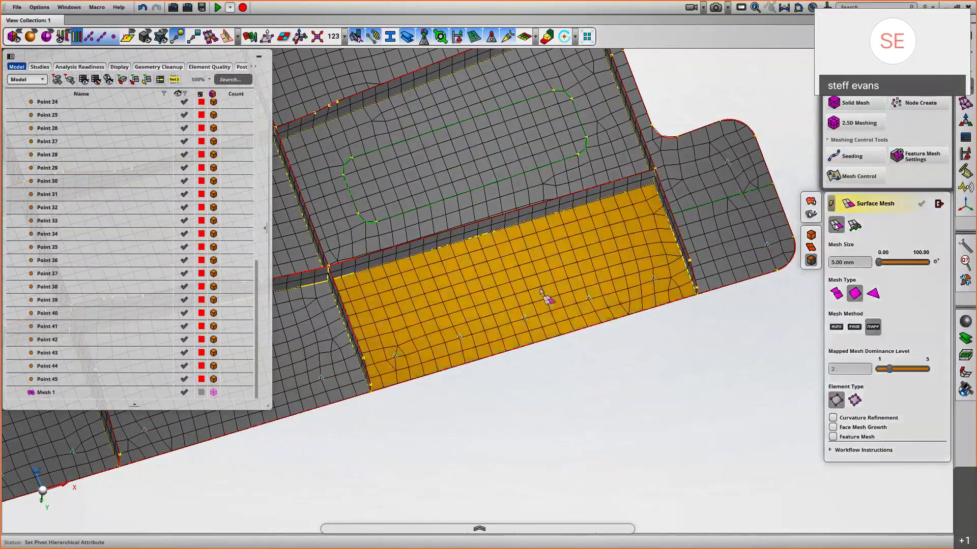
left_click(540, 291)
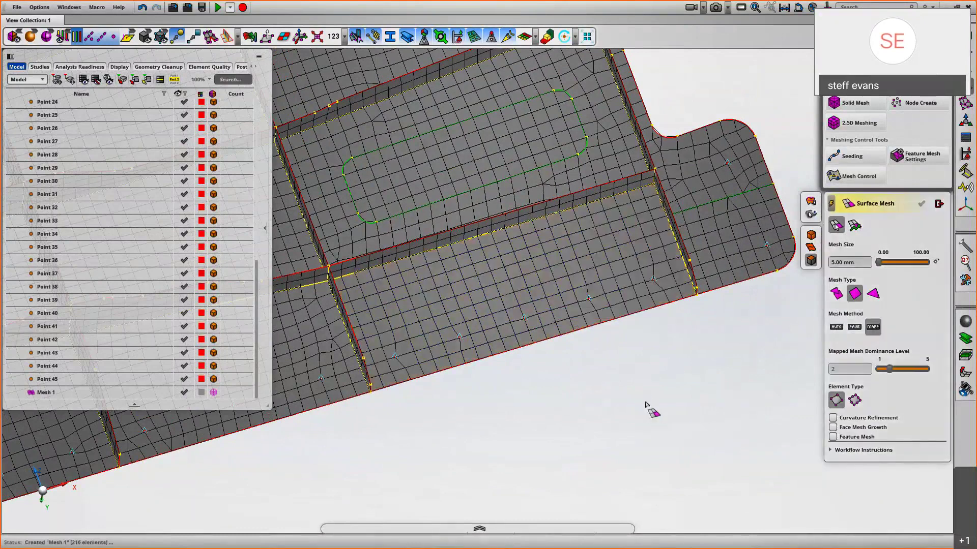
Step: Remesh the neighbouring bays along the same outer edge of the plate with mapped quad elements
middle_click_drag(646, 405, 643, 417)
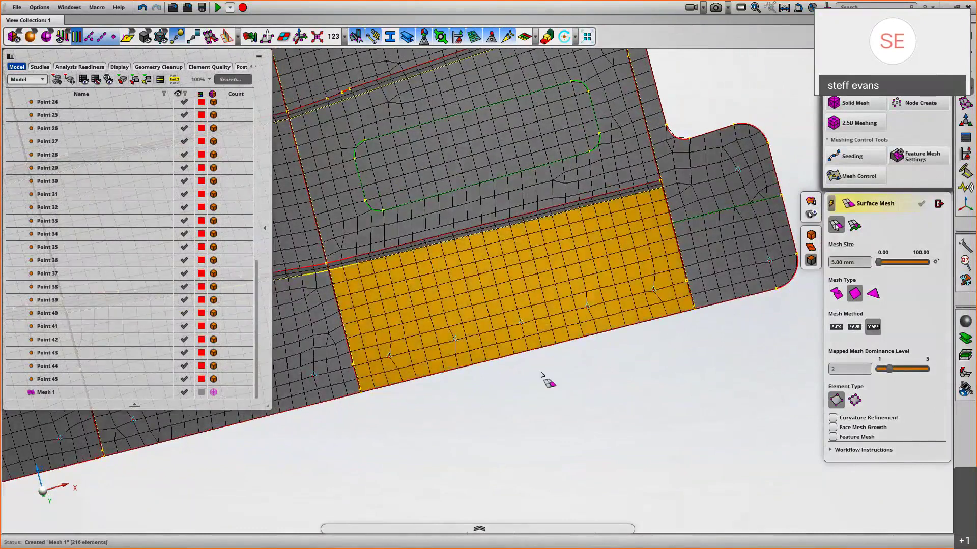
scroll(601, 433, "down", 3)
right_click_drag(601, 433, 798, 391)
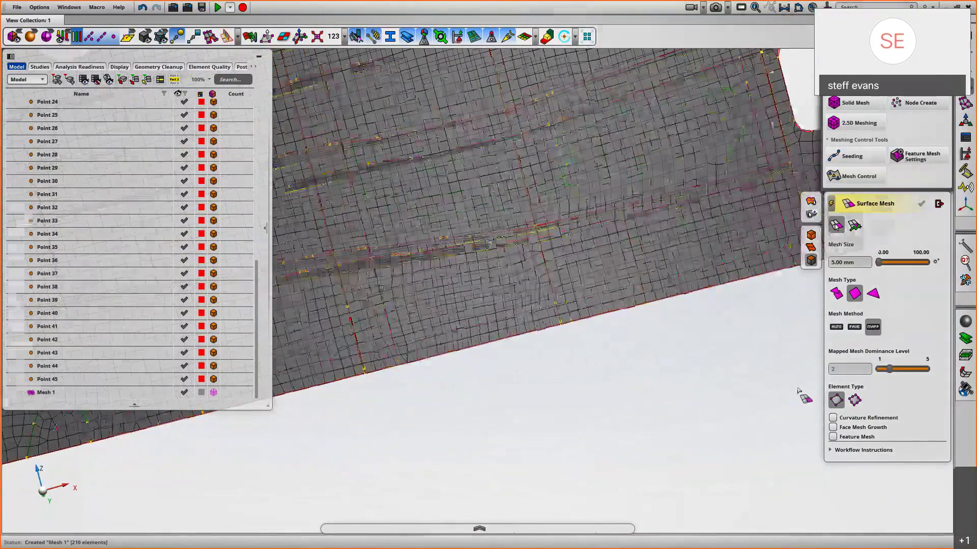
scroll(704, 443, "up", 4)
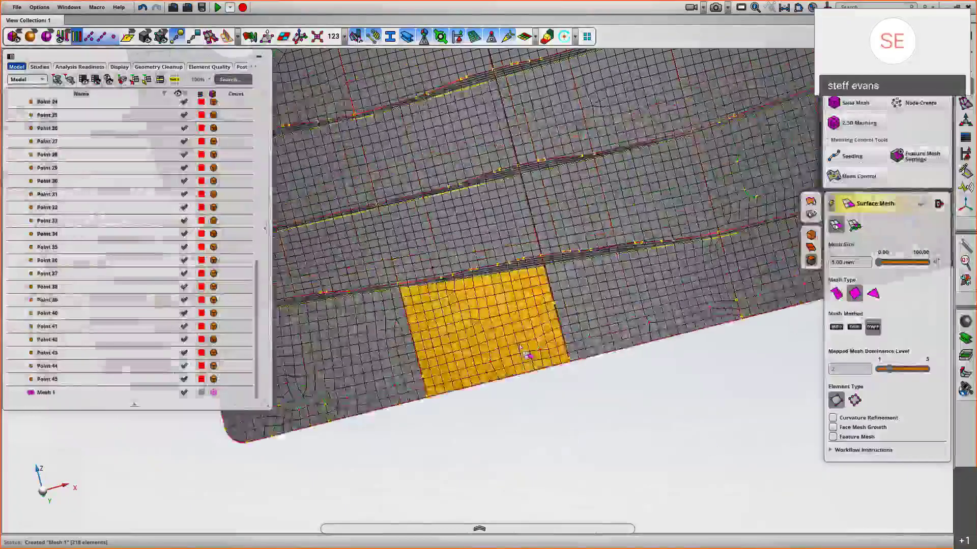
left_click(524, 351)
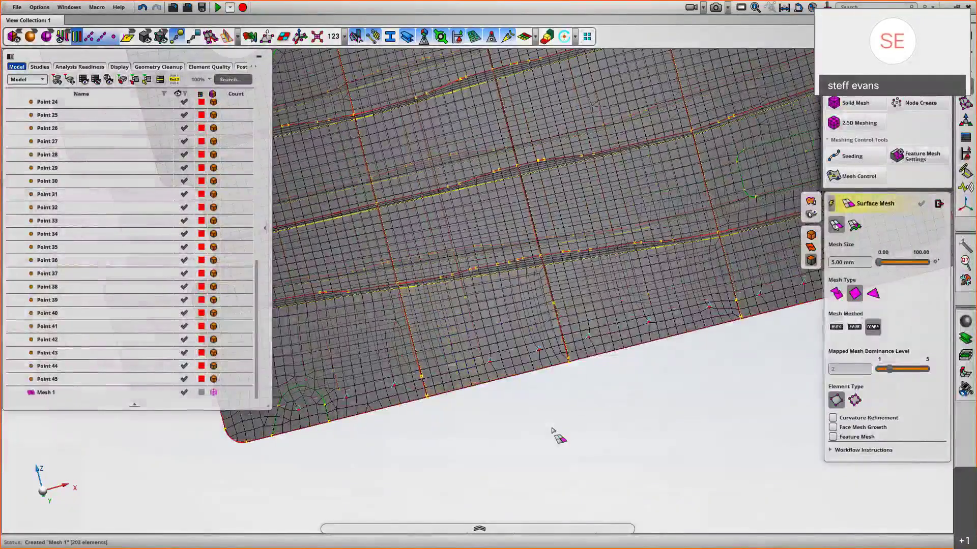
right_click_drag(552, 428, 464, 422)
scroll(460, 419, "down", 1)
left_click_drag(432, 399, 726, 401)
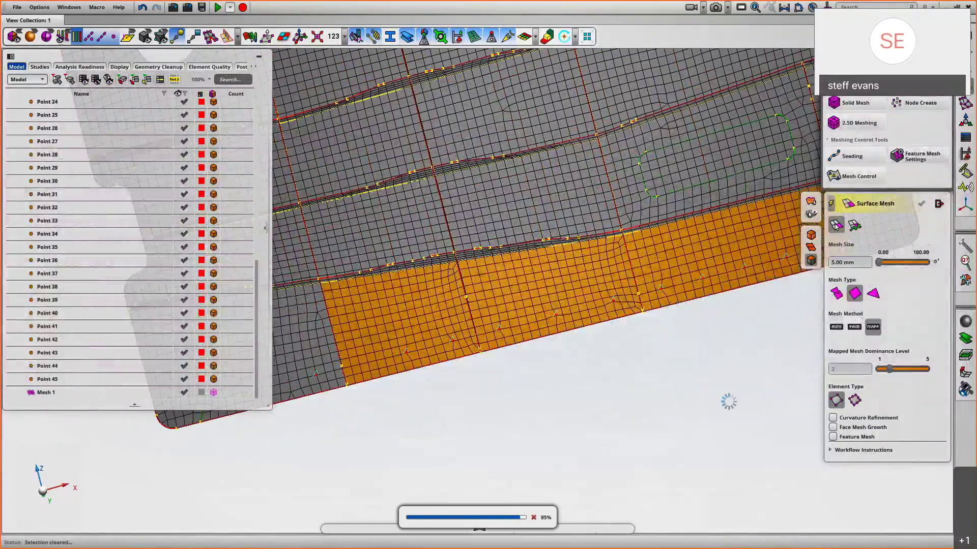
Step: Remesh the corner bay containing the arc-shaped edges with mapped quads, undoing and redoing that remesh
middle_click_drag(731, 388, 690, 408)
left_click(577, 340)
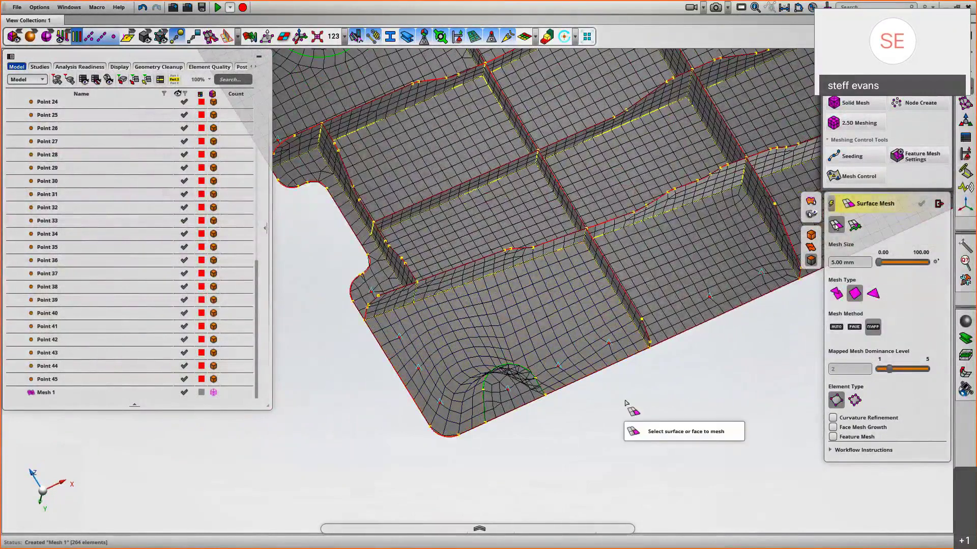
key("ctrl+z")
middle_click_drag(670, 405, 539, 193)
key("ctrl+y")
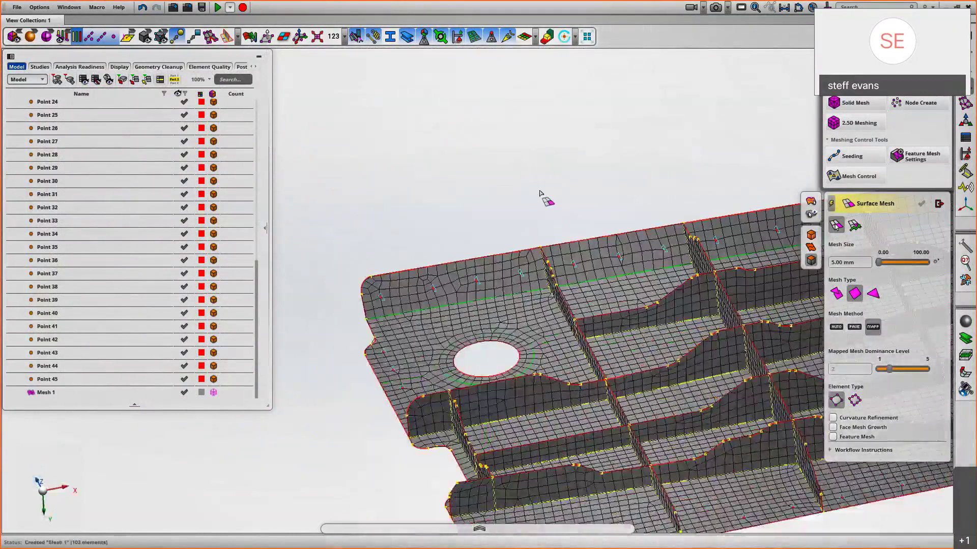
Step: Undo the last surface remesh and remesh neighbouring bays along the plate's long raised flange with mapped quad elements
key("ctrl+z")
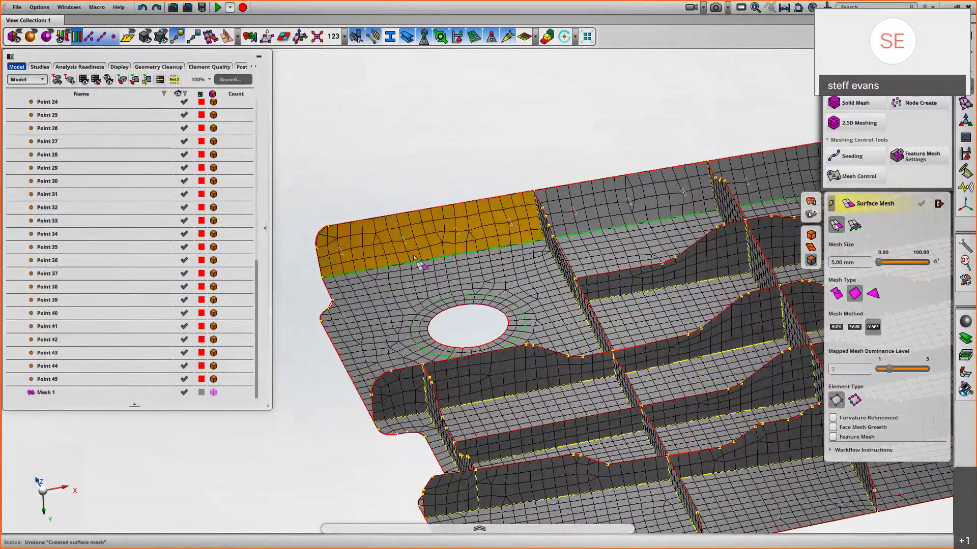
middle_click_drag(657, 122, 524, 167)
left_click(540, 231)
middle_click_drag(578, 146, 421, 168)
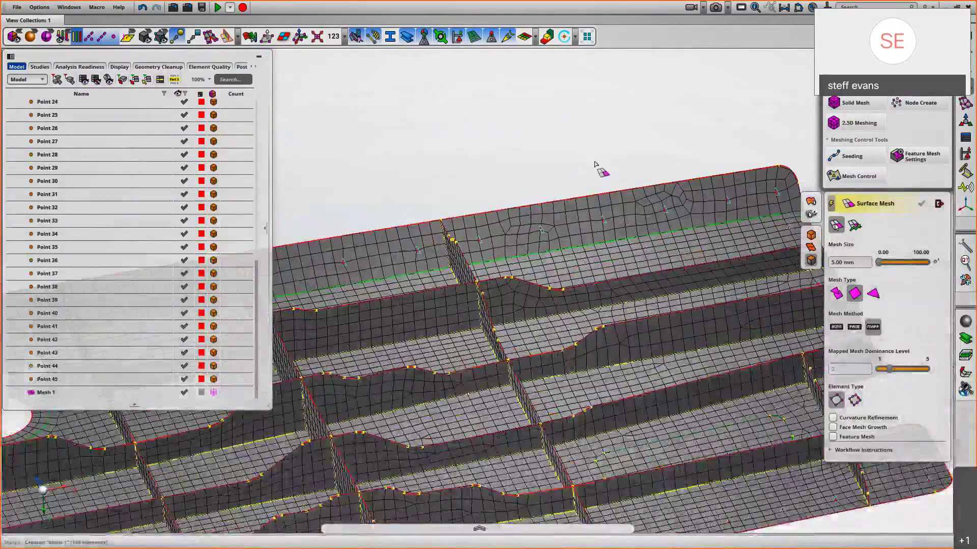
scroll(600, 165, "down", 2)
middle_click_drag(600, 165, 593, 226)
left_click(663, 200)
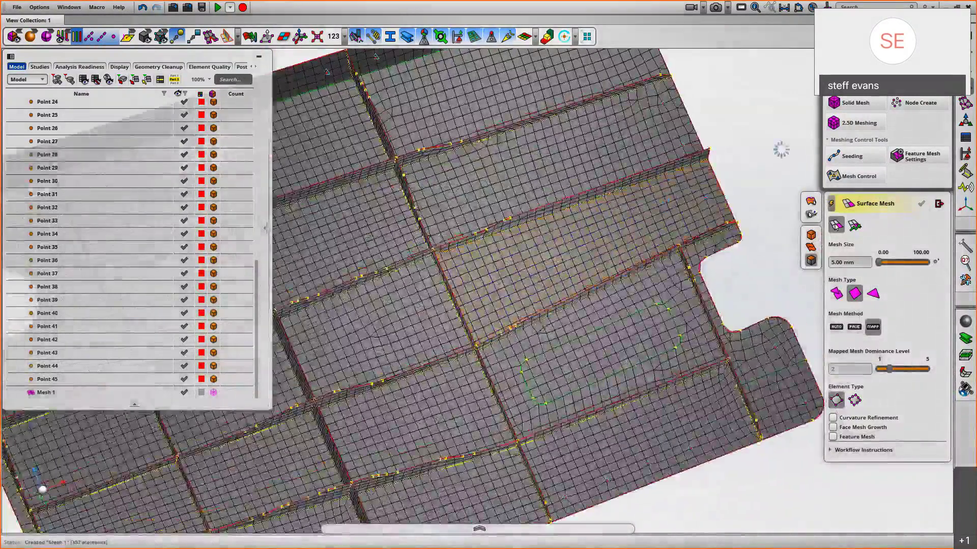
Step: Try remeshing an interior floor bay between the ribs with mapped quads, and undo that remesh
middle_click_drag(774, 168, 625, 270)
left_click(441, 284)
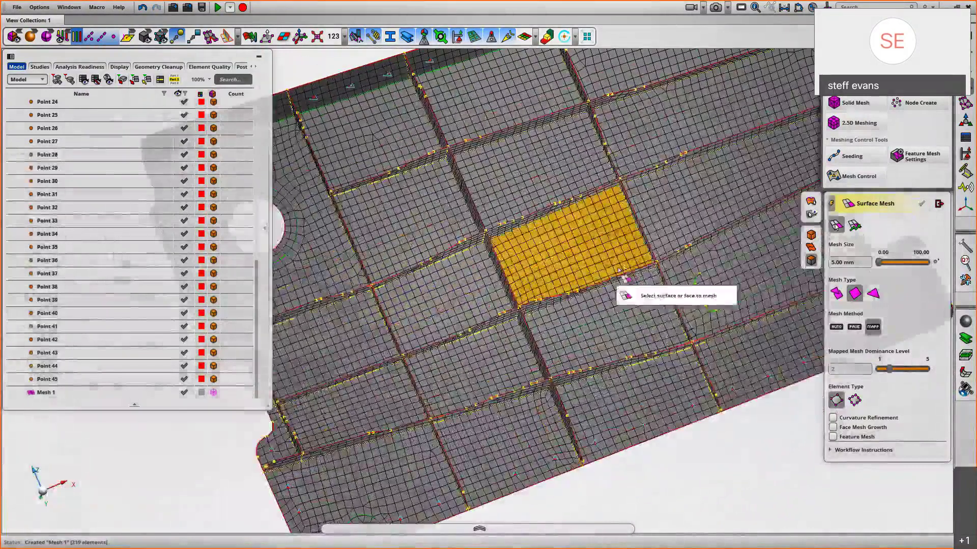
key("ctrl+z")
Step: Split the tall tapered rib-end face at the outer edge along a path from its upper vertex to its base
middle_click_drag(643, 478, 771, 367)
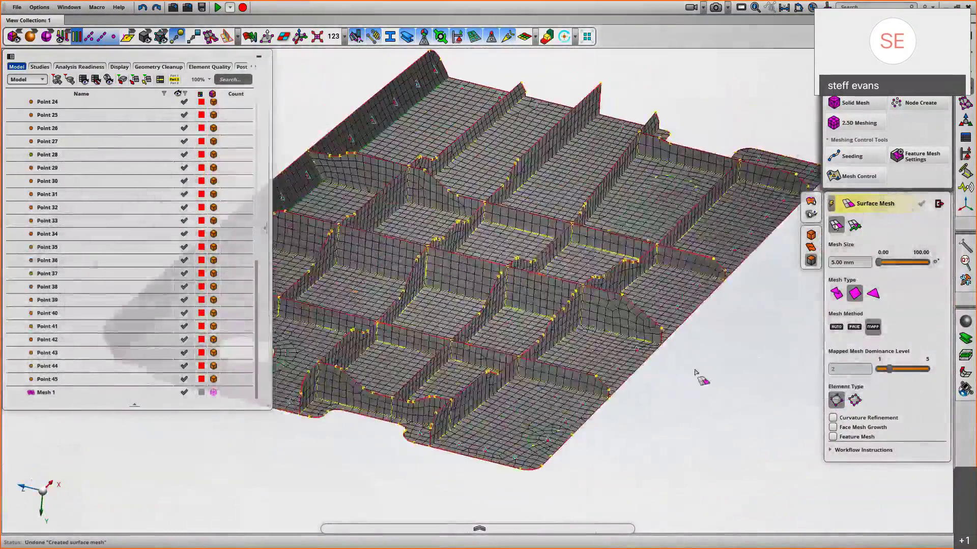
scroll(707, 387, "up", 5)
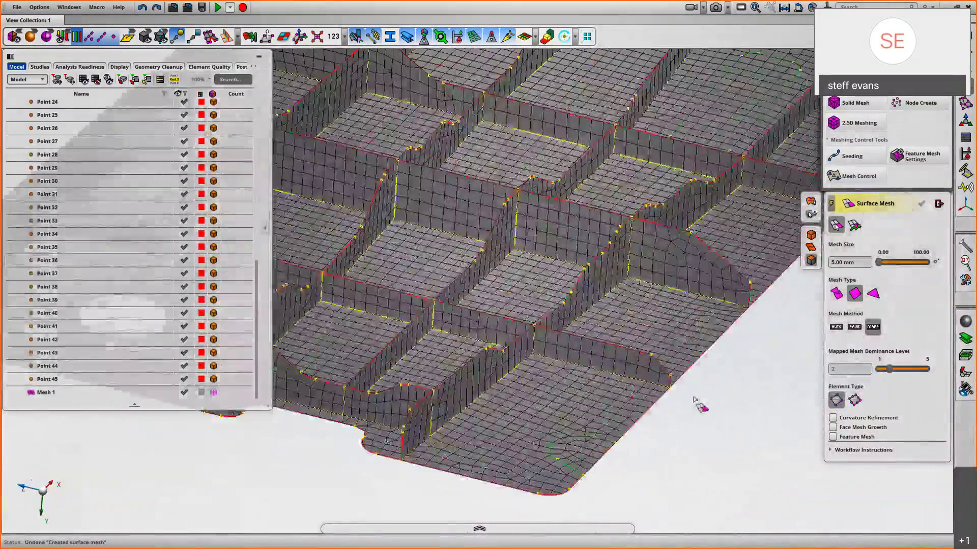
scroll(694, 400, "up", 3)
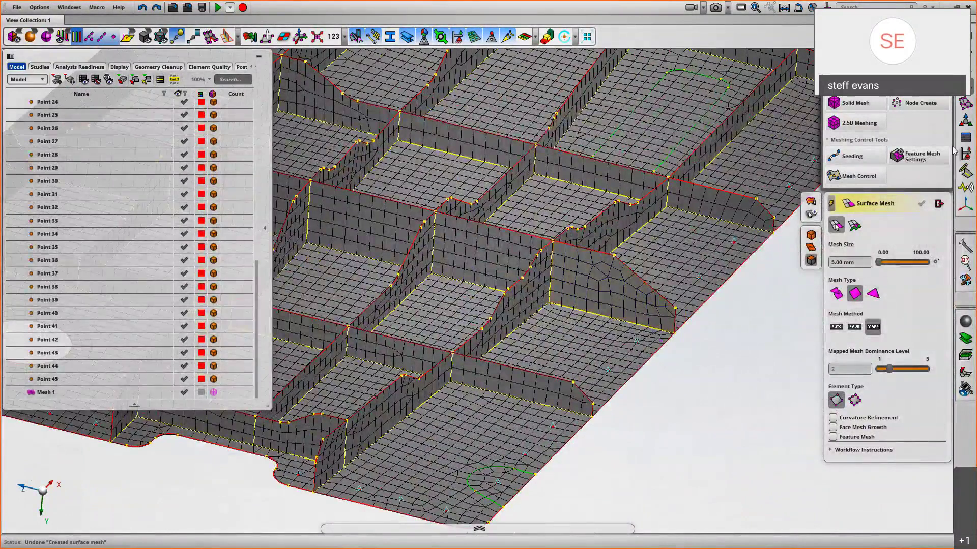
left_click(972, 69)
left_click(919, 87)
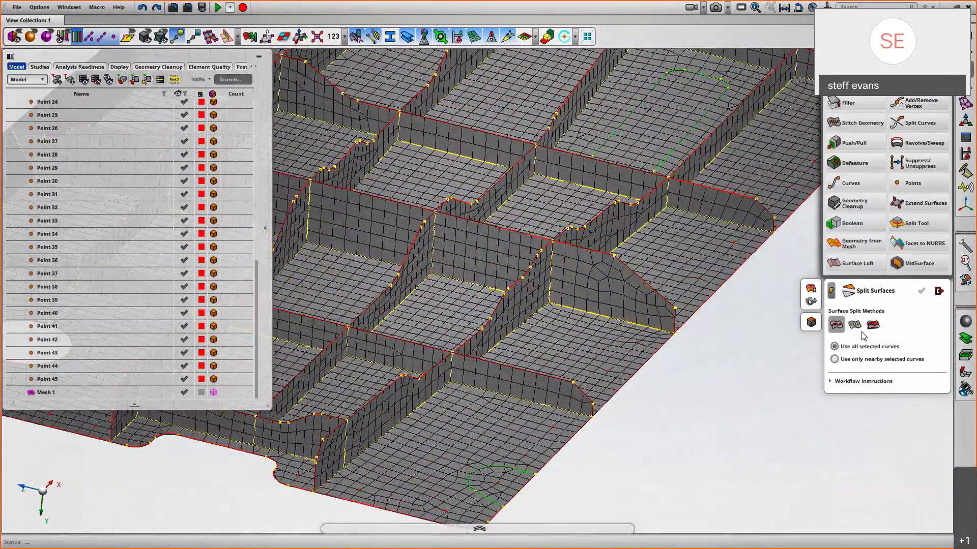
left_click(855, 325)
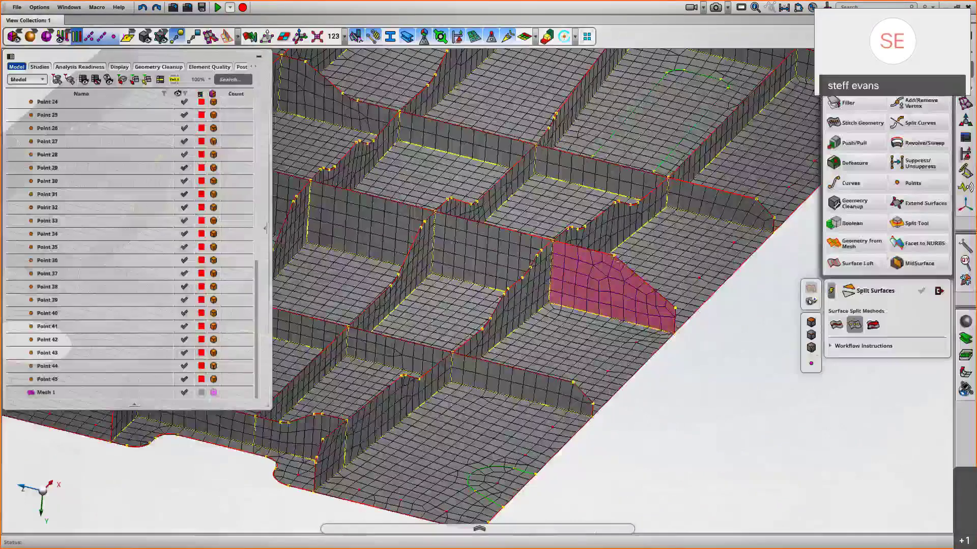
left_click(616, 257)
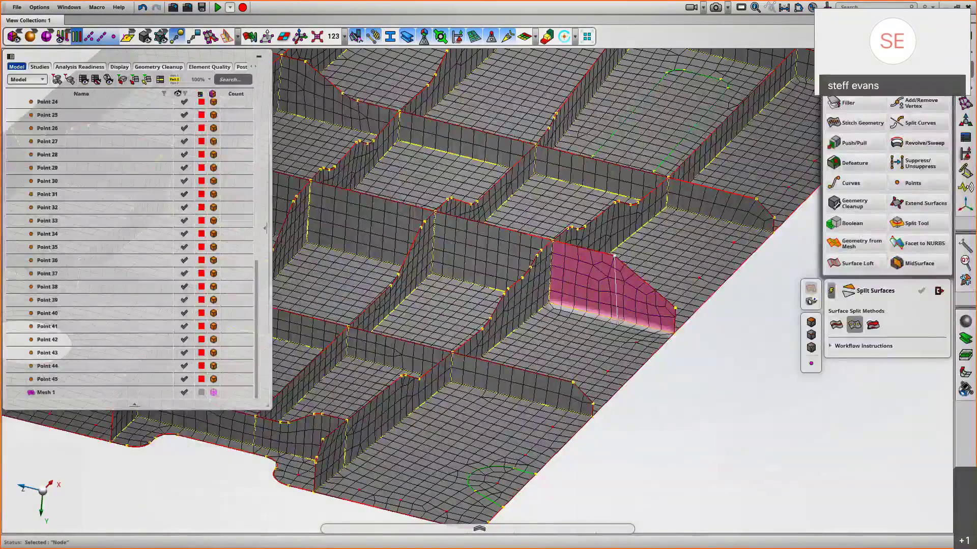
middle_click(734, 397)
middle_click_drag(735, 397, 673, 388)
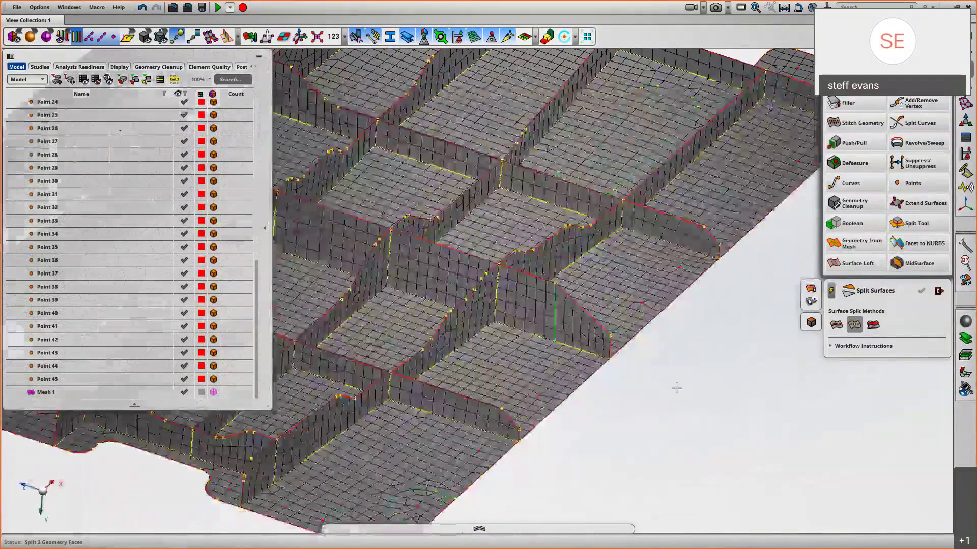
Step: Split the neighbouring shorter rib-end face along a path from its upper vertex to its base
left_click(689, 237)
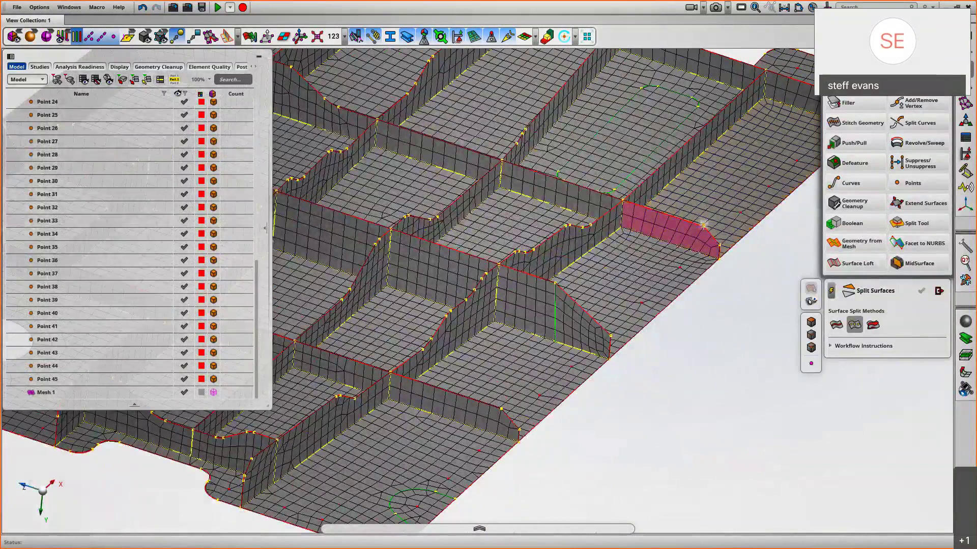
left_click(748, 307)
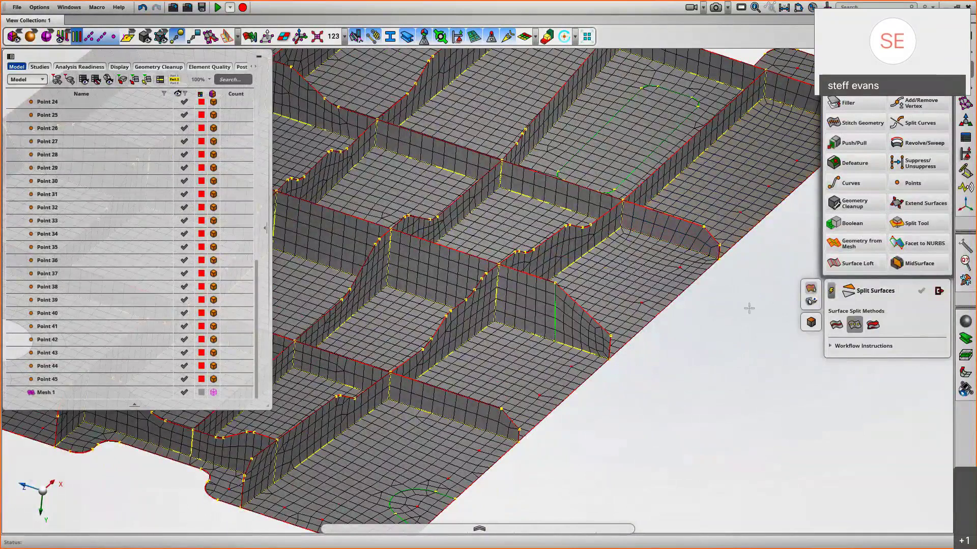
left_click(716, 246)
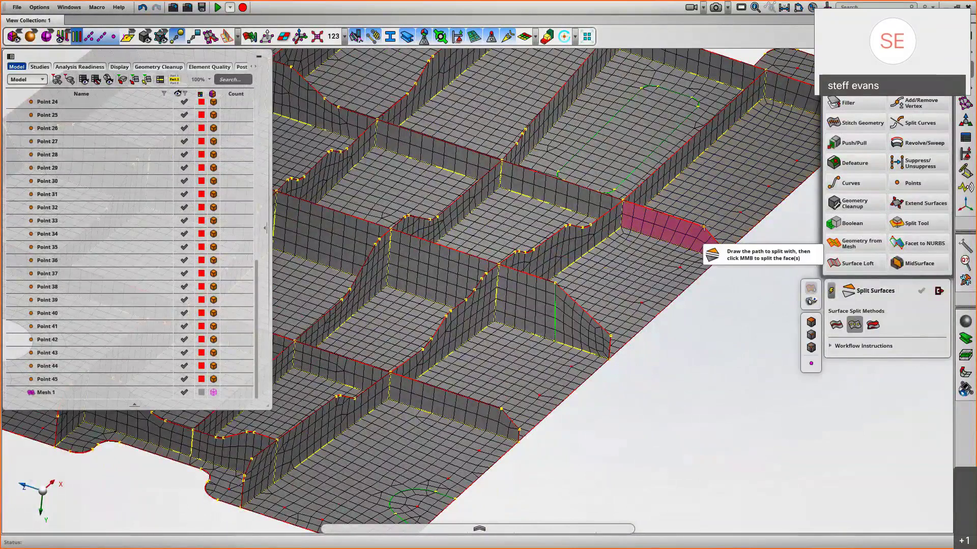
middle_click(749, 308)
middle_click_drag(750, 310, 708, 265)
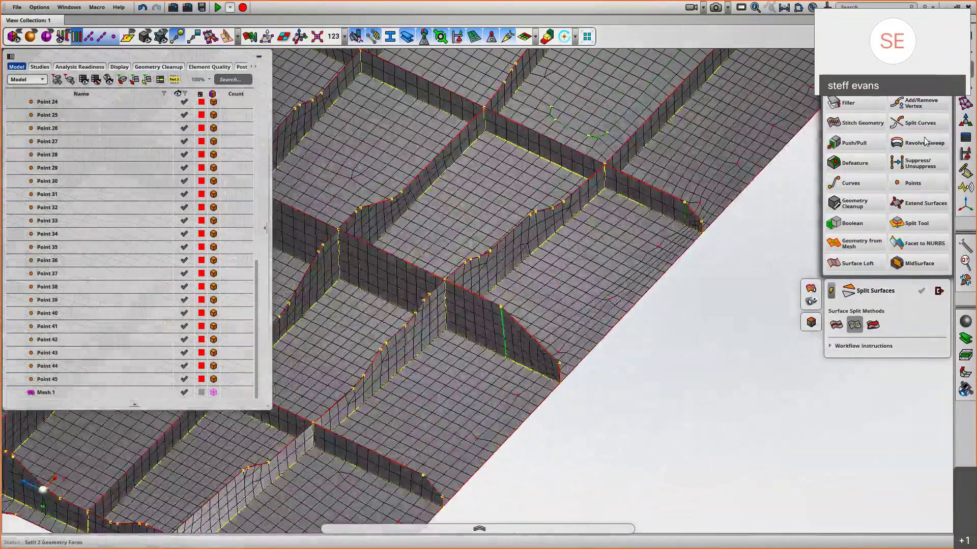
Step: Remesh the outer-edge bays around the shorter rib end with mixed elements, the automatic method and mesh flow optimization
left_click(966, 86)
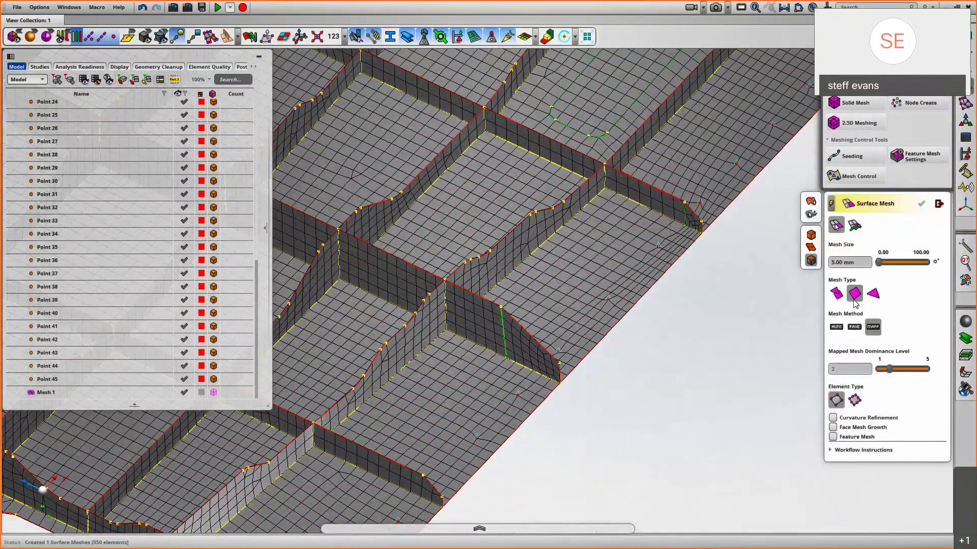
left_click(836, 328)
left_click_drag(718, 318, 673, 190)
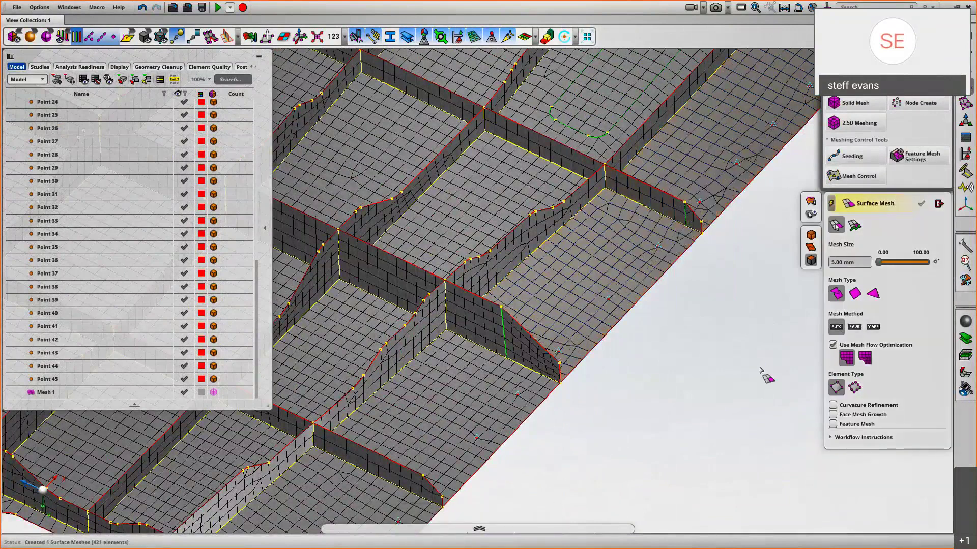
Step: Remesh the same outer-edge bays using quad-only elements and the mapped method
left_click(855, 294)
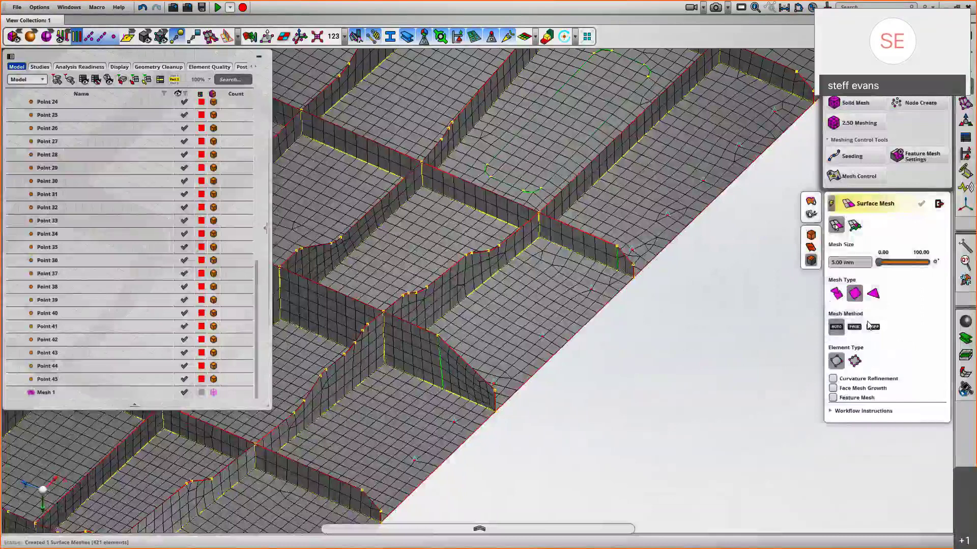
left_click(872, 327)
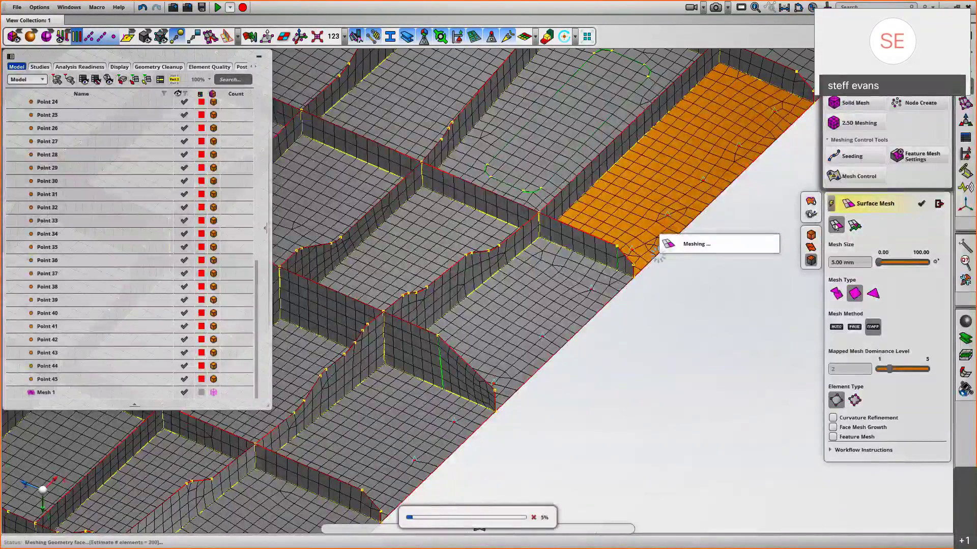
middle_click_drag(687, 310, 690, 317)
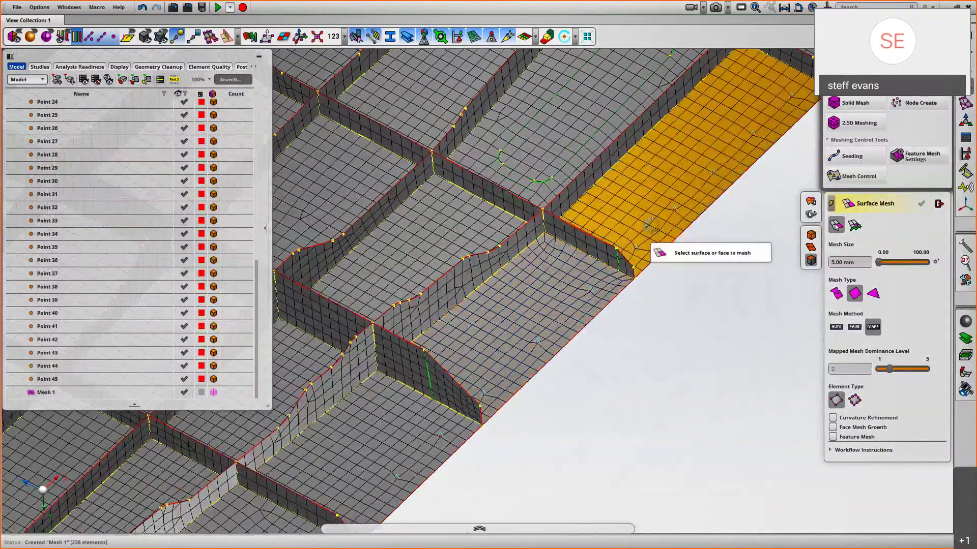
Step: Mesh both outer-edge bays and the shorter rib end between them together as one selection with mapped quads
left_click(831, 204)
left_click(599, 279)
left_click(659, 221)
middle_click(686, 318)
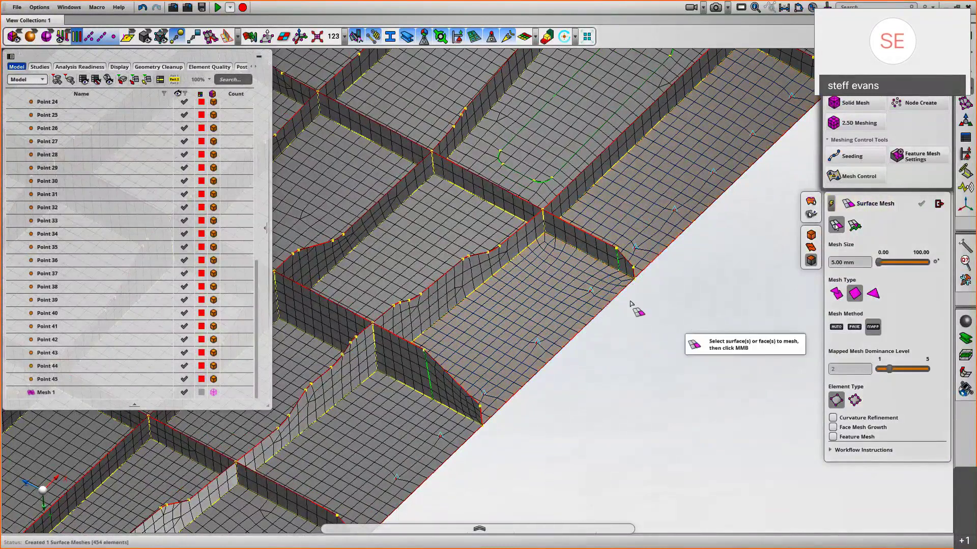
left_click(631, 304)
middle_click(649, 329)
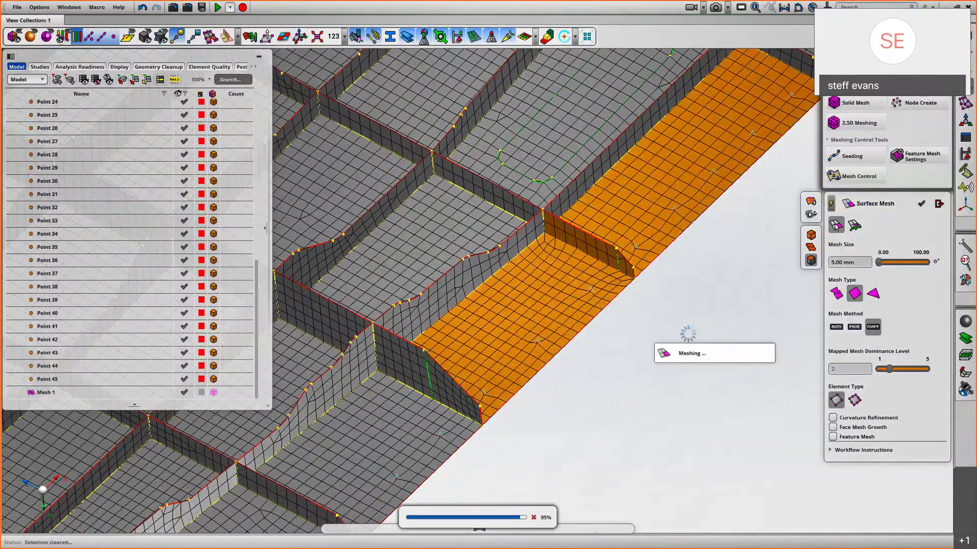
Step: Undo the last combined surface remesh and the split of the shorter rib-end face
middle_click_drag(701, 340, 704, 327)
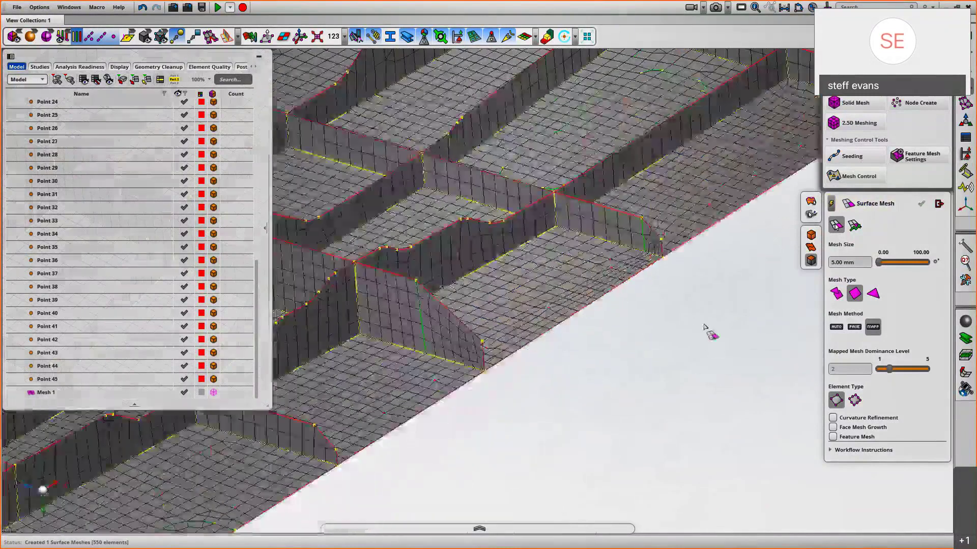
key("ctrl+z")
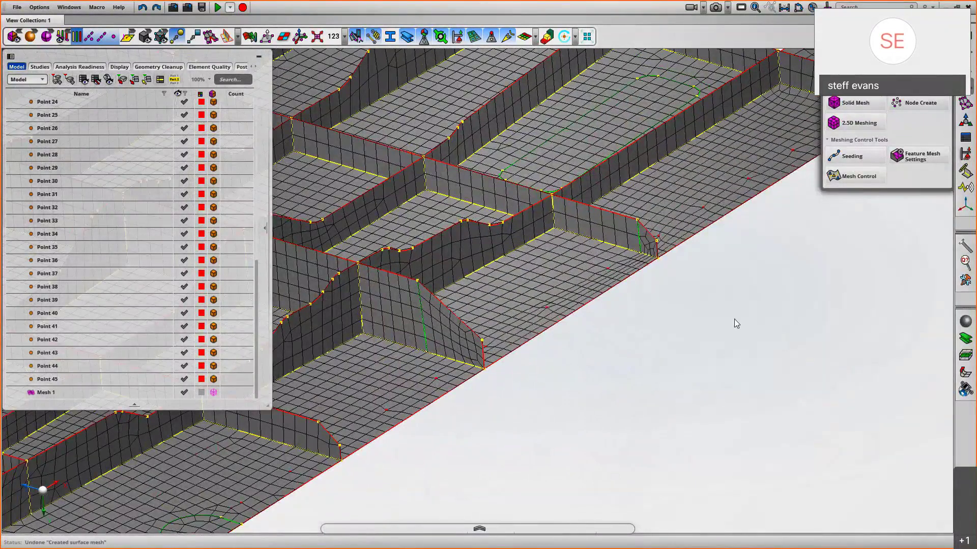
key("ctrl+z")
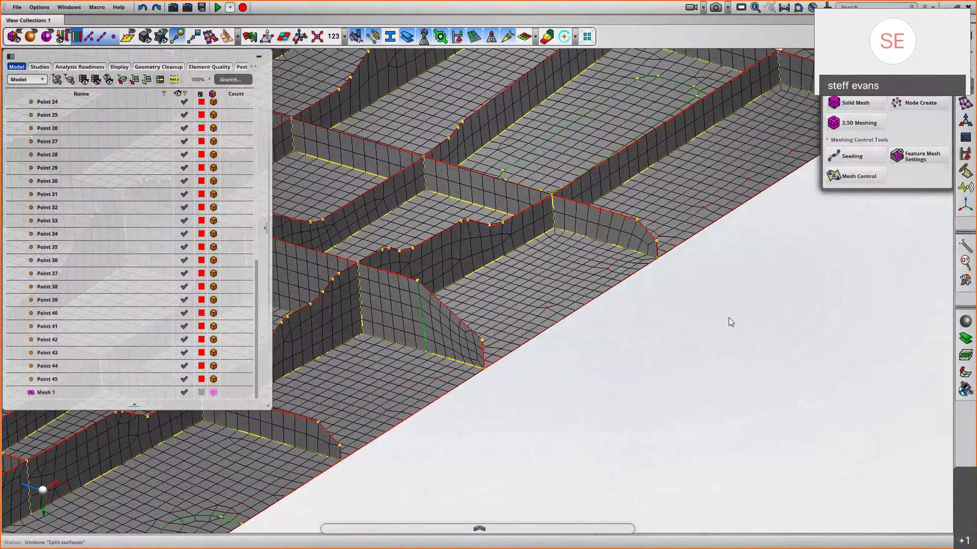
Step: Remesh the two outer-edge bays and the tall rib end between them together with mapped quad elements
middle_click_drag(729, 317, 686, 355)
left_click(855, 83)
left_click(873, 327)
left_click_drag(590, 352, 563, 309)
left_click(565, 310)
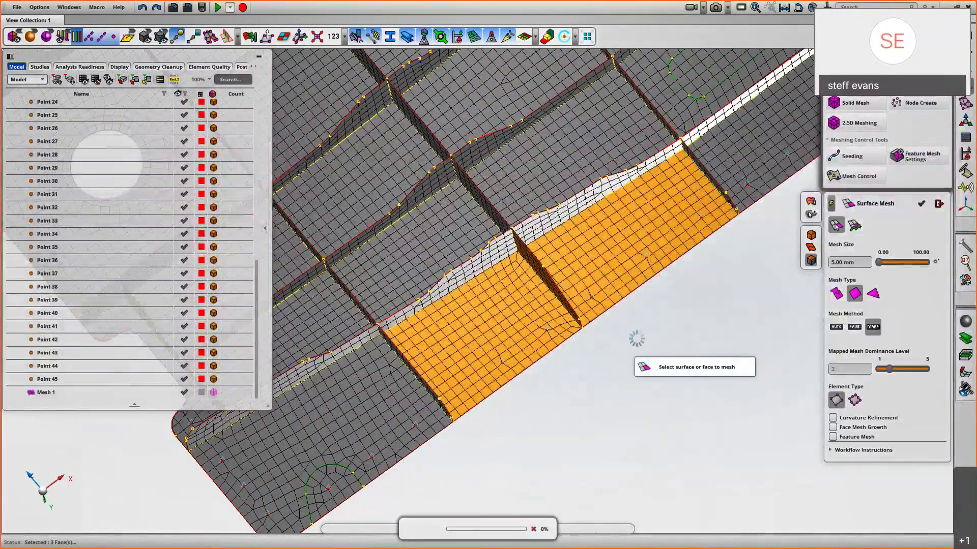
middle_click(636, 338)
scroll(670, 331, "down", 2)
middle_click_drag(670, 331, 721, 348)
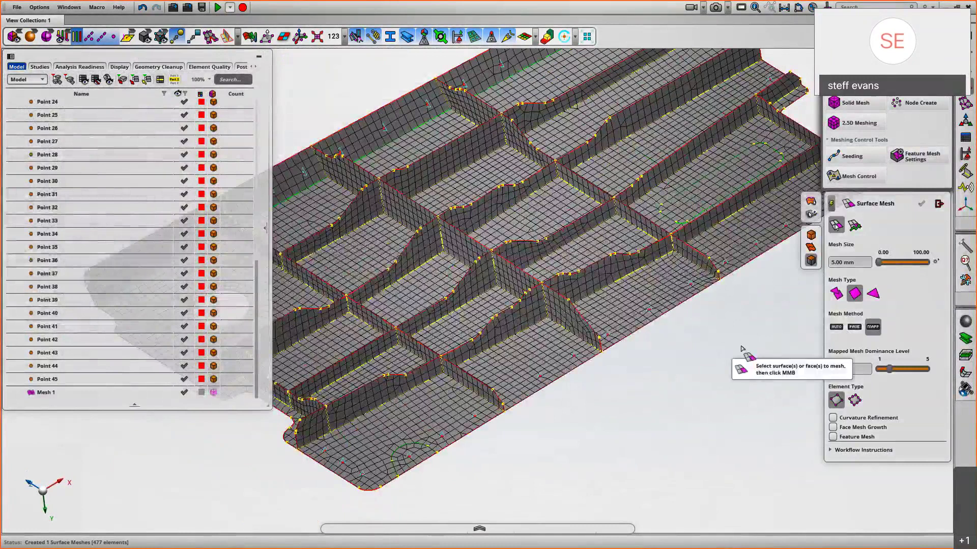
key("Escape")
Step: Display the whole plate's mesh coloured by the Quality Index element quality check
scroll(811, 351, "down", 1)
scroll(809, 351, "down", 3)
middle_click_drag(800, 327, 863, 335)
left_click(249, 36)
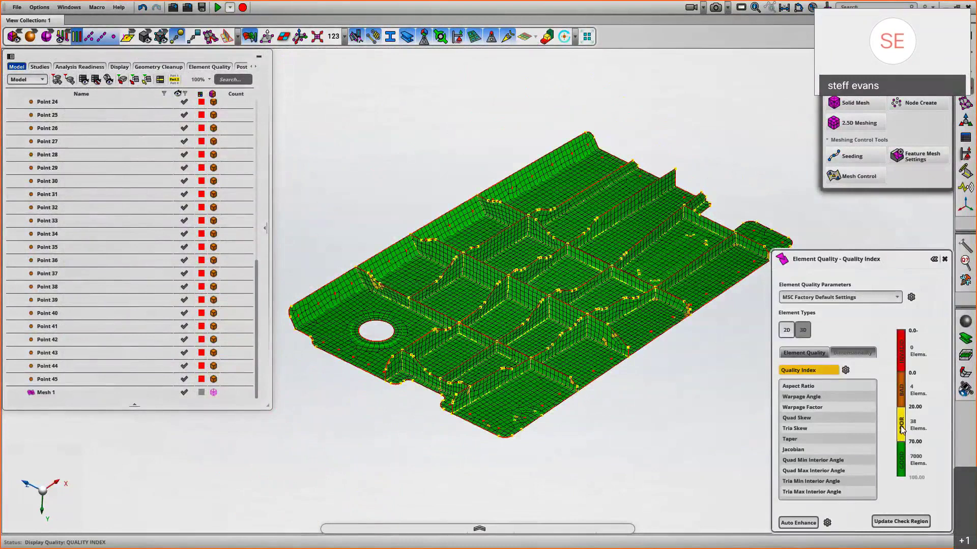
Step: Examine where poor and bad elements lie around the rib ends, outer-edge bays and curved rib tops
mouse_move(703, 318)
middle_mouse_down()
mouse_move(705, 330)
mouse_move(705, 320)
middle_mouse_up()
left_click_drag(713, 349, 661, 270)
middle_click_drag(681, 355, 689, 363)
scroll(688, 363, "down", 3)
middle_click_drag(612, 331, 742, 295)
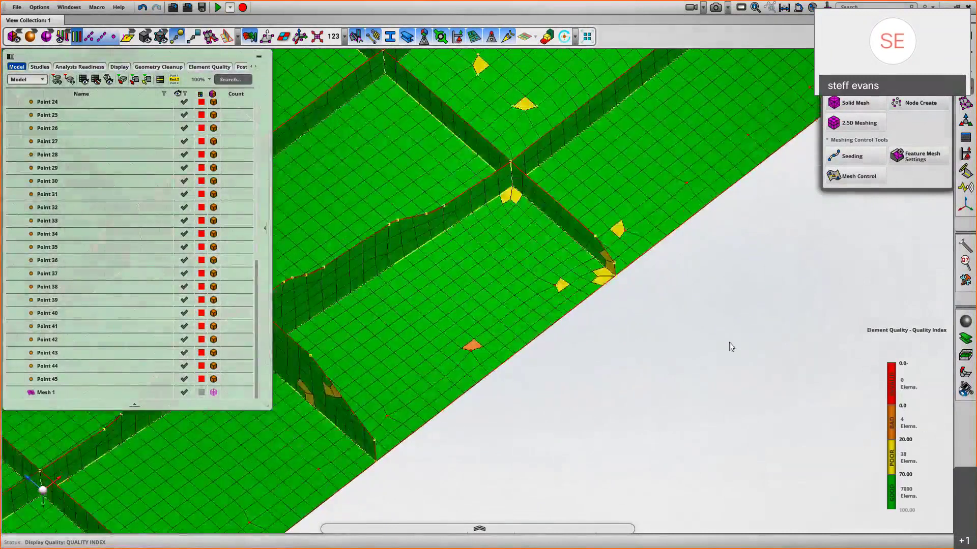
scroll(663, 348, "down", 1)
scroll(667, 350, "down", 3)
middle_click_drag(626, 336, 684, 327)
scroll(679, 336, "down", 3)
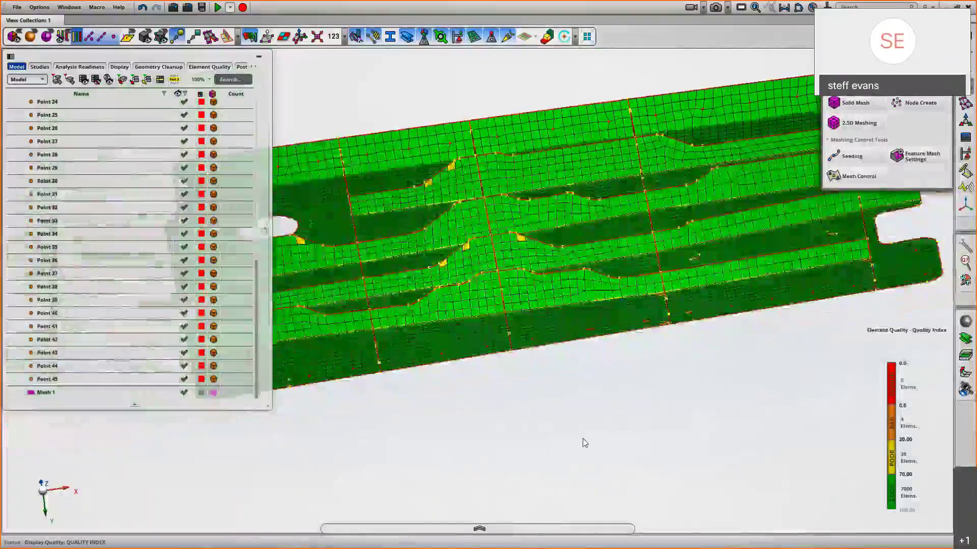
scroll(584, 443, "down", 1)
Step: Set Surface Mesh to mixed elements with the automatic method and mesh flow optimization, and close the element quality display
left_click(918, 84)
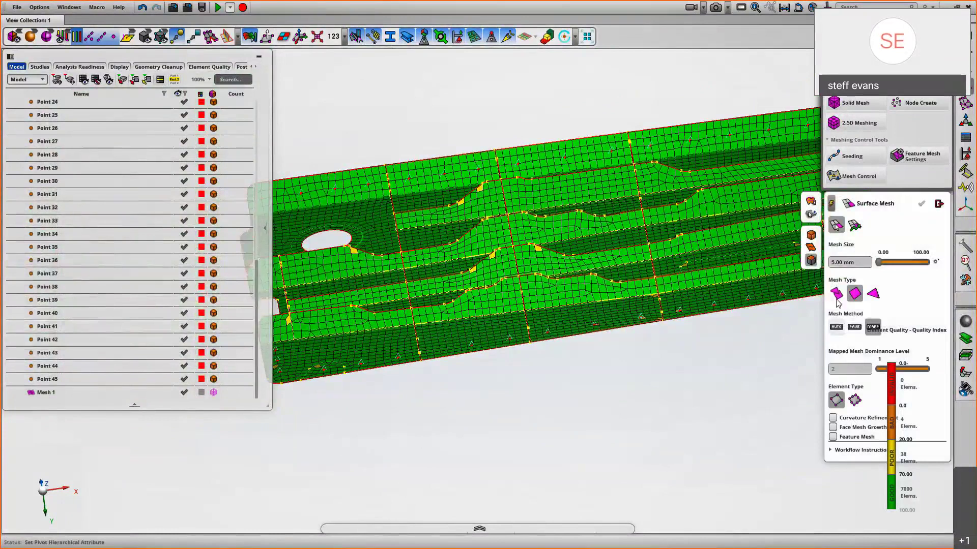
left_click(836, 328)
mouse_move(859, 373)
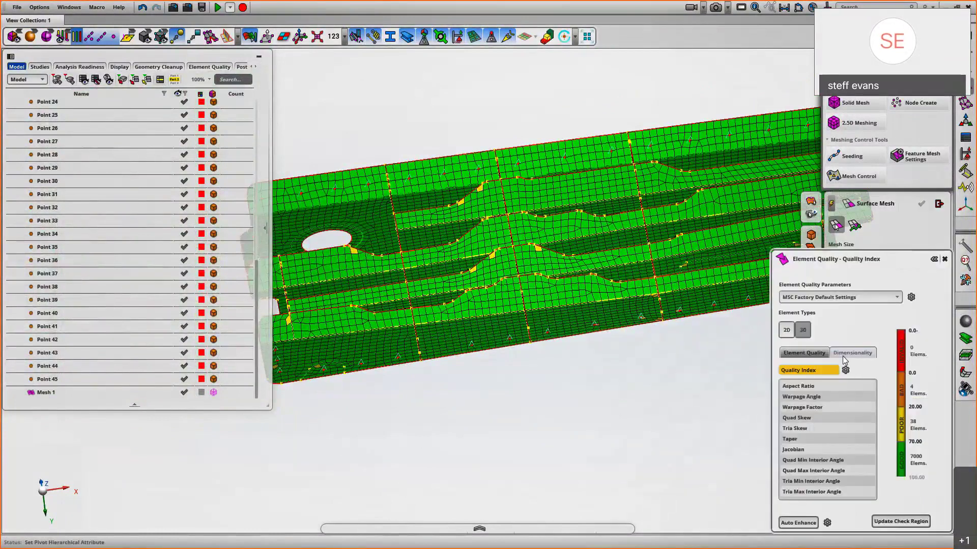
left_click(942, 260)
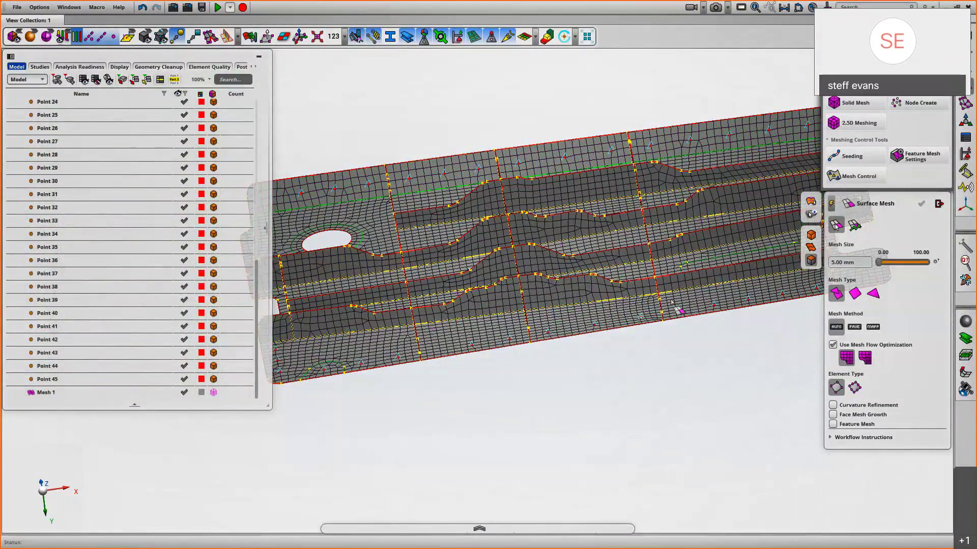
middle_click_drag(671, 302, 676, 405)
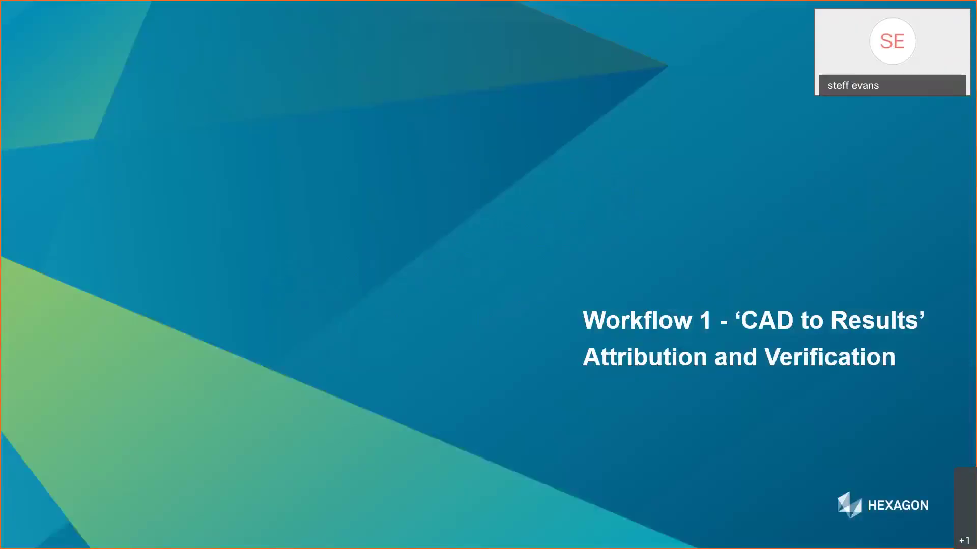
key("Right")
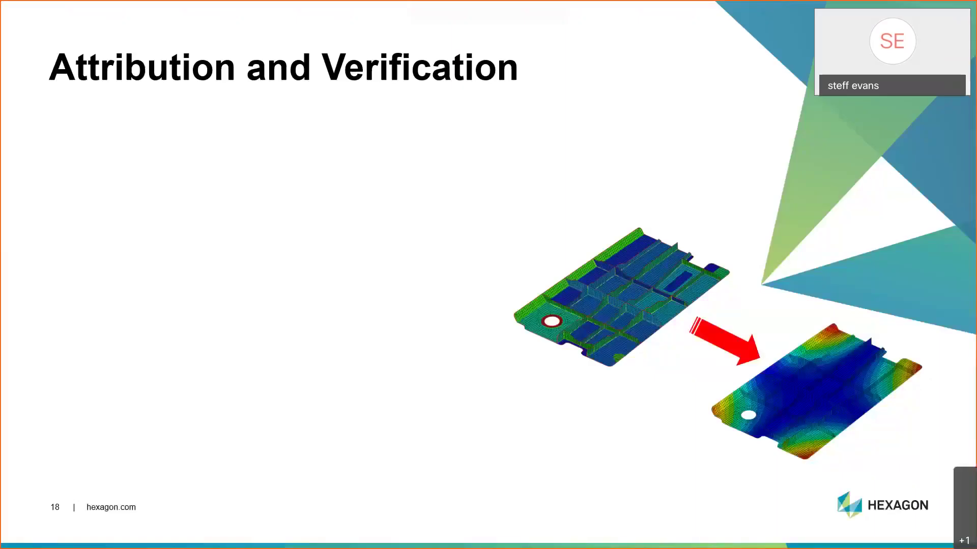
key("Right")
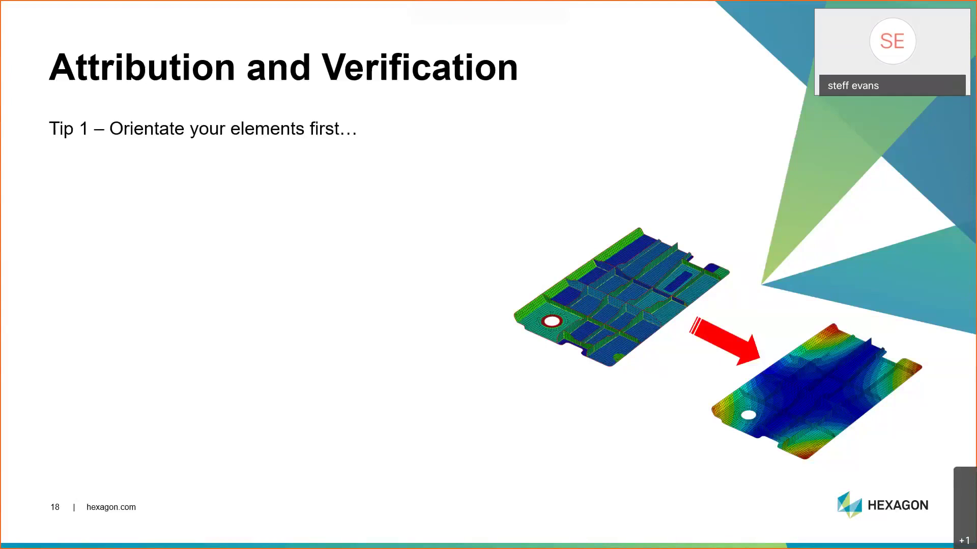
key("Right")
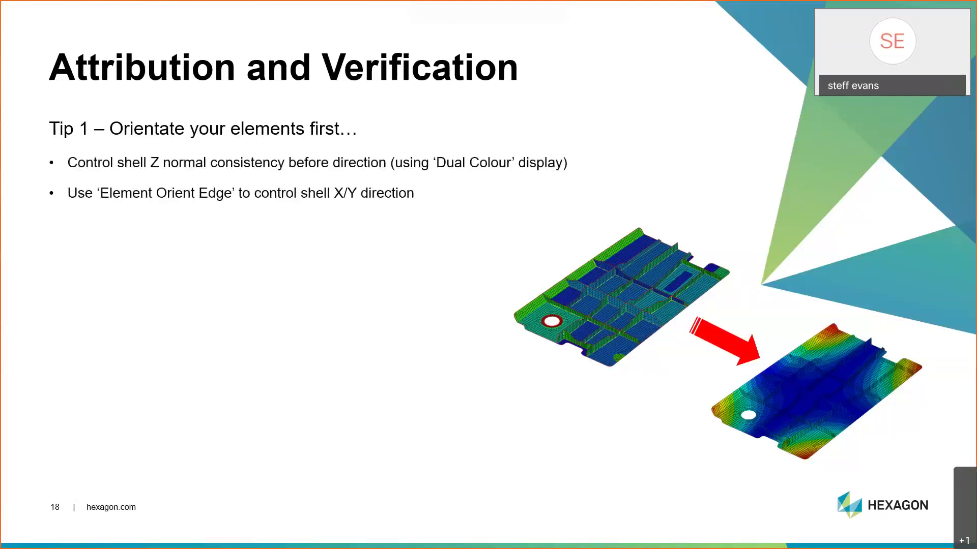
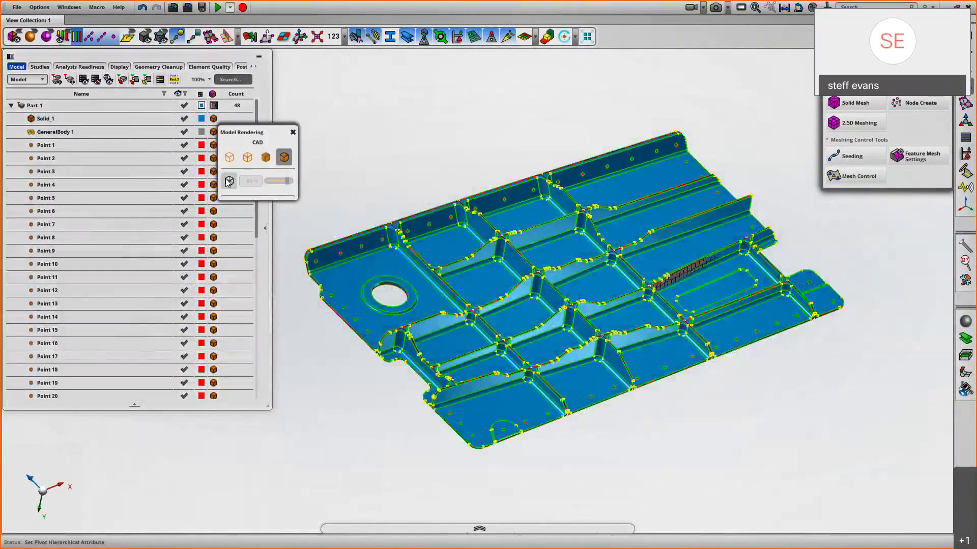
Step: Hide the coloured geometry edges and vertex markers, leaving the solid and its mesh displayed
scroll(377, 223, "up", 8)
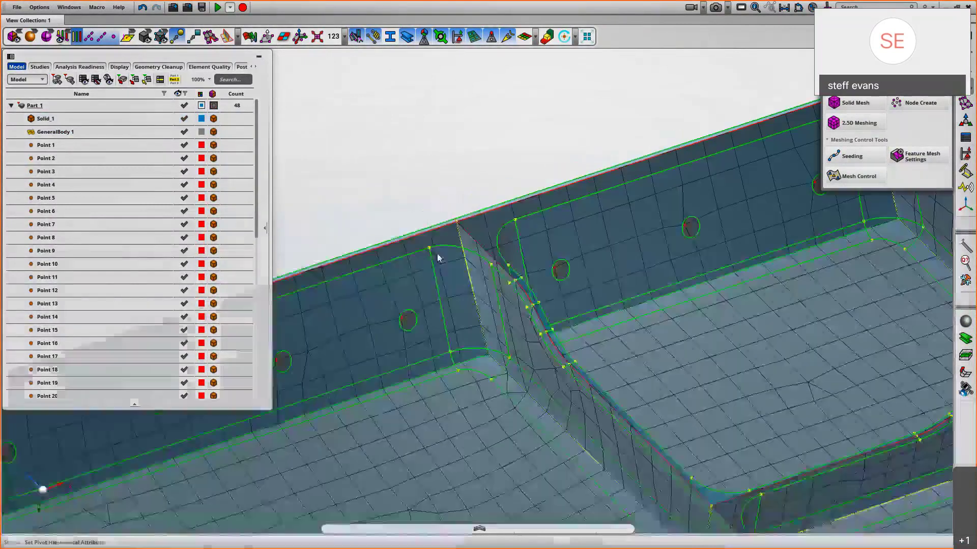
left_click(80, 39)
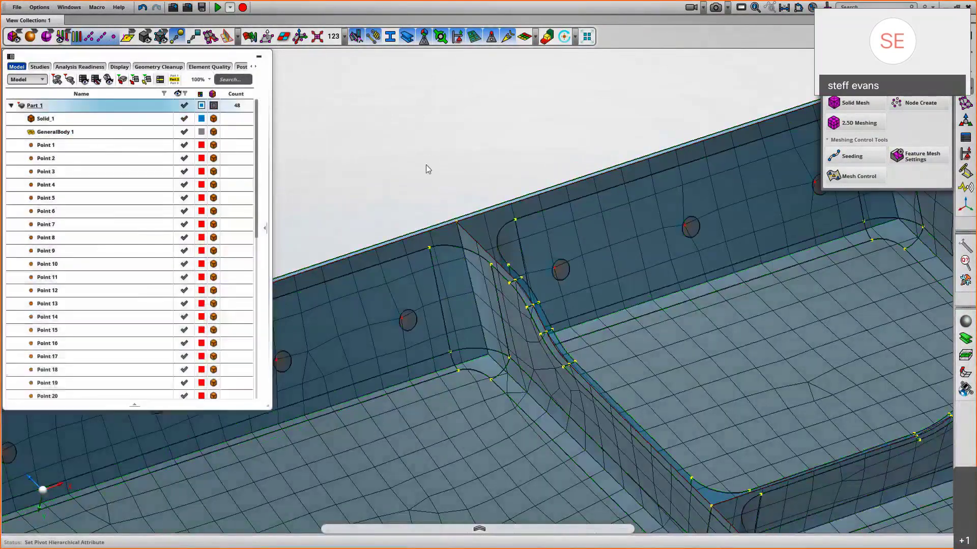
left_click(179, 37)
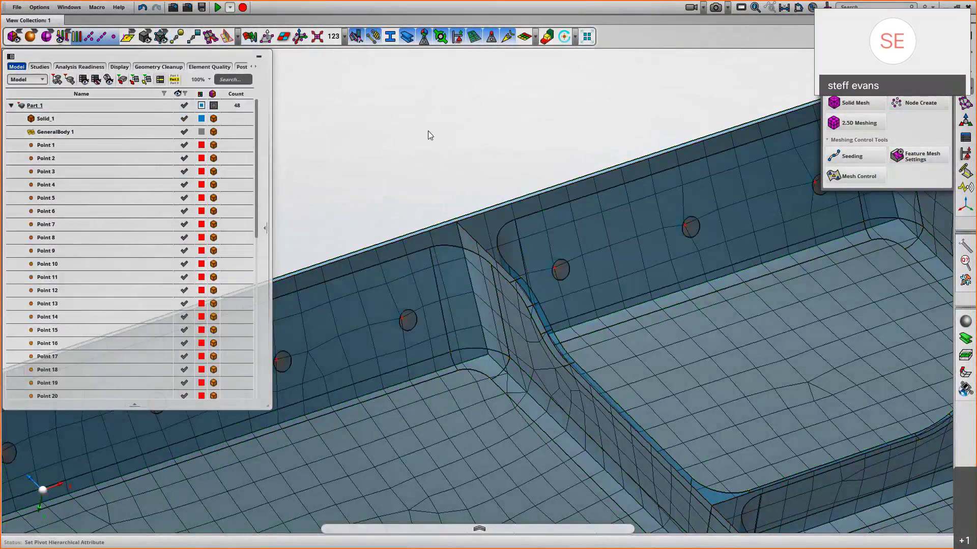
Step: Examine how the mesh follows the solid's flange, ribs and pockets across the whole plate
mouse_move(428, 130)
middle_mouse_down()
mouse_move(387, 141)
mouse_move(424, 144)
mouse_move(432, 157)
mouse_move(430, 126)
mouse_move(463, 176)
mouse_move(379, 123)
middle_mouse_up()
scroll(464, 179, "down", 3)
left_click_drag(530, 256, 440, 365)
mouse_move(603, 359)
middle_mouse_down()
mouse_move(566, 375)
mouse_move(595, 365)
middle_mouse_up()
scroll(556, 250, "down", 3)
scroll(557, 249, "down", 2)
middle_click_drag(629, 319, 642, 319)
scroll(642, 318, "down", 3)
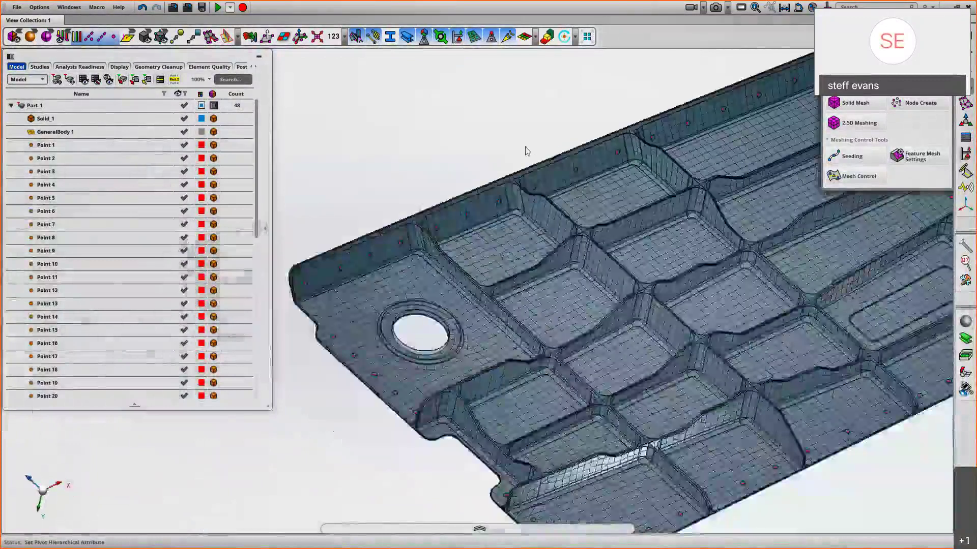
scroll(524, 147, "down", 3)
scroll(463, 132, "up", 1)
middle_click_drag(463, 132, 414, 118)
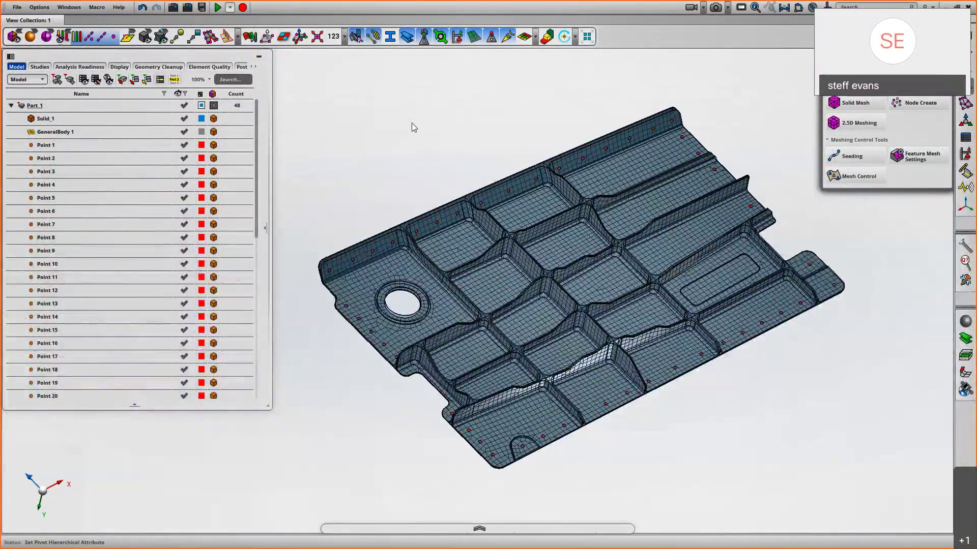
Step: Display the mesh topology lines and set their render style to hide the element mesh
left_click(227, 37)
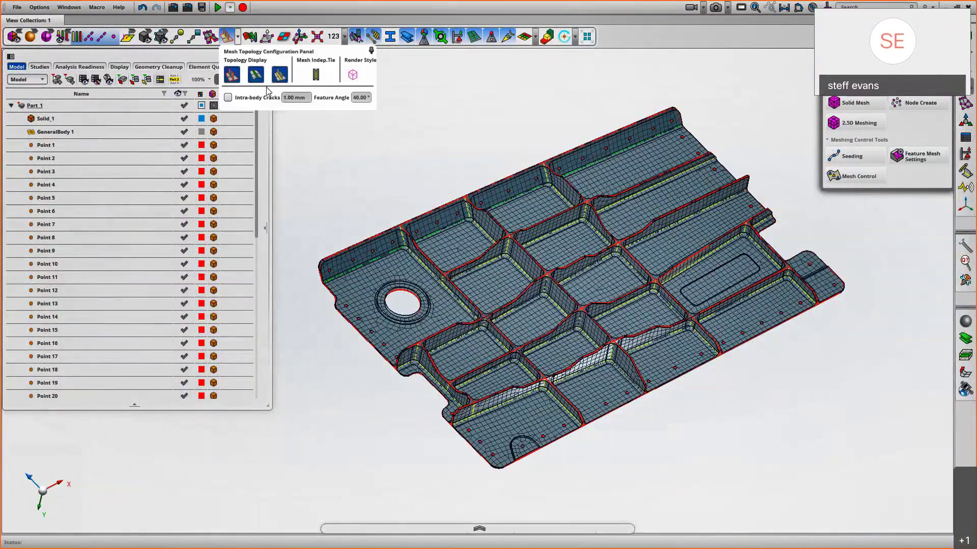
left_click(353, 75)
scroll(438, 207, "up", 5)
scroll(437, 208, "down", 4)
middle_click_drag(438, 208, 413, 241)
scroll(413, 240, "down", 1)
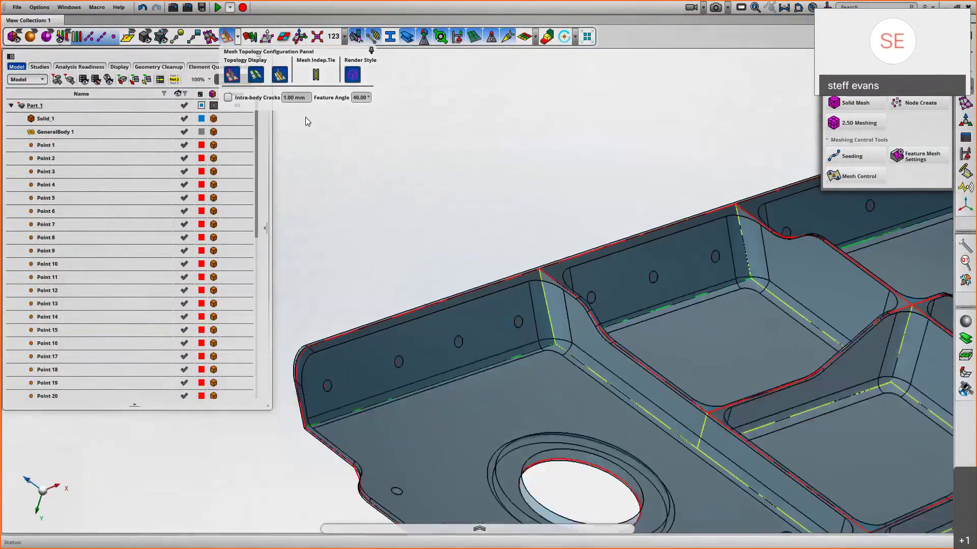
Step: Make the plate's solid geometry transparent behind the mesh topology lines
left_click(149, 33)
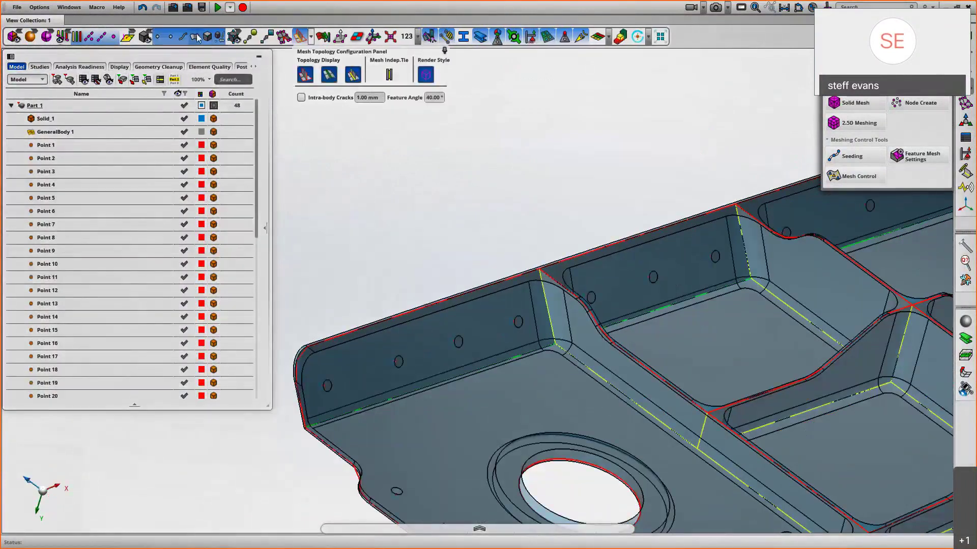
left_click(197, 37)
middle_click_drag(474, 176, 409, 131)
middle_click_drag(508, 151, 490, 185)
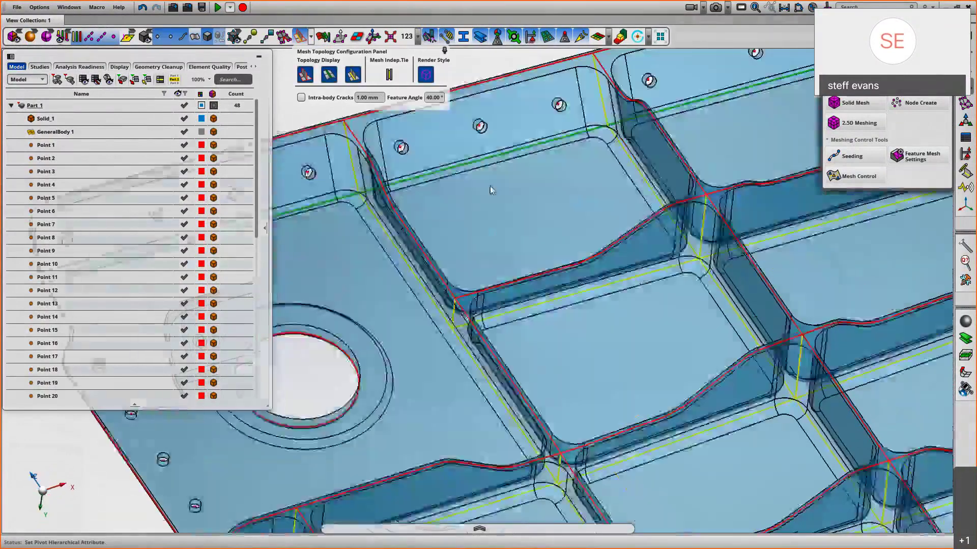
Step: Examine the mesh topology lines at the rib intersections, flange base and outer-edge rib ends for connectivity
scroll(505, 185, "up", 3)
scroll(620, 304, "up", 3)
scroll(619, 304, "up", 2)
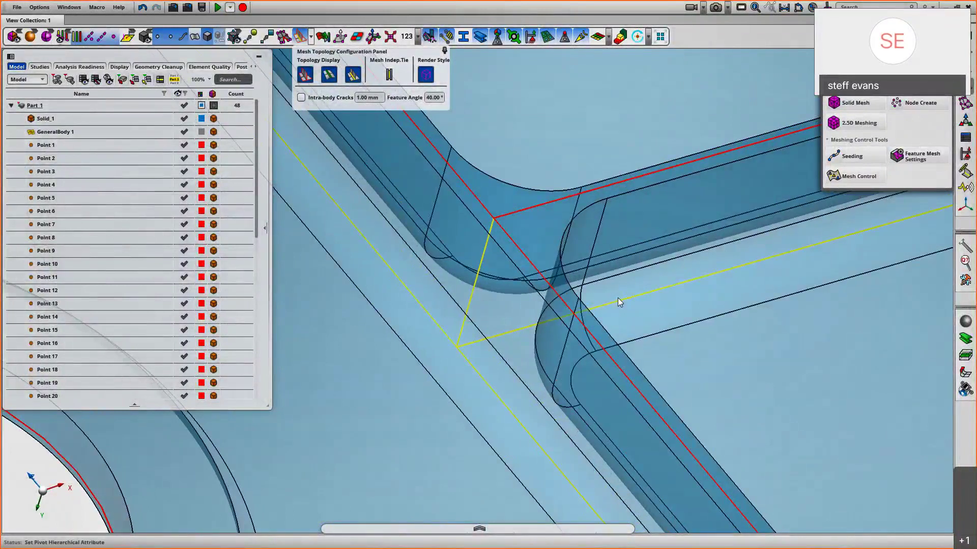
scroll(619, 304, "down", 5)
scroll(592, 278, "up", 5)
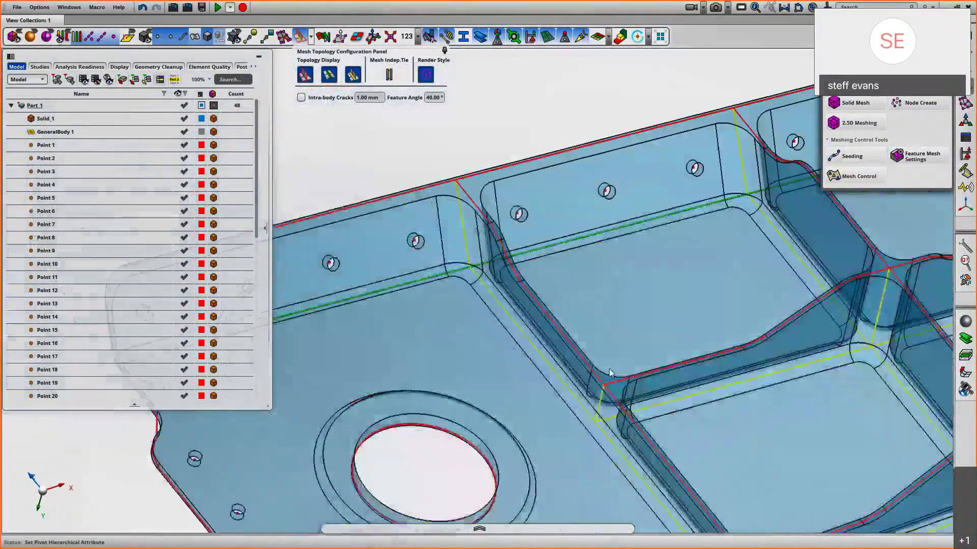
scroll(617, 343, "down", 4)
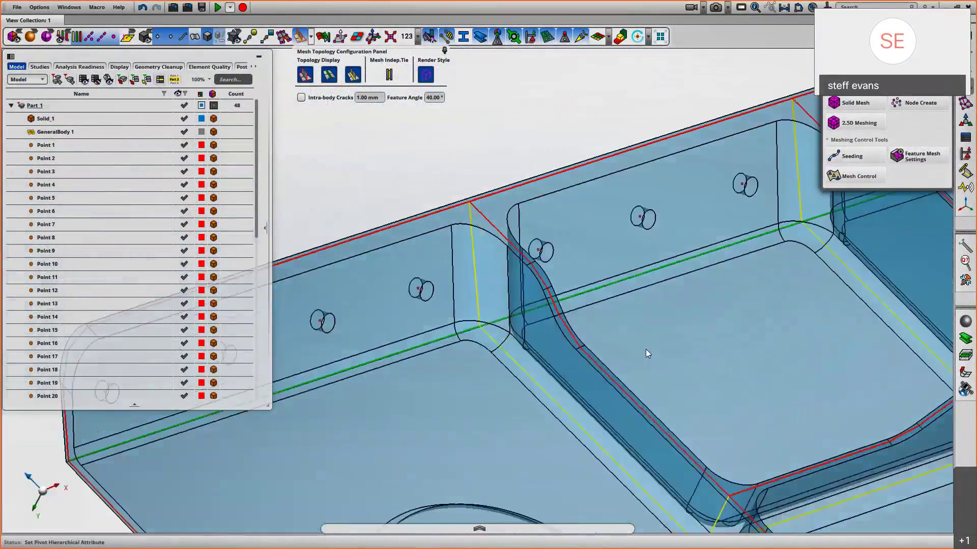
scroll(621, 272, "up", 2)
middle_click_drag(621, 268, 522, 246)
middle_click_drag(712, 331, 571, 298)
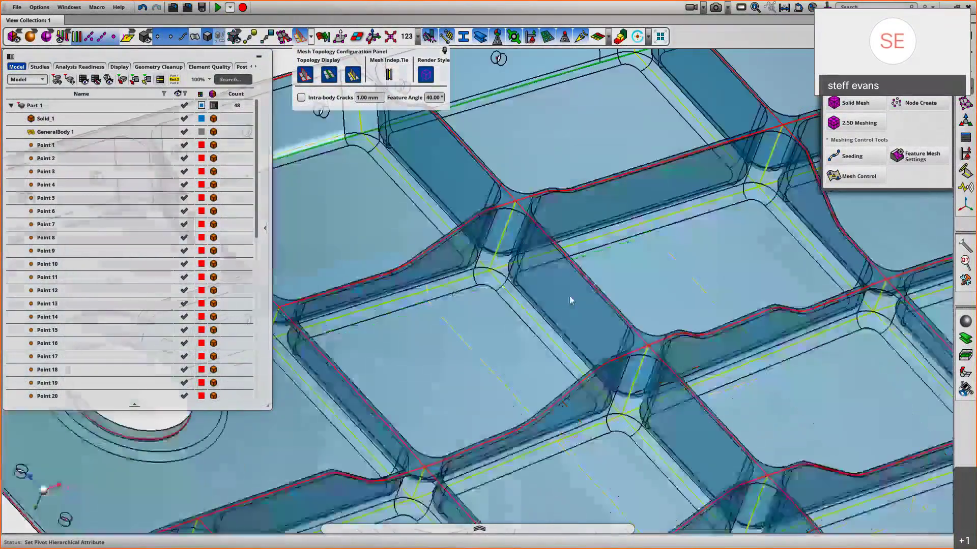
middle_click_drag(686, 309, 561, 283)
middle_click_drag(758, 418, 366, 202)
scroll(554, 347, "down", 3)
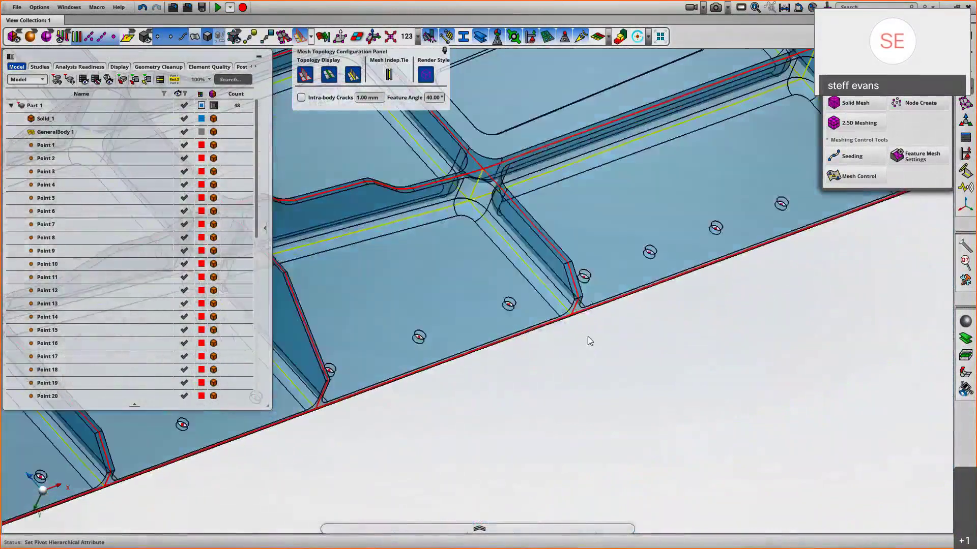
scroll(672, 134, "down", 5)
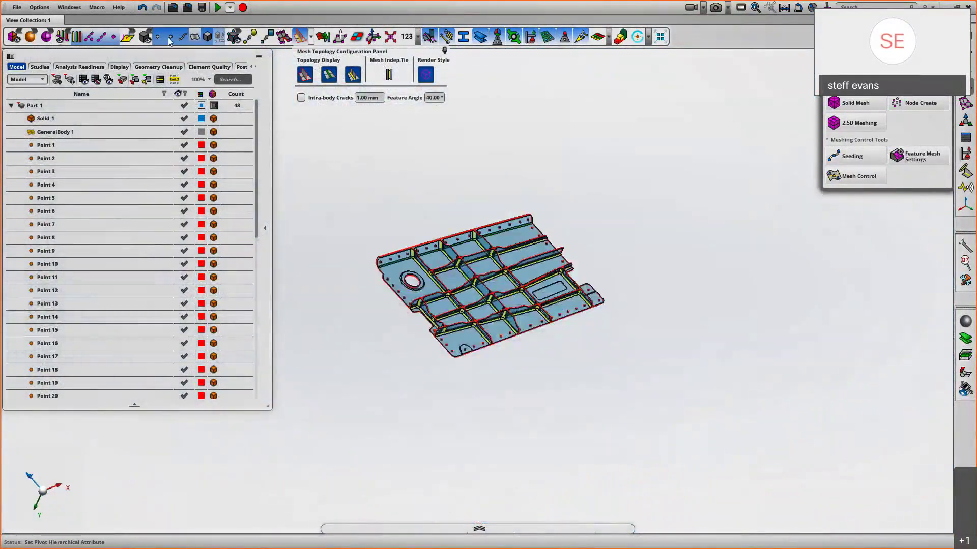
Step: Hide Solid_1 and GeneralBody 1, and bring the element mesh back alongside the topology lines
left_click_drag(184, 119, 184, 132)
middle_click_drag(410, 147, 426, 182)
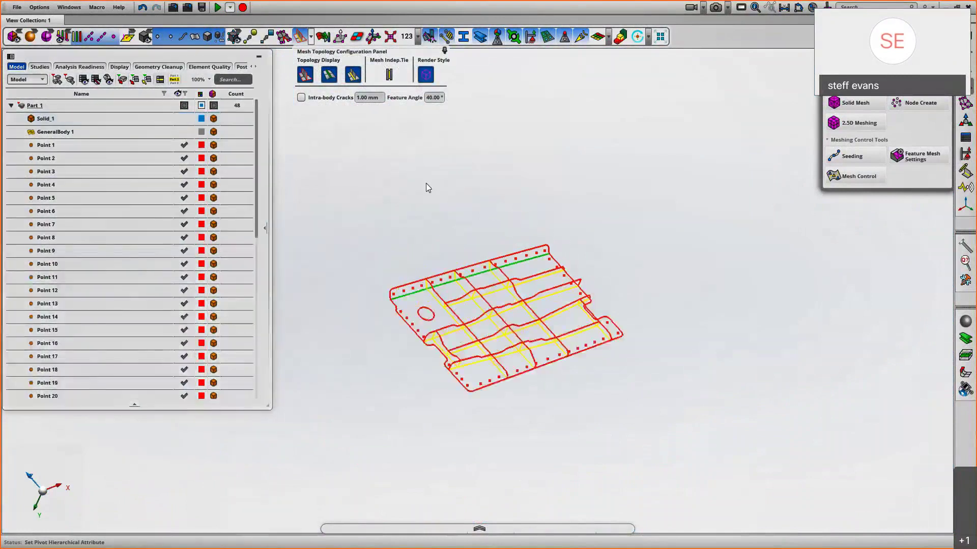
left_click(425, 75)
scroll(448, 170, "up", 2)
Step: Render the mesh shaded with element edges and check its topology lines over the whole plate
left_click(47, 37)
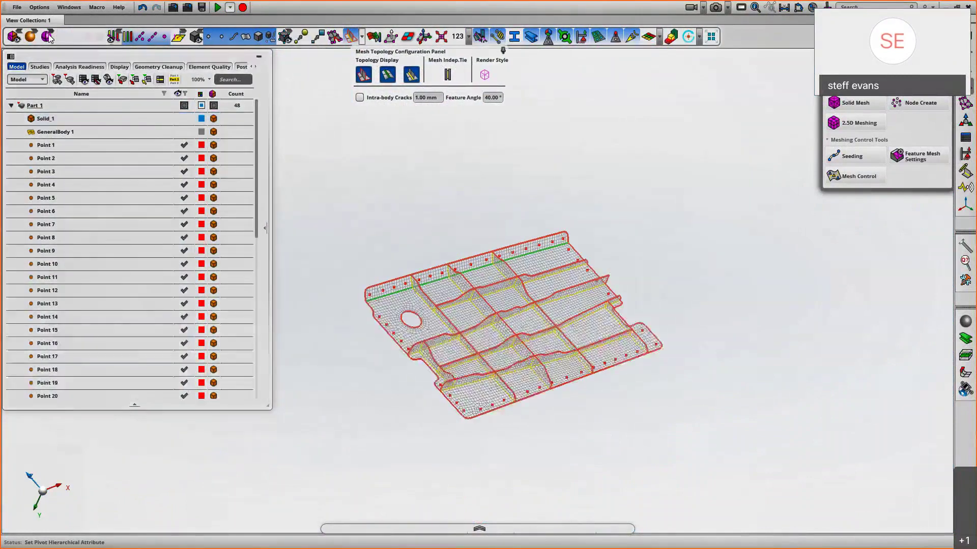
left_click(110, 37)
mouse_move(366, 121)
middle_mouse_down()
mouse_move(387, 249)
mouse_move(471, 216)
mouse_move(484, 226)
mouse_move(566, 230)
middle_mouse_up()
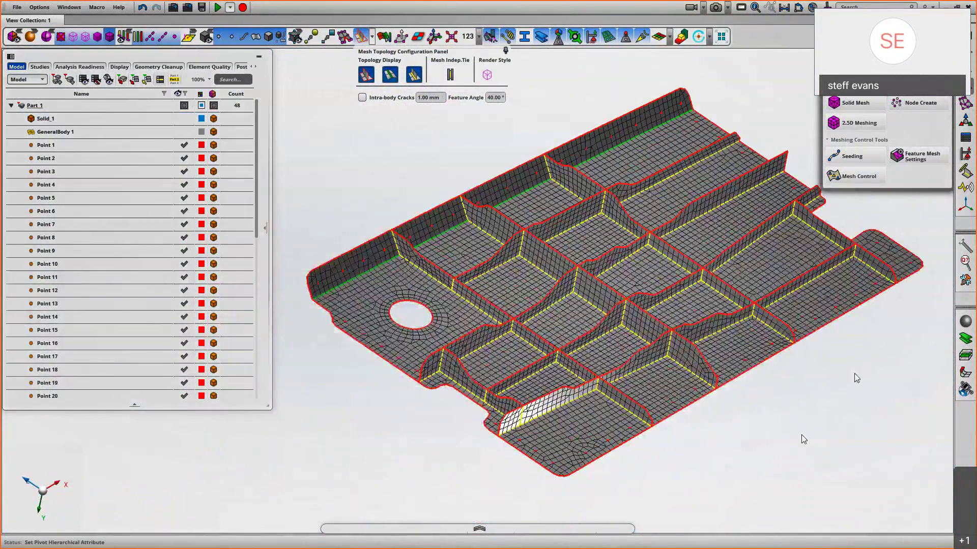
middle_click_drag(855, 377, 865, 349)
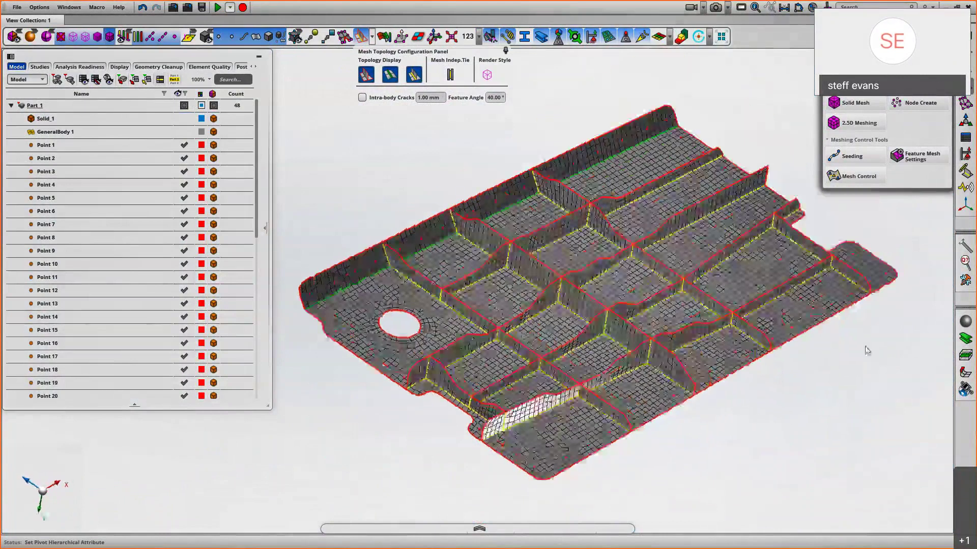
middle_click_drag(763, 244, 749, 255)
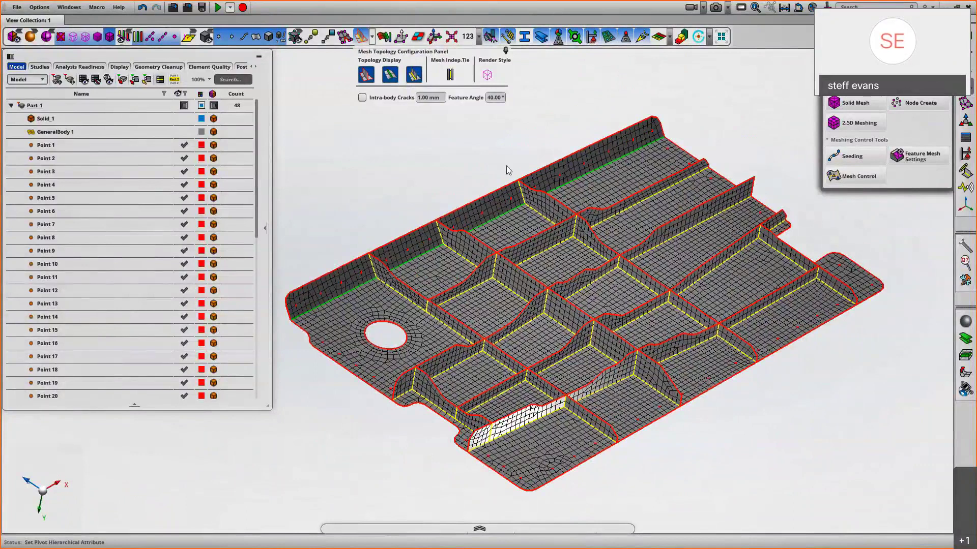
scroll(508, 167, "down", 1)
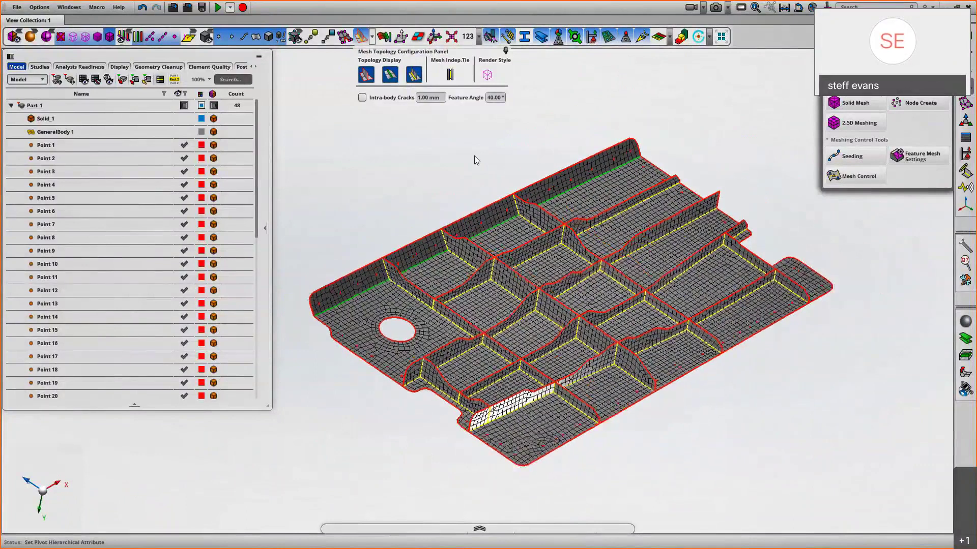
Step: Turn off the mesh topology display and show GeneralBody 1 again
left_click(361, 38)
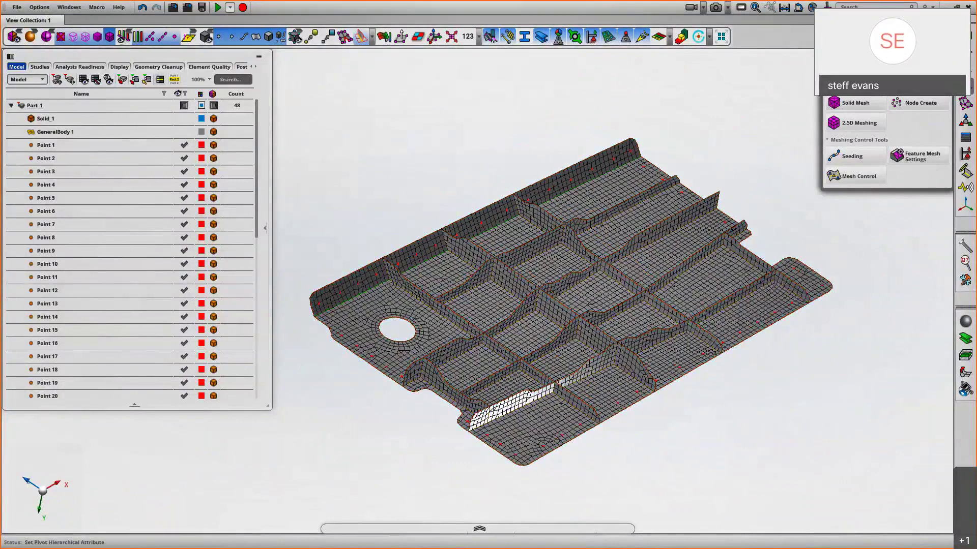
left_click(186, 135)
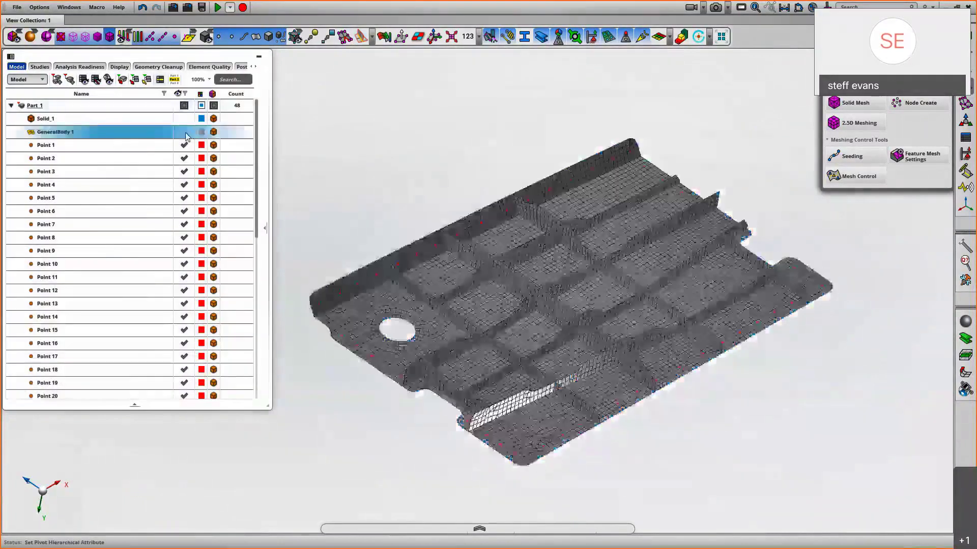
left_click(374, 120)
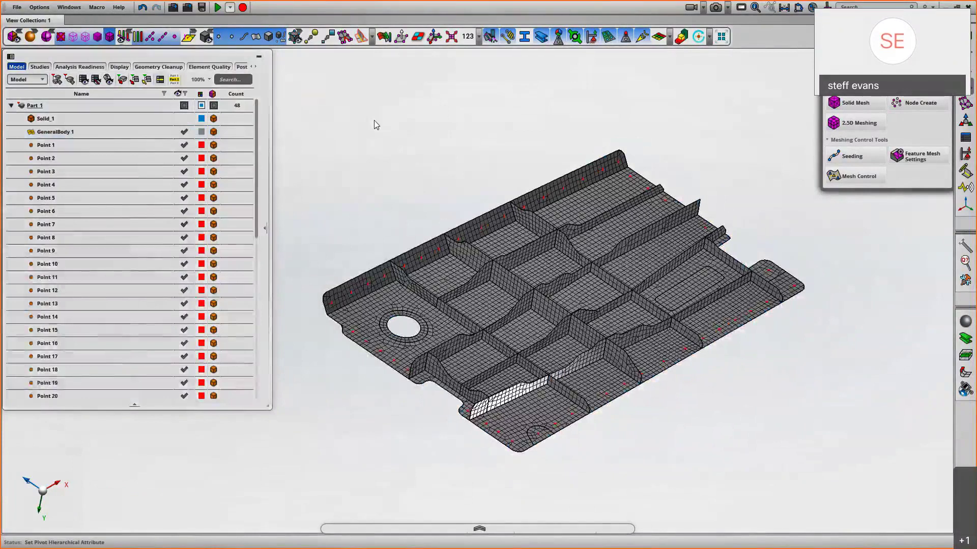
scroll(435, 185, "up", 1)
right_click_drag(436, 185, 452, 186)
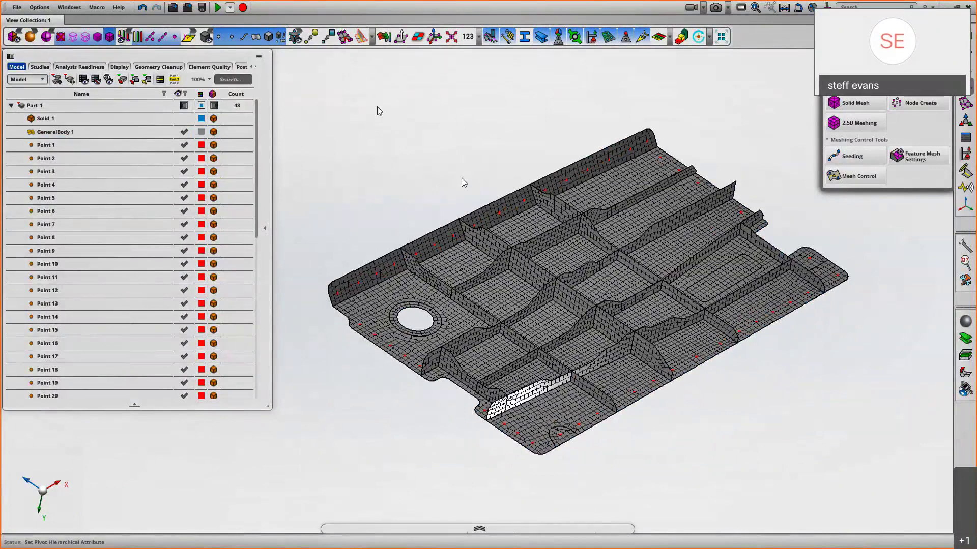
Step: Show the shell normals in dual colour and switch the geometry to wireframe rendering
left_click(418, 37)
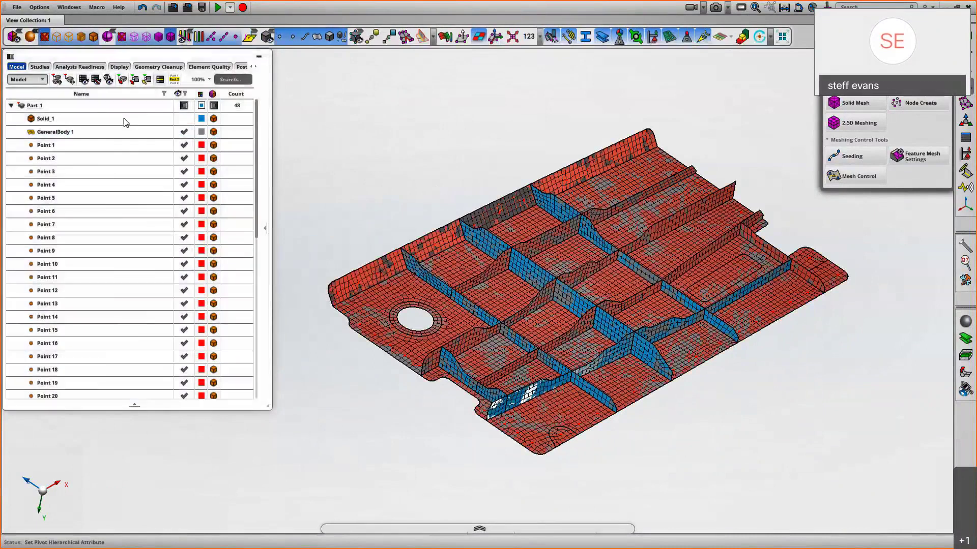
left_click(69, 36)
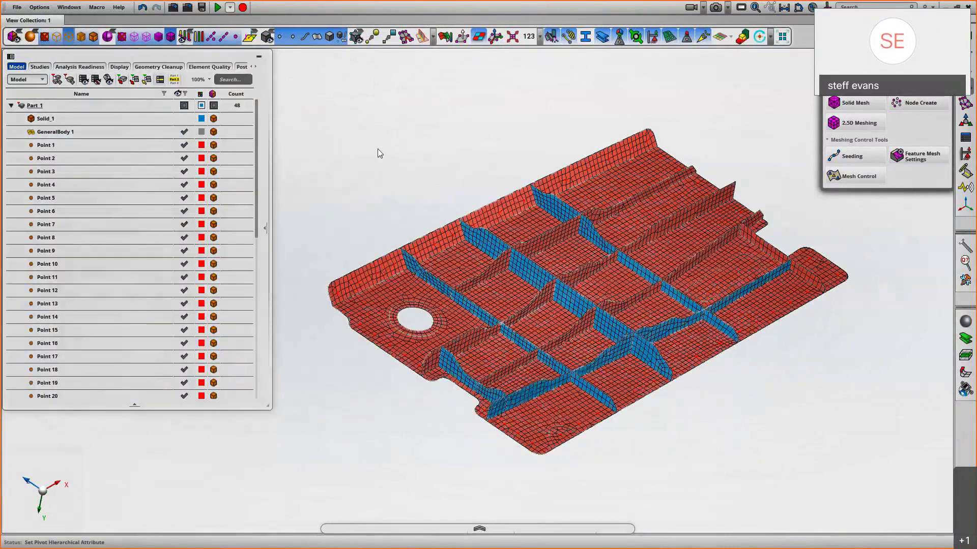
mouse_move(378, 148)
middle_mouse_down()
mouse_move(400, 116)
mouse_move(381, 153)
middle_mouse_up()
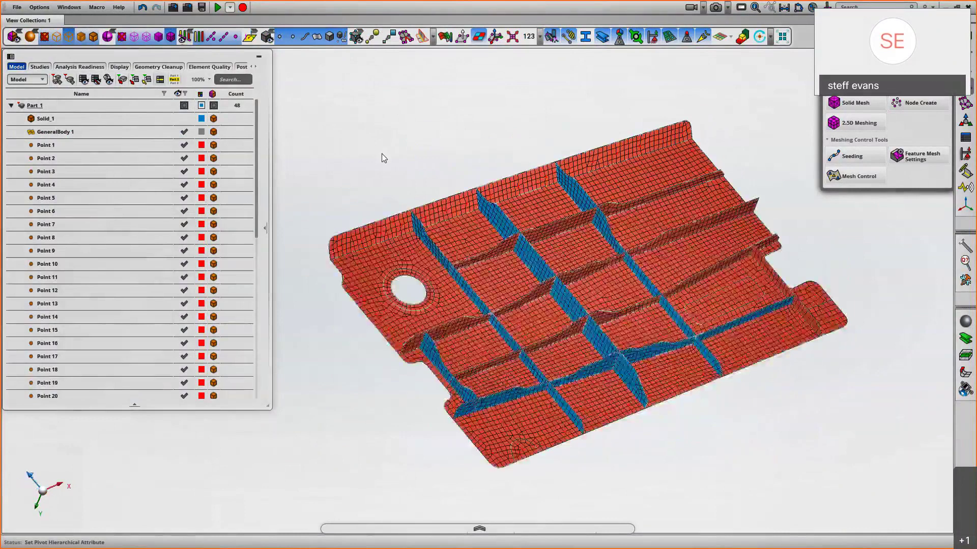
Step: Display the shell elements' normal vectors, inspecting the flanged corner and ribs, and turn off the dual-colour display
left_click(480, 37)
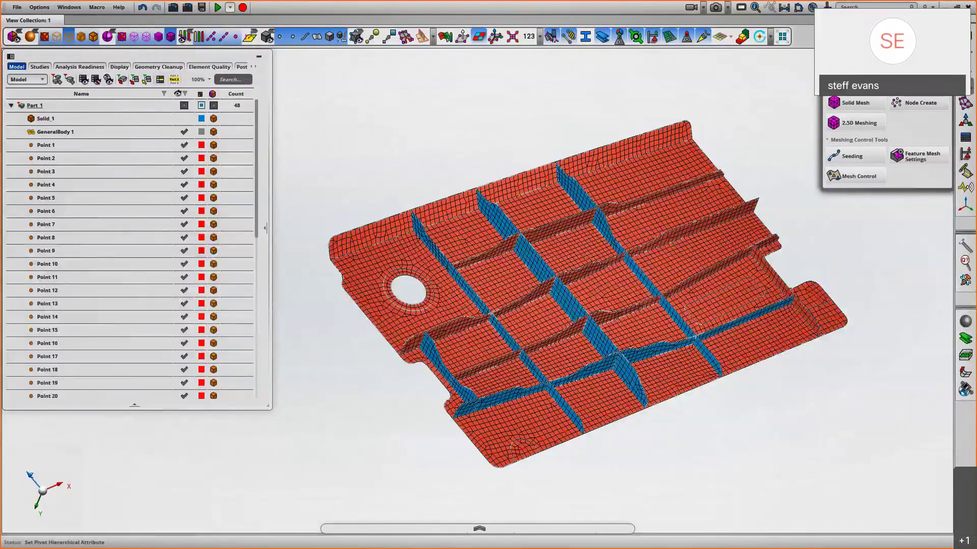
mouse_move(473, 109)
middle_mouse_down()
mouse_move(461, 136)
mouse_move(508, 98)
mouse_move(457, 111)
middle_mouse_up()
left_click(462, 37)
scroll(364, 276, "up", 5)
middle_click_drag(365, 276, 410, 181)
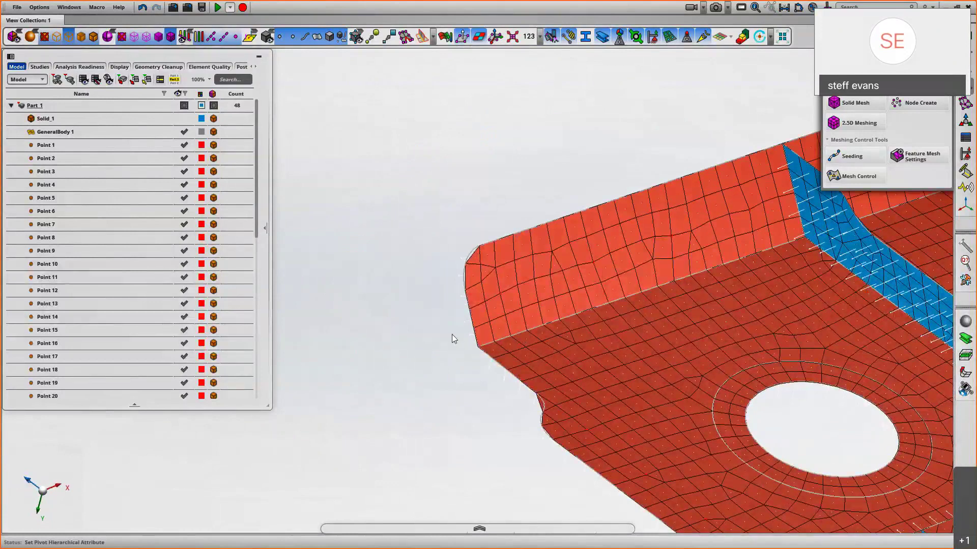
middle_click_drag(425, 307, 436, 181)
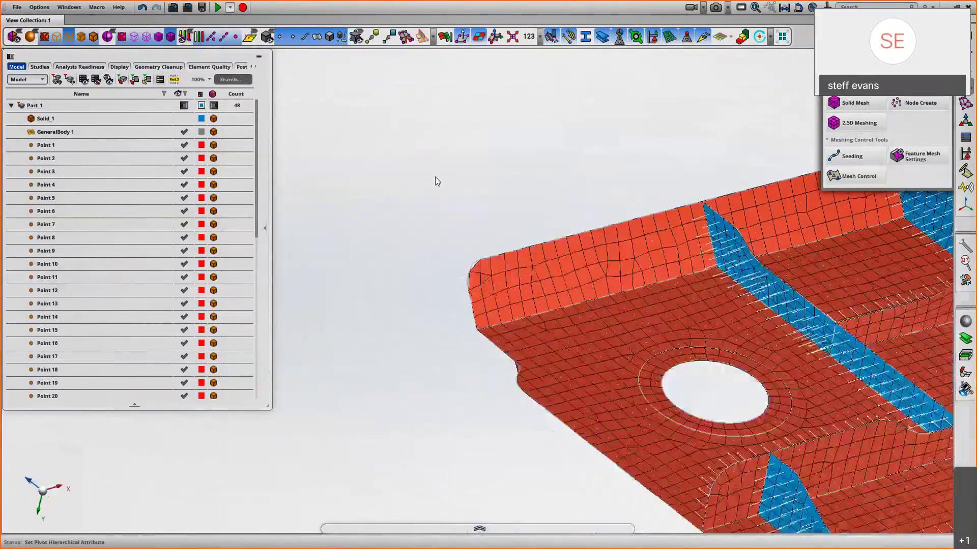
left_click(479, 38)
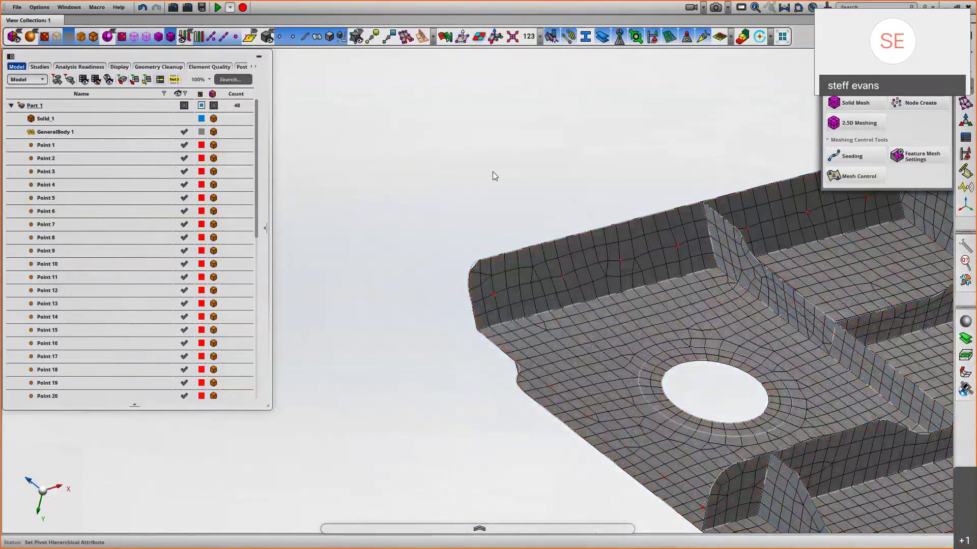
Step: Turn the dual-colour shell normal display back on and bring the whole ribbed plate into view
left_click(483, 43)
scroll(484, 133, "down", 5)
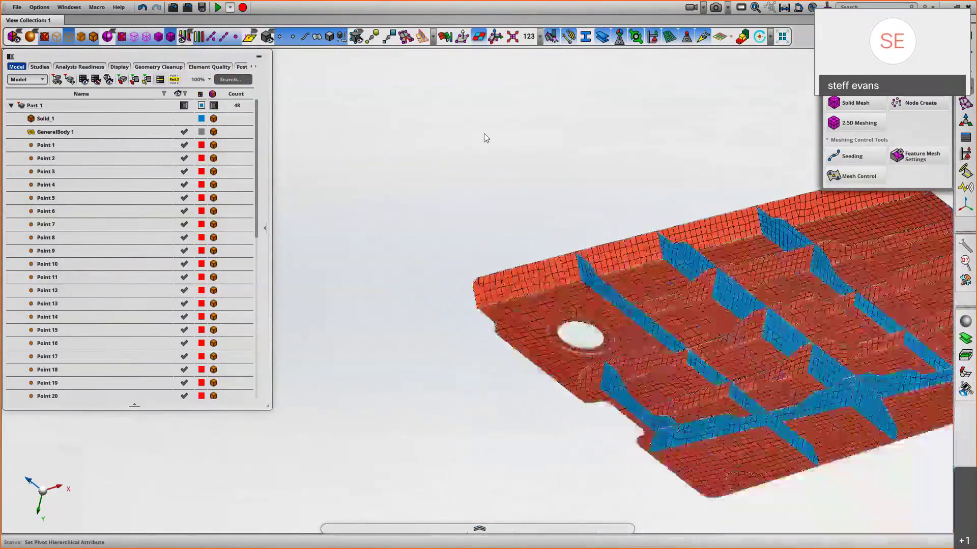
middle_click_drag(444, 191, 741, 464)
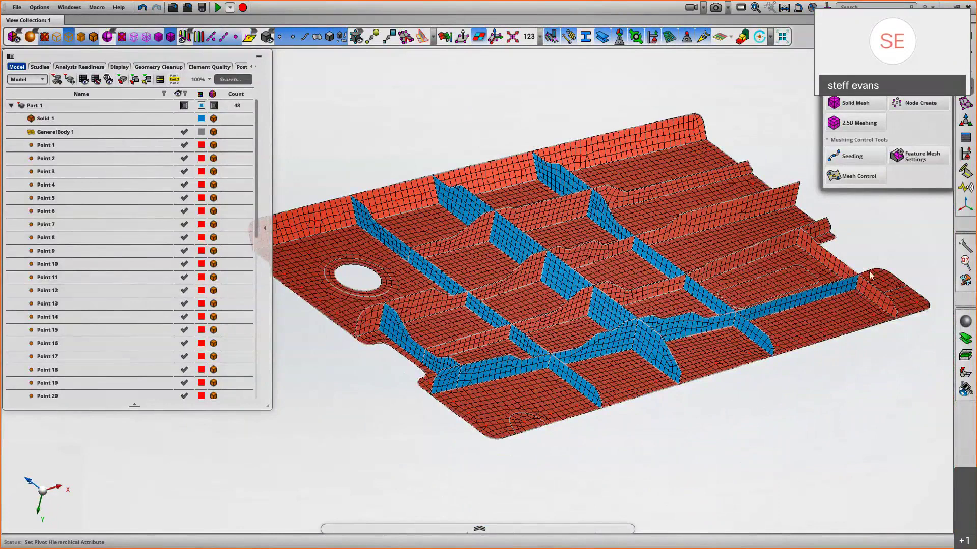
Step: With the Element Orientation tool's reverse method, flip the normals of the short cross rib beside the plate's rounded end tab
left_click(963, 101)
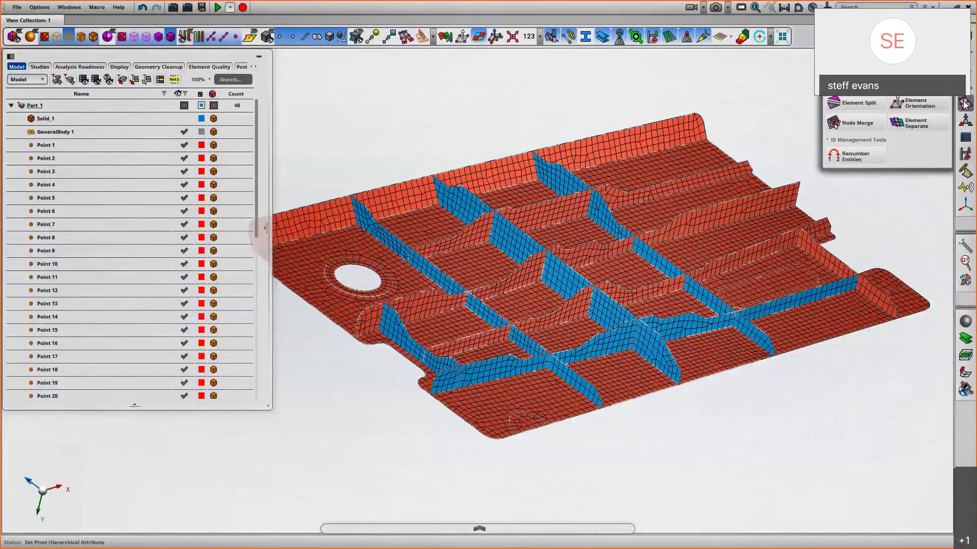
left_click(898, 102)
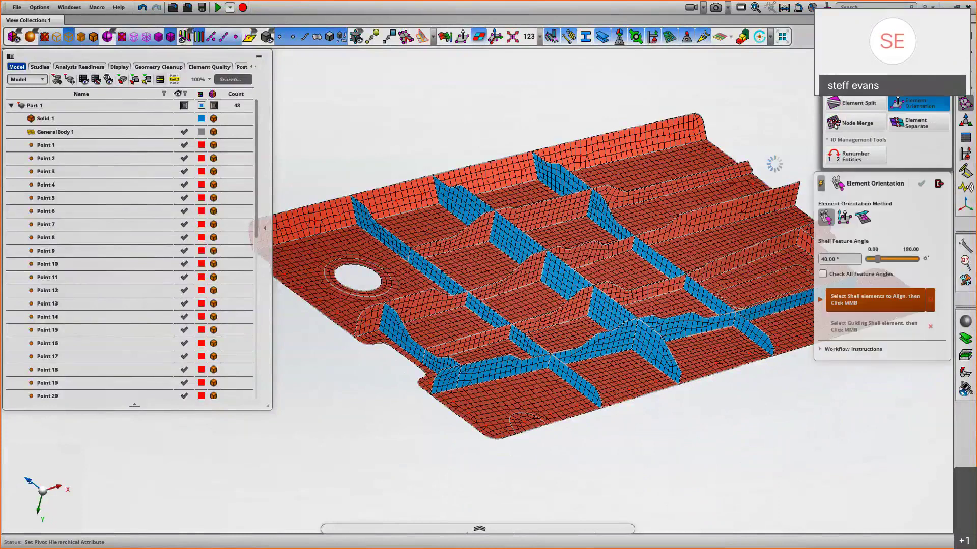
middle_click_drag(752, 139, 610, 147)
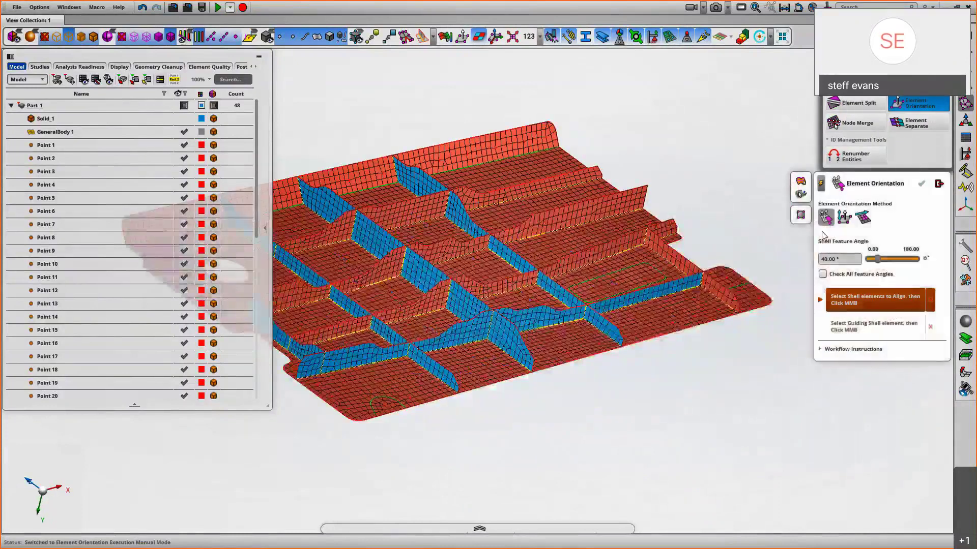
left_click(844, 218)
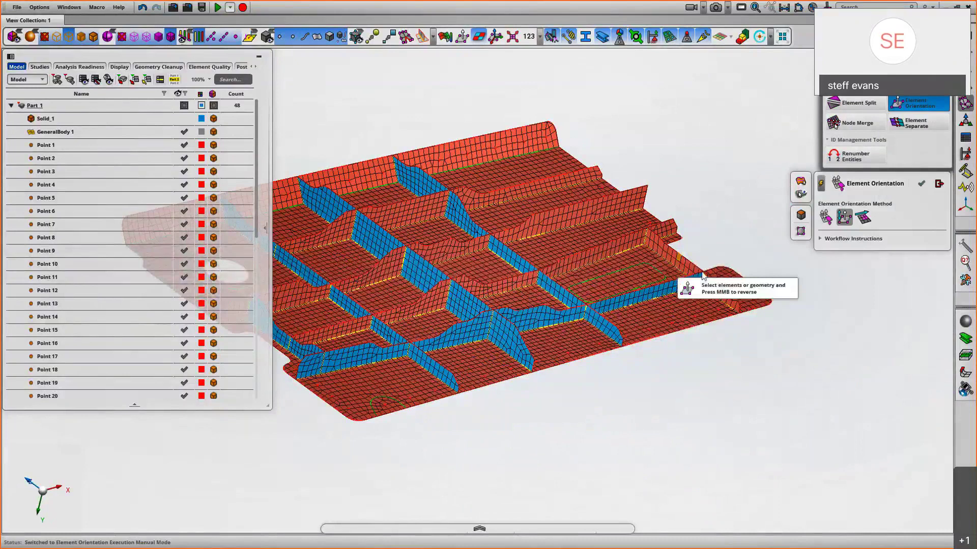
left_click(703, 275)
middle_click(737, 202)
scroll(778, 193, "down", 2)
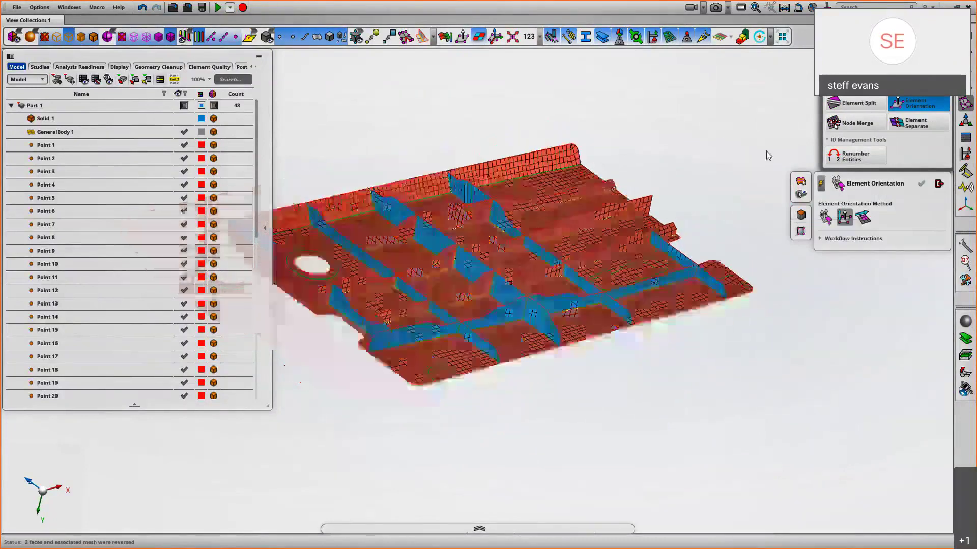
Step: Reverse the normals of the five face segments of the long rib nearest the unflanged edge and leave Element Orientation
middle_click_drag(715, 182, 751, 175)
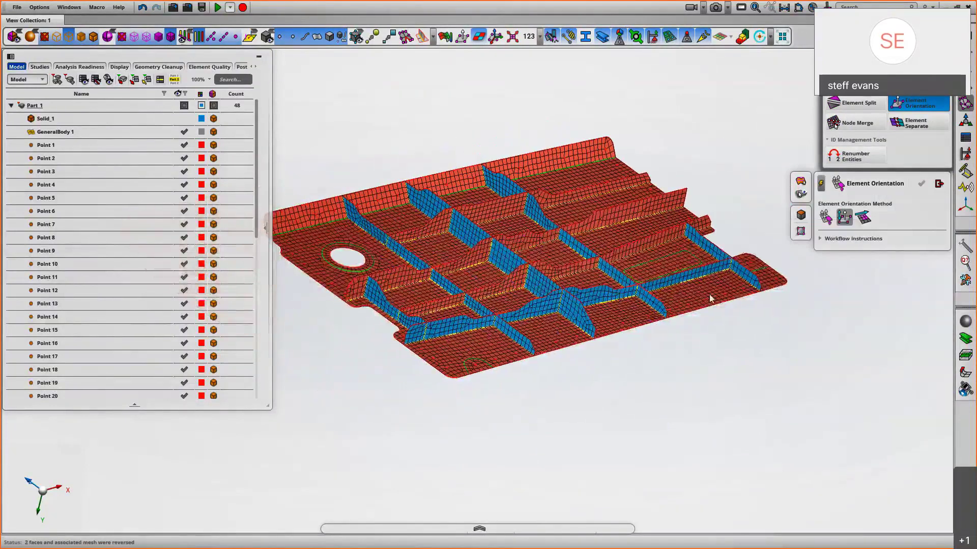
middle_click_drag(764, 409, 756, 442)
left_click(359, 355)
left_click(401, 349)
left_click(506, 337)
left_click(598, 316)
left_click(704, 300)
middle_click(756, 420)
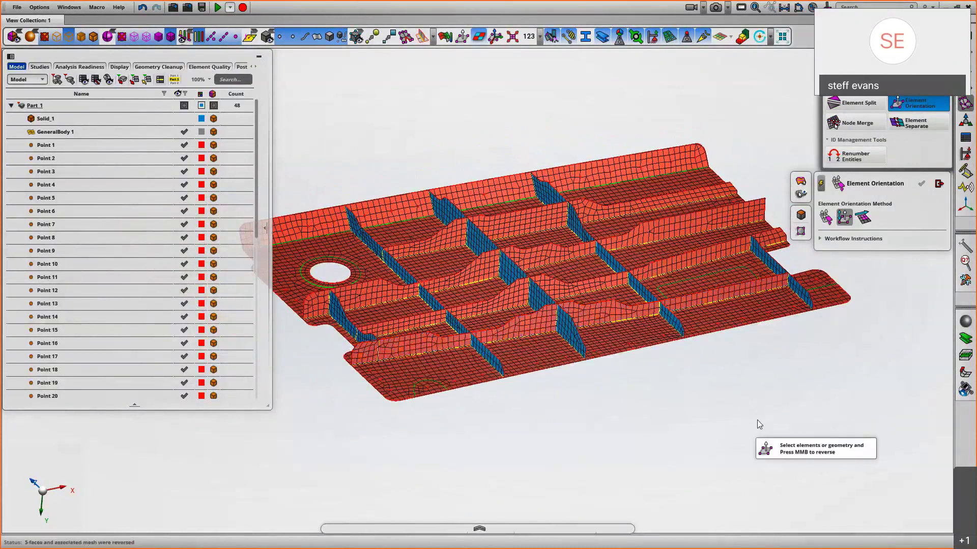
middle_click_drag(755, 420, 579, 267)
left_click(897, 101)
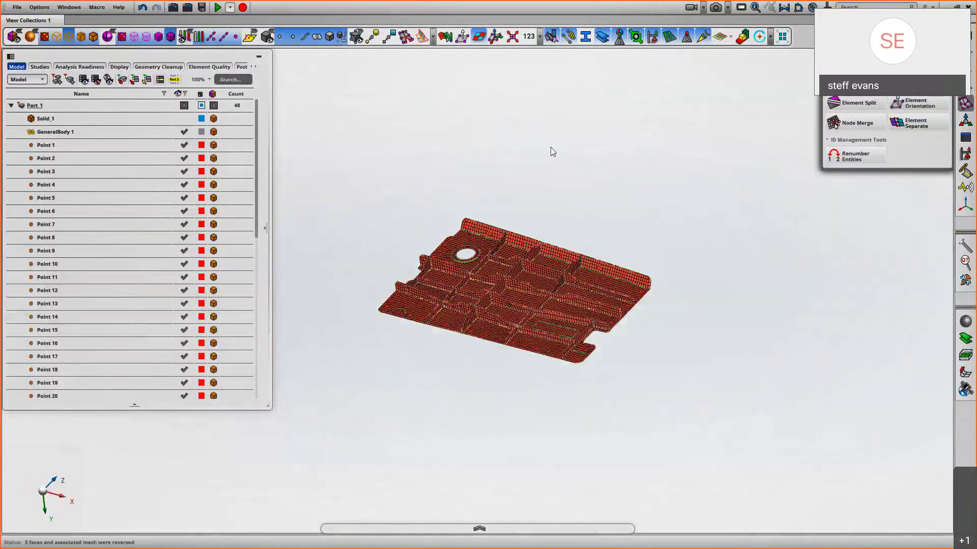
Step: Show the element coordinate axes across the plate and hide them again
middle_click_drag(550, 148, 596, 204)
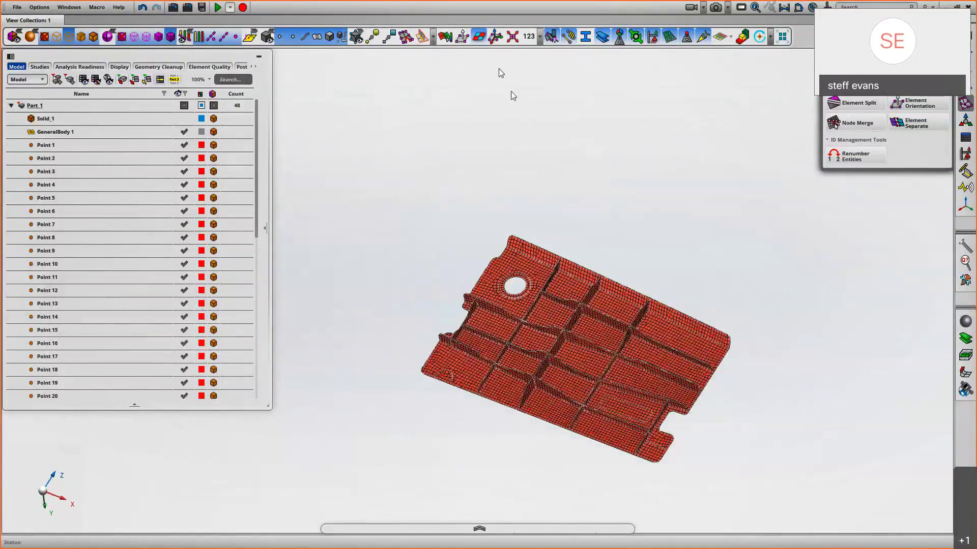
left_click(496, 41)
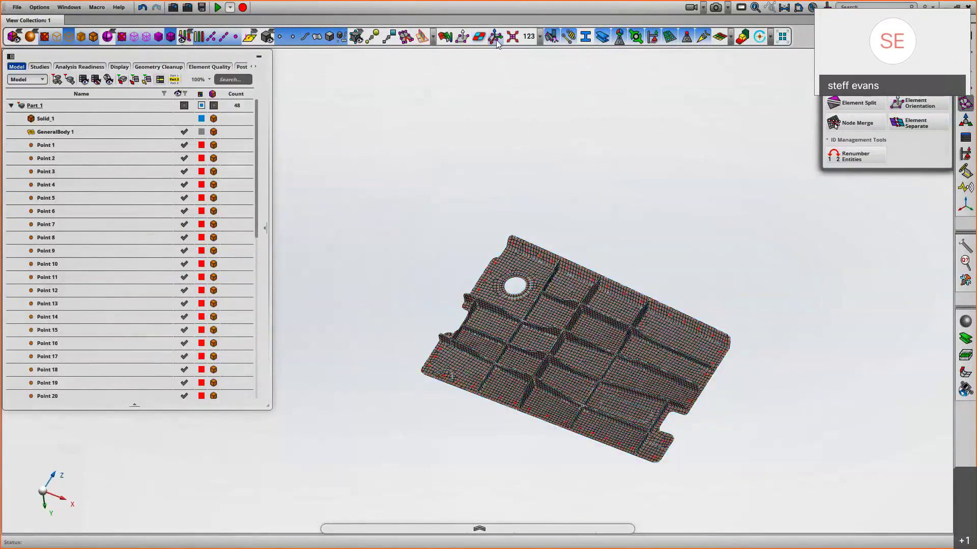
right_click_drag(484, 213, 527, 279)
left_click(495, 40)
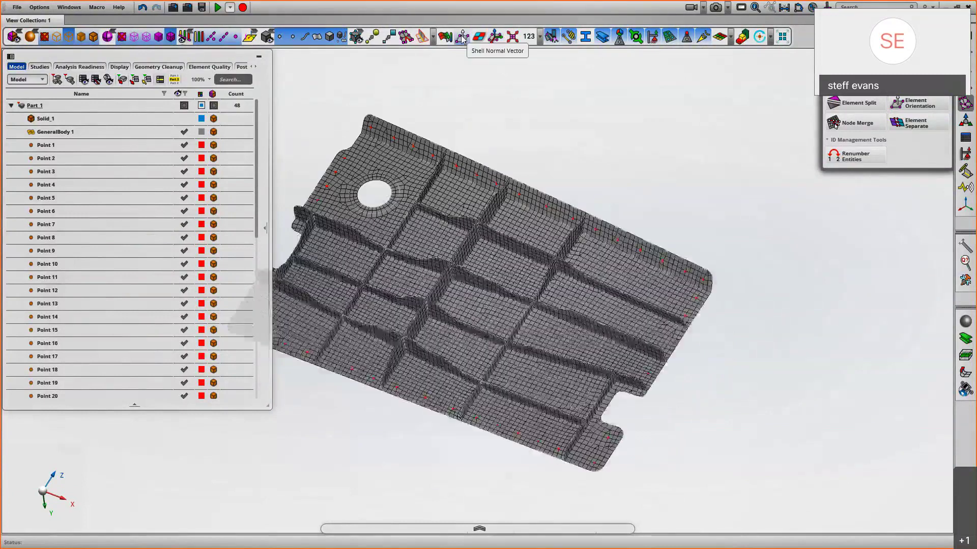
Step: Display the shell normal vectors, inspect their direction around the flanged corner and hole, and hide them
left_click(462, 37)
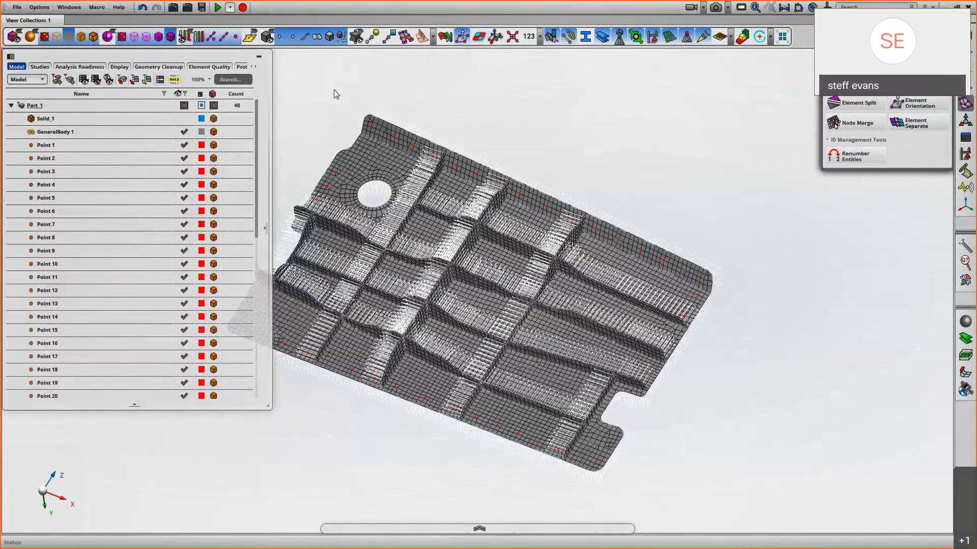
scroll(334, 89, "up", 5)
middle_click_drag(440, 148, 519, 207)
scroll(520, 208, "down", 6)
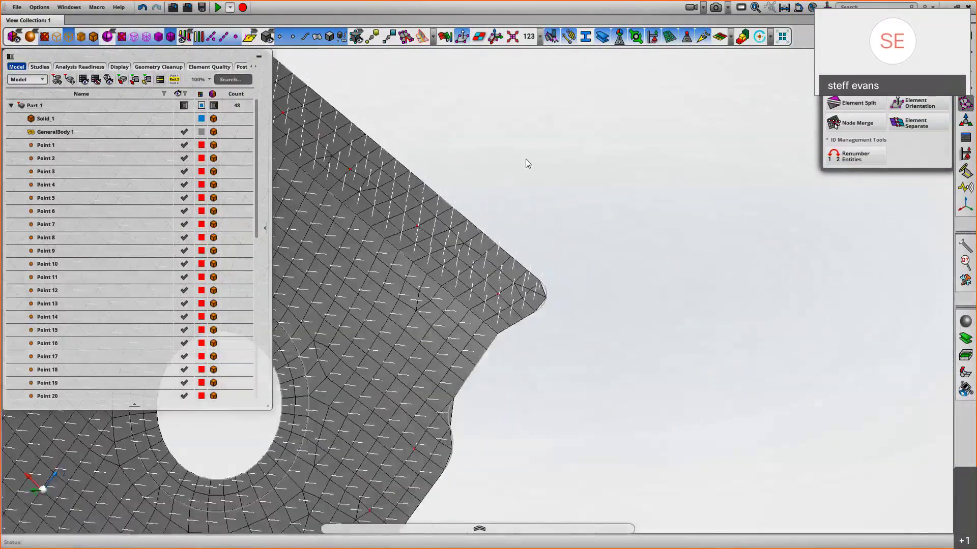
scroll(575, 244, "down", 3)
middle_click_drag(574, 244, 750, 262)
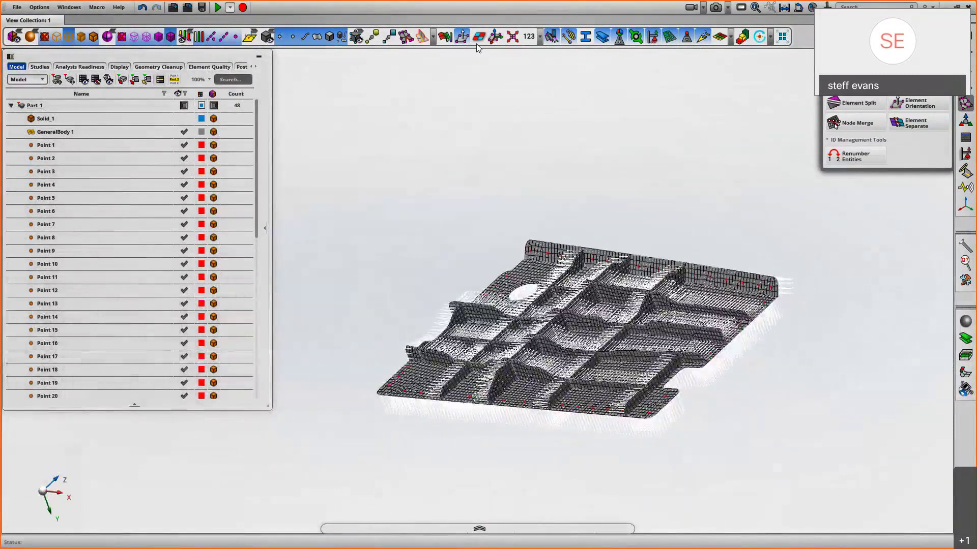
middle_click_drag(497, 101, 641, 127)
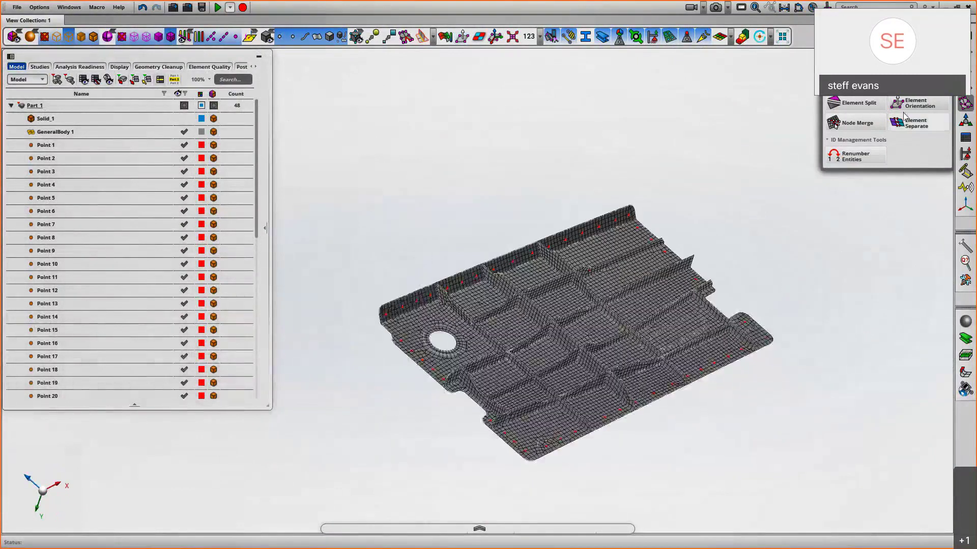
Step: Reverse the orientation of all faces and associated mesh of the plate with Element Orientation
left_click(915, 102)
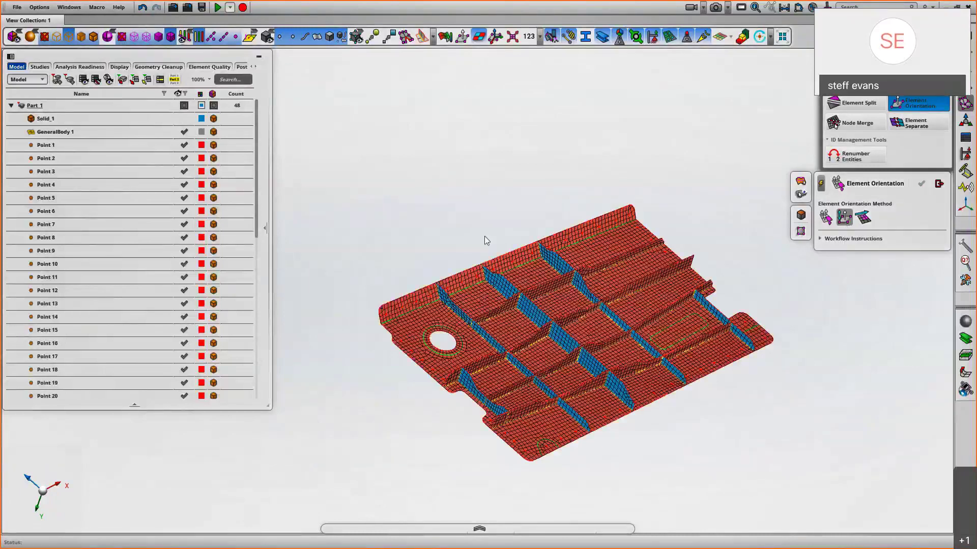
left_click_drag(337, 101, 872, 484)
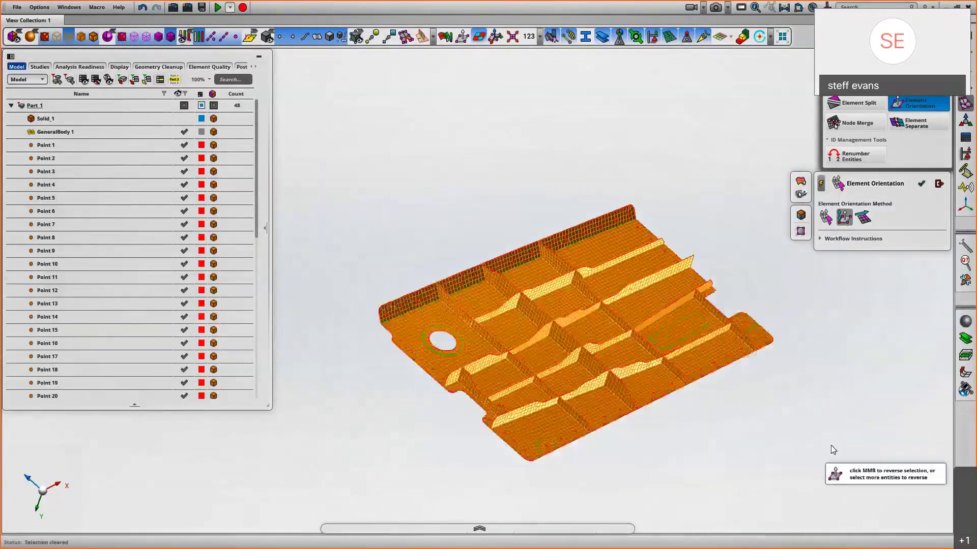
middle_click(833, 449)
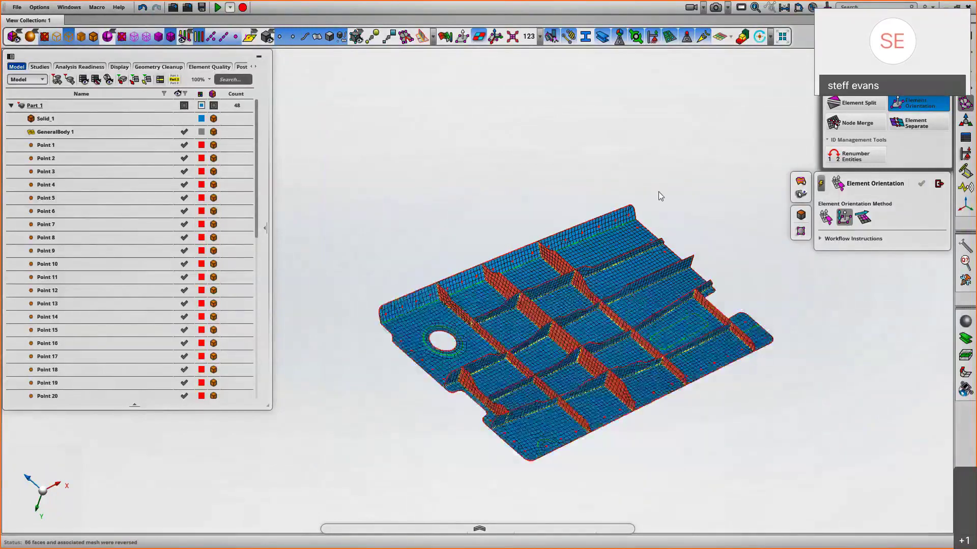
Step: Check the reversed mesh's shell normal vectors up close, hide them again and leave Element Orientation
left_click(477, 41)
left_click(463, 38)
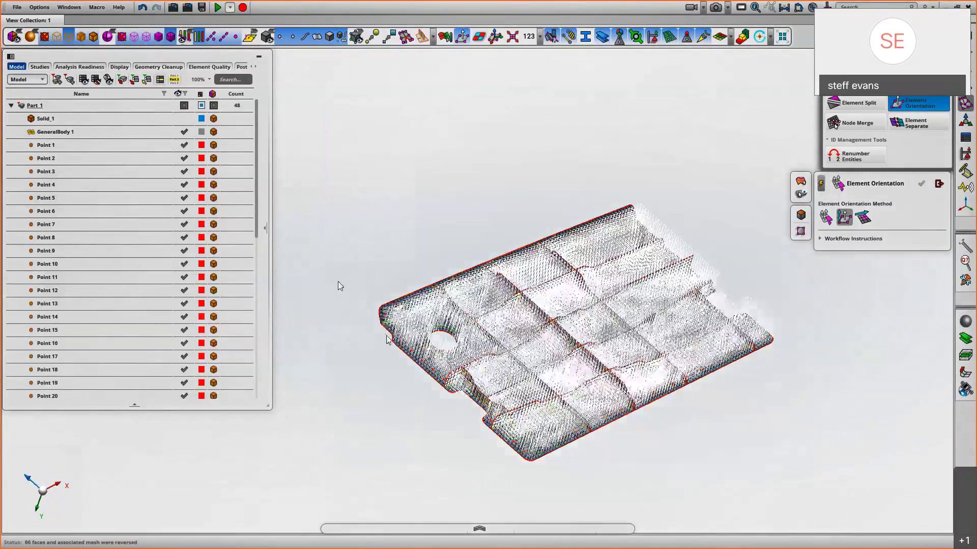
scroll(338, 285, "up", 8)
mouse_move(411, 243)
middle_mouse_down()
mouse_move(444, 210)
mouse_move(424, 216)
mouse_move(411, 241)
middle_mouse_up()
left_click(462, 41)
key("f")
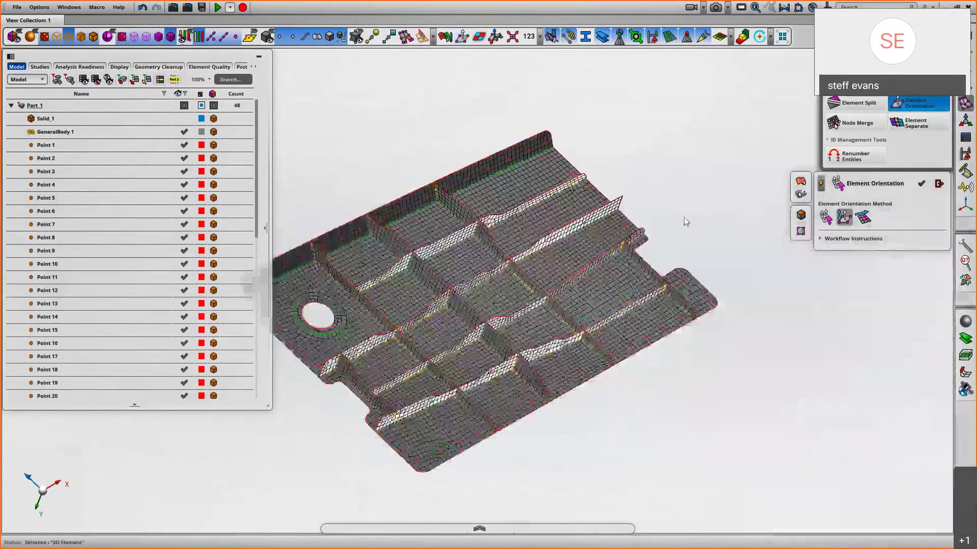
key("Escape")
right_click_drag(700, 246, 738, 261)
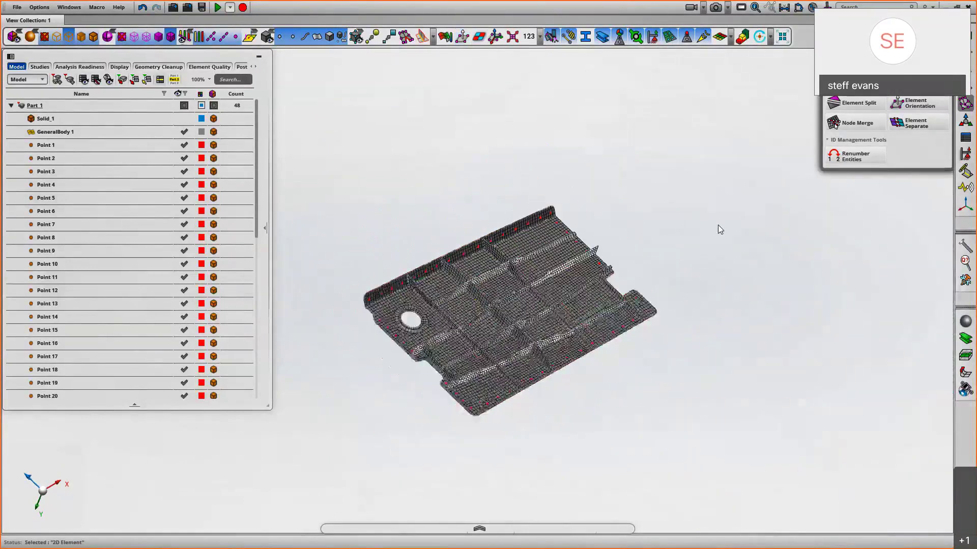
Step: Display the element coordinate axes and compare their directions on the base, ribs and outer edges against the global triad
scroll(716, 239, "up", 1)
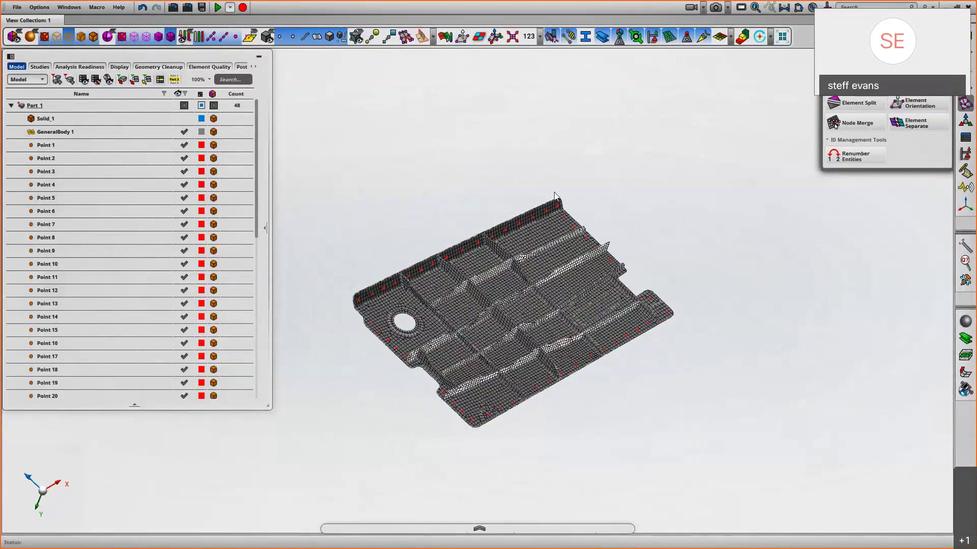
left_click(496, 37)
scroll(665, 355, "up", 10)
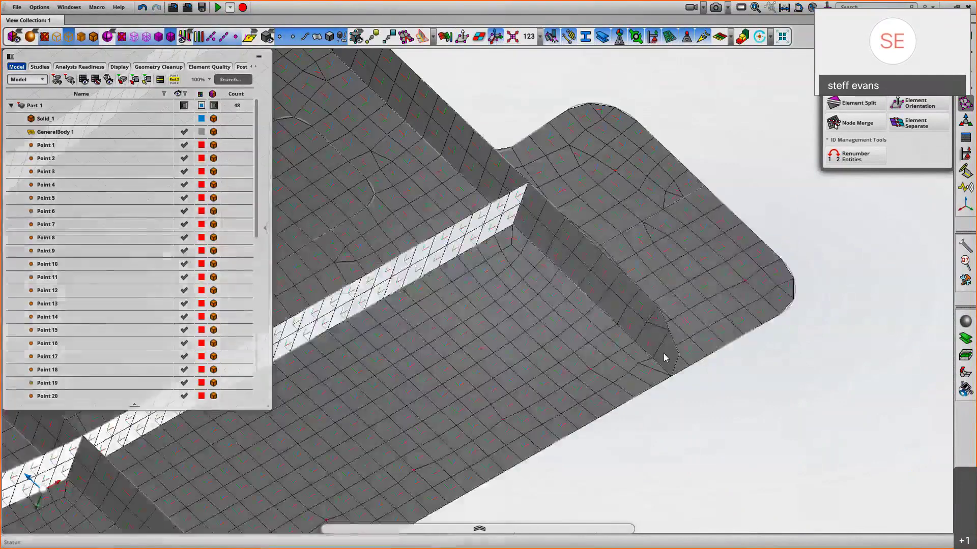
scroll(703, 391, "up", 1)
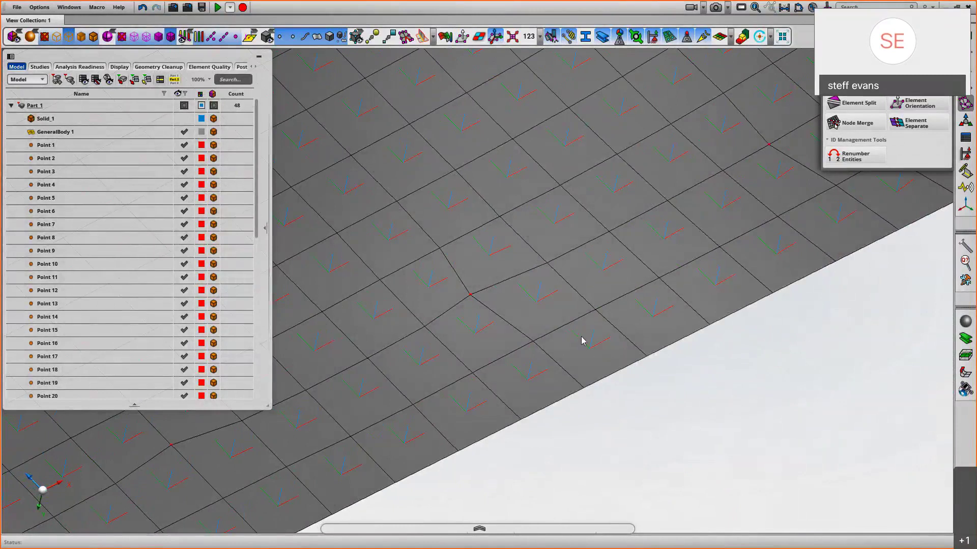
middle_click_drag(634, 440, 542, 370)
scroll(458, 364, "up", 1)
mouse_move(49, 478)
middle_mouse_down()
mouse_move(135, 485)
mouse_move(41, 478)
middle_mouse_up()
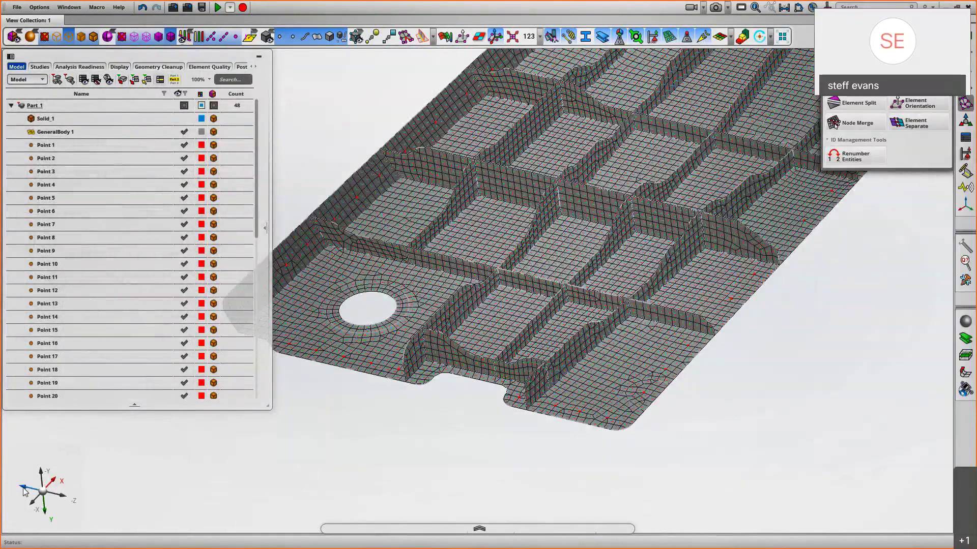
scroll(719, 364, "up", 10)
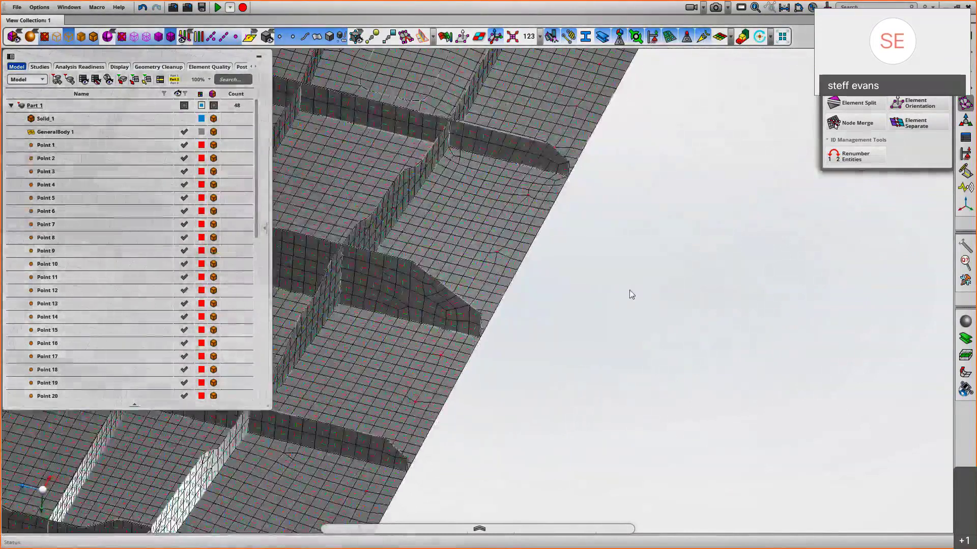
scroll(630, 295, "down", 3)
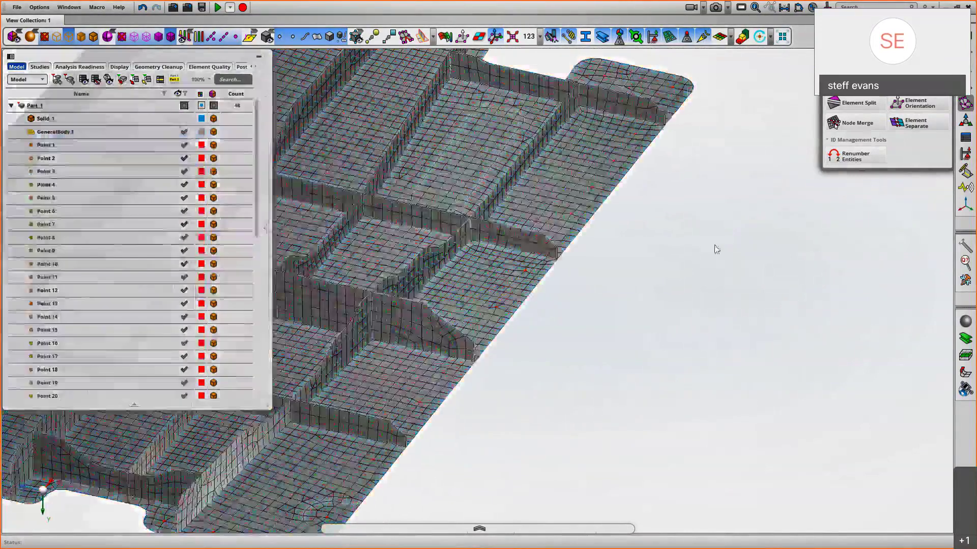
middle_click_drag(714, 245, 774, 266)
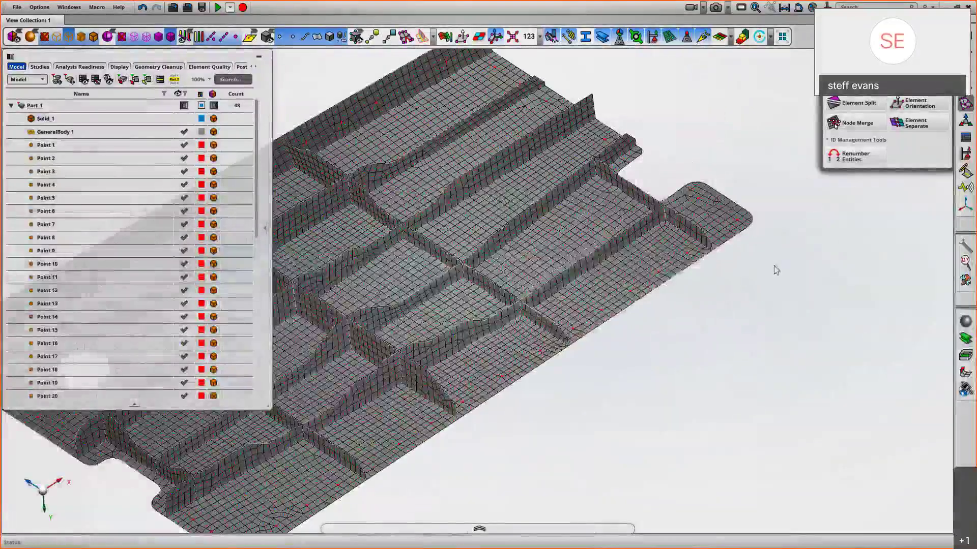
Step: Align the coordinate axes of all the plate's shell elements along a vector taken from its long straight outer edge with Element Orientation
left_click(917, 104)
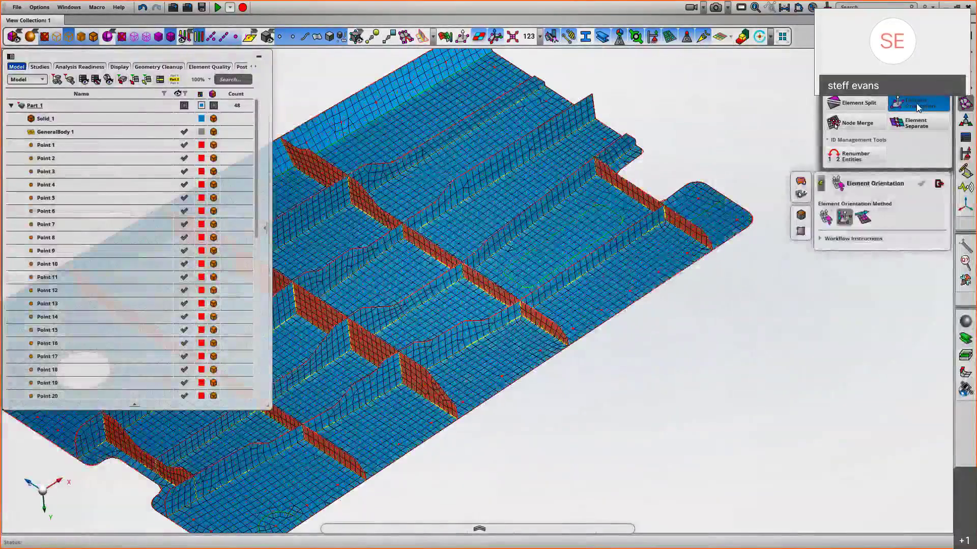
left_click(863, 217)
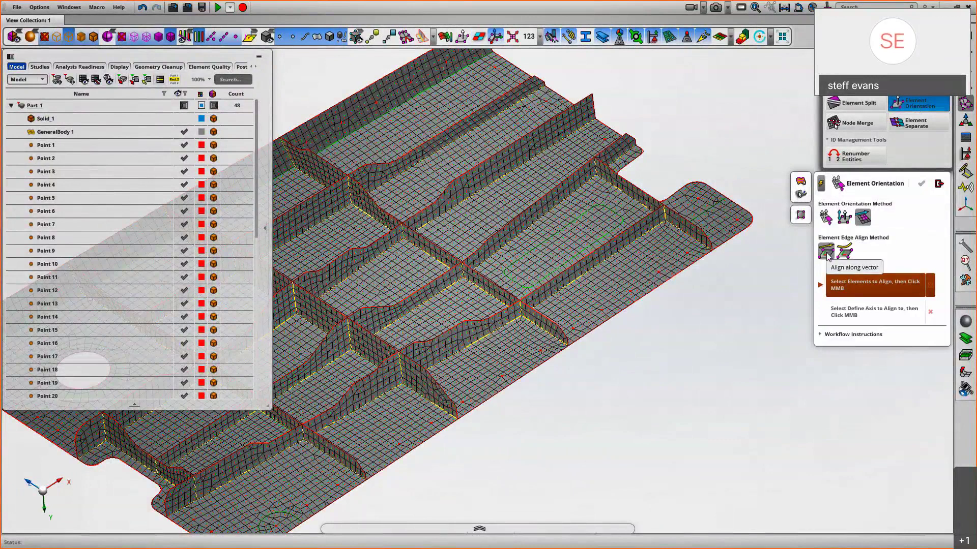
scroll(643, 312, "down", 5)
mouse_move(643, 312)
middle_mouse_down()
mouse_move(714, 310)
mouse_move(630, 319)
mouse_move(662, 308)
middle_mouse_up()
left_click_drag(320, 338, 430, 410)
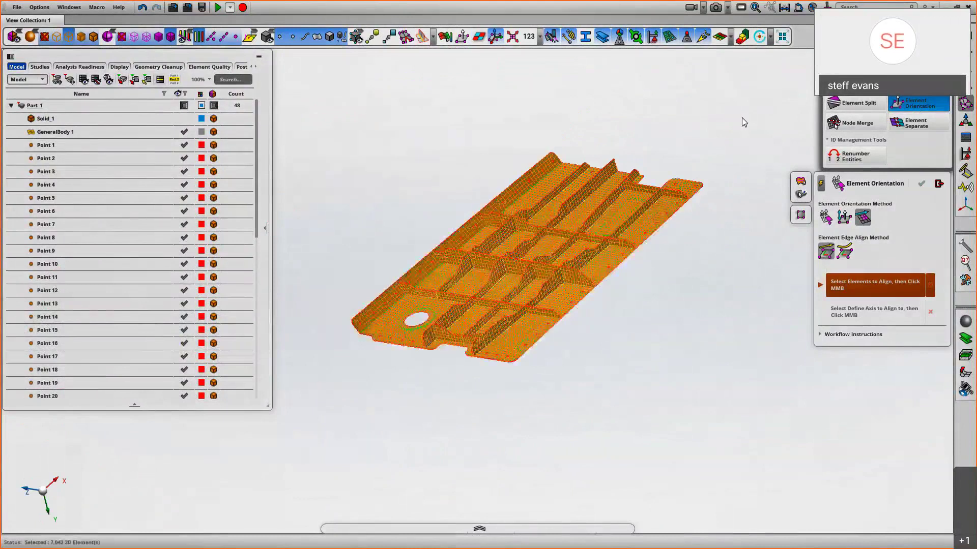
middle_click(743, 298)
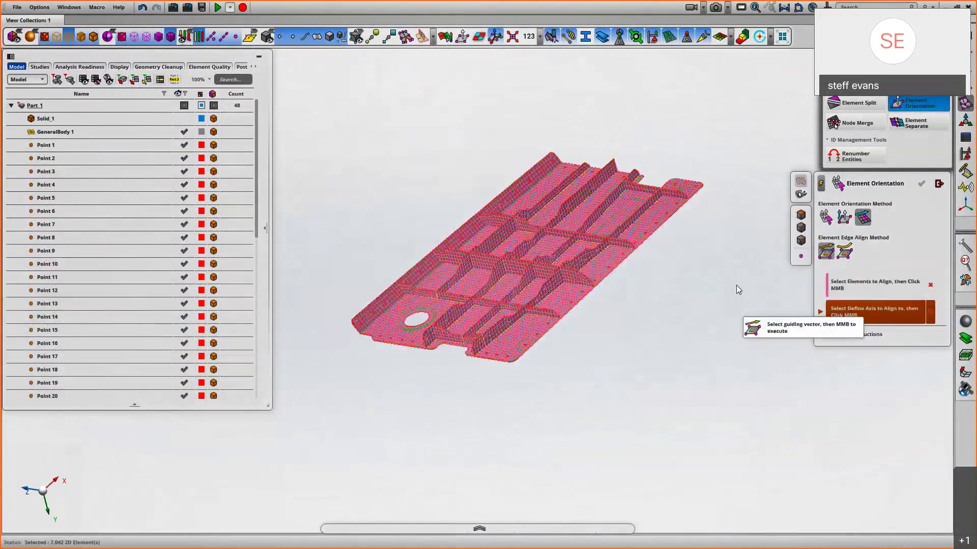
left_click(663, 225)
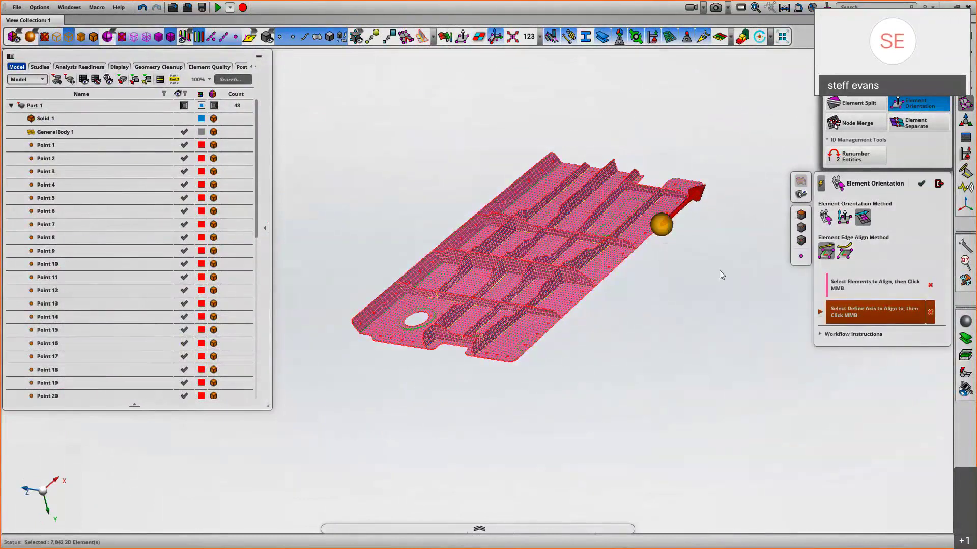
middle_click(737, 293)
Step: Examine the aligned element axes up close on the base, ribs and rounded corner tab, comparing them with the global triad
scroll(702, 297, "up", 5)
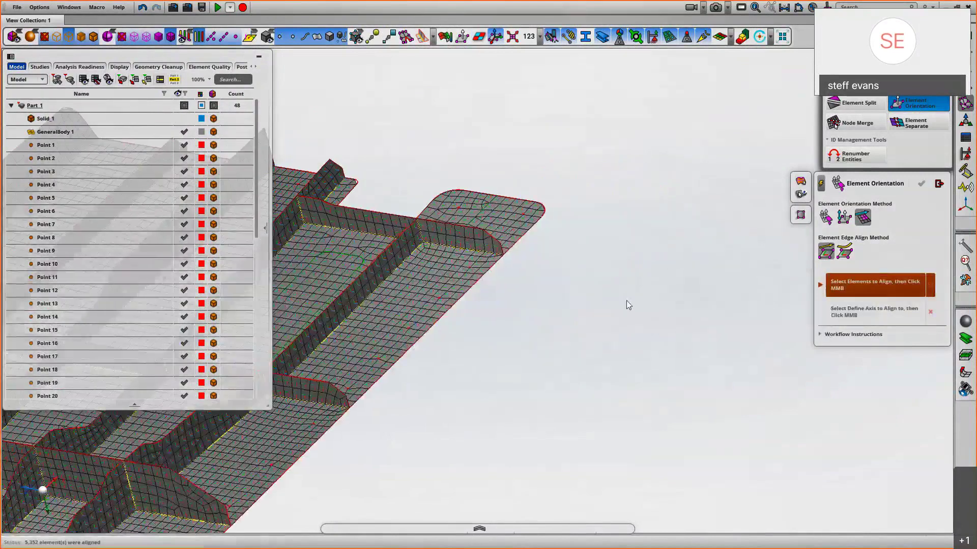
scroll(627, 301, "up", 10)
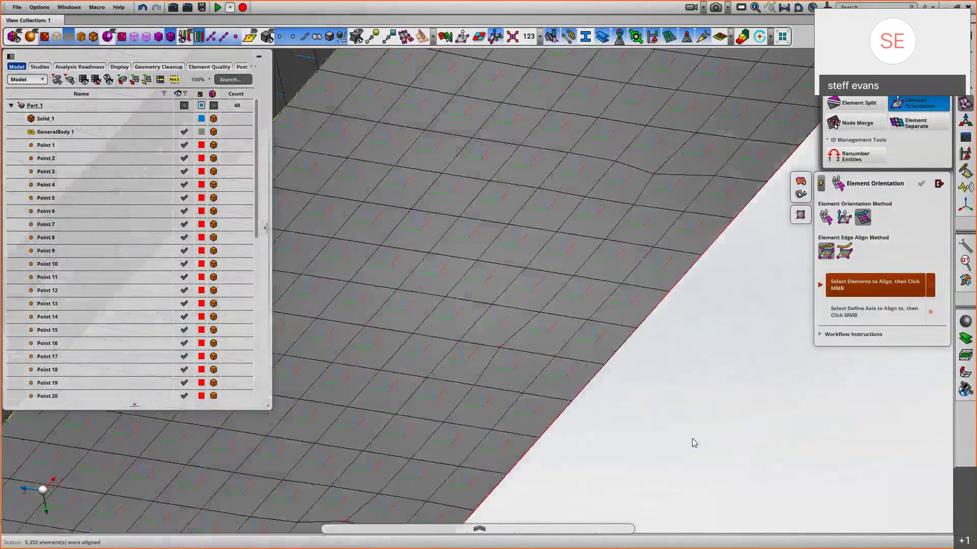
scroll(681, 430, "up", 2)
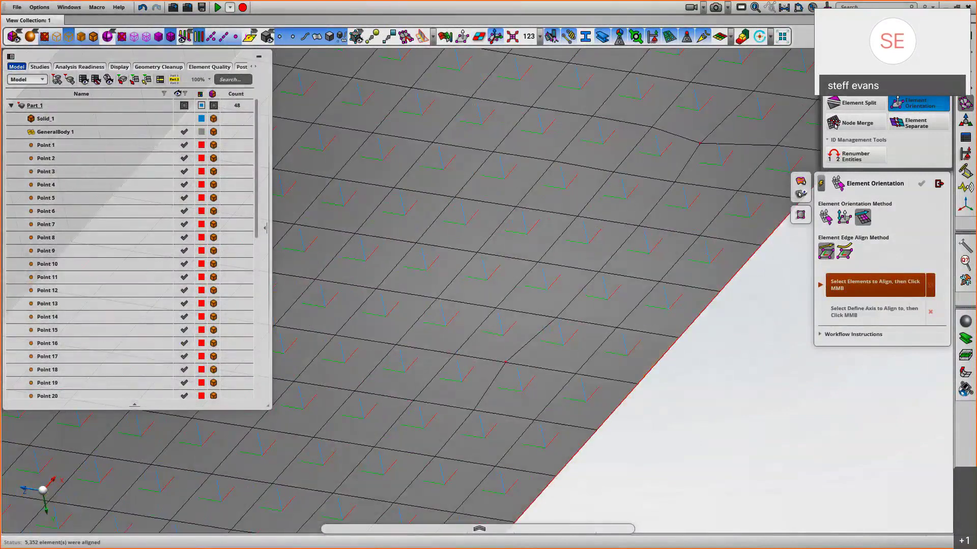
scroll(478, 300, "down", 8)
middle_click_drag(719, 203, 699, 198)
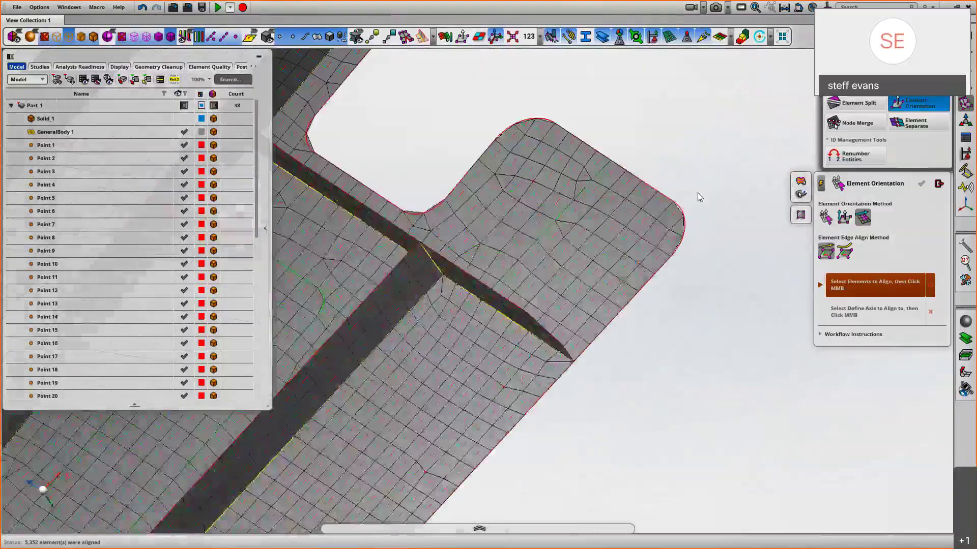
scroll(702, 198, "up", 5)
scroll(533, 308, "down", 1)
scroll(630, 361, "down", 2)
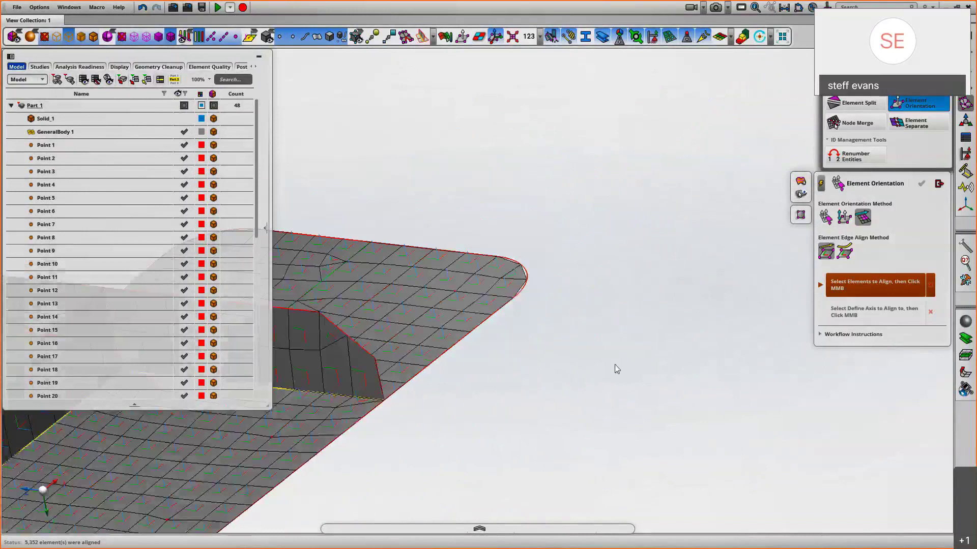
scroll(614, 366, "down", 6)
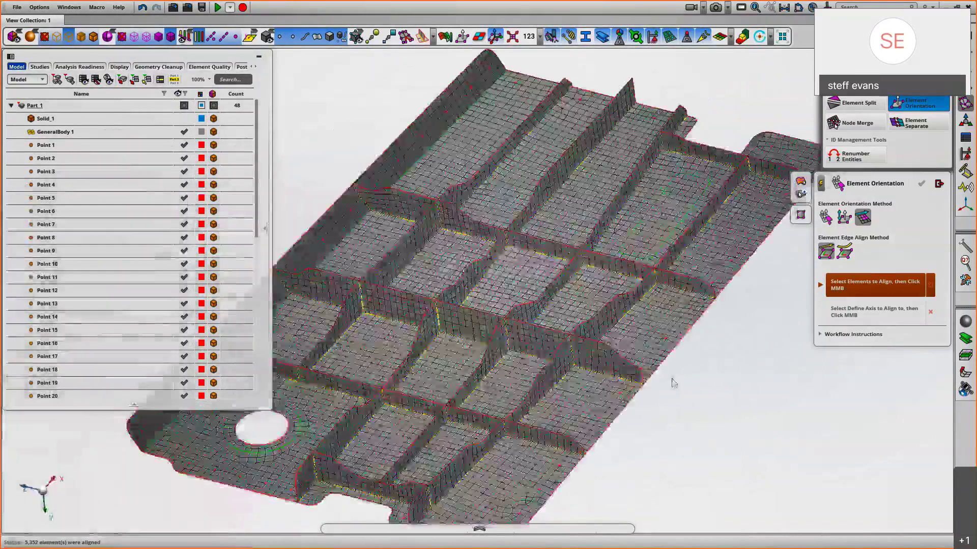
scroll(673, 377, "down", 3)
middle_click_drag(687, 328, 687, 322)
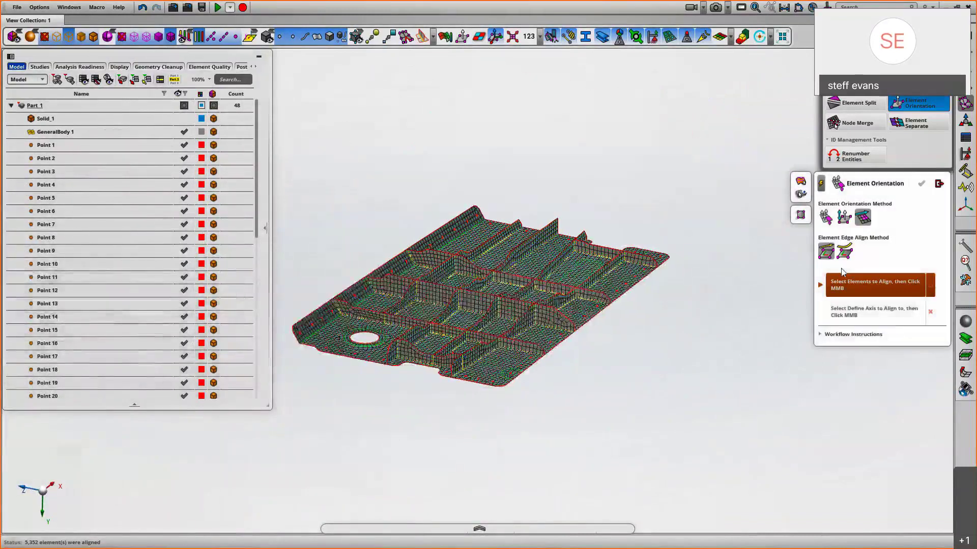
Step: Align the axes of all shell elements to curves, using the contiguous edges around the plate's outer perimeter as guides
left_click(844, 251)
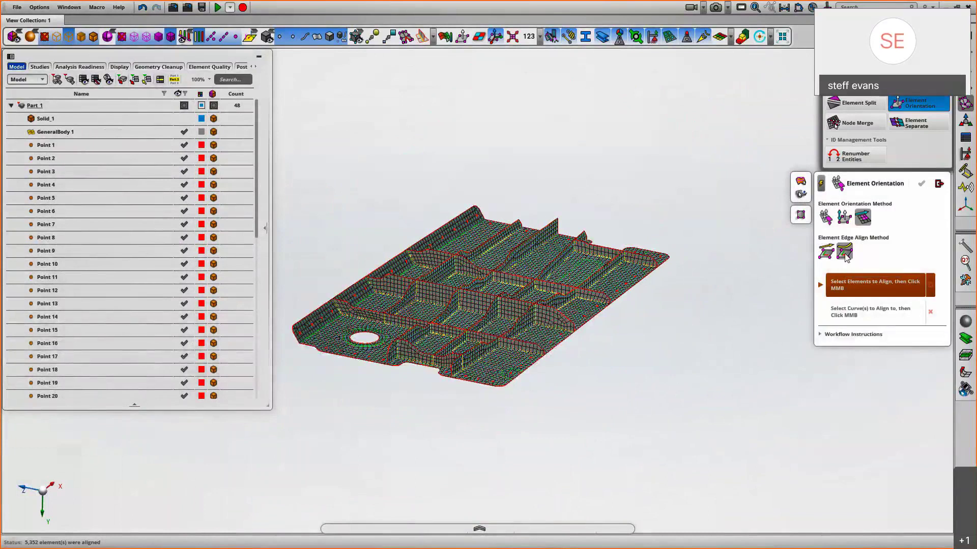
left_click_drag(283, 148, 698, 451)
middle_click(710, 425)
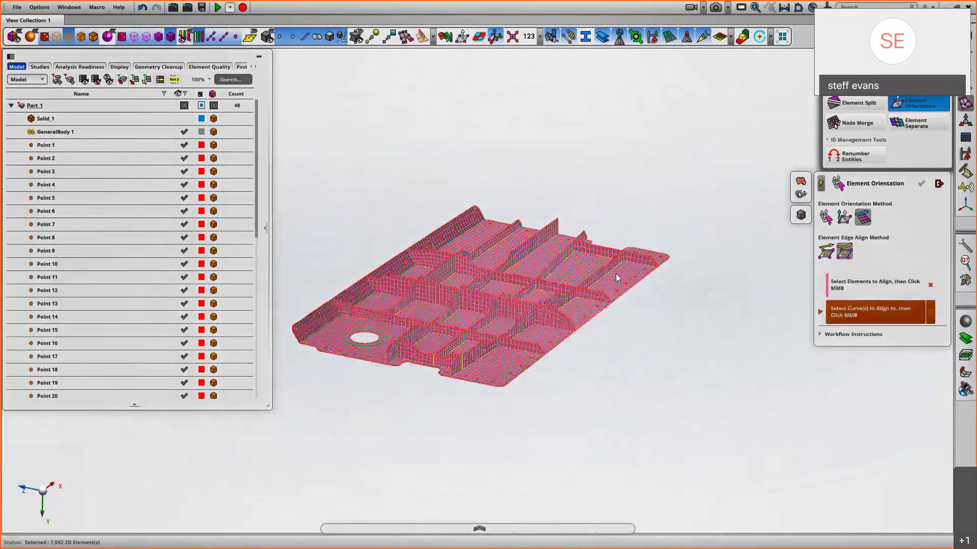
right_click(630, 288)
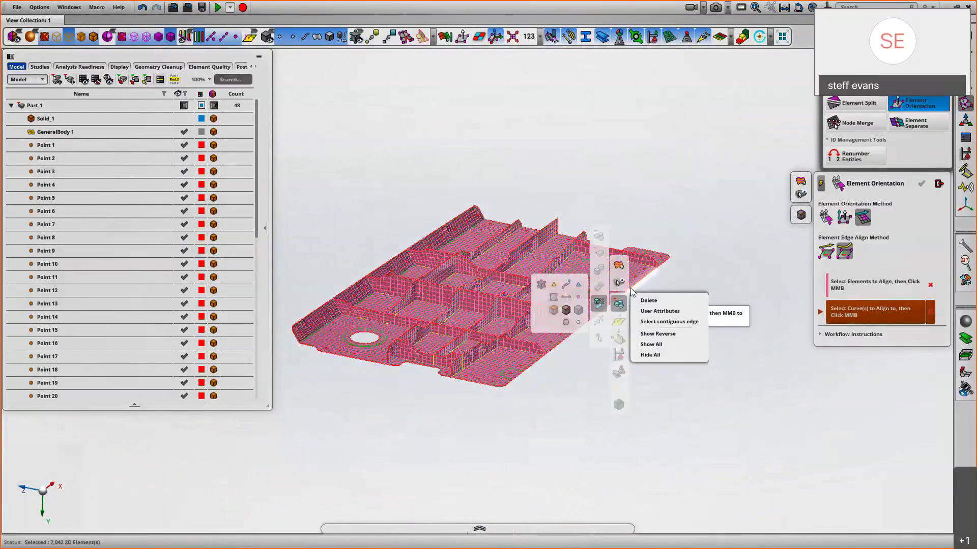
left_click(662, 322)
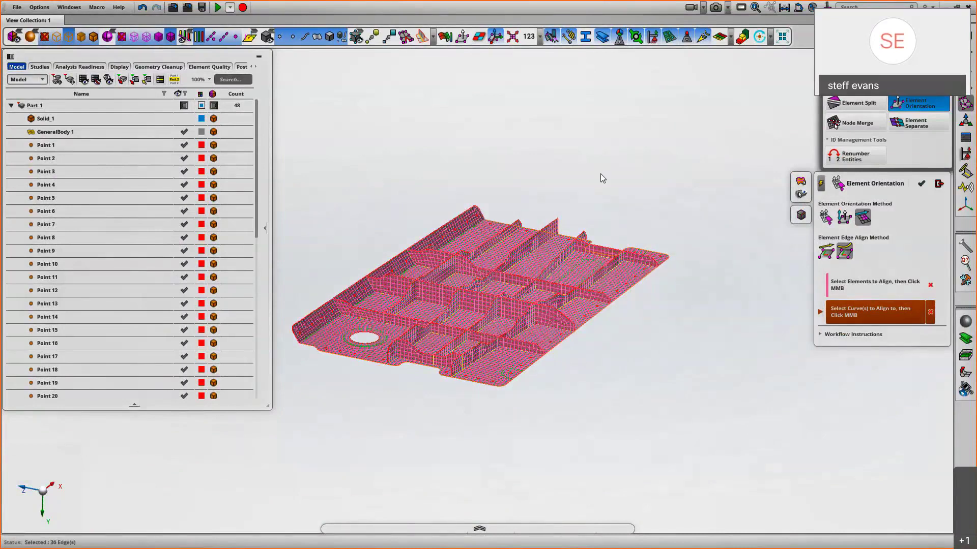
left_click(668, 371)
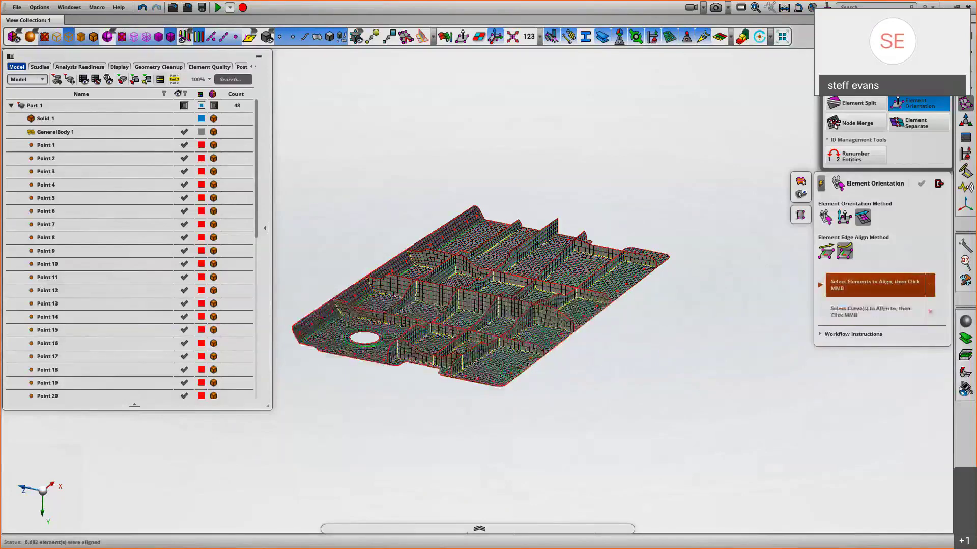
Step: Inspect the curve-aligned element axes near the rounded corner, cutout and ribs, and leave Element Orientation
scroll(615, 392, "up", 10)
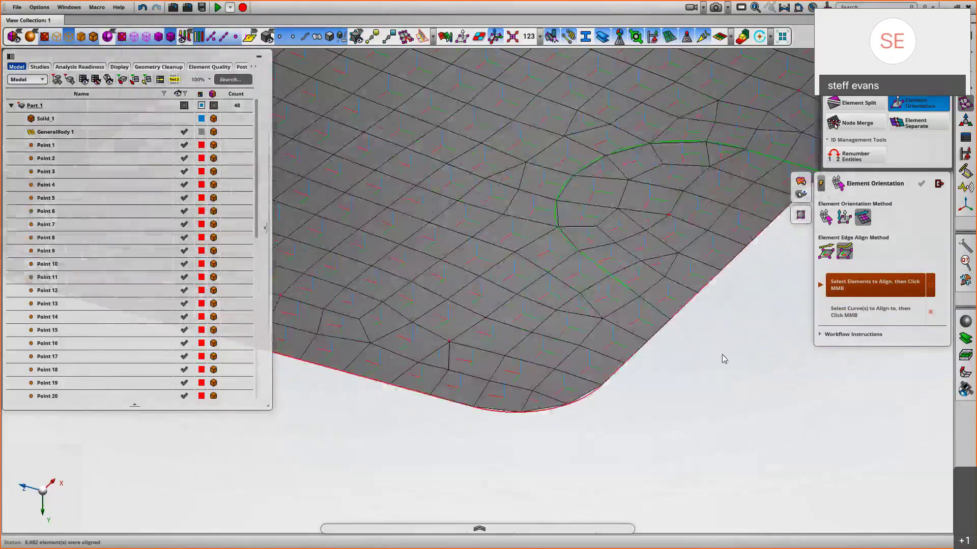
scroll(598, 360, "down", 2)
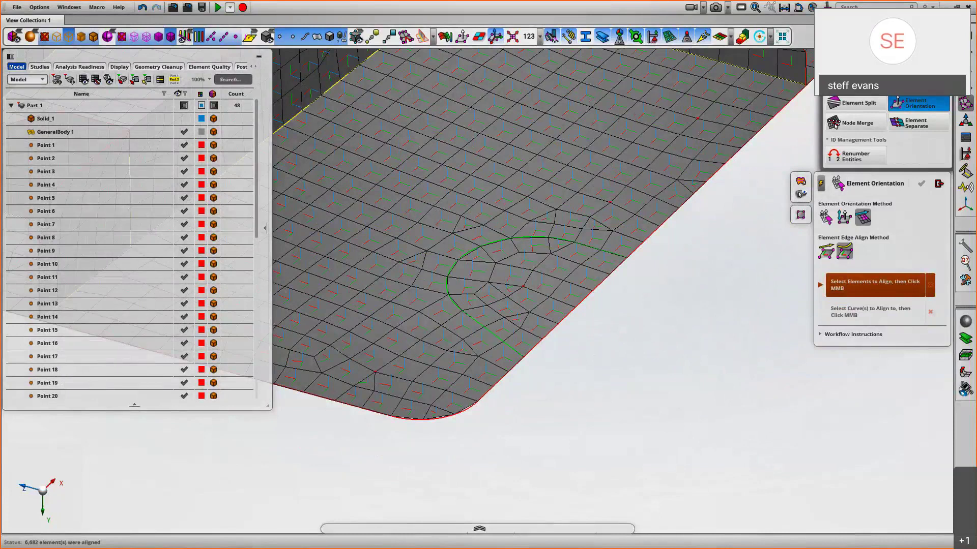
scroll(584, 383, "down", 2)
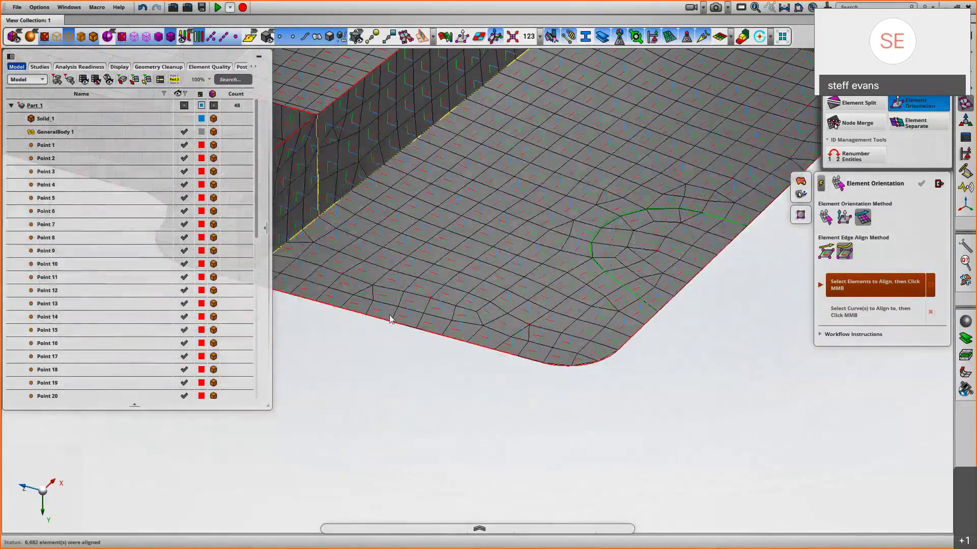
scroll(597, 435, "down", 2)
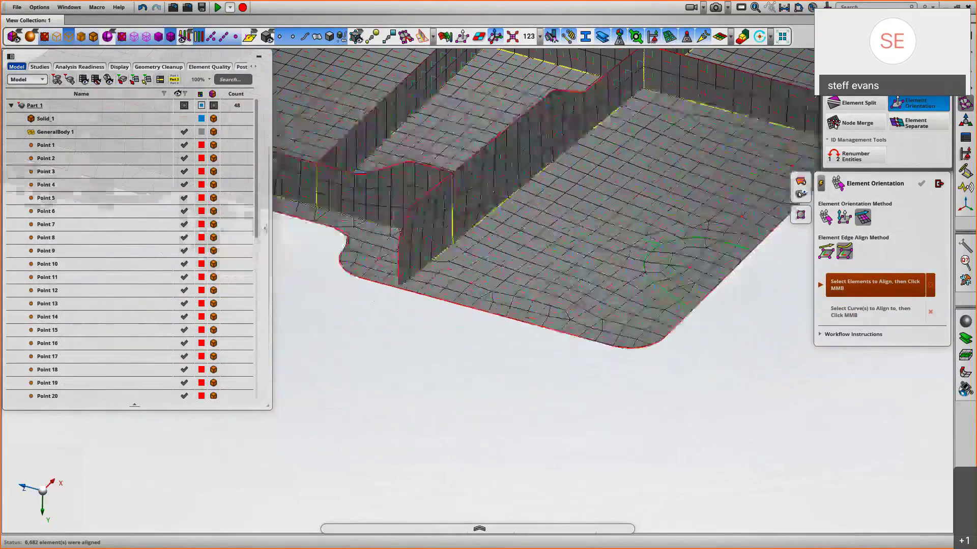
middle_click_drag(384, 288, 482, 325)
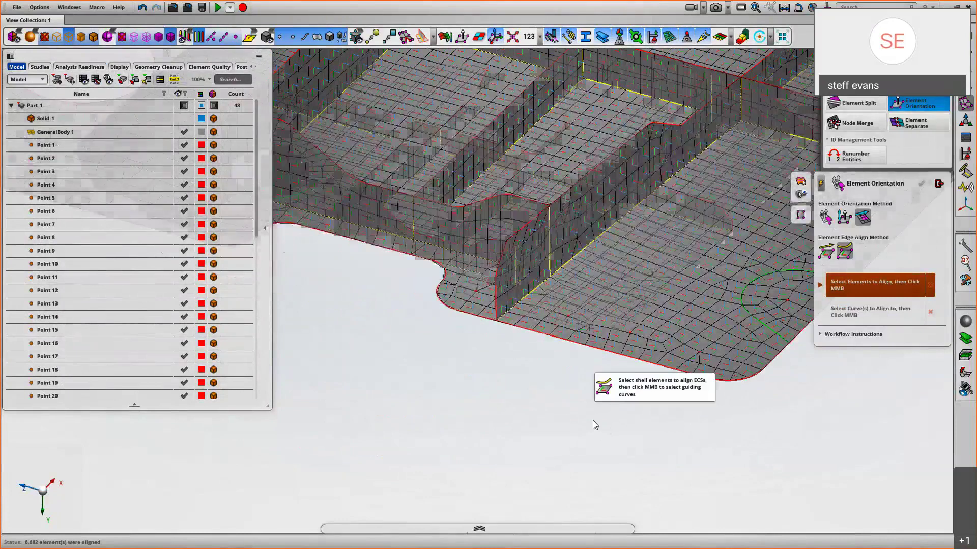
scroll(593, 425, "down", 5)
middle_click_drag(733, 281, 693, 349)
scroll(684, 294, "down", 2)
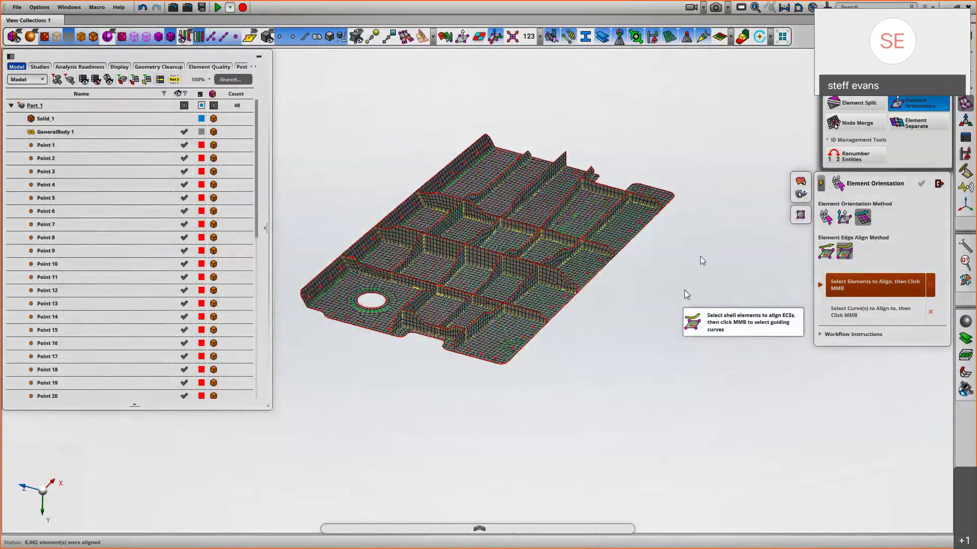
scroll(685, 291, "up", 1)
middle_click_drag(685, 290, 740, 316)
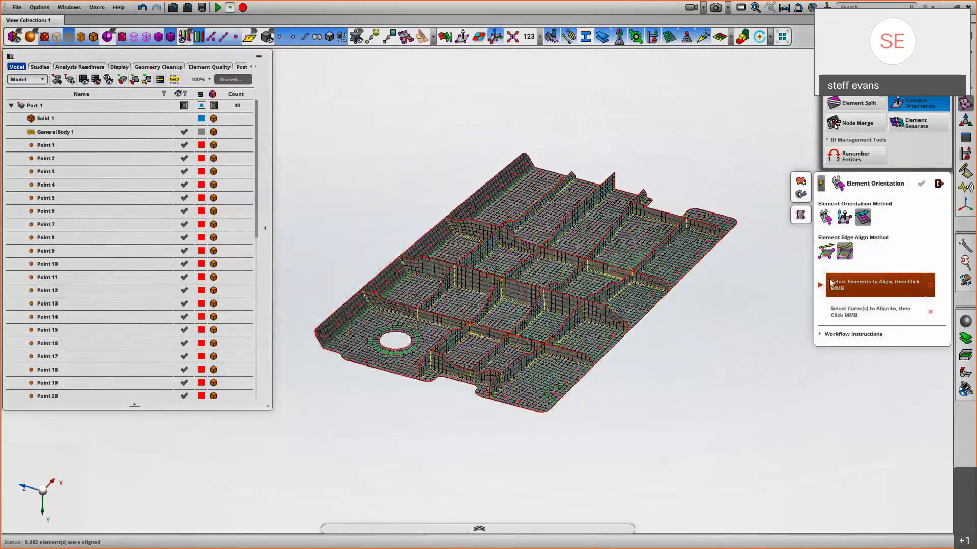
left_click(939, 184)
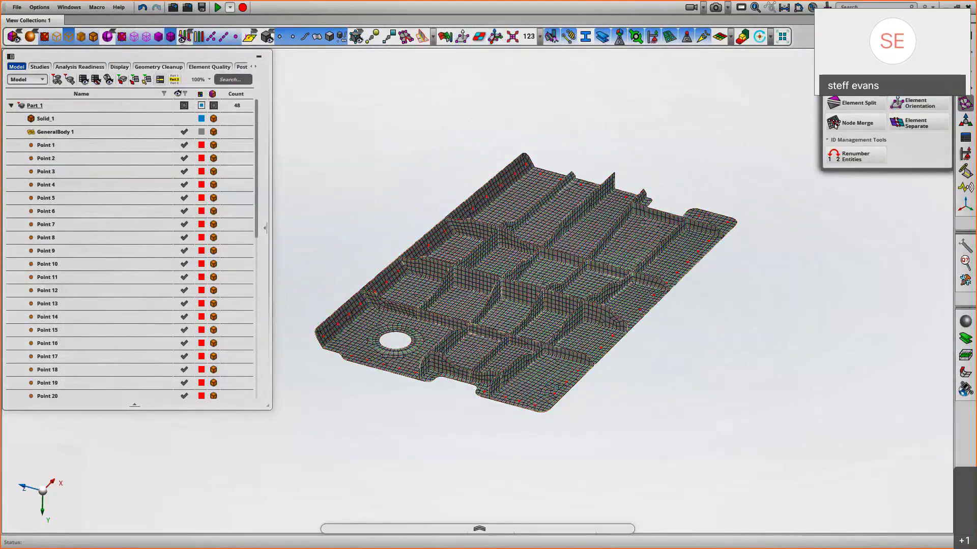
middle_click_drag(651, 131, 667, 148)
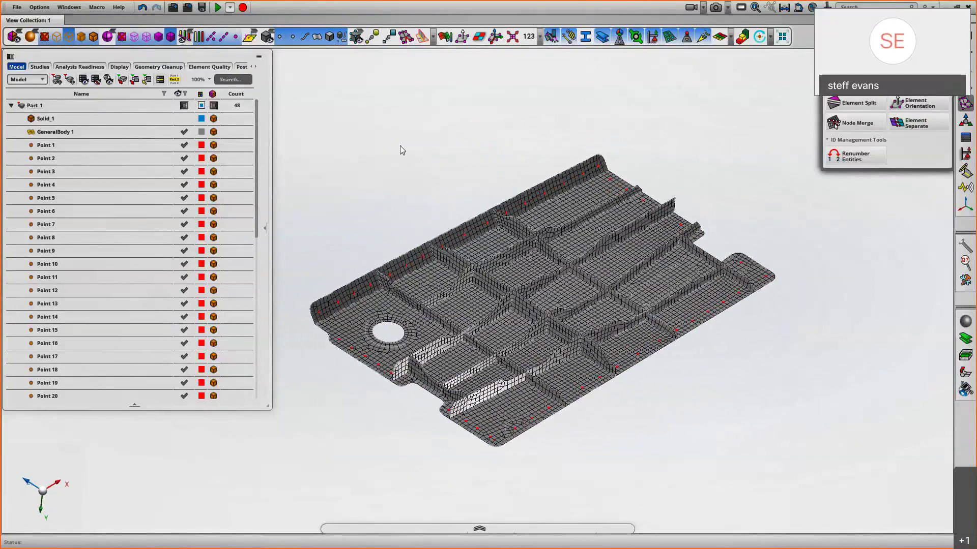
Step: Show Solid_1 together with the mesh and start the Auto-Thickness attribution tool
left_click(226, 120)
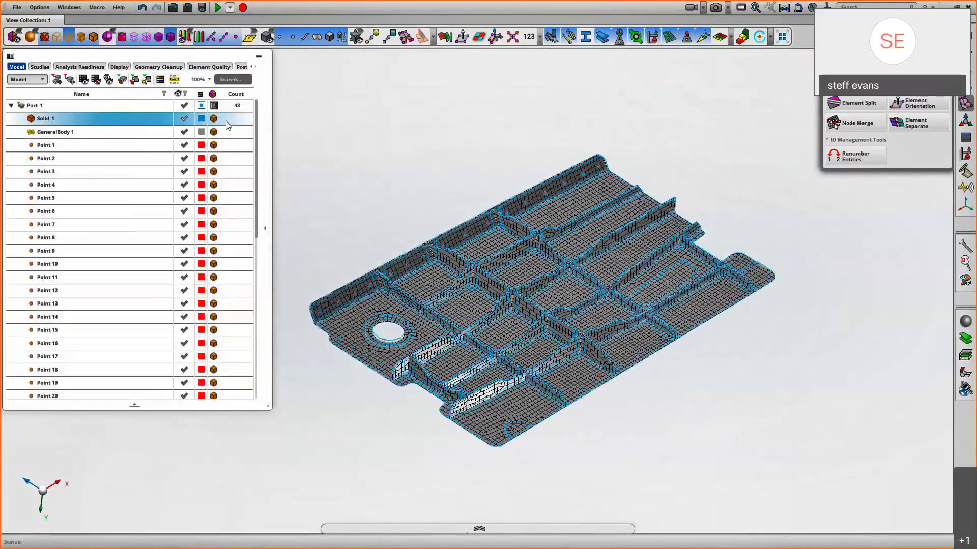
middle_click_drag(419, 122, 447, 118)
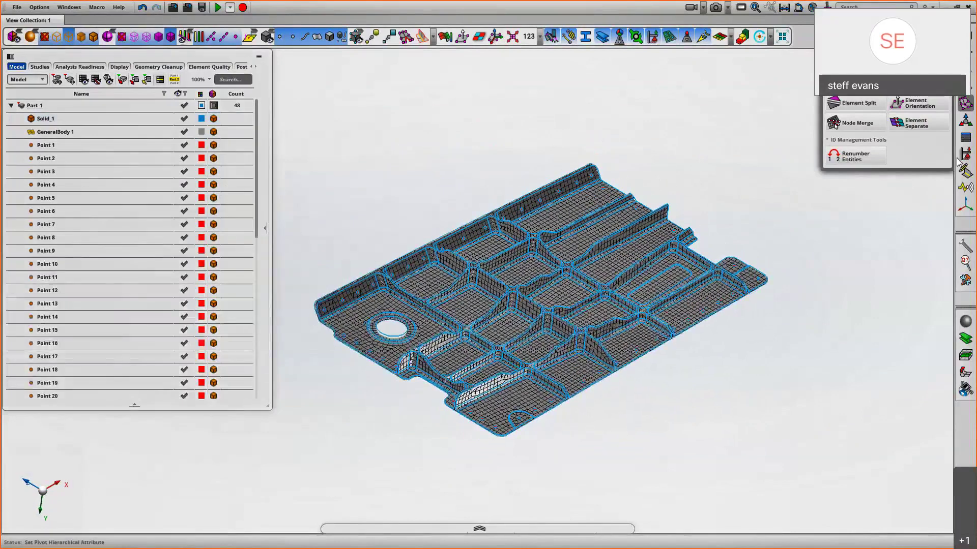
mouse_move(965, 140)
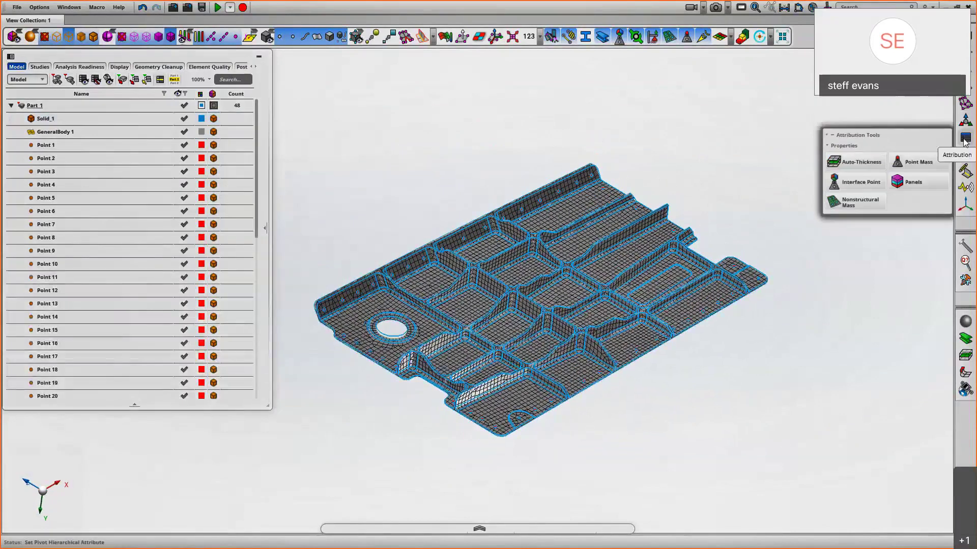
left_click(844, 165)
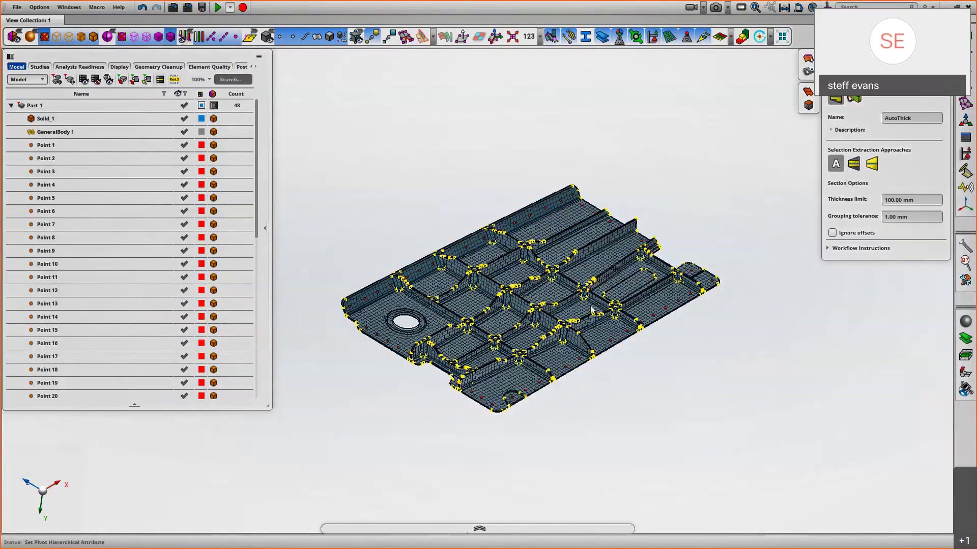
Step: Compare the shell mesh with the solid's rib thickness up close, and switch the Auto-Thickness extraction approach from automatic to the parallel-section option
scroll(576, 362, "up", 8)
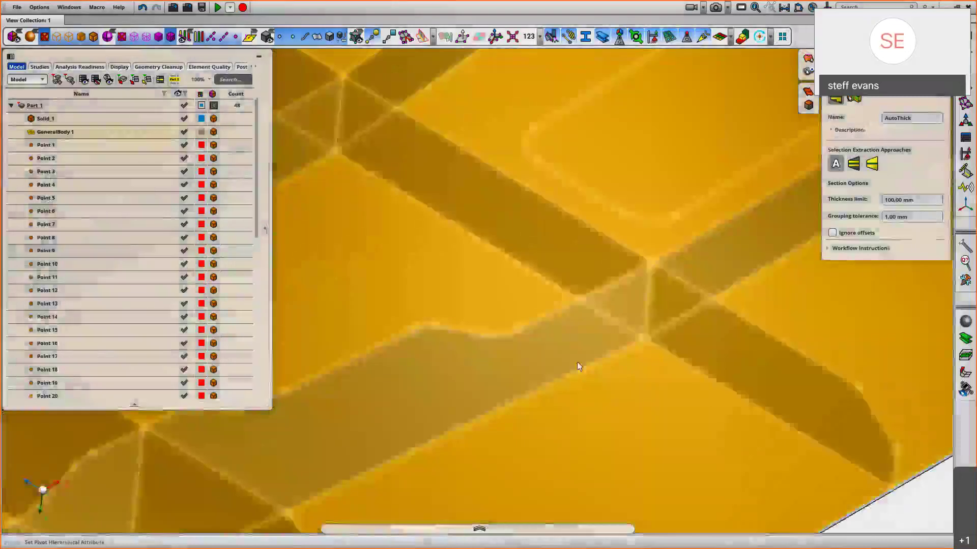
scroll(655, 248, "down", 2)
middle_click_drag(655, 249, 844, 338)
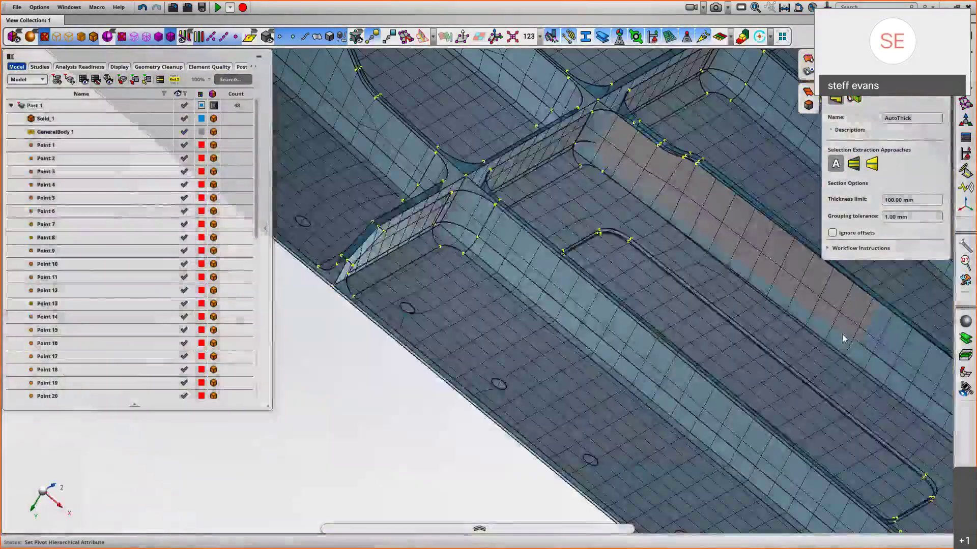
scroll(397, 373, "up", 5)
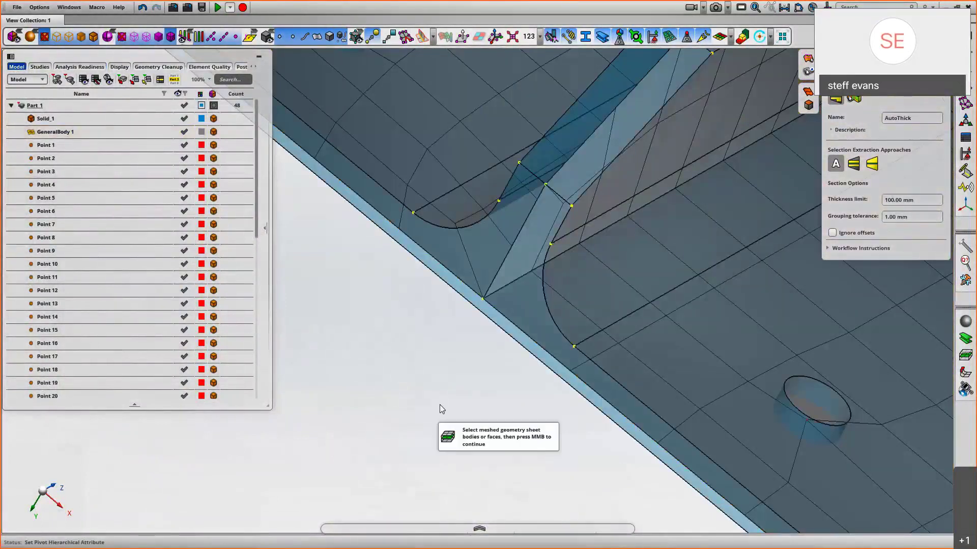
key("f")
middle_click_drag(654, 216, 836, 162)
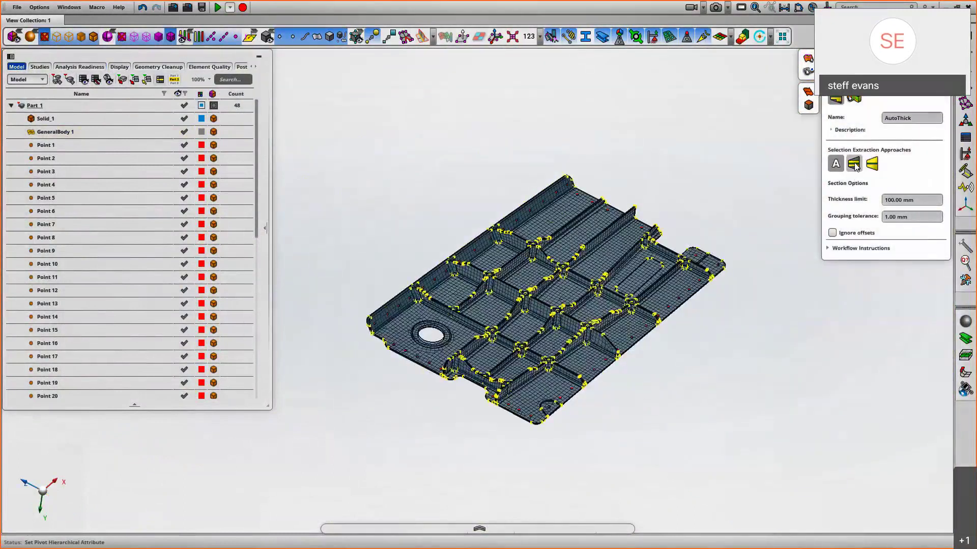
left_click(854, 163)
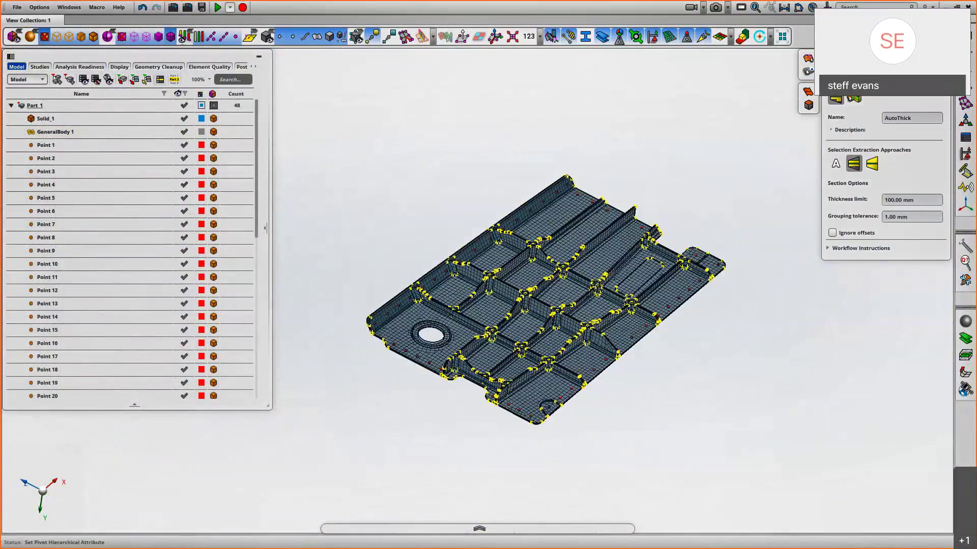
Step: Extract shell thickness sections for all faces of the ribbed plate from the solid using the parallel-section approach, and leave Auto-Thickness
left_click_drag(321, 468, 752, 152)
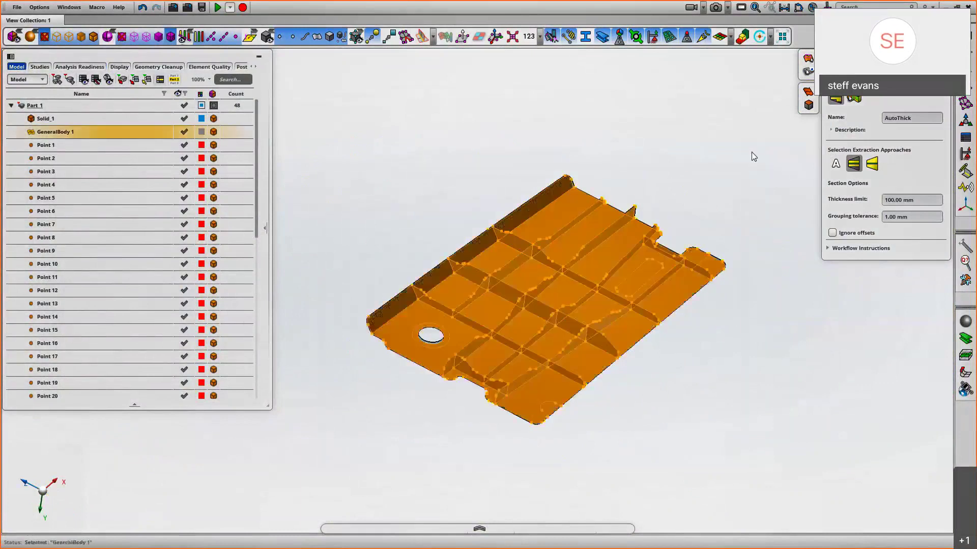
middle_click(740, 131)
left_click_drag(313, 475, 769, 151)
middle_click(767, 140)
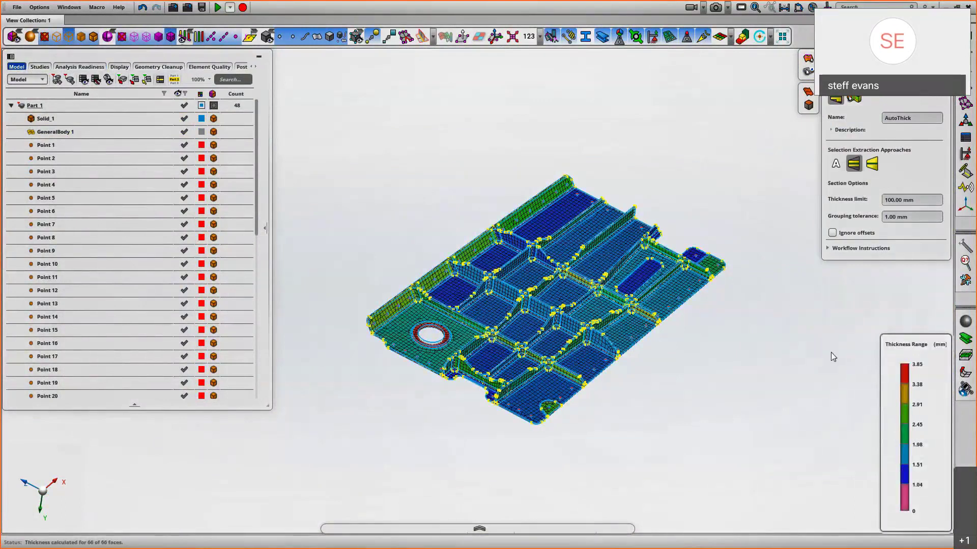
scroll(789, 362, "up", 3)
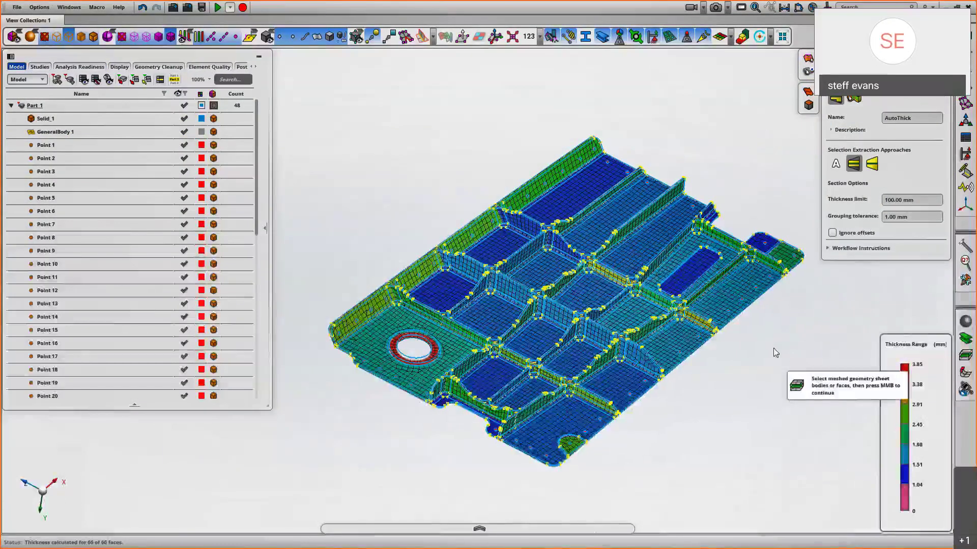
middle_click_drag(773, 348, 727, 326)
left_click(259, 57)
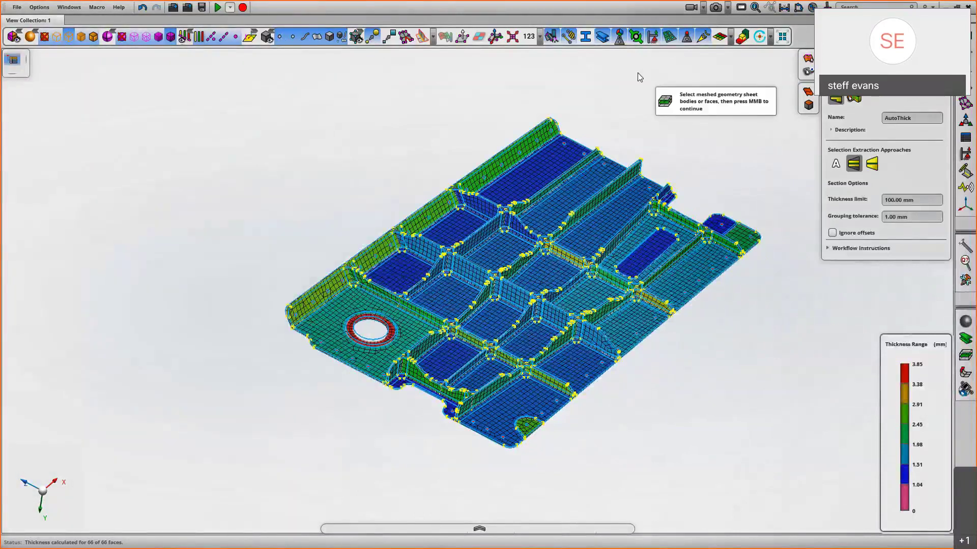
middle_click_drag(636, 72, 728, 122)
middle_click_drag(785, 190, 771, 185)
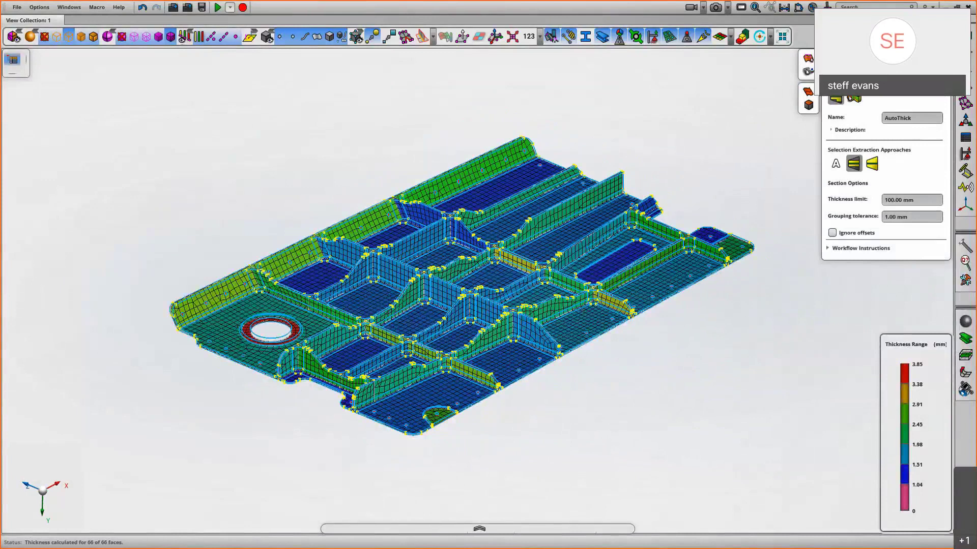
left_click(807, 71)
Step: Display the shell elements with 3D thickness contours and check the offset where a rib meets the plate's edge
left_click(729, 36)
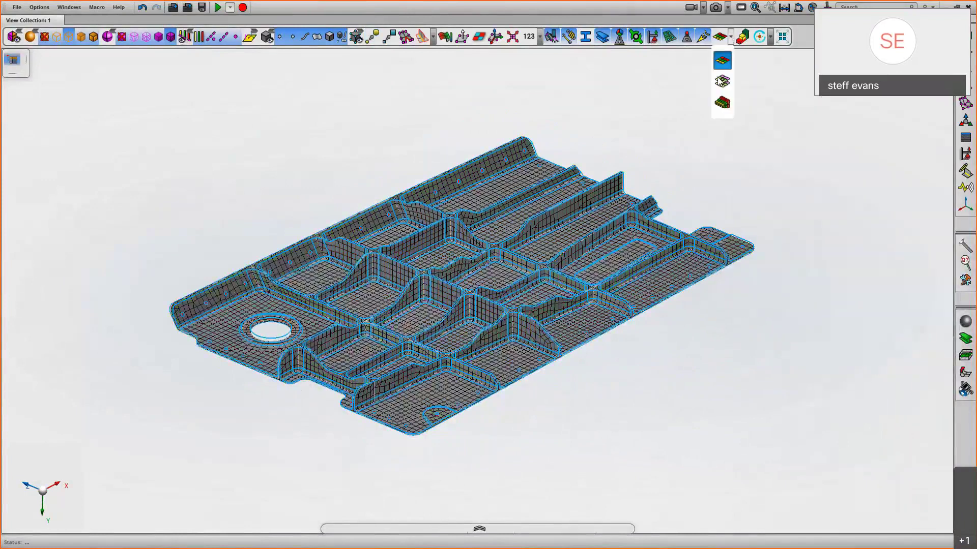
left_click(721, 103)
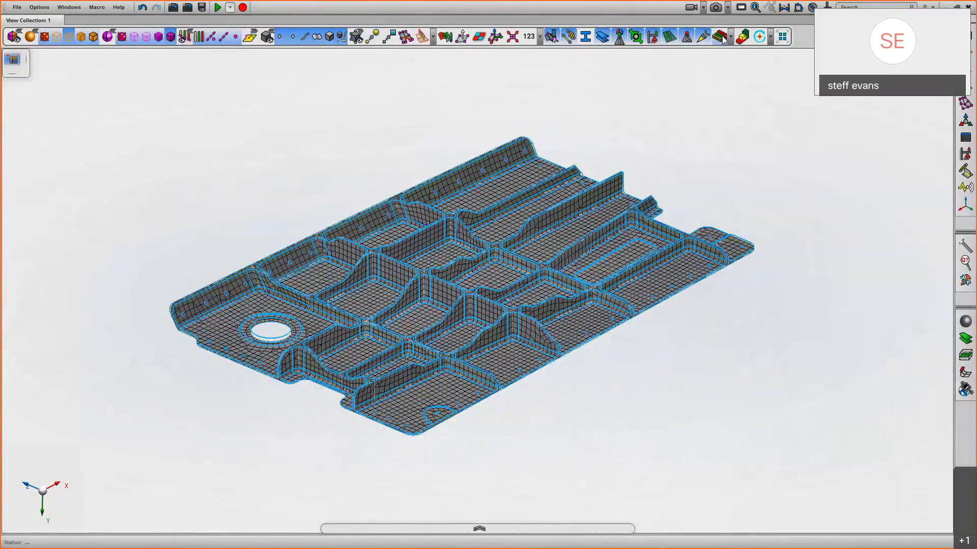
scroll(740, 295, "up", 5)
scroll(722, 265, "up", 8)
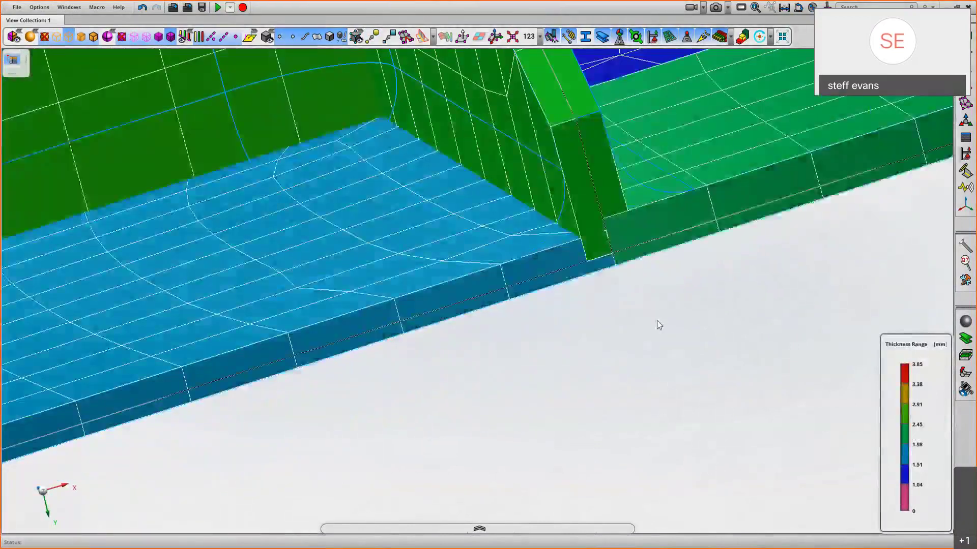
mouse_move(657, 320)
middle_mouse_down()
mouse_move(628, 318)
mouse_move(687, 328)
mouse_move(660, 313)
middle_mouse_up()
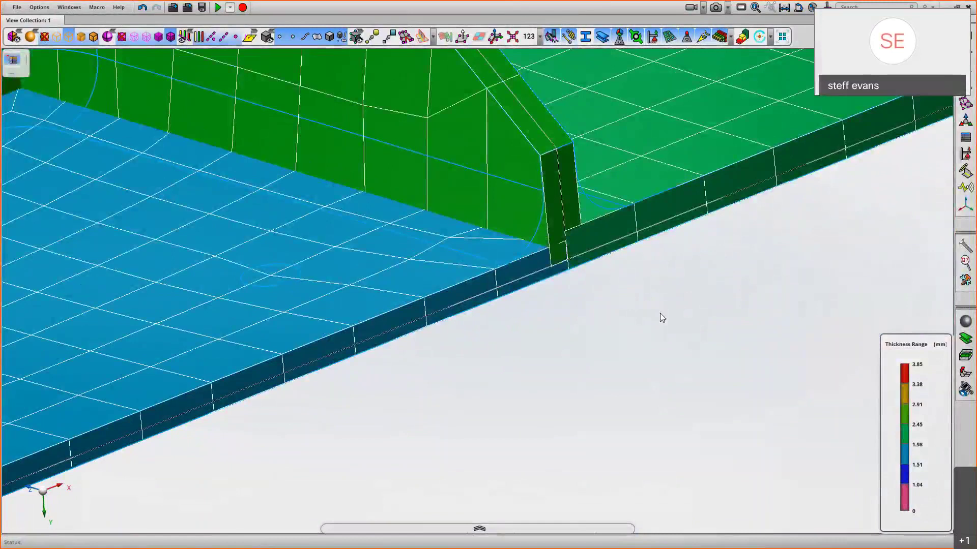
scroll(660, 313, "down", 10)
Step: Examine the 3D thickness contours across the plate's floor panels, ribs, flange and circular cutout from several angles
middle_click_drag(364, 451, 658, 346)
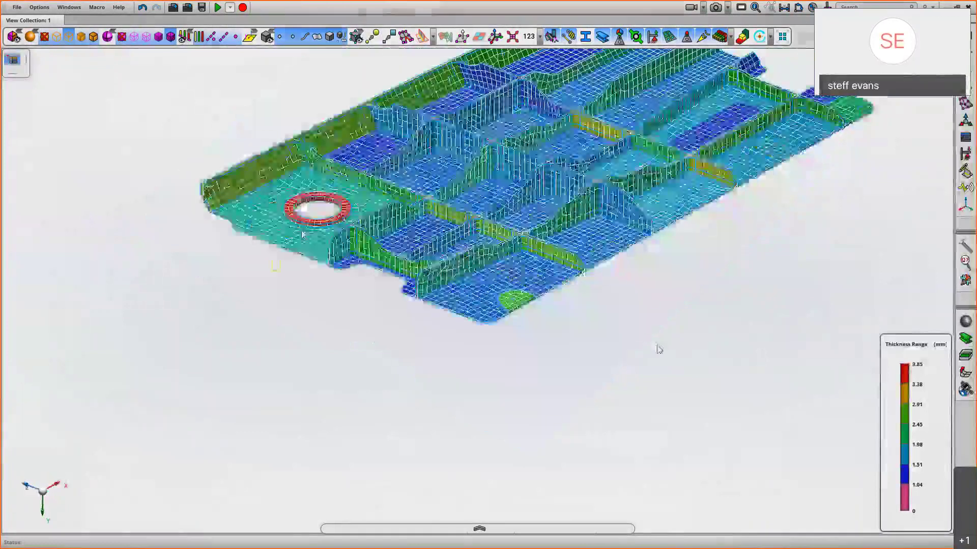
scroll(255, 212, "up", 10)
middle_click_drag(487, 146, 502, 148)
left_click_drag(599, 461, 734, 383)
middle_click_drag(715, 388, 560, 319)
key("f")
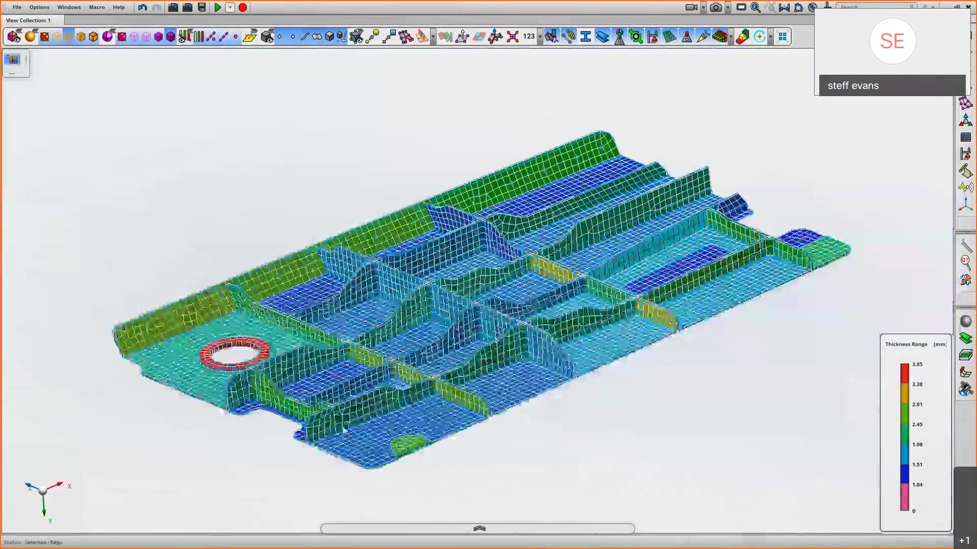
middle_click_drag(612, 436, 654, 385)
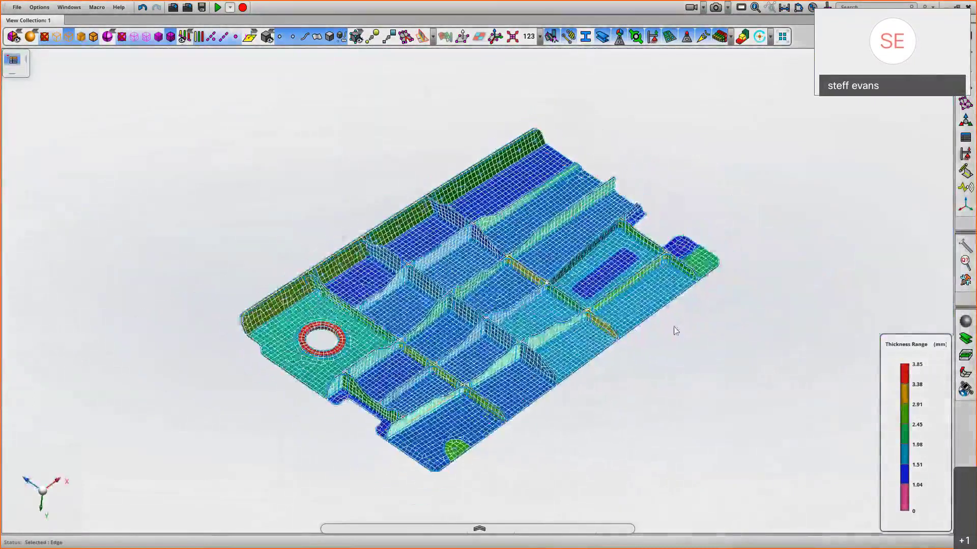
middle_click_drag(673, 327, 772, 148)
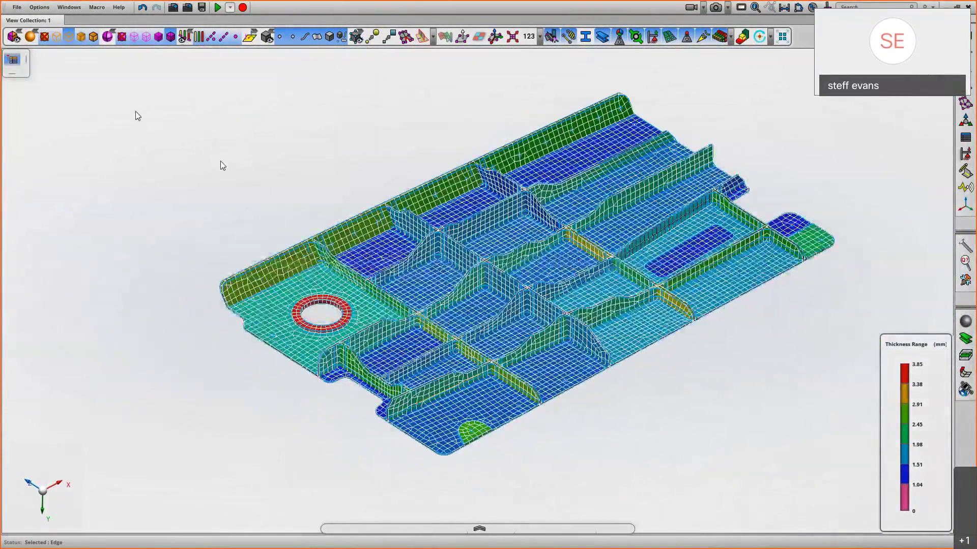
Step: Restore the model browser and turn off the 3D thickness display
left_click(12, 60)
left_click(721, 37)
middle_click_drag(762, 111, 835, 109)
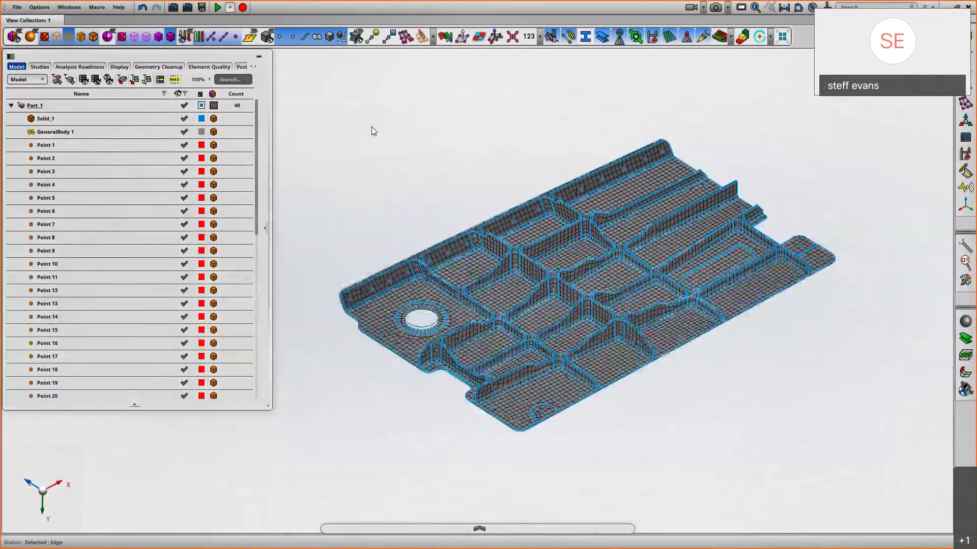
Step: Hide Solid_1 and organise the model browser by Section to review the AutoThick sections coloured on the mesh
left_click(185, 119)
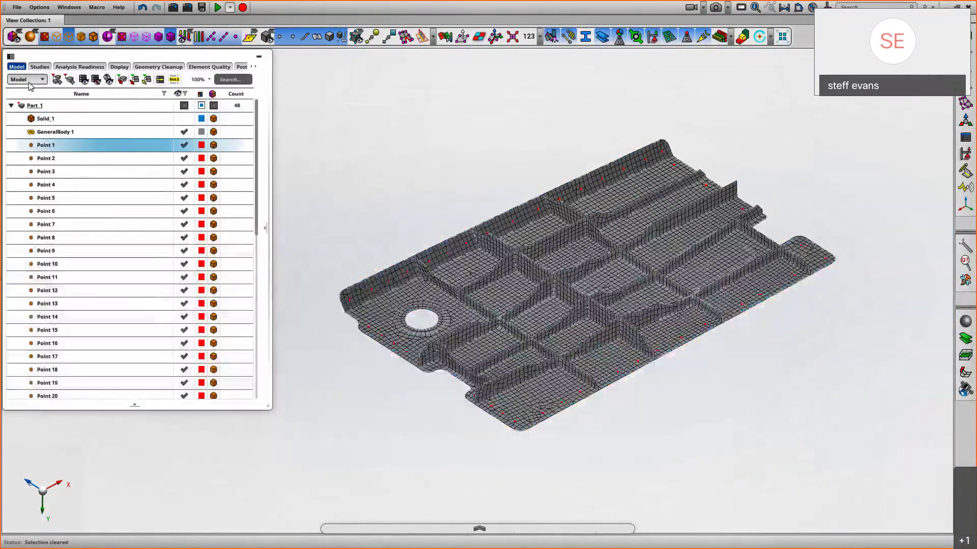
left_click(43, 80)
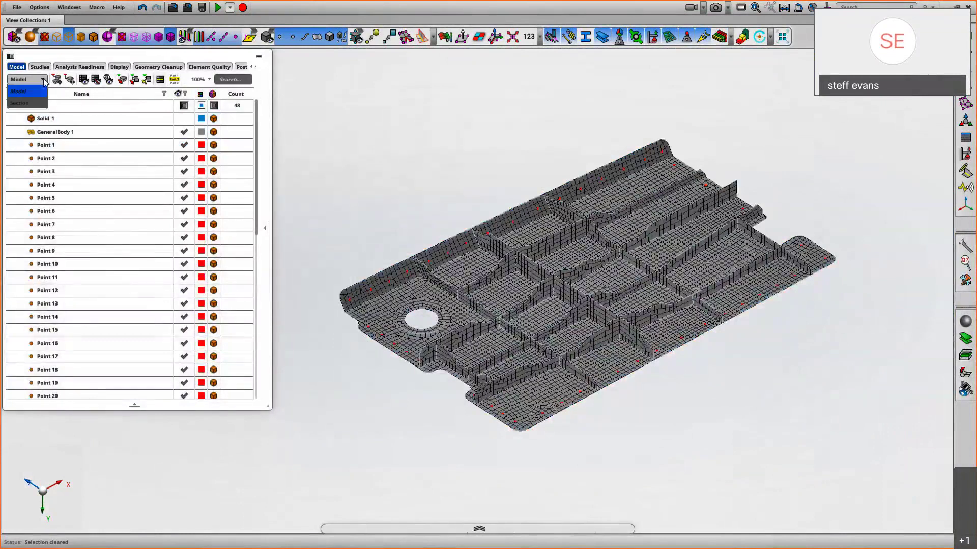
left_click(21, 102)
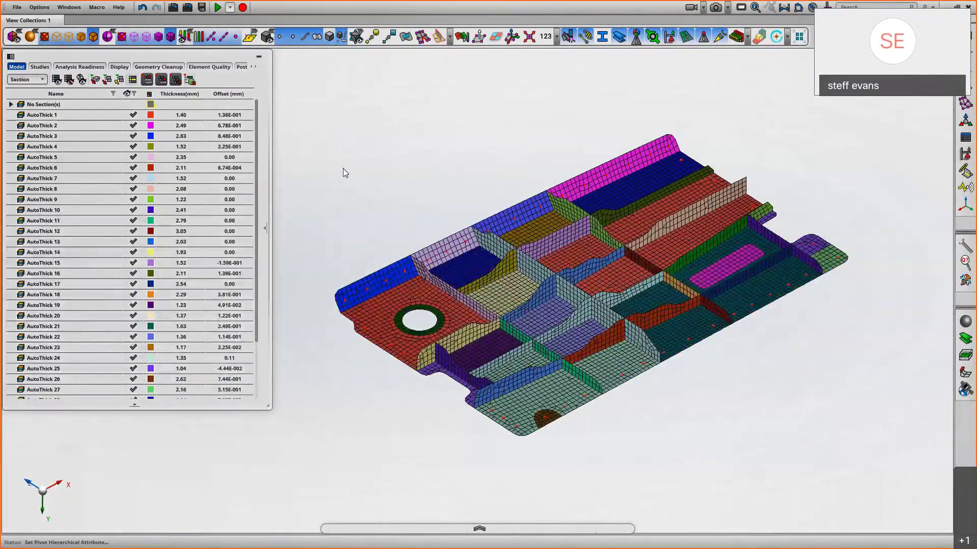
scroll(376, 185, "up", 2)
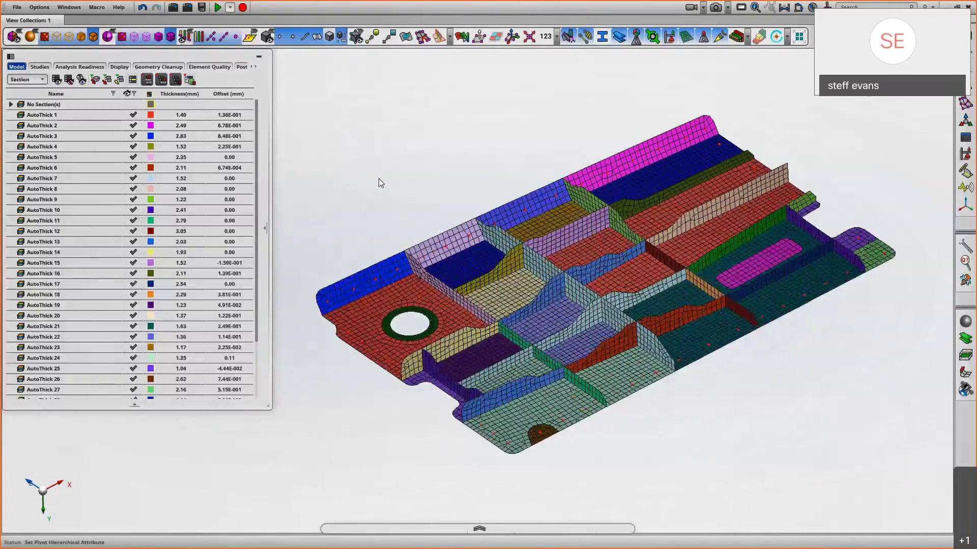
middle_click_drag(378, 178, 373, 160)
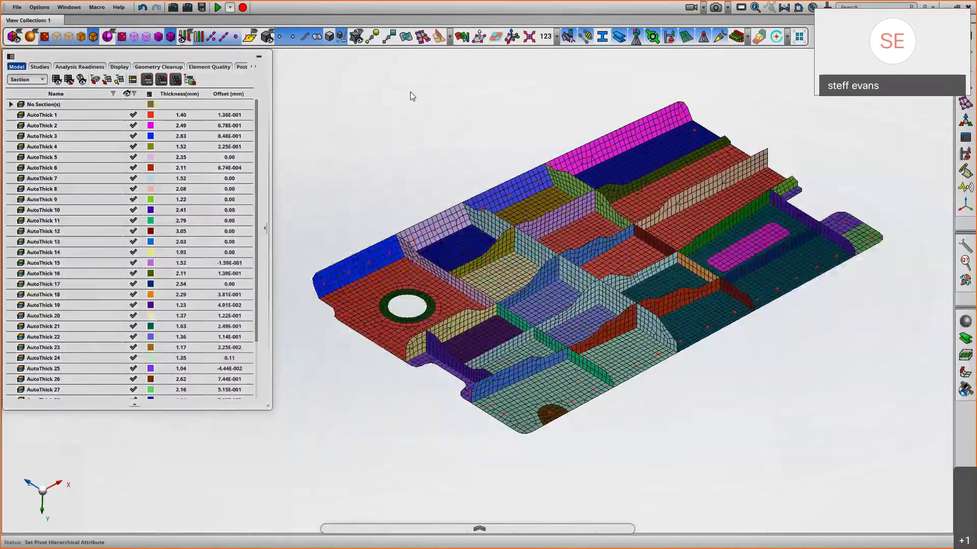
middle_click_drag(416, 103, 408, 99)
middle_click_drag(476, 119, 762, 343)
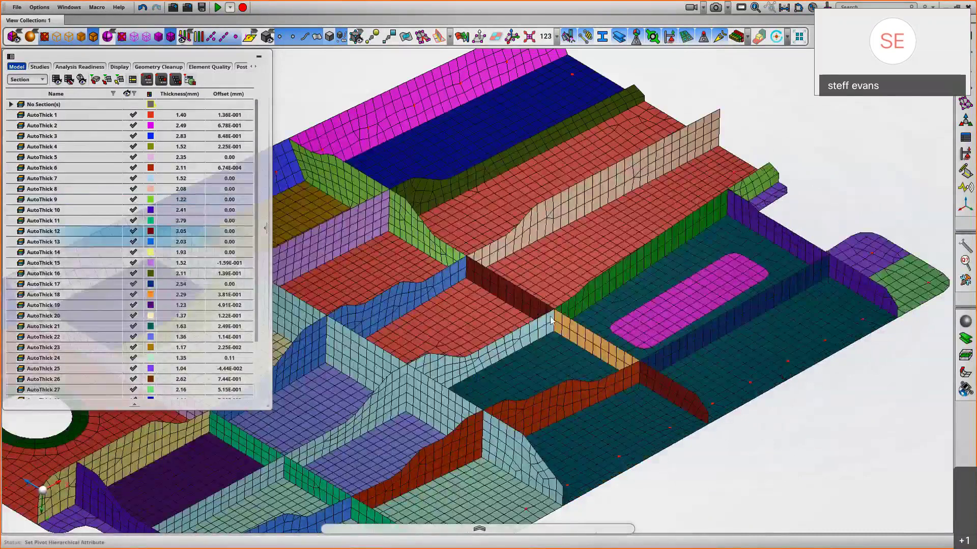
Step: Identify the section of the light-green cross rib from its 2D elements and assign AutoThick 9 to the remaining rib faces in line with it
scroll(736, 322, "down", 5)
right_click(731, 321)
mouse_move(620, 175)
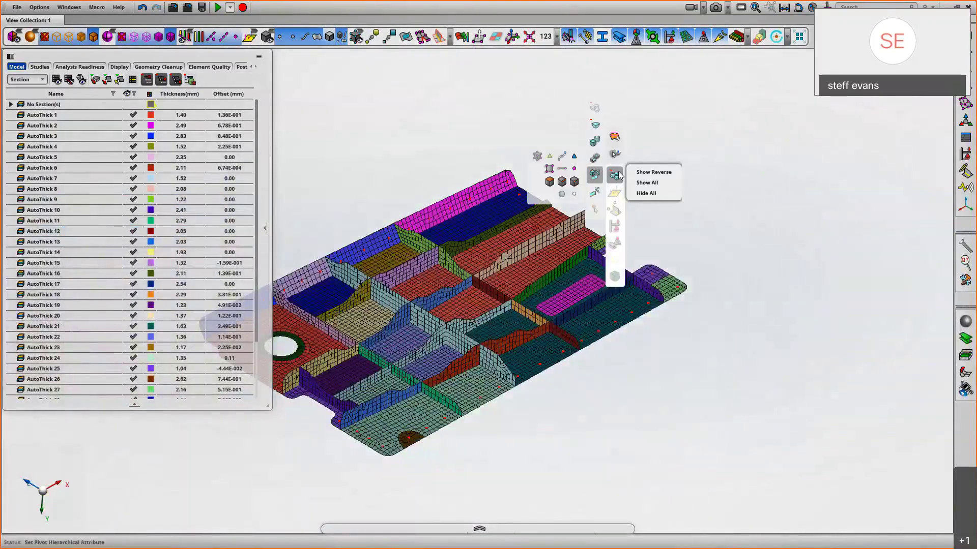
left_click(552, 169)
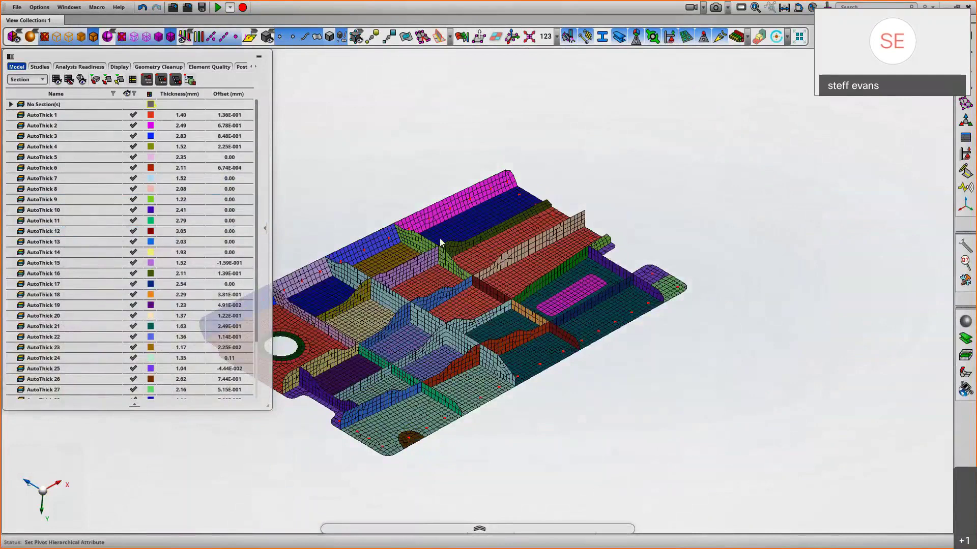
left_click(419, 239)
mouse_move(98, 203)
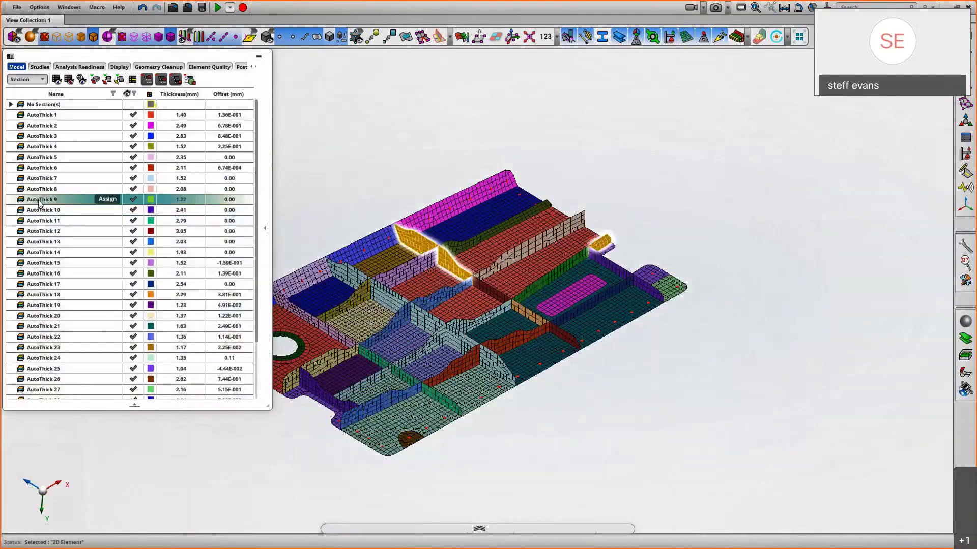
left_click(107, 200)
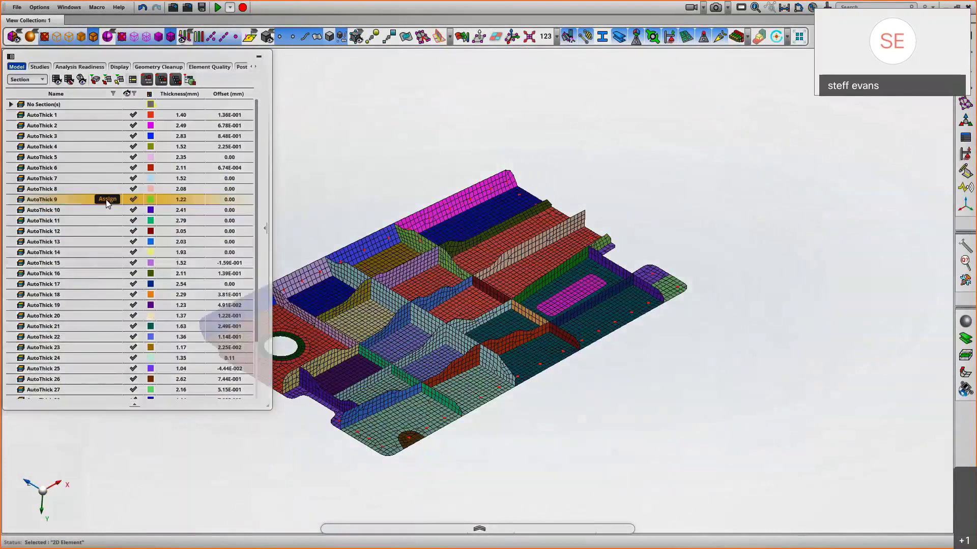
left_click(107, 200)
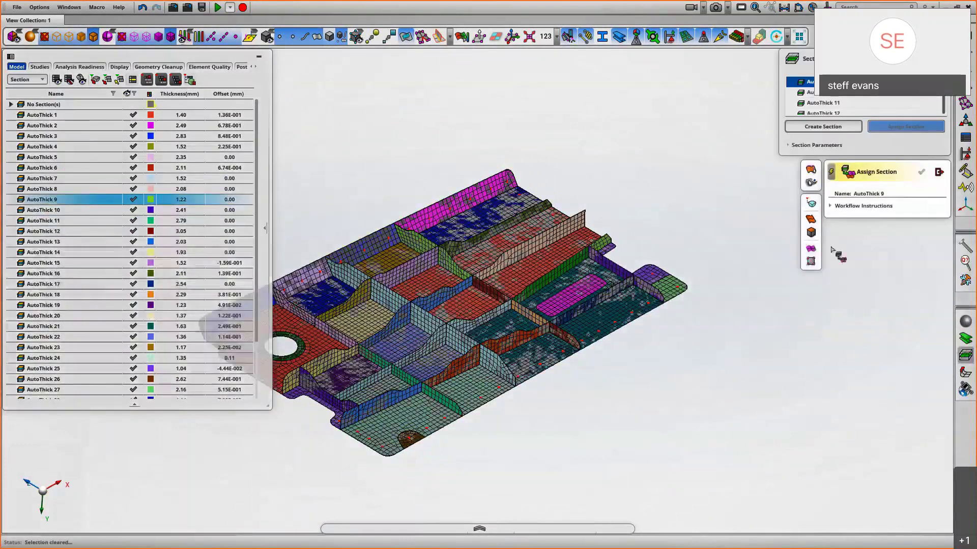
left_click(454, 268)
left_click(529, 318)
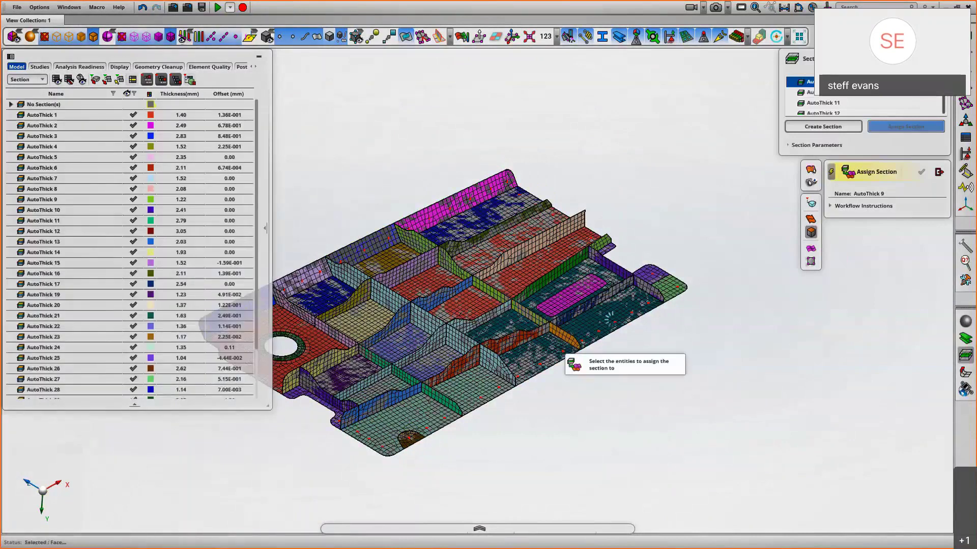
middle_click_drag(678, 204, 703, 196)
scroll(704, 197, "down", 1)
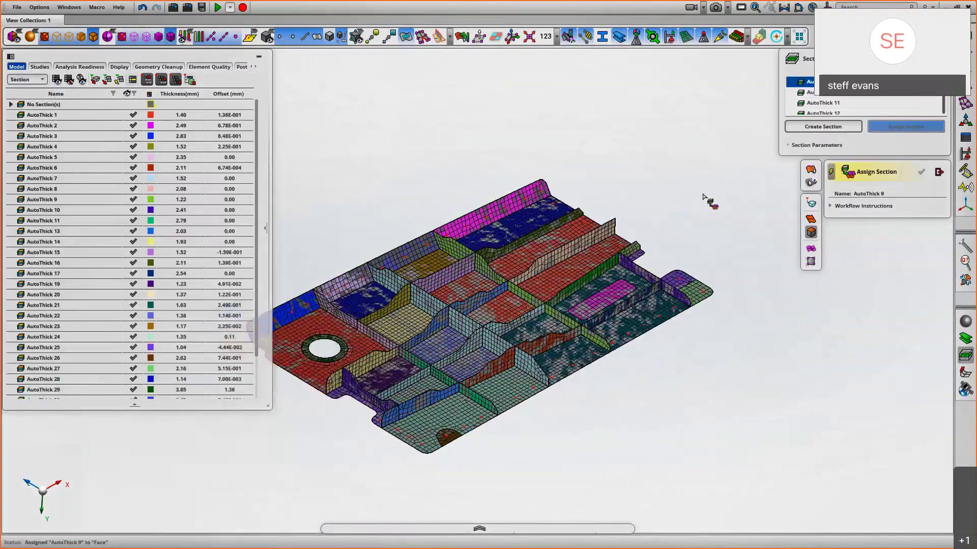
left_click(939, 172)
Step: Identify the section of the outer flange's blue end from its 2D elements and assign AutoThick 3 to the flange's other three faces
scroll(592, 214, "up", 2)
middle_click_drag(592, 214, 721, 163)
scroll(722, 163, "up", 2)
middle_click_drag(841, 372, 787, 401)
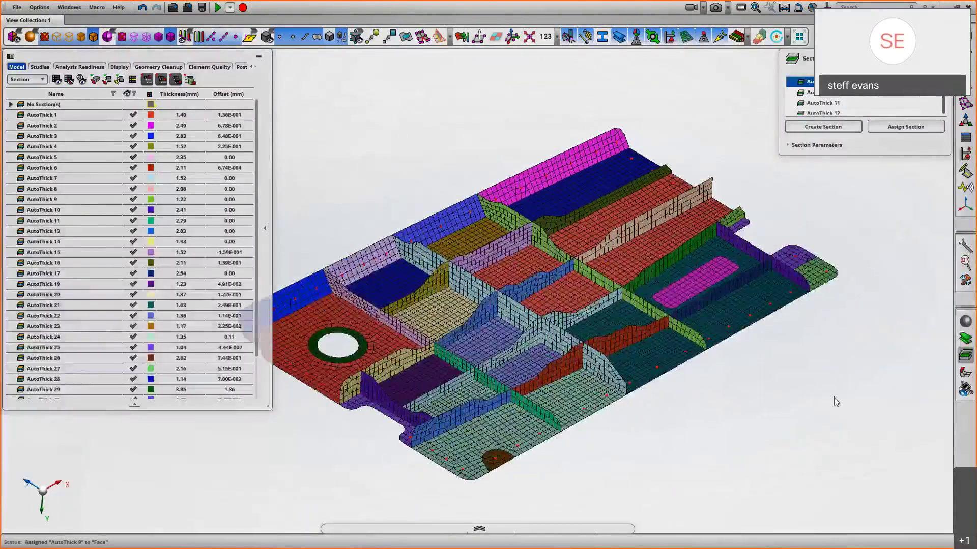
scroll(453, 308, "down", 2)
middle_click_drag(407, 209, 441, 229)
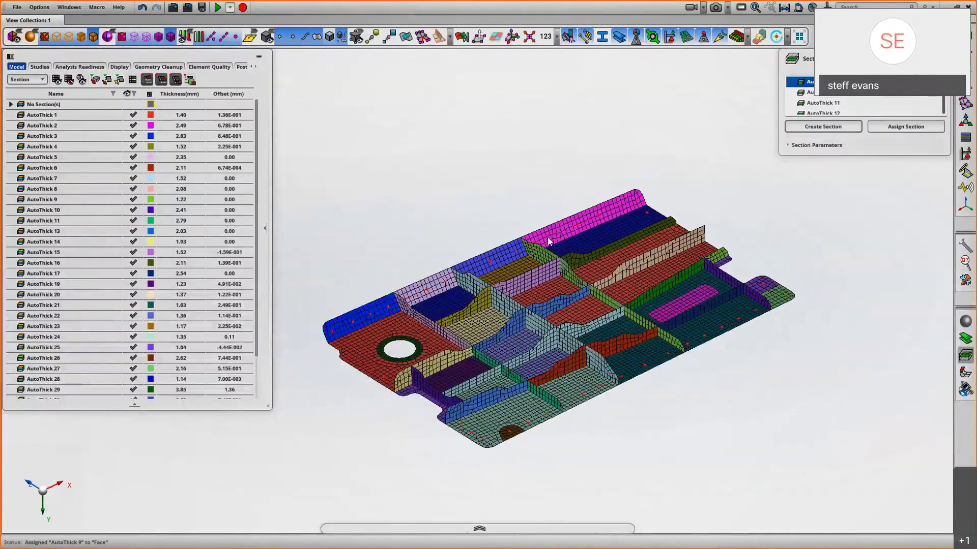
right_click(359, 251)
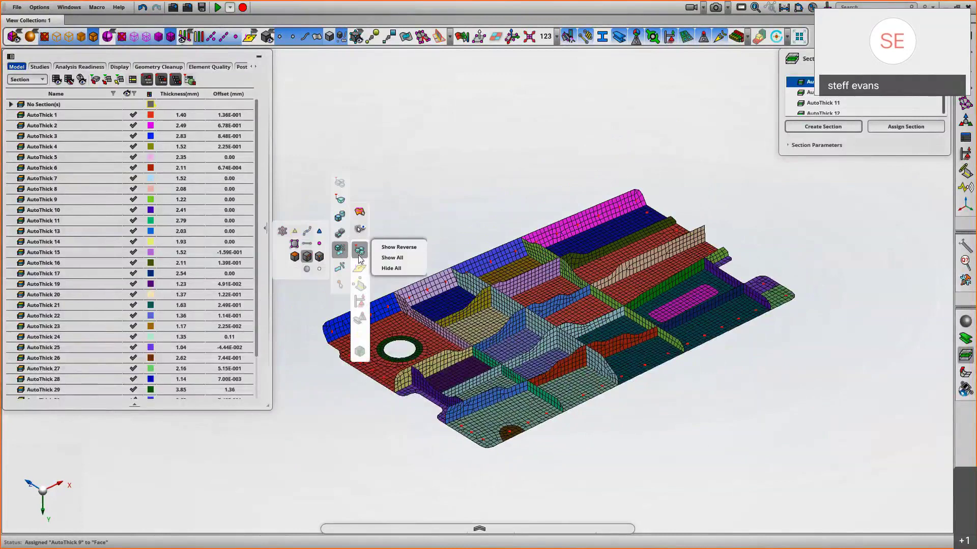
left_click(294, 246)
left_click(373, 311)
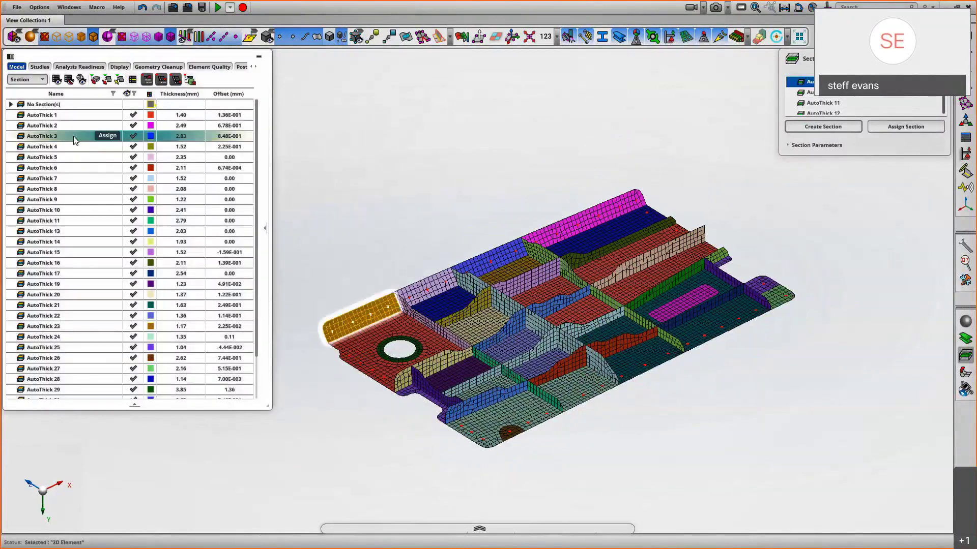
left_click(107, 135)
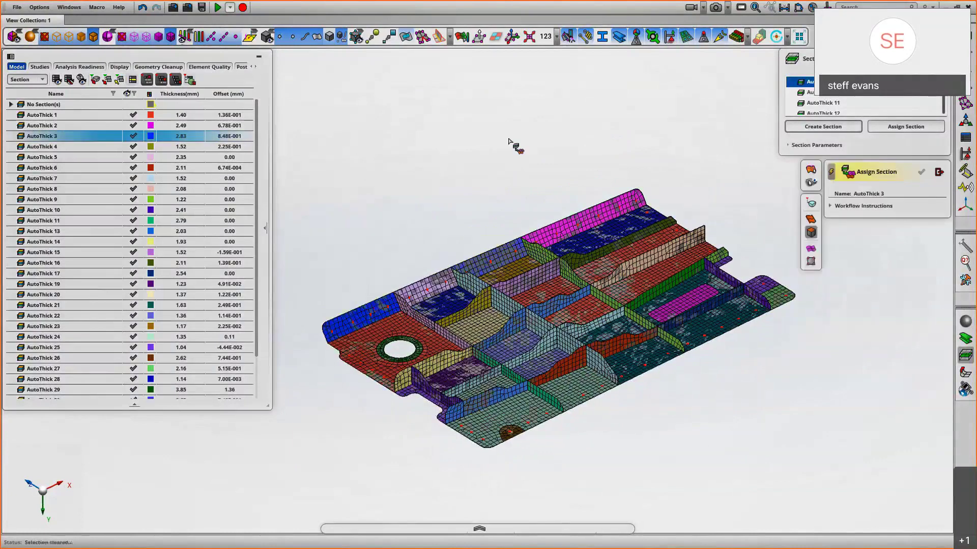
left_click(436, 272)
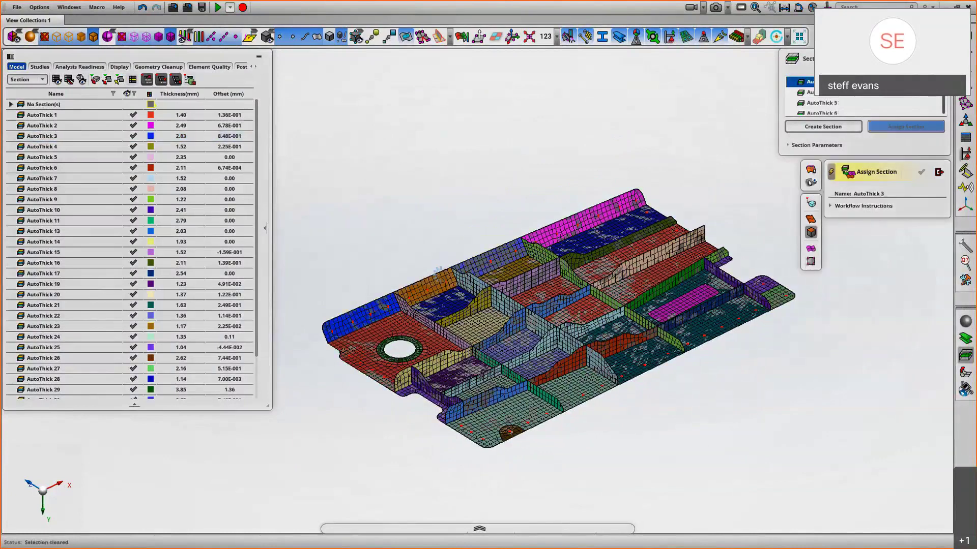
left_click(491, 257)
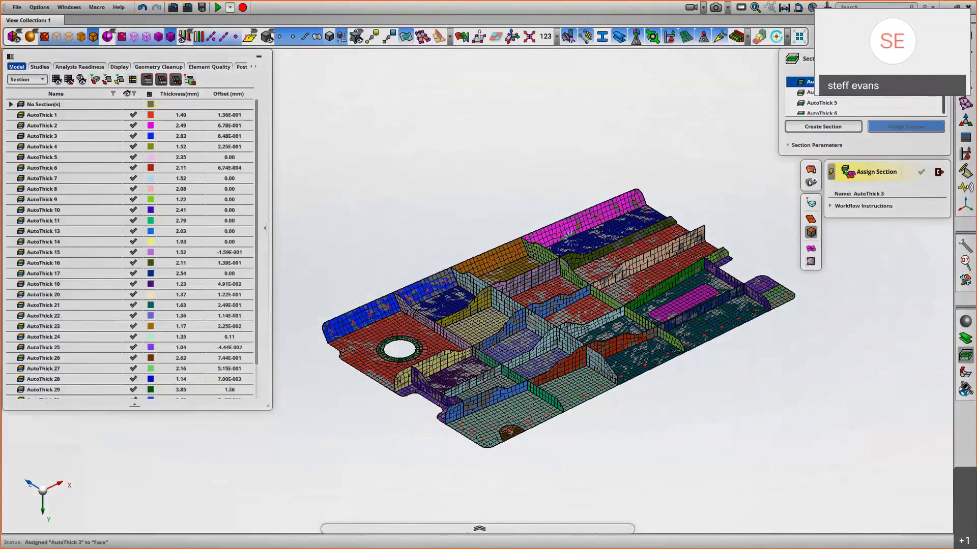
left_click(568, 231)
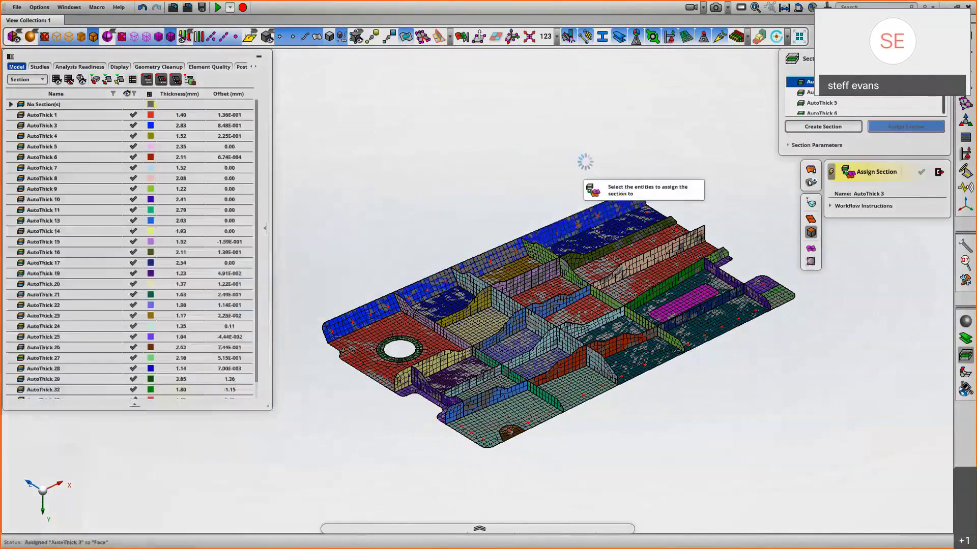
Step: Finish assigning AutoThick 3 to the outer flange faces and end the section assignment
left_click(938, 173)
middle_click_drag(589, 154, 560, 148)
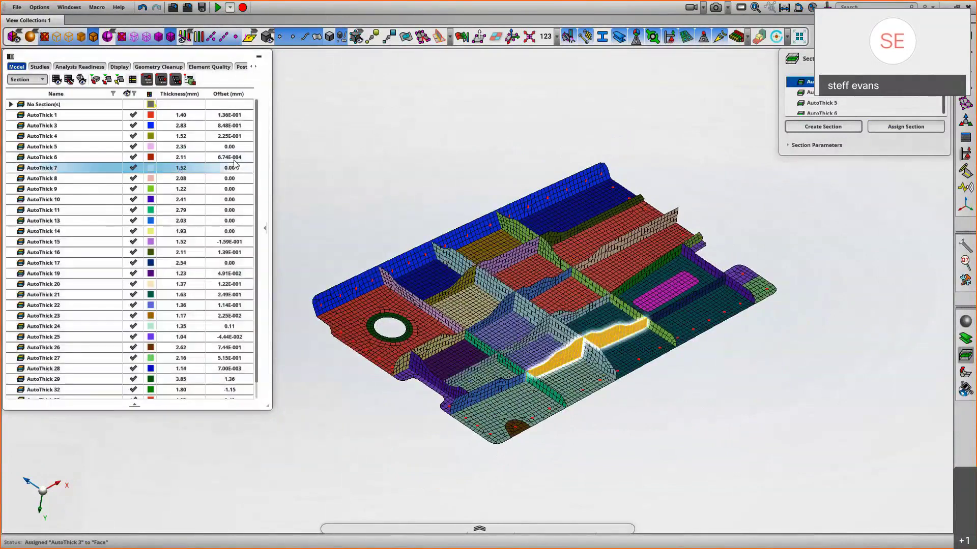
left_click(109, 158)
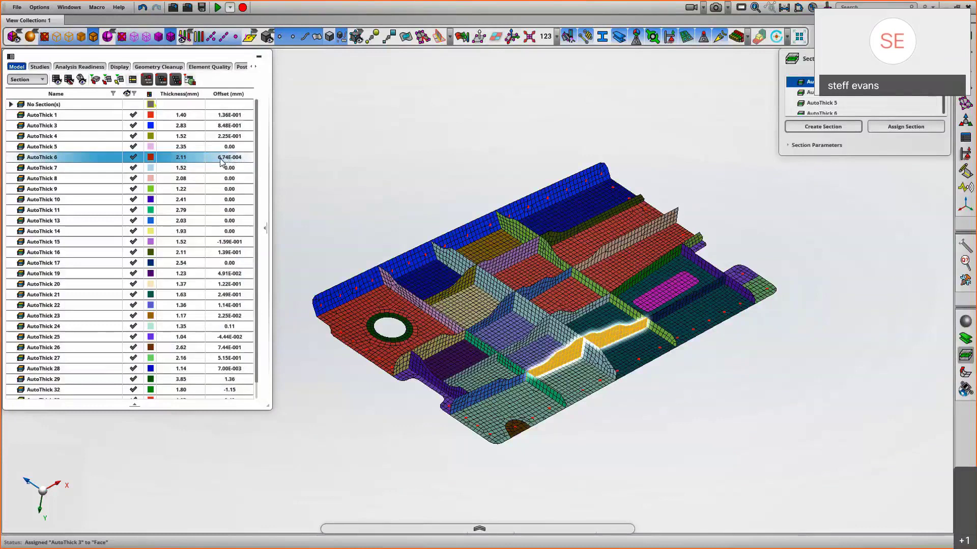
left_click(105, 158)
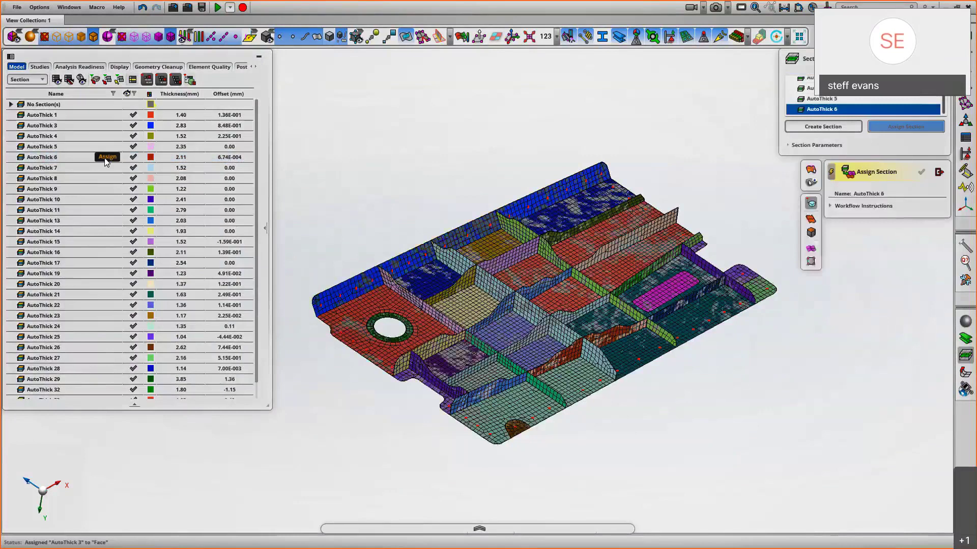
left_click(837, 126)
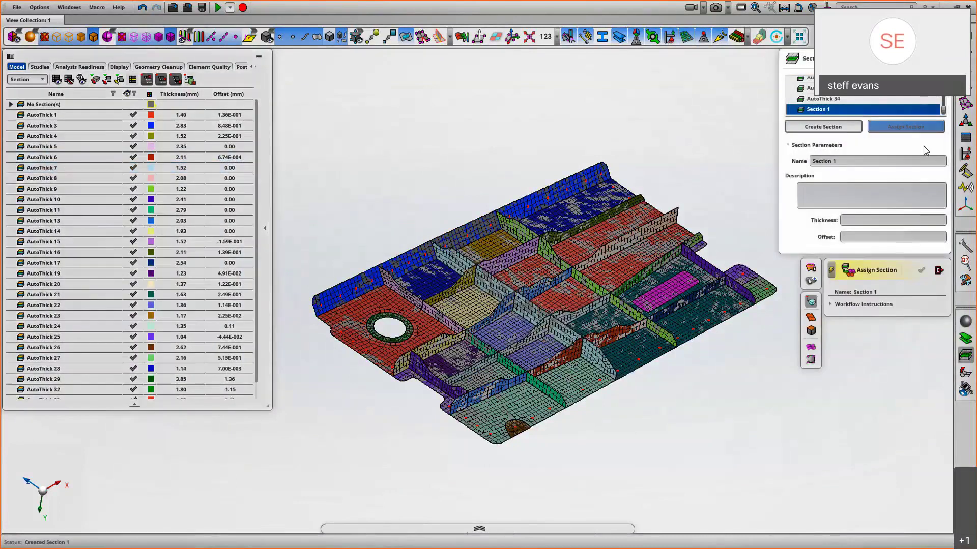
left_click(938, 270)
right_click(848, 110)
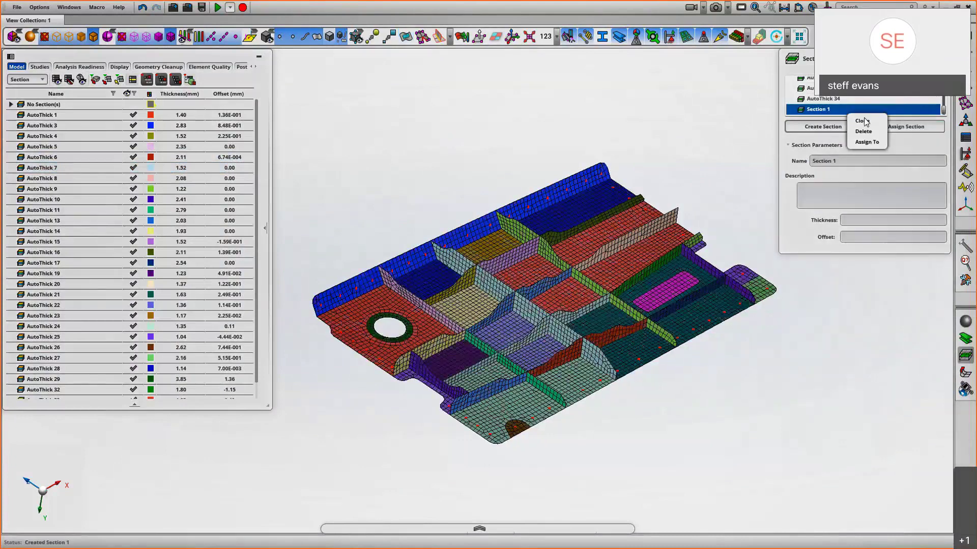
left_click(863, 132)
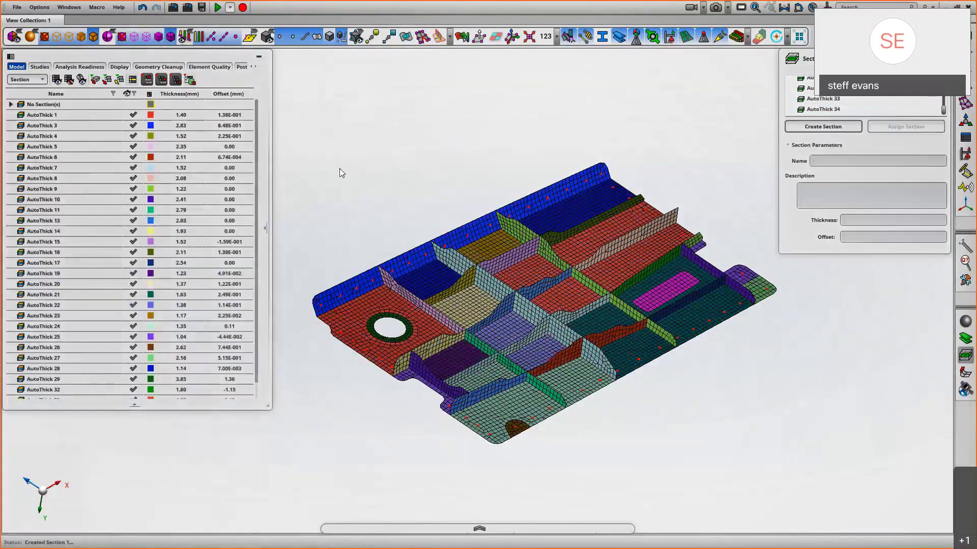
Step: Set the offset of section AutoThick 6 to 0 mm, check its faces on the model, and finish section editing
right_click(66, 159)
left_click(108, 158)
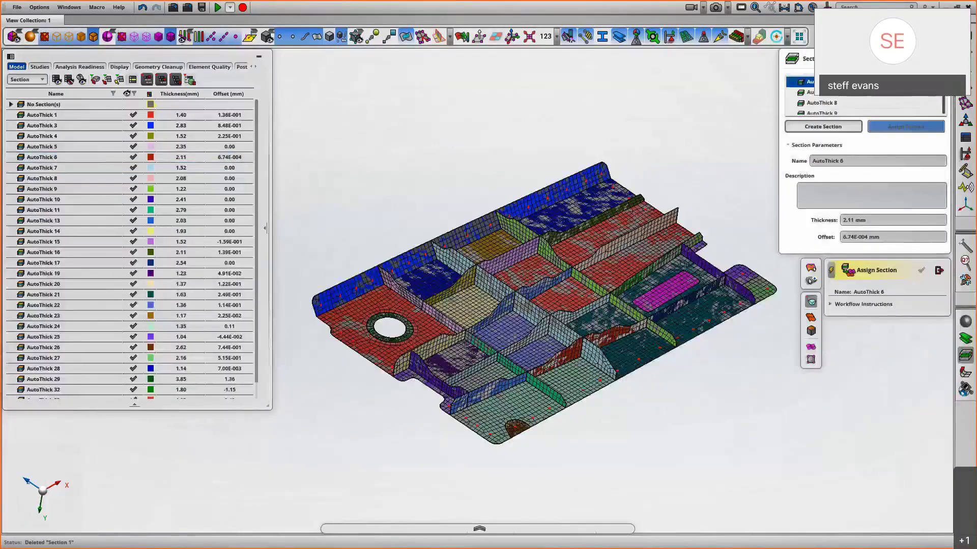
left_click(863, 238)
type("0")
key("Return")
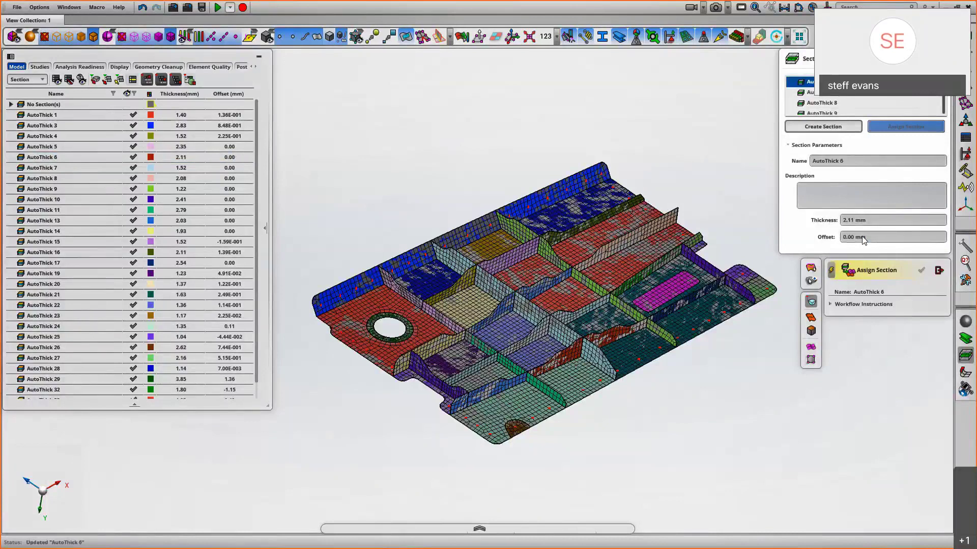
left_click(938, 270)
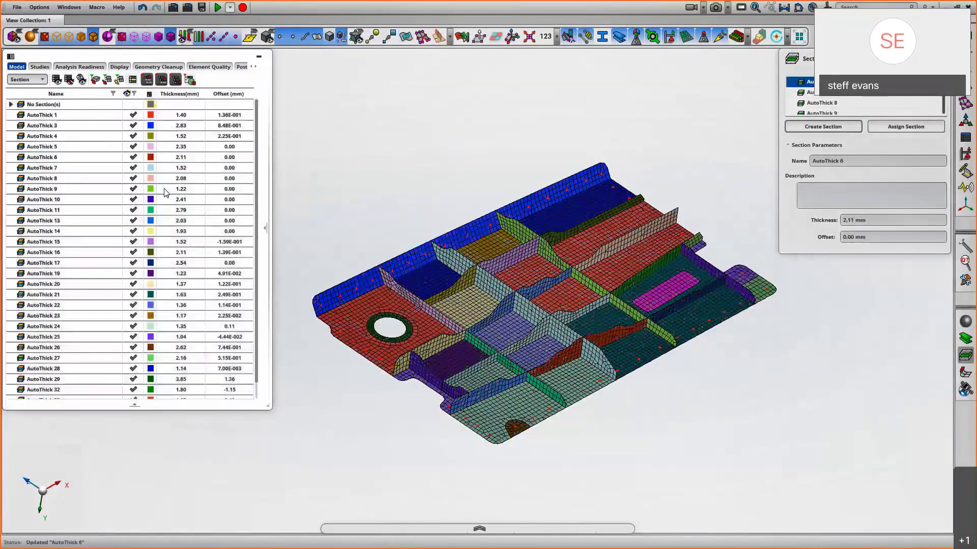
left_click(57, 161)
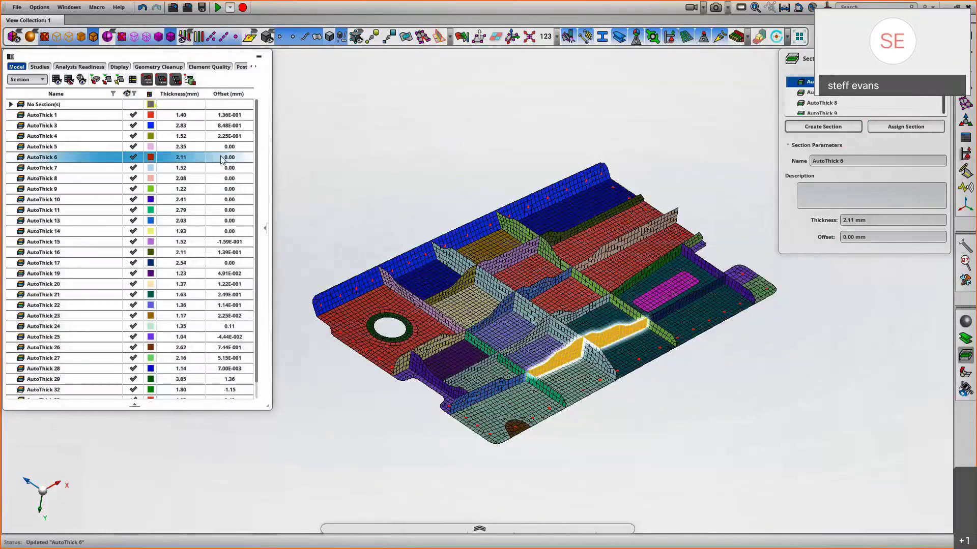
left_click(498, 134)
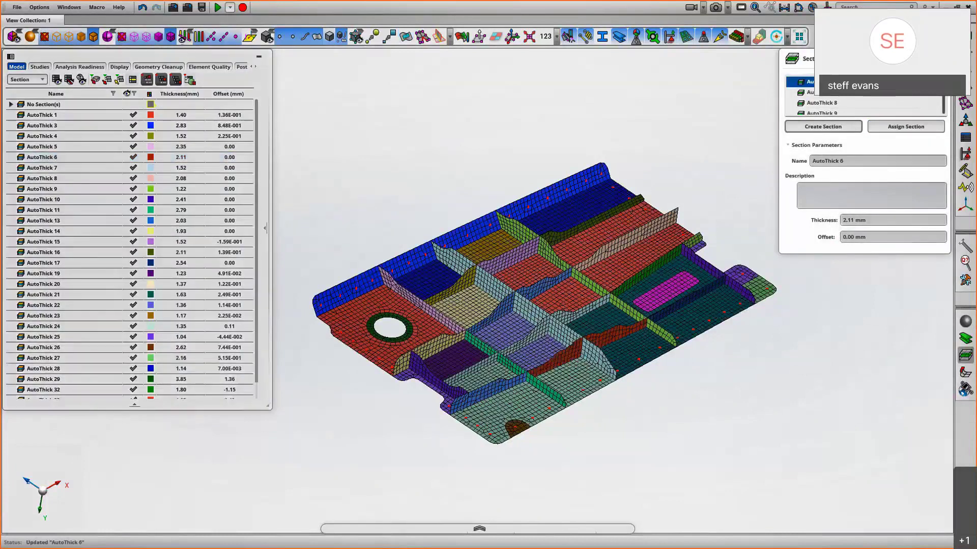
left_click(939, 58)
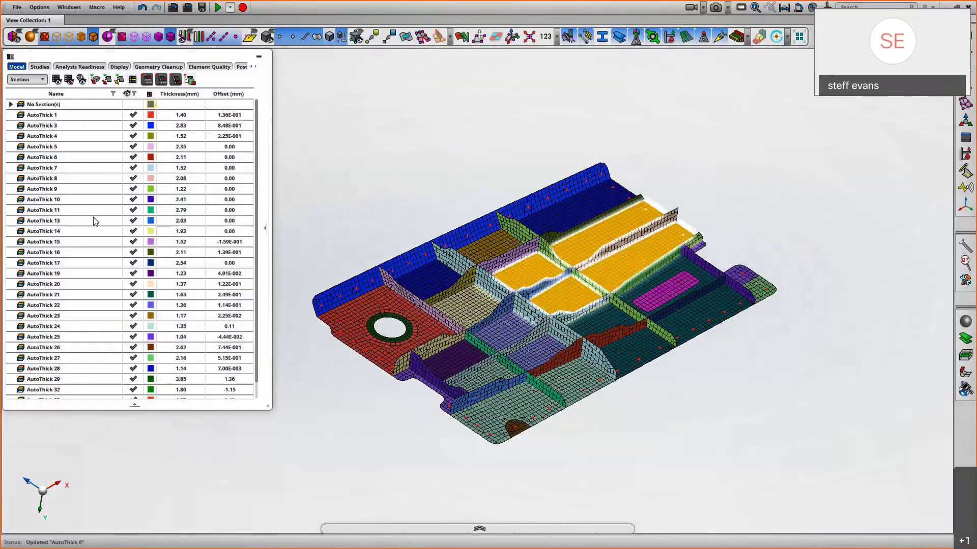
Step: Switch the model browser from its Section organisation back to Model
middle_click_drag(530, 178, 502, 164)
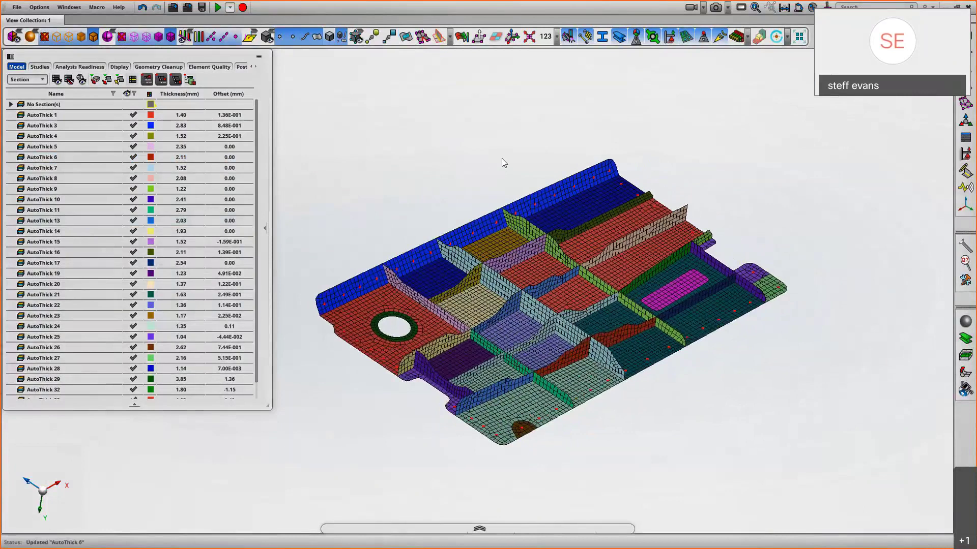
left_click(26, 80)
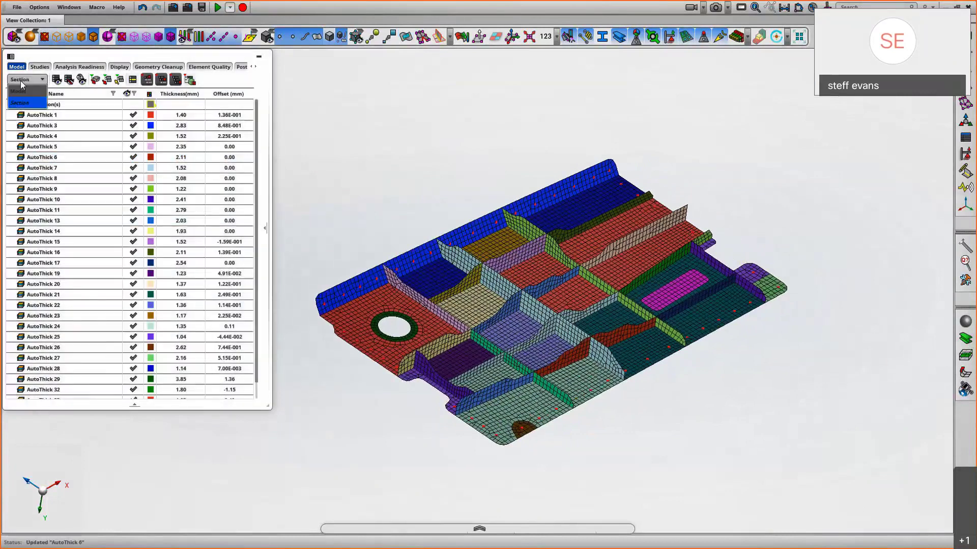
left_click(19, 92)
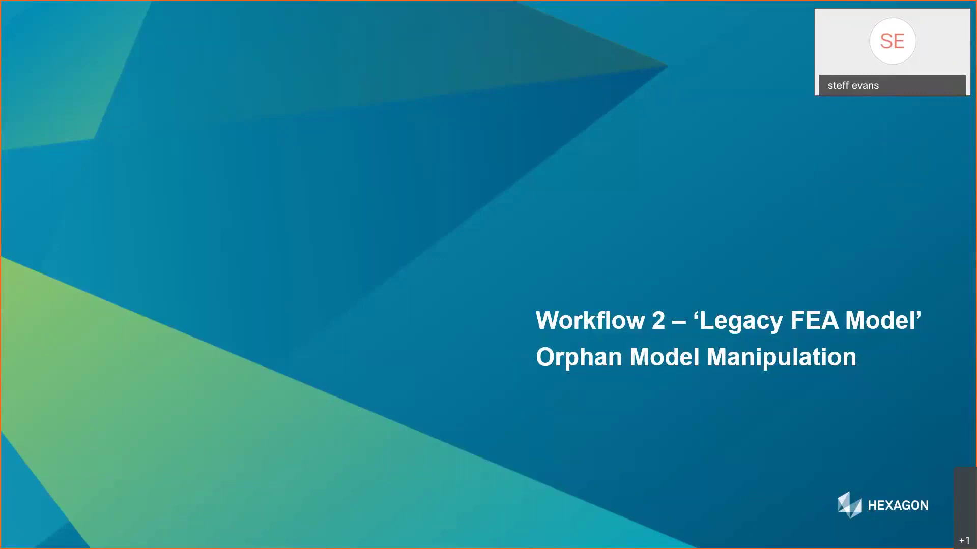
key("Right")
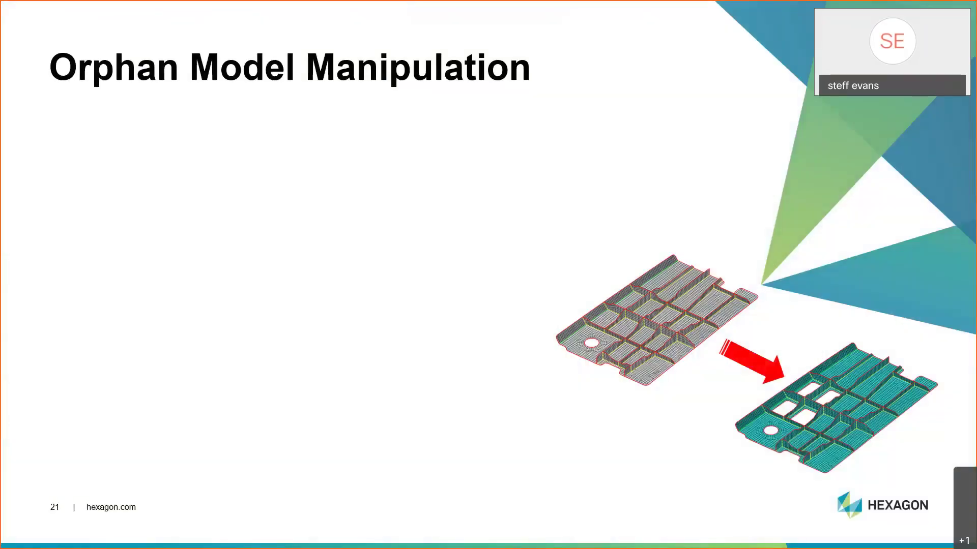
key("Right")
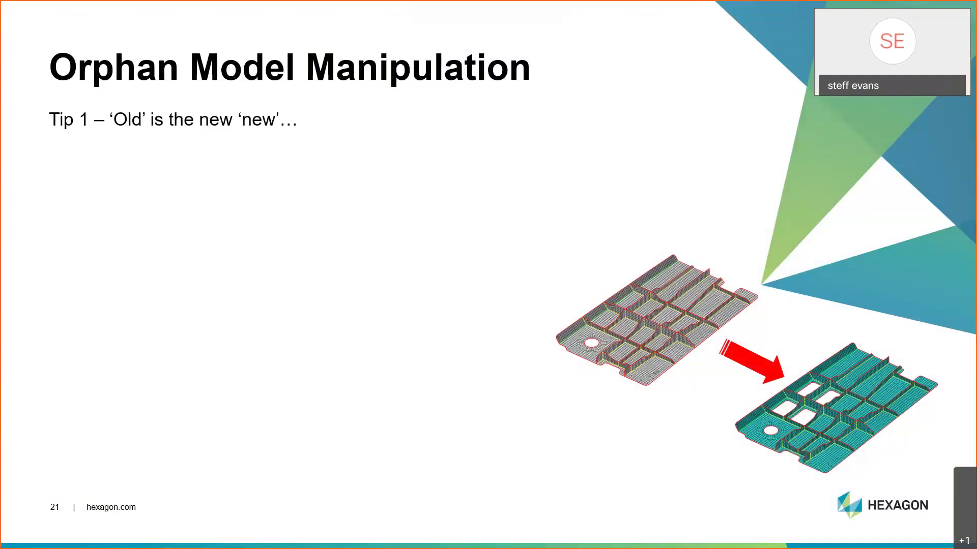
key("Right")
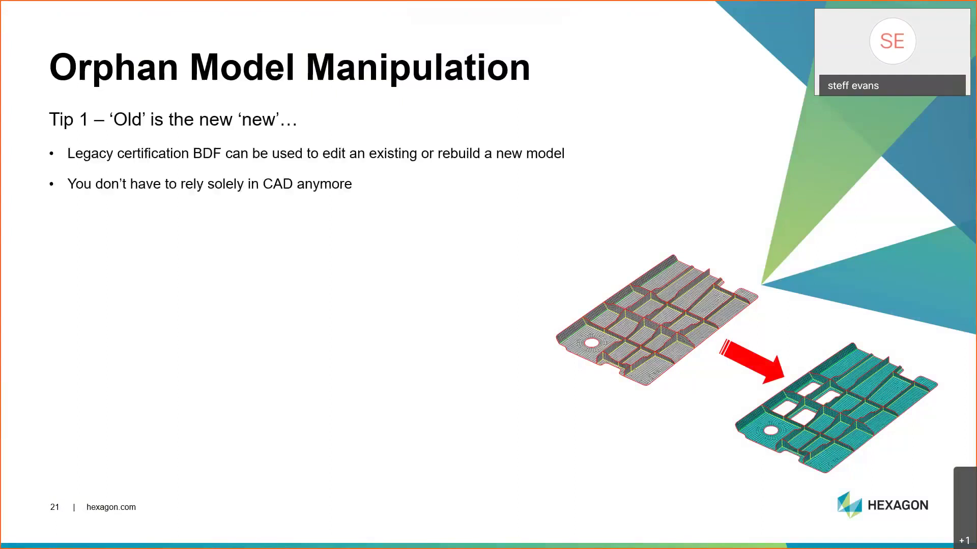